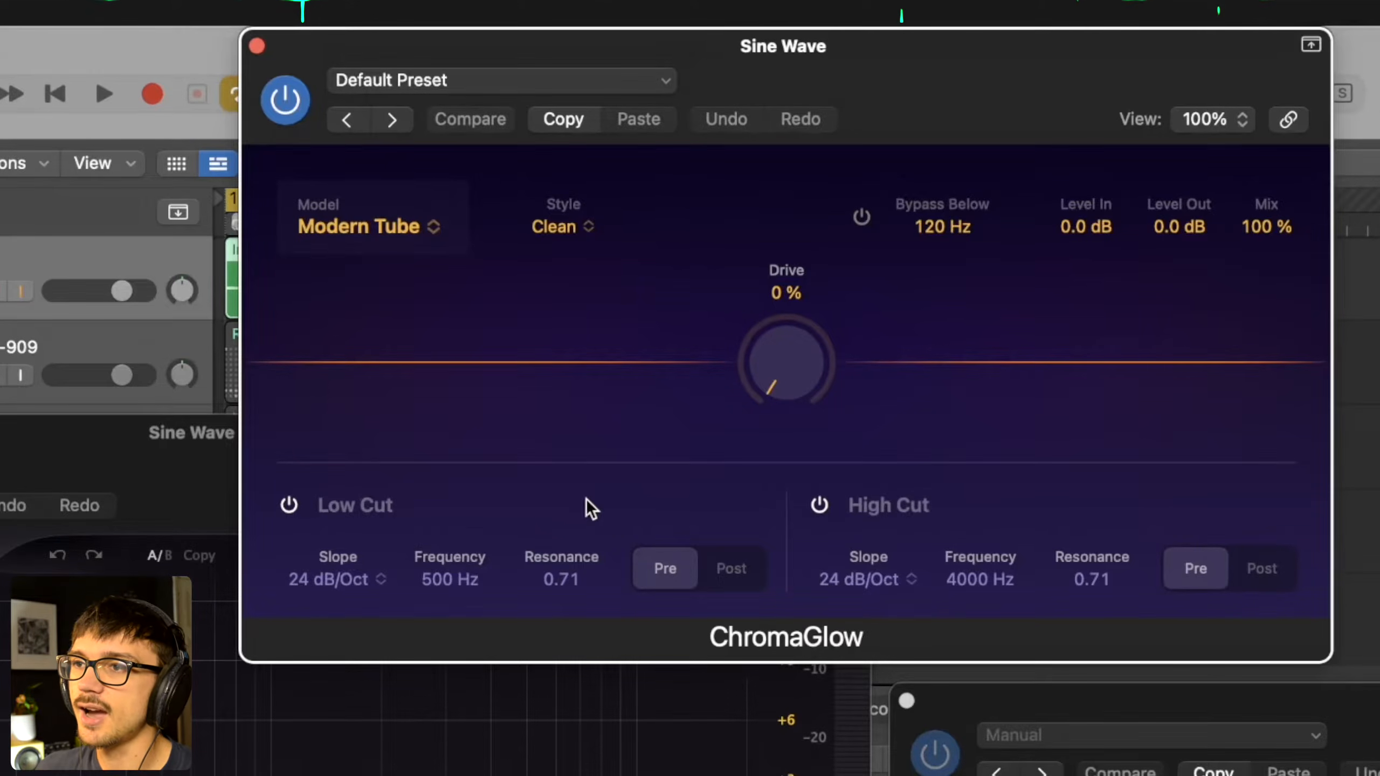
- Try ChromaGlow's Low Cut filter in the Post position and return it to Pre
{"action": "left_click", "coordinate": [758, 570]}
{"action": "left_click", "coordinate": [672, 574]}
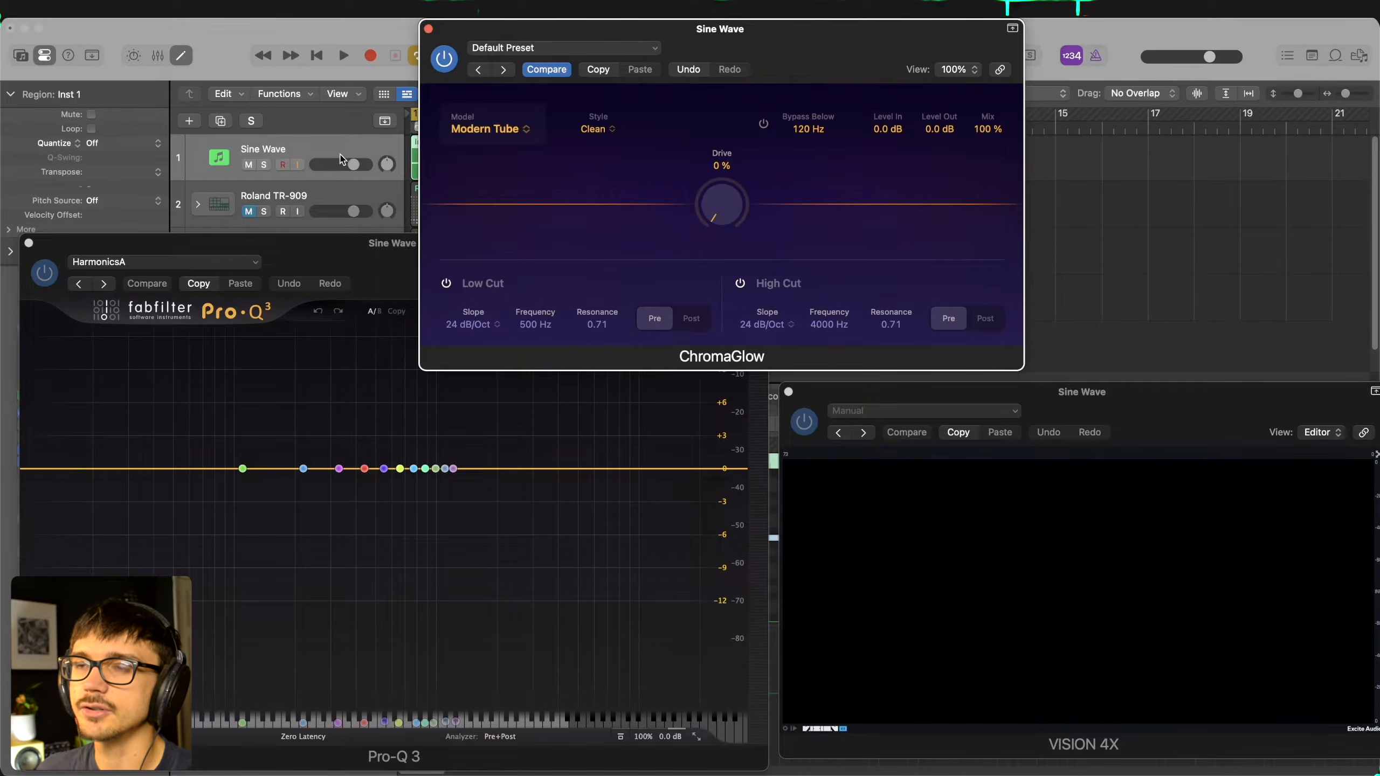
- Play the sine wave and bypass ChromaGlow to inspect the unprocessed spectrum and waveform
{"action": "key", "text": "space"}
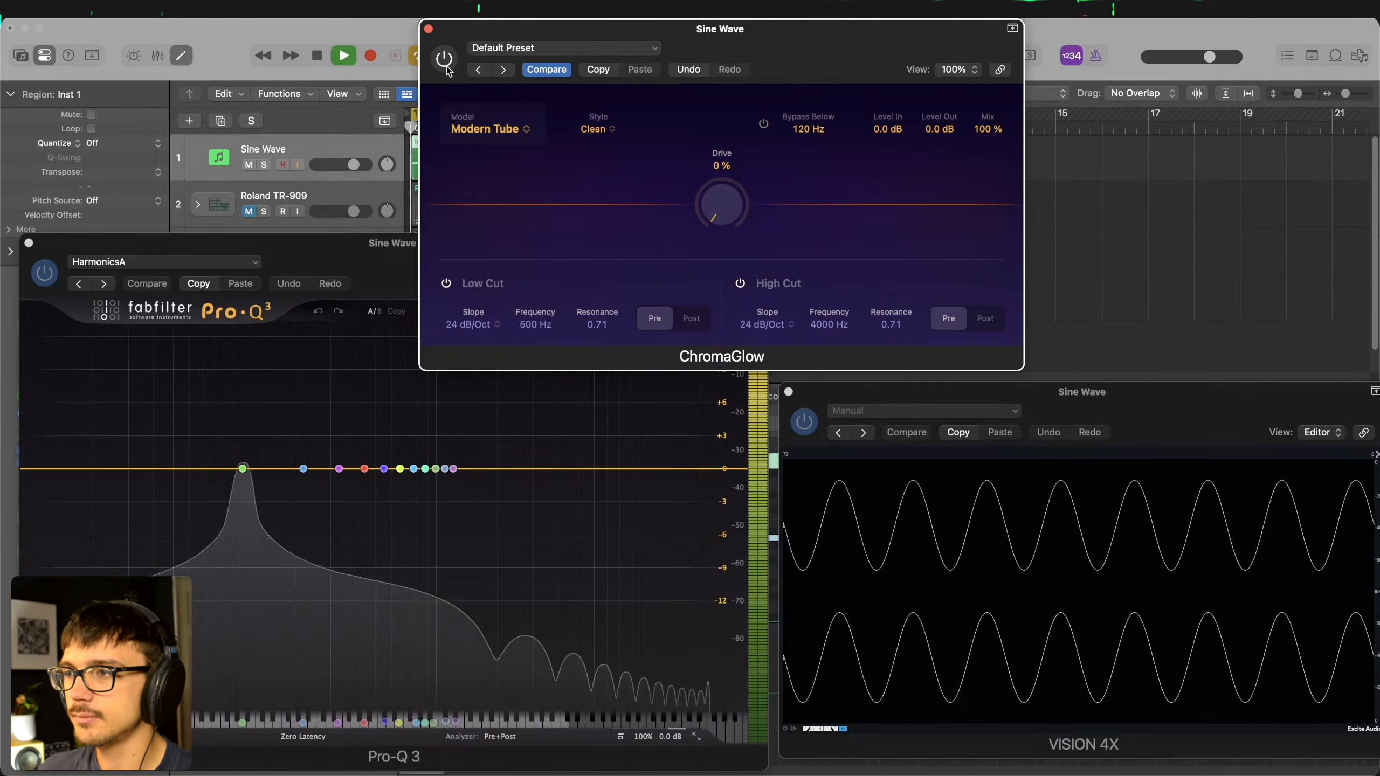
{"action": "left_click", "coordinate": [444, 58]}
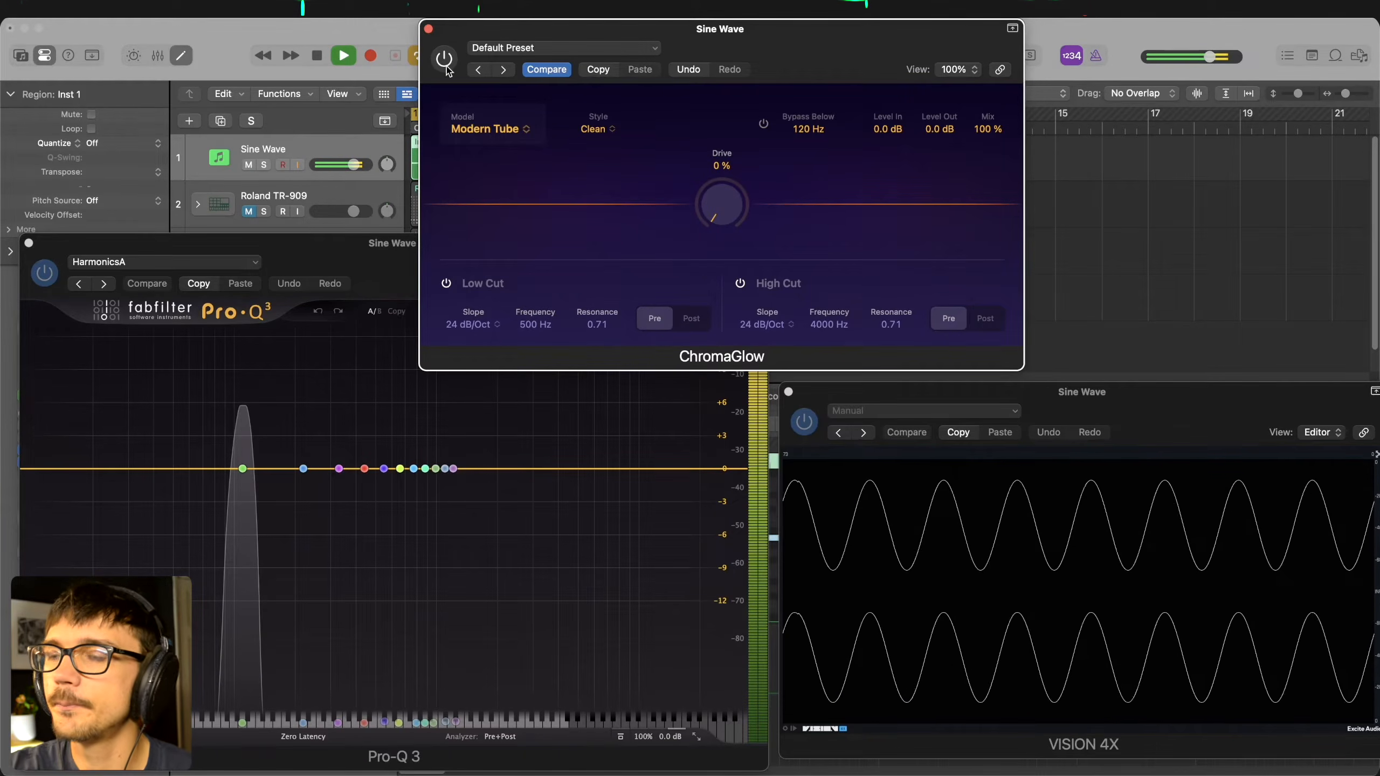
{"action": "key", "text": "space"}
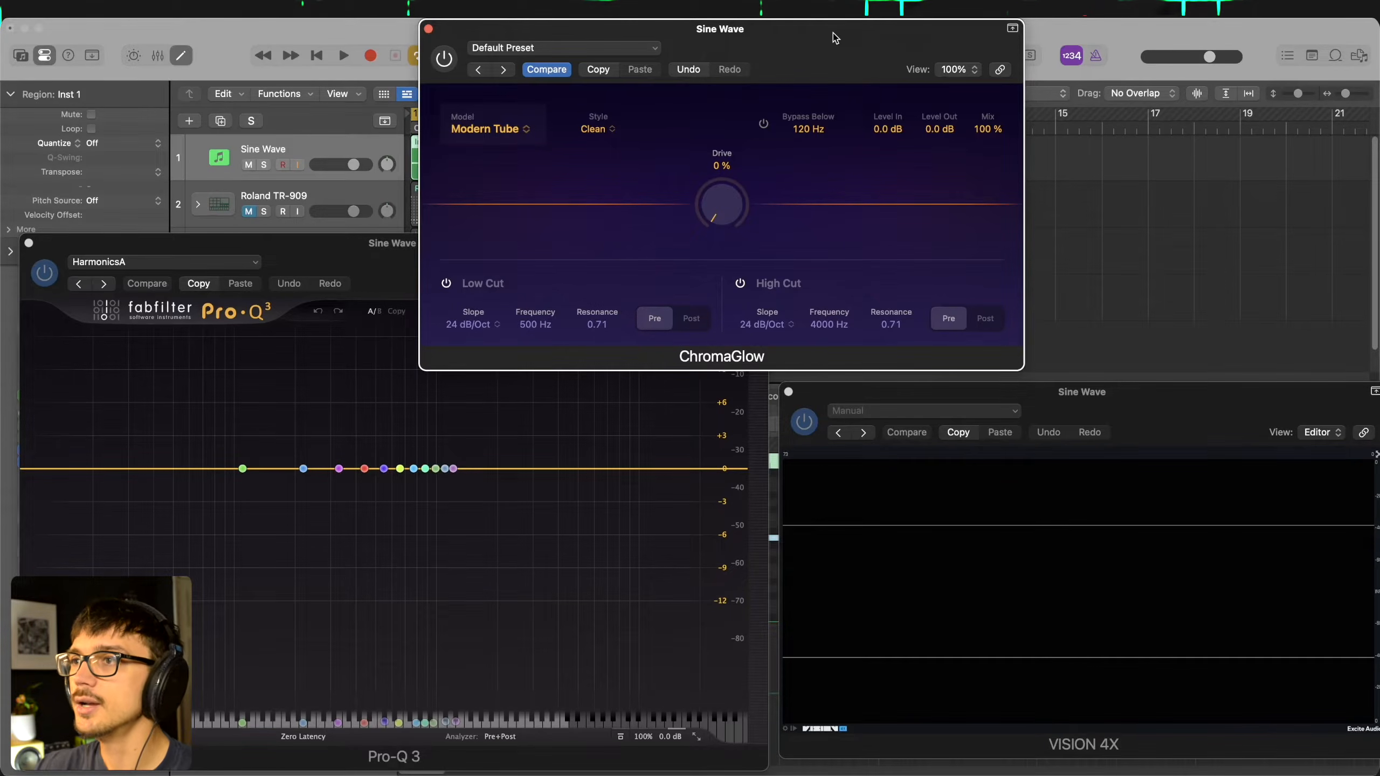
- Re-enable ChromaGlow and toggle its bypass during playback to compare the dry and processed sine wave
{"action": "left_click", "coordinate": [444, 60]}
{"action": "key", "text": "space"}
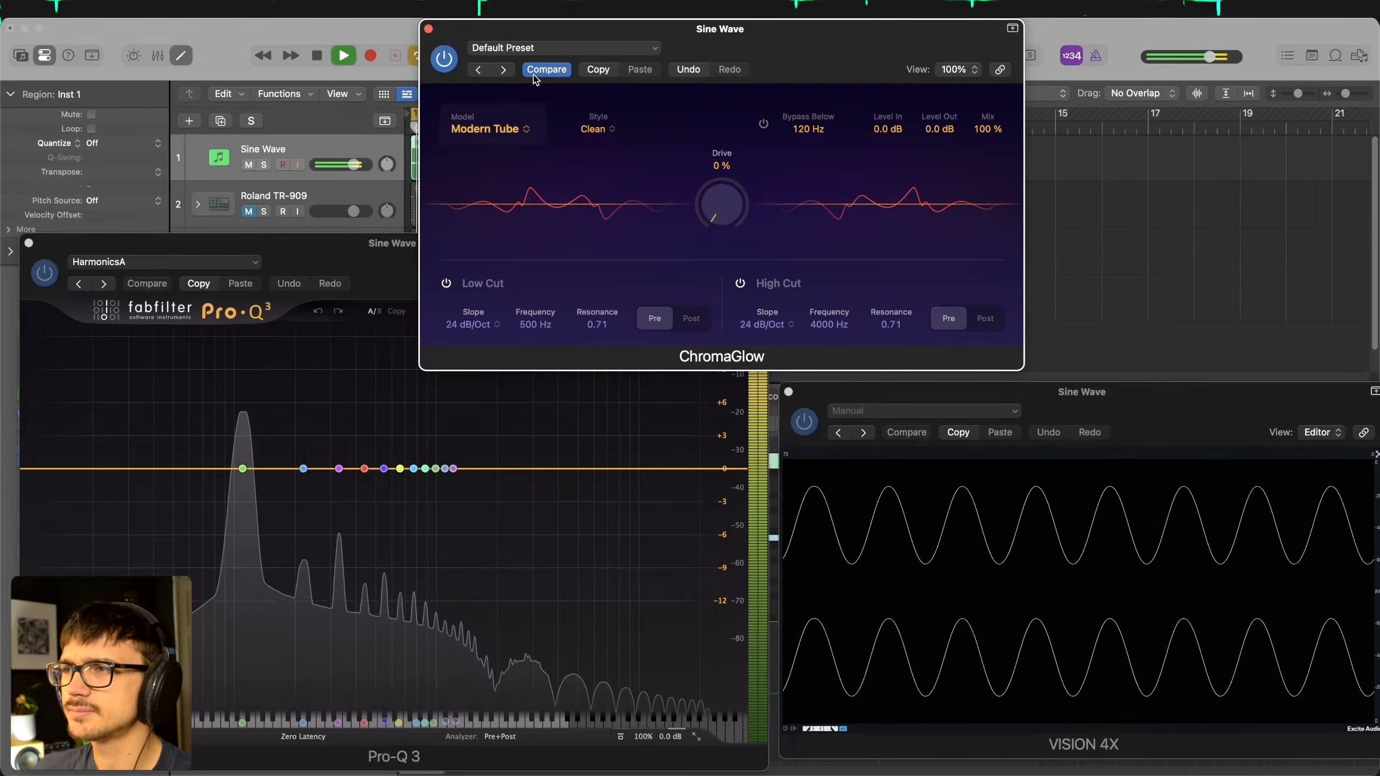
{"action": "left_click", "coordinate": [444, 59]}
{"action": "left_click", "coordinate": [444, 59]}
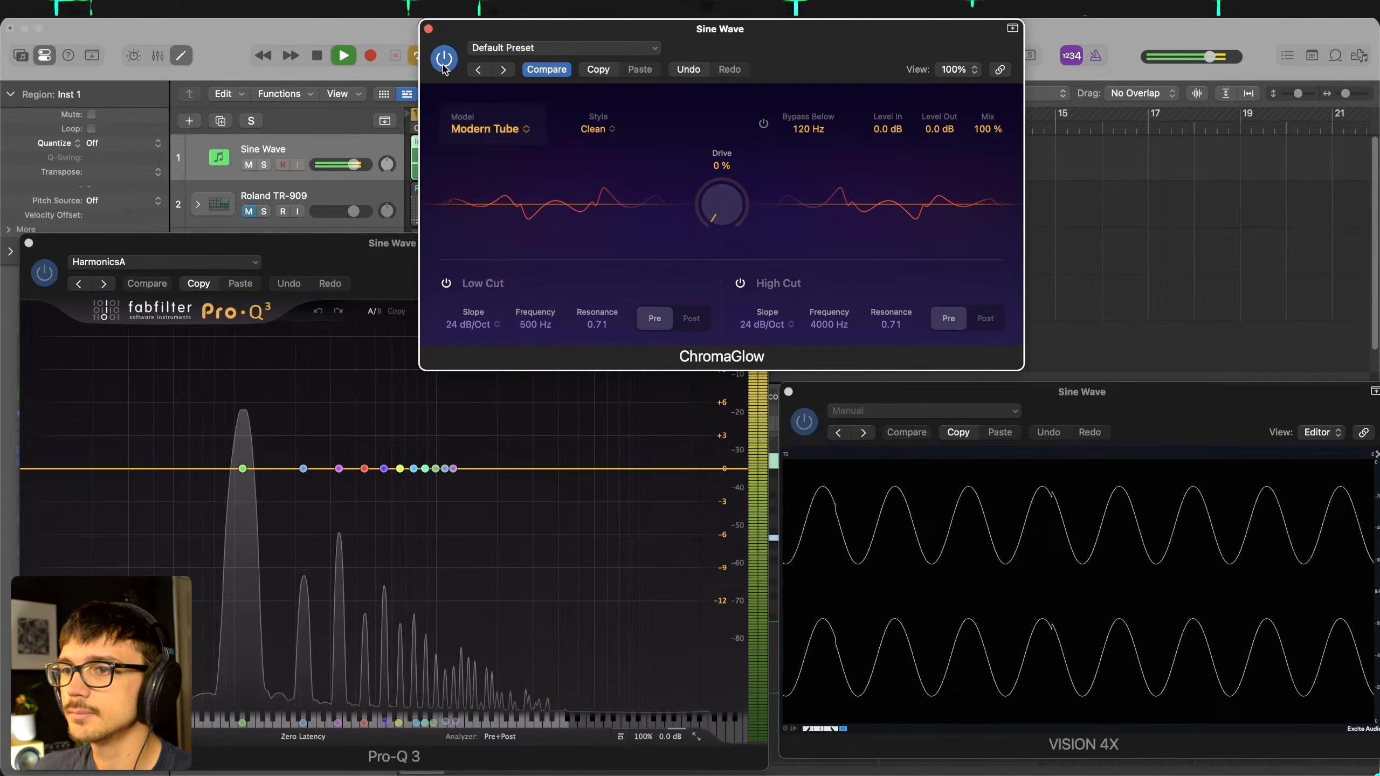
{"action": "key", "text": "space"}
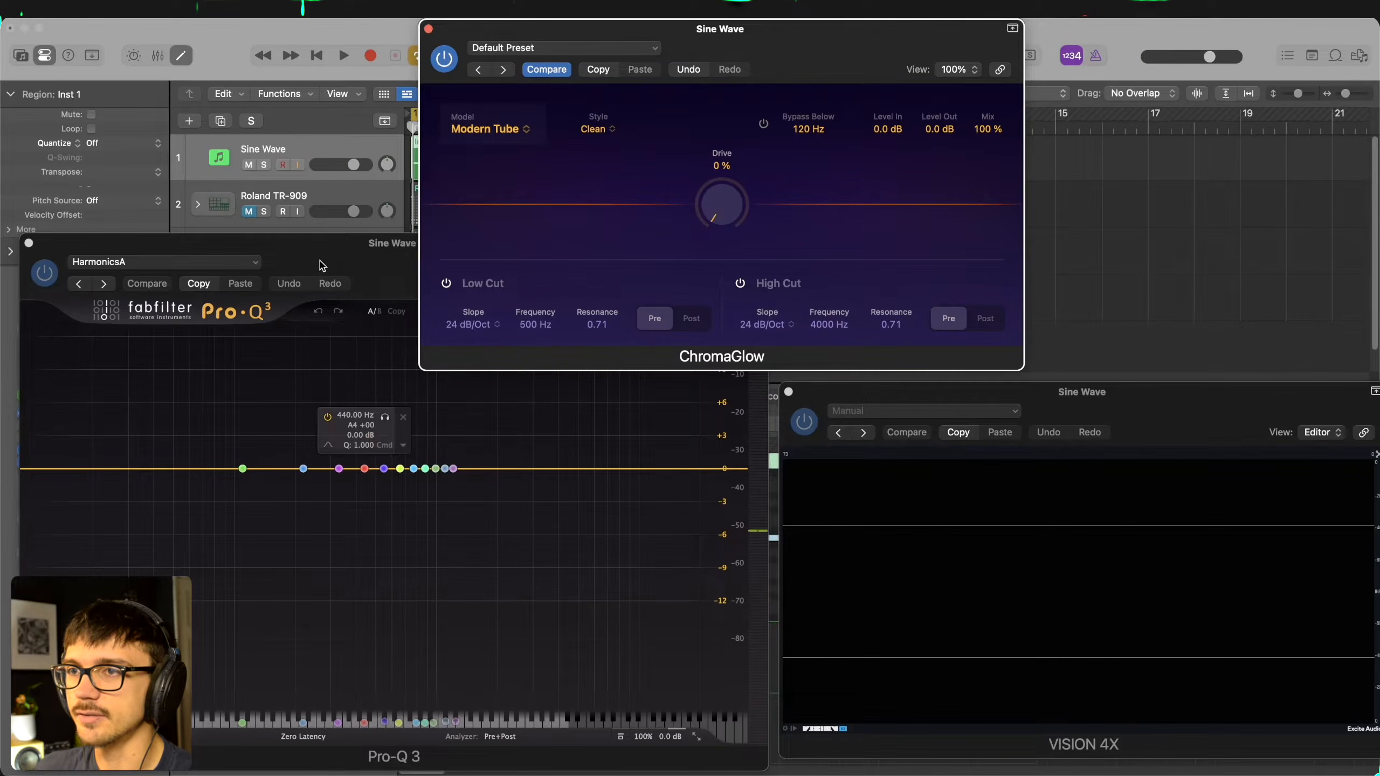
- Play the sine wave through Modern Tube with Drive at minimum and examine the added harmonics in Pro-Q 3
{"action": "key", "text": "space"}
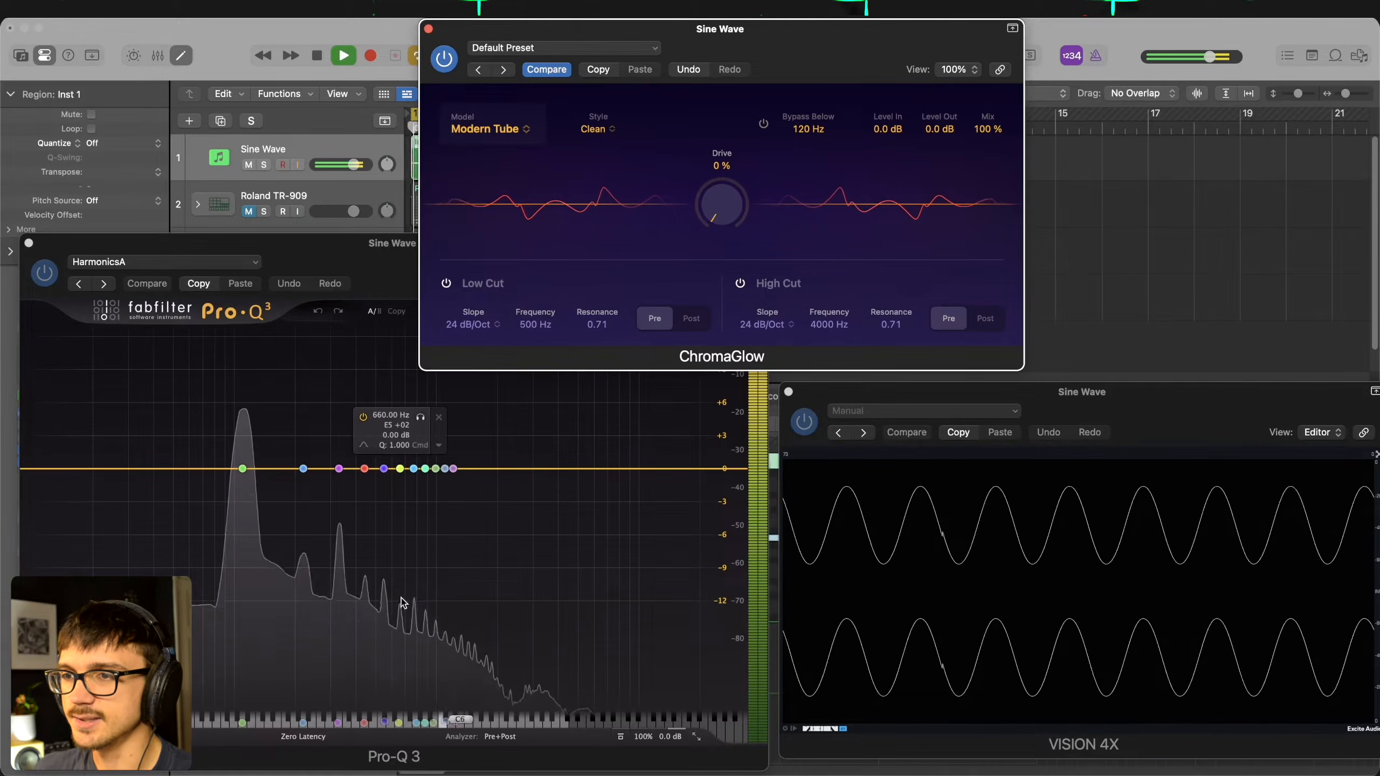
{"action": "key", "text": "space"}
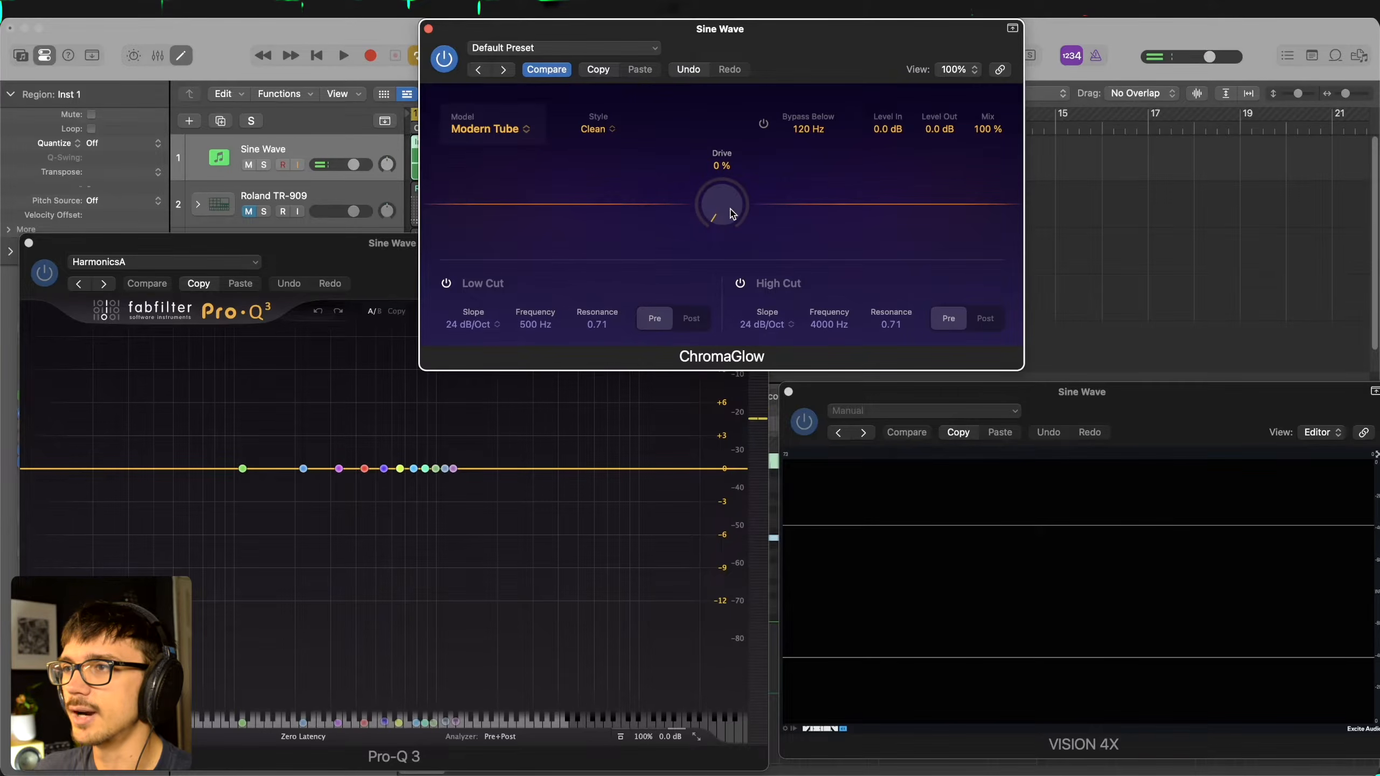
{"action": "key", "text": "space"}
{"action": "left_click_drag", "start_coordinate": [732, 213], "coordinate": [725, 249]}
{"action": "key", "text": "space"}
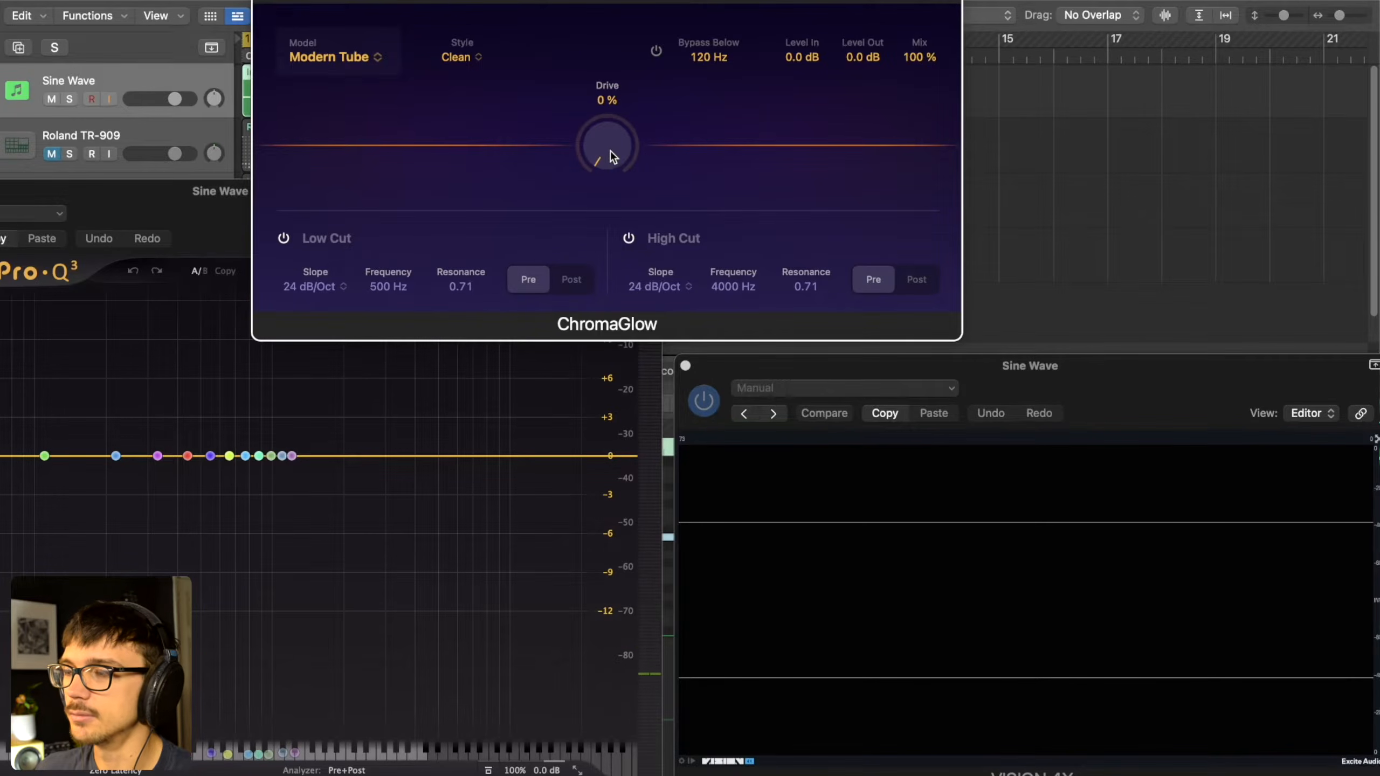
- Raise ChromaGlow's Drive to 56% while the sine wave plays, and stop playback
{"action": "key", "text": "space"}
{"action": "left_click_drag", "start_coordinate": [612, 151], "coordinate": [608, 12]}
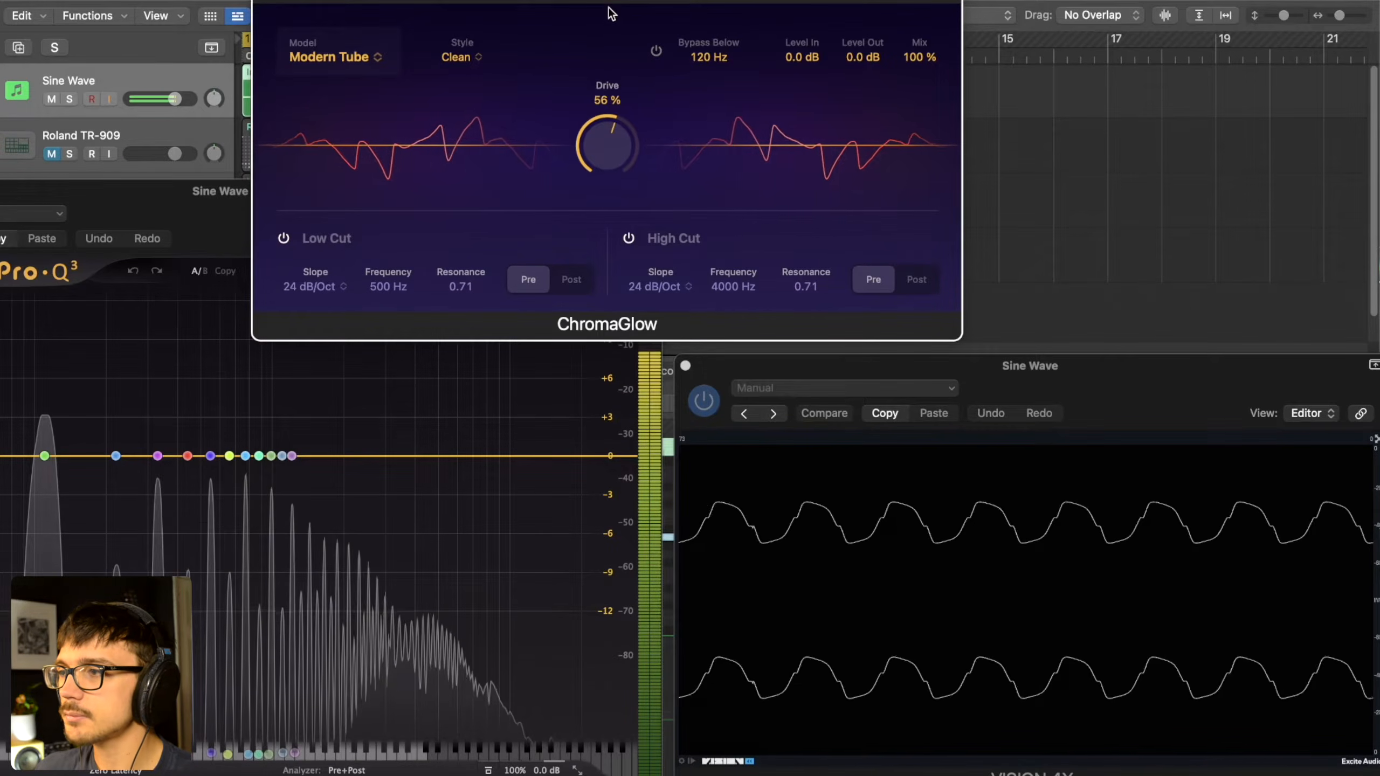
{"action": "key", "text": "space"}
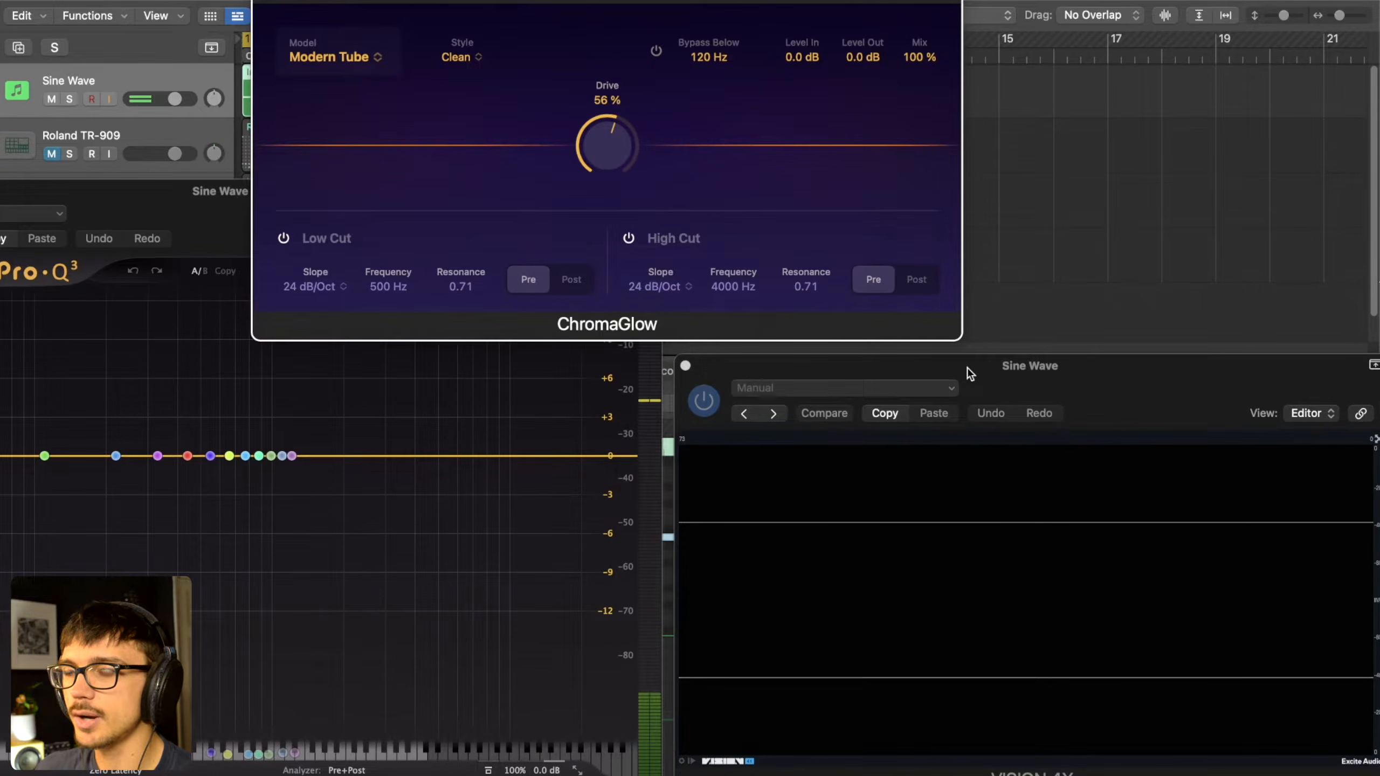
- Push Drive to 90% during playback to watch the waveform distort, and lower it back to 0%
{"action": "key", "text": "space"}
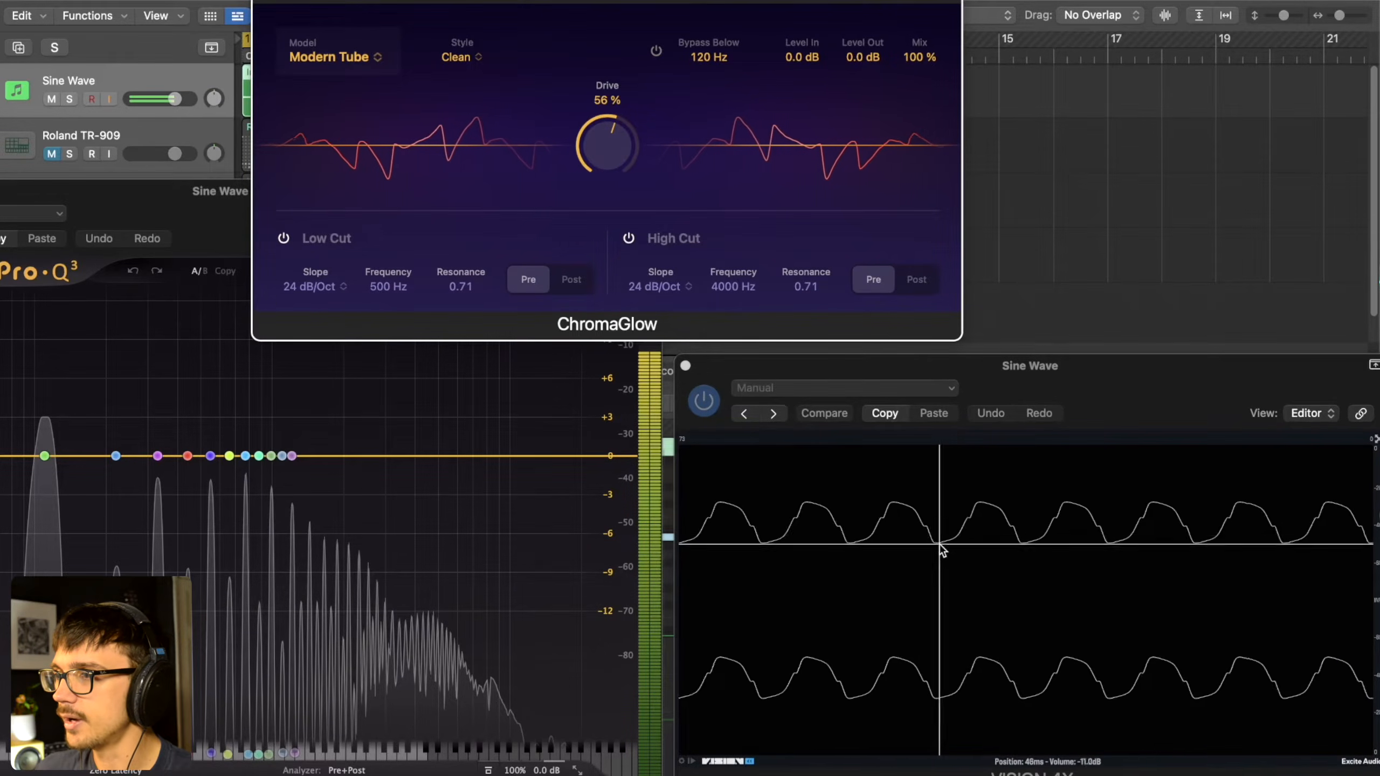
{"action": "left_click_drag", "start_coordinate": [610, 144], "coordinate": [609, 63]}
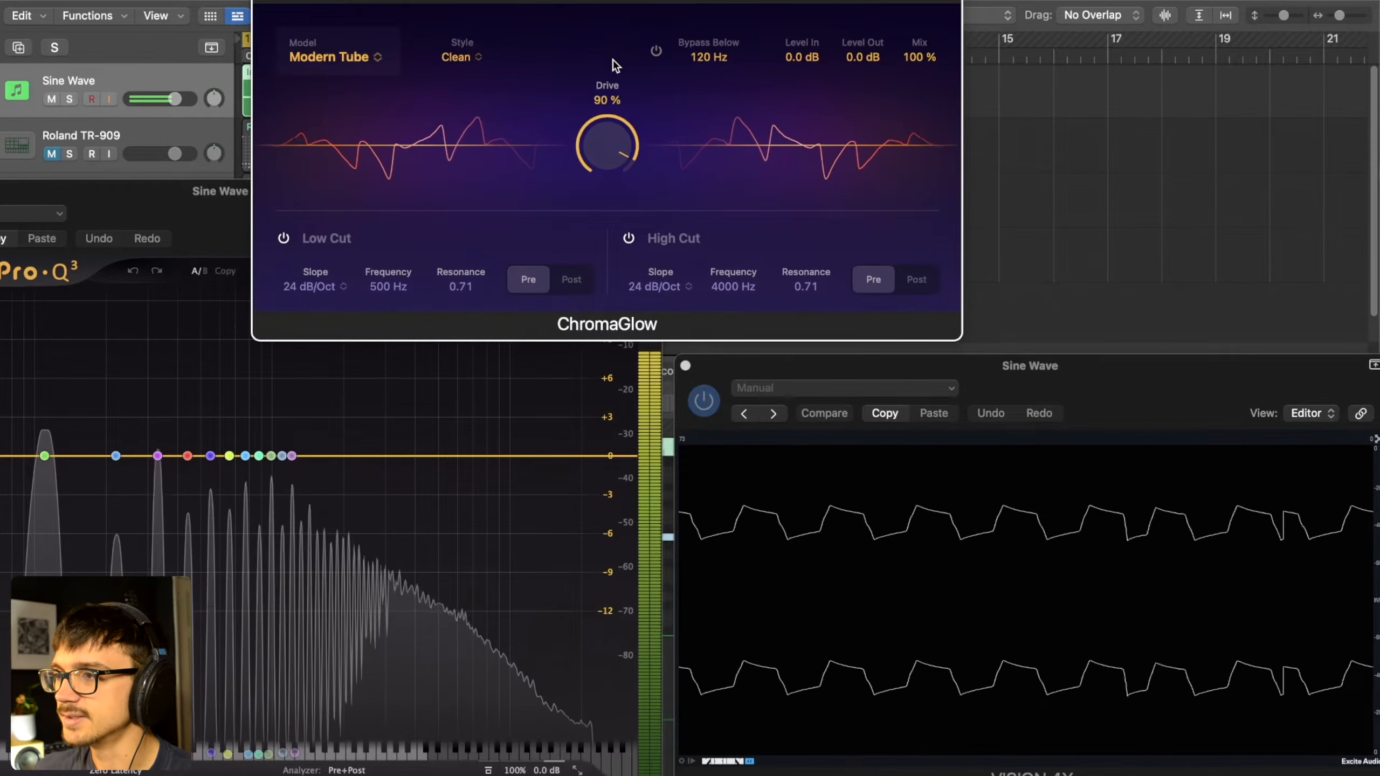
{"action": "left_click_drag", "start_coordinate": [612, 66], "coordinate": [582, 124]}
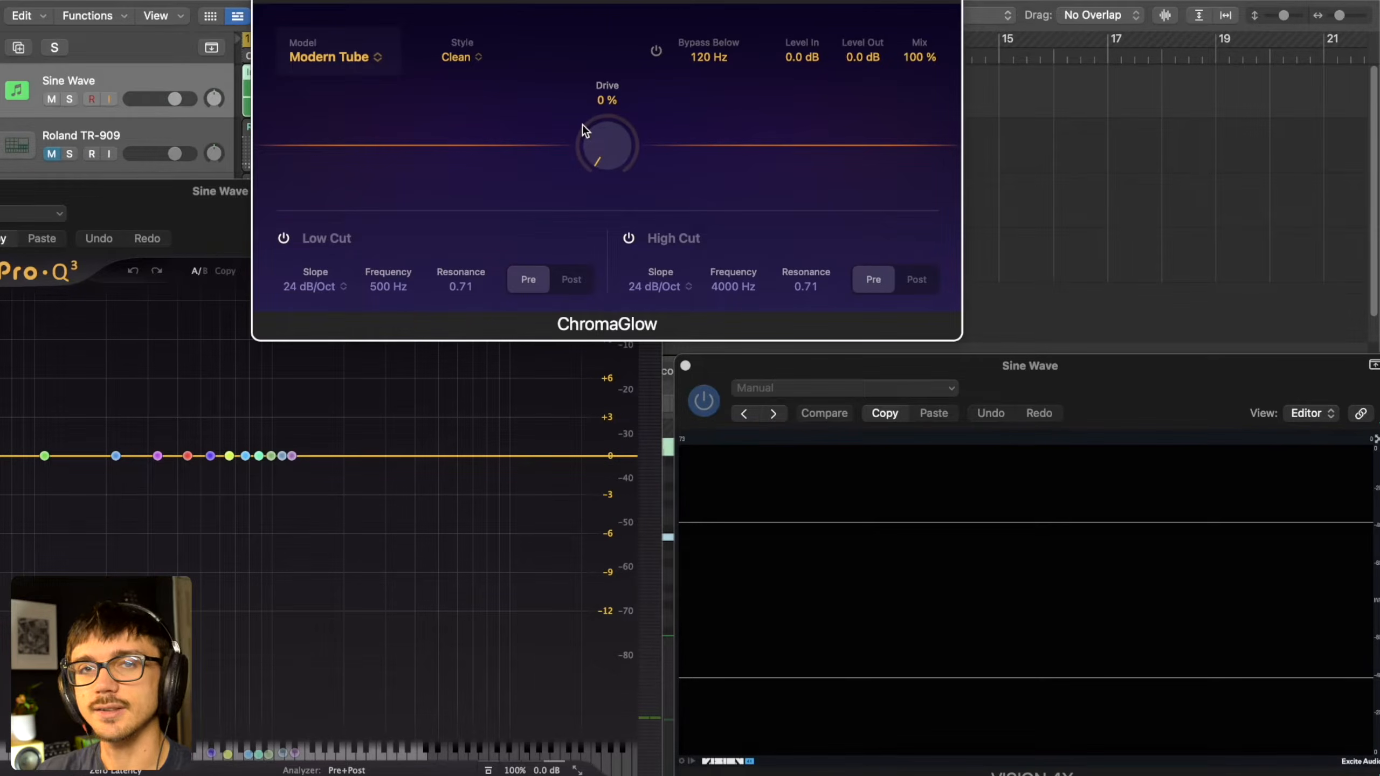
- Set Drive to 66% and switch the Modern Tube style to Colorful while the sine wave plays
{"action": "left_click_drag", "start_coordinate": [583, 124], "coordinate": [623, 0]}
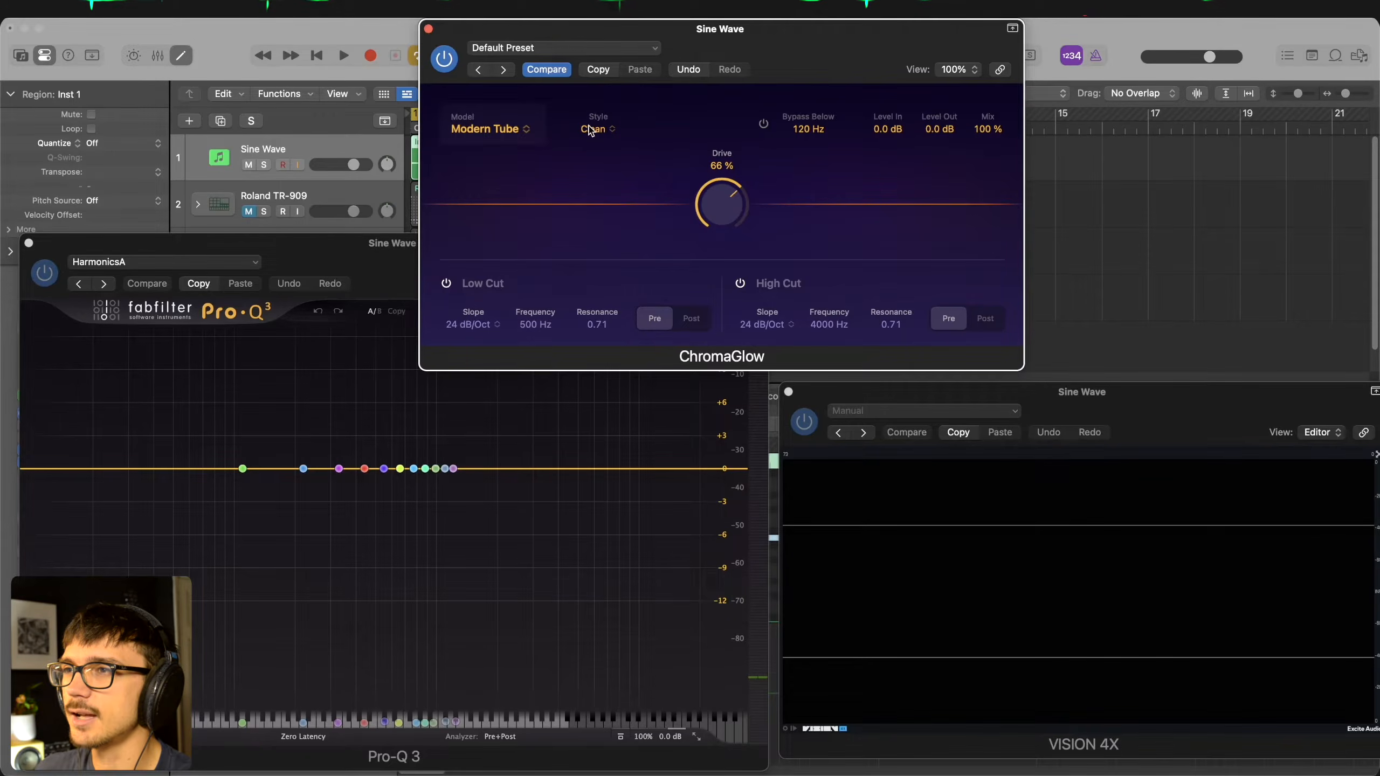
{"action": "key", "text": "space"}
{"action": "left_click", "coordinate": [599, 132]}
{"action": "left_click", "coordinate": [602, 160]}
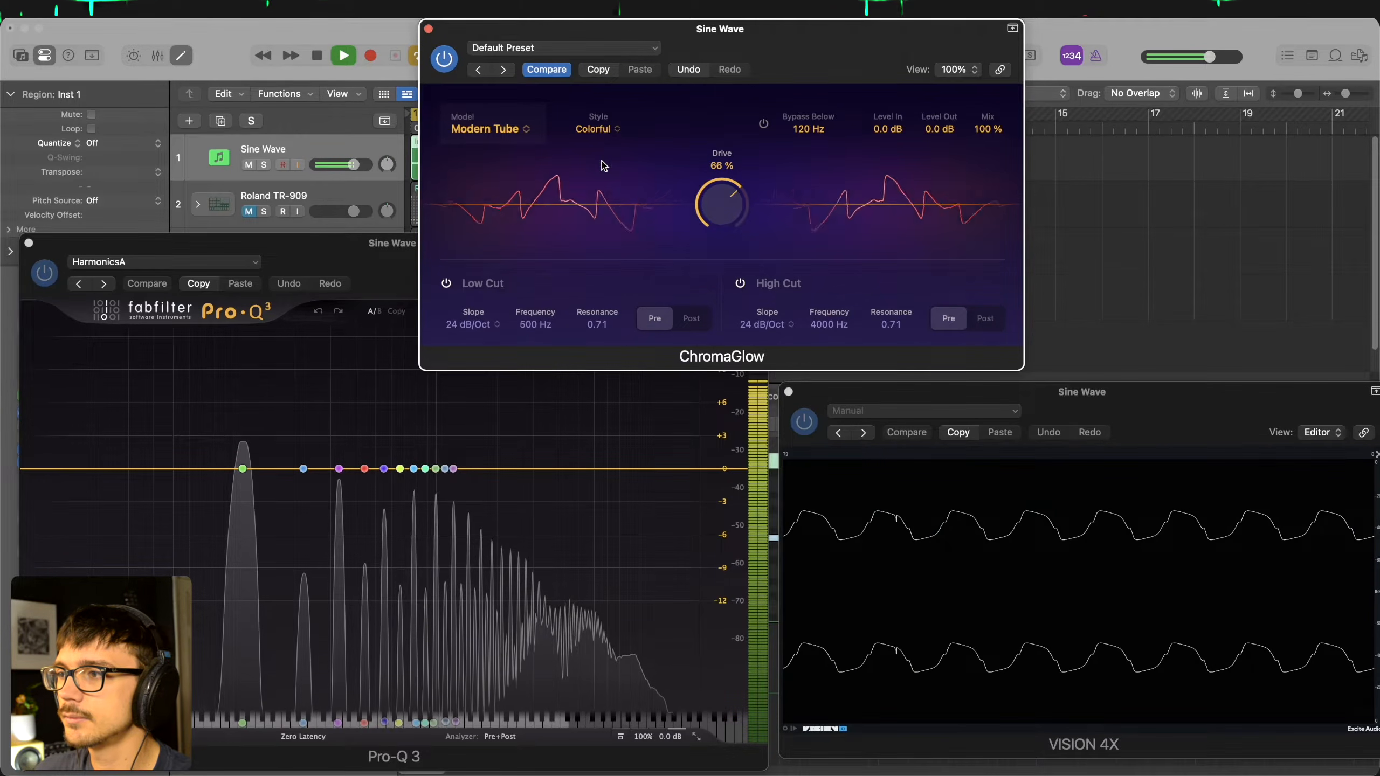
- Return the Modern Tube style to Clean for comparison and stop playback
{"action": "left_click", "coordinate": [597, 129]}
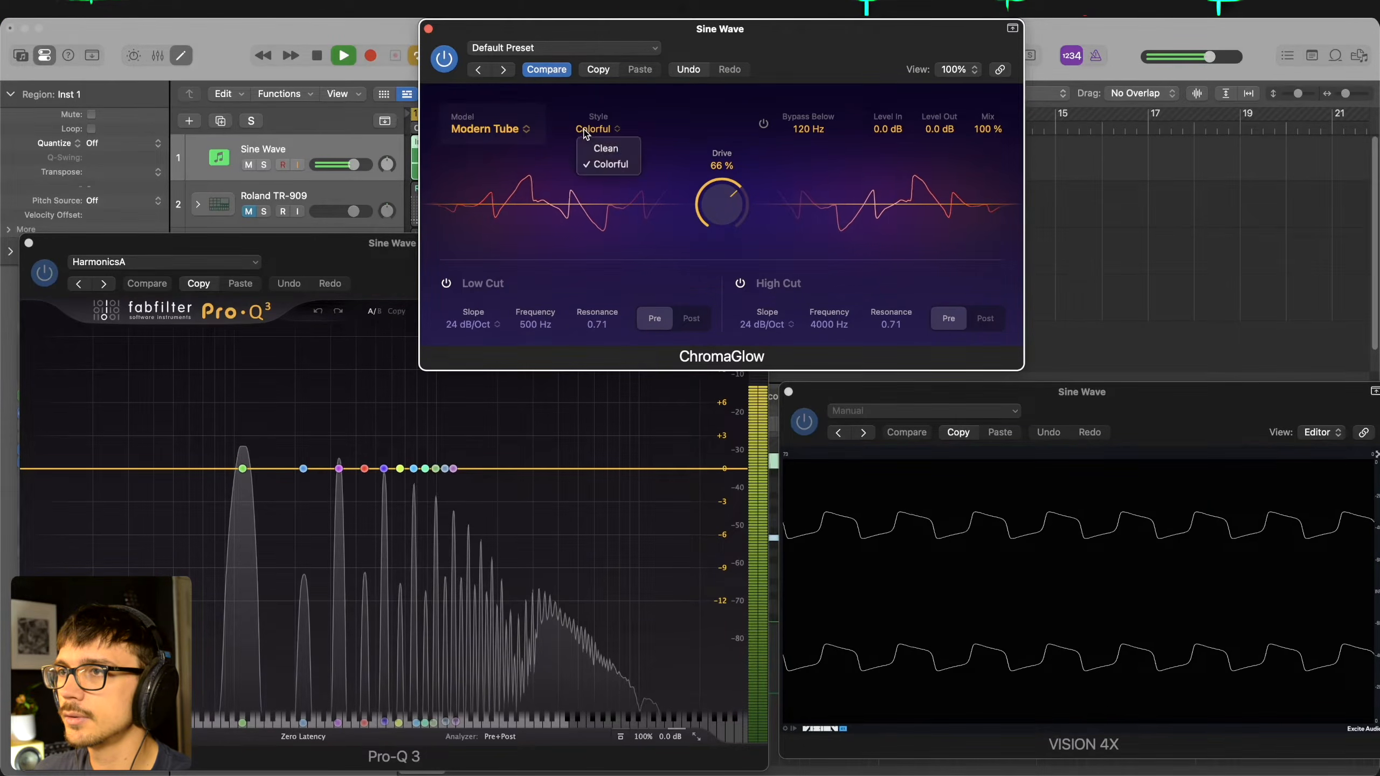
{"action": "left_click", "coordinate": [610, 149]}
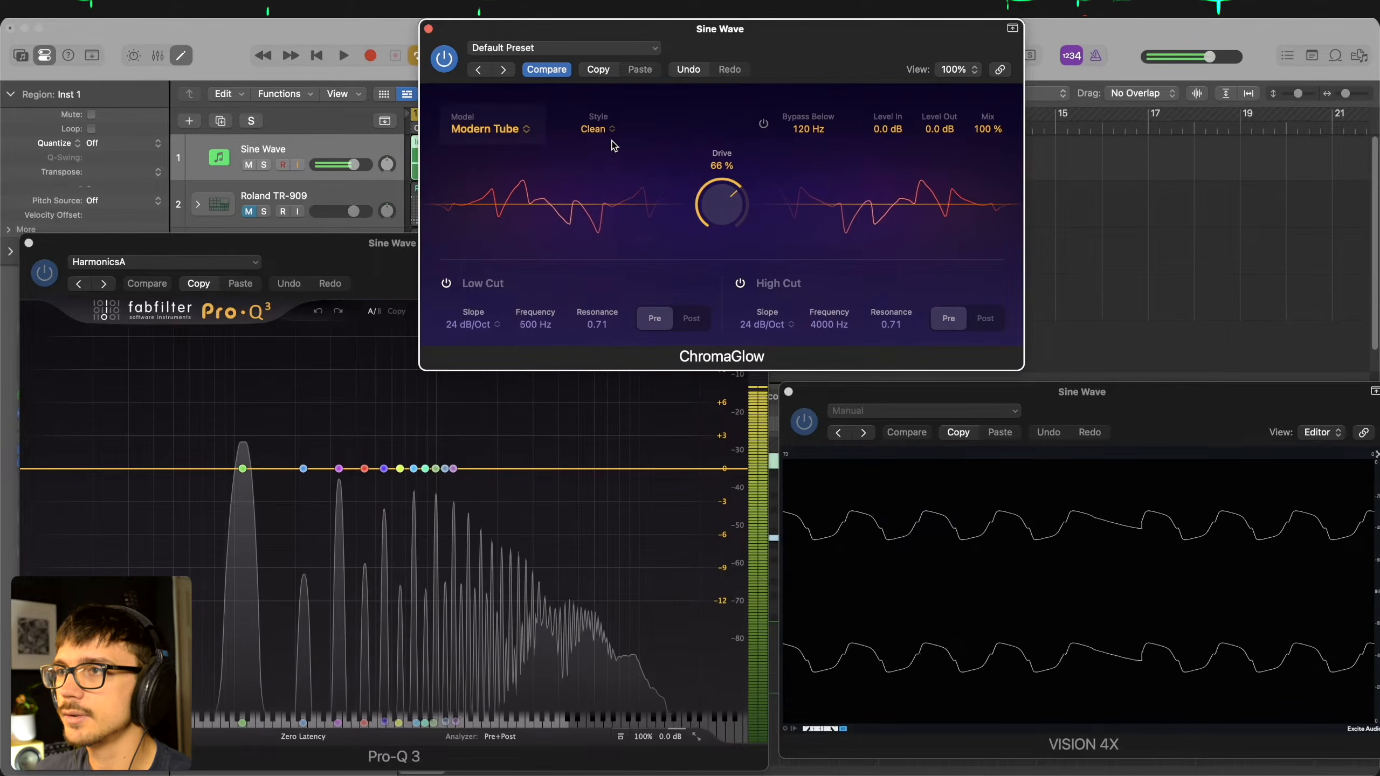
{"action": "key", "text": "space"}
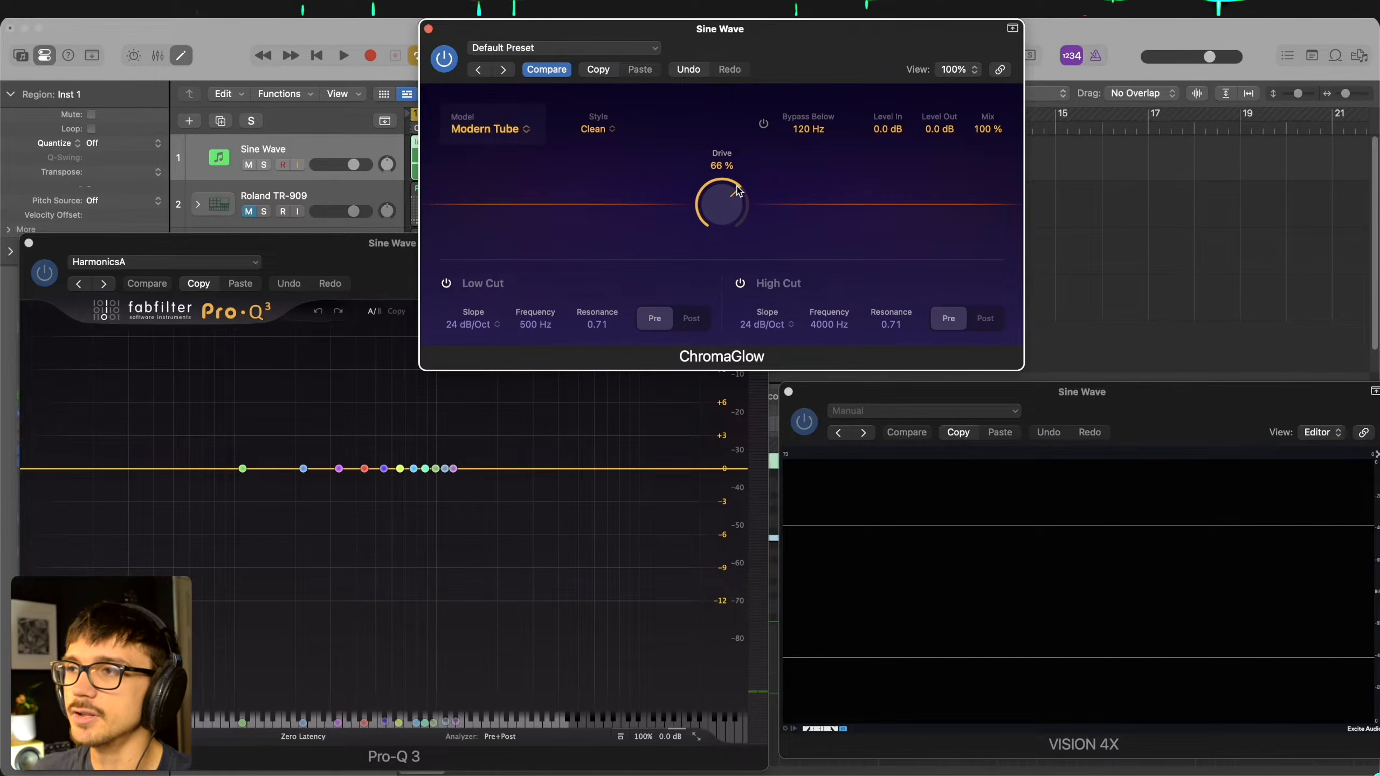
- Vary Drive while the sine wave plays, ending at 91% with the Colorful style
{"action": "key", "text": "space"}
{"action": "left_click_drag", "start_coordinate": [723, 200], "coordinate": [706, 269]}
{"action": "key", "text": "space"}
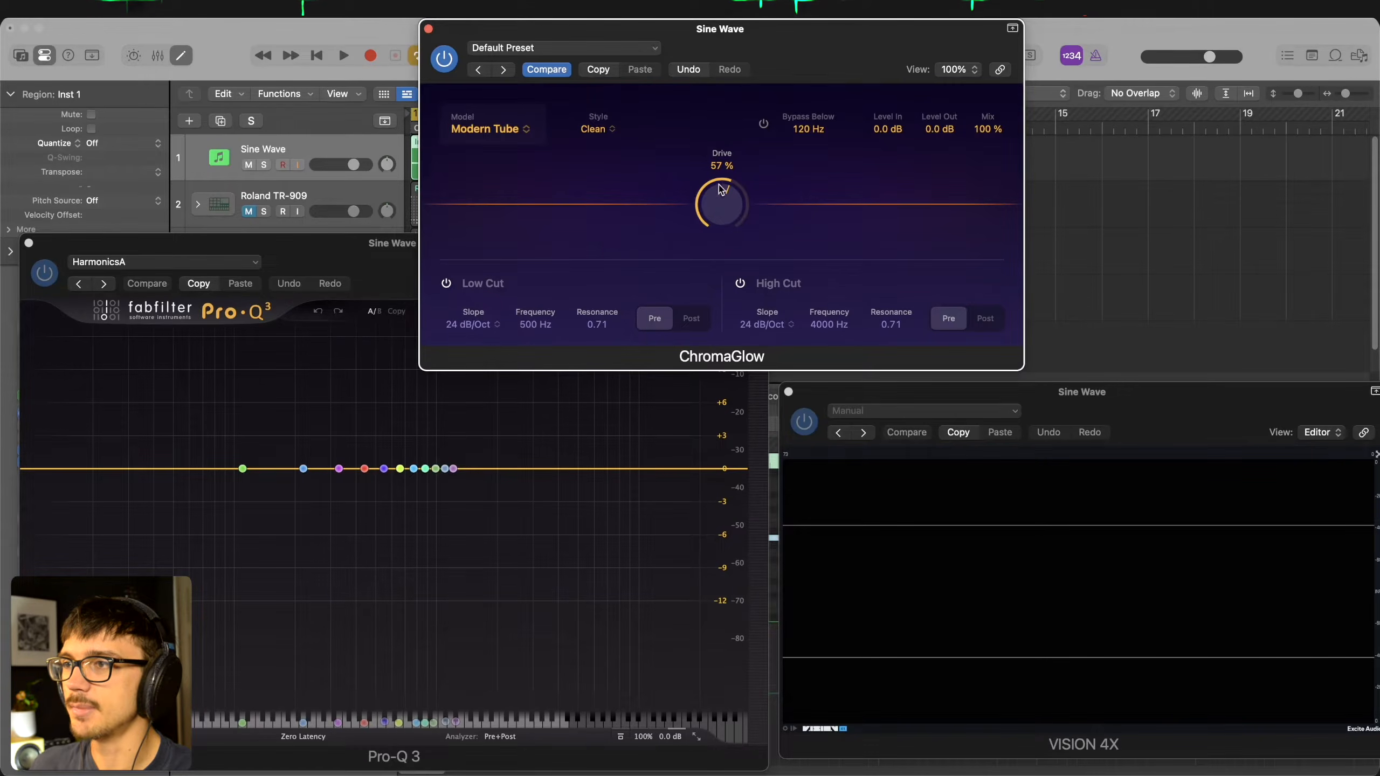
{"action": "key", "text": "space"}
{"action": "left_click_drag", "start_coordinate": [723, 215], "coordinate": [704, 143]}
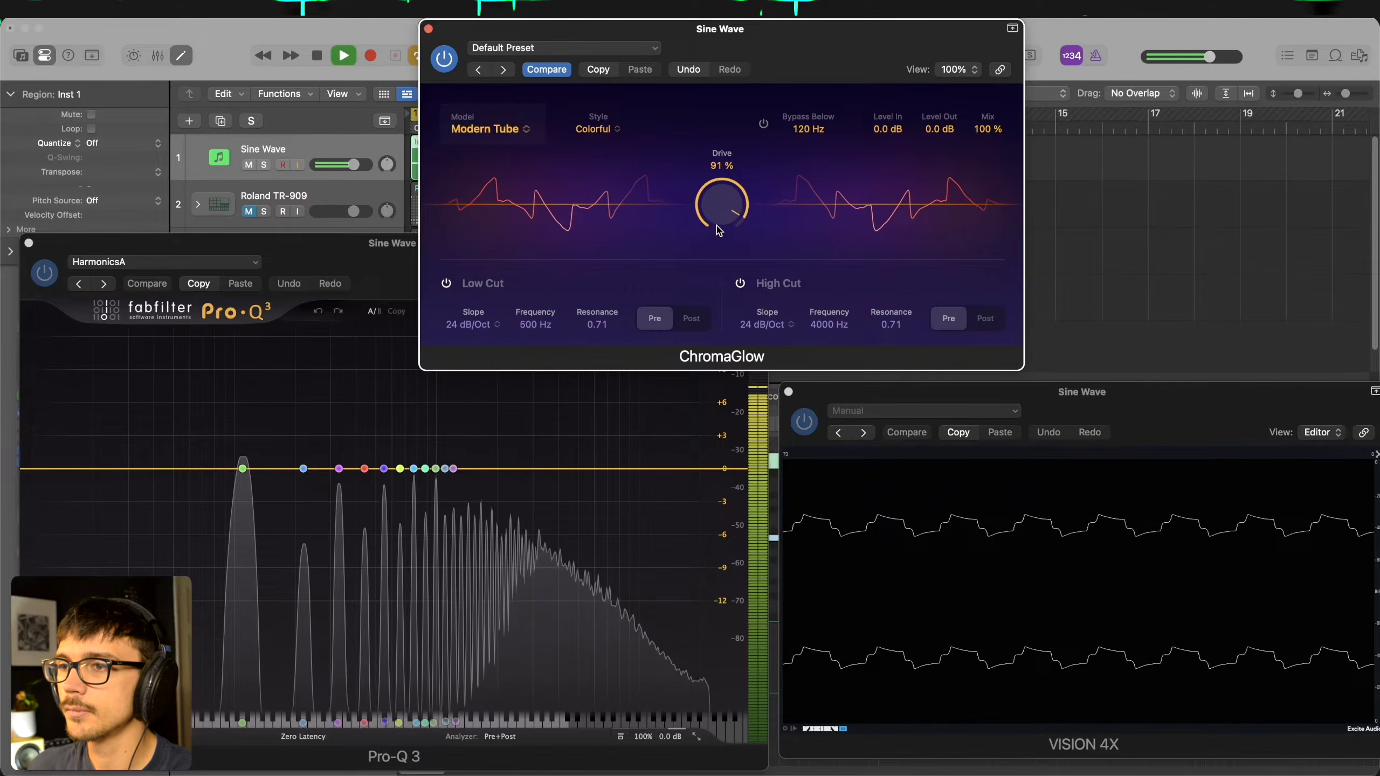
- Compare the Clean and Colorful styles of Modern Tube during playback, ending on Colorful, and stop playback
{"action": "left_click", "coordinate": [598, 129]}
{"action": "left_click", "coordinate": [605, 148]}
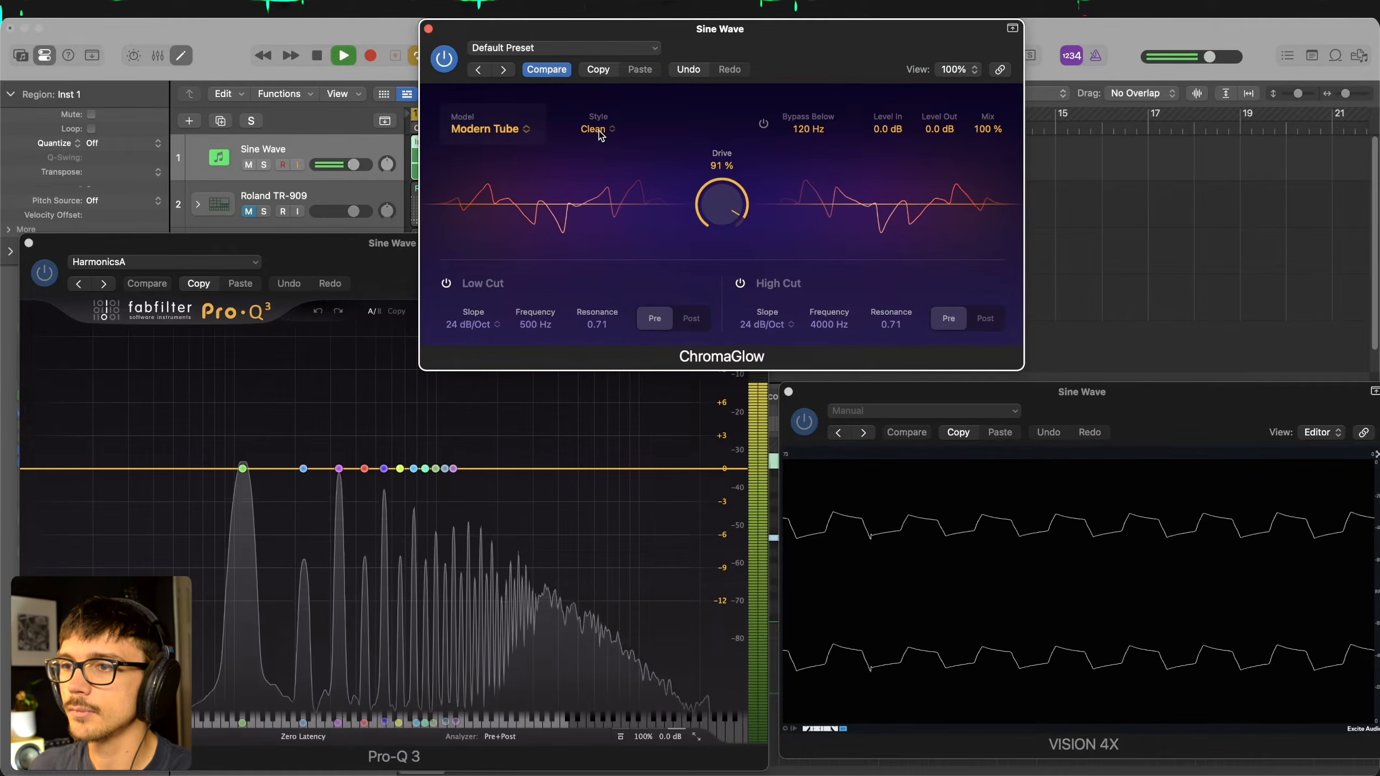
{"action": "left_click", "coordinate": [596, 129]}
{"action": "left_click", "coordinate": [606, 165]}
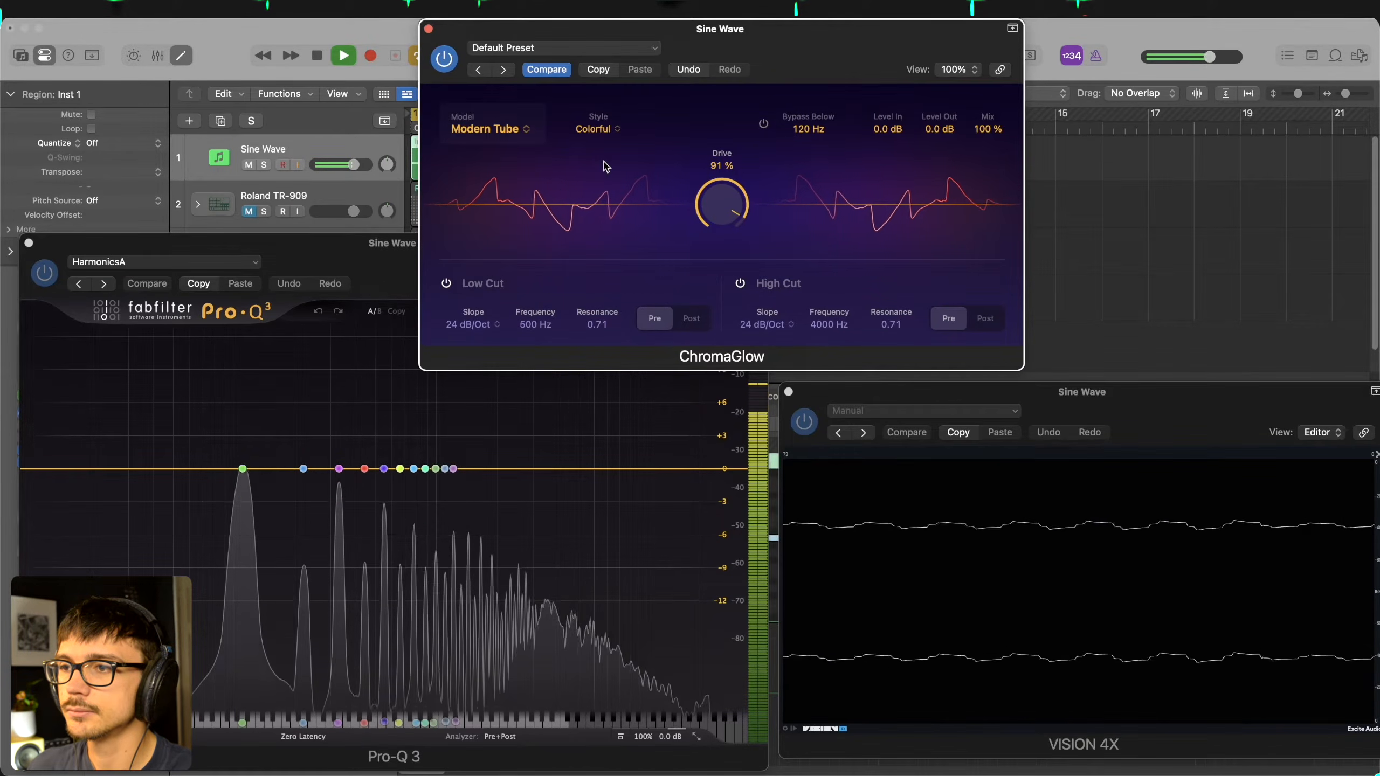
{"action": "key", "text": "space"}
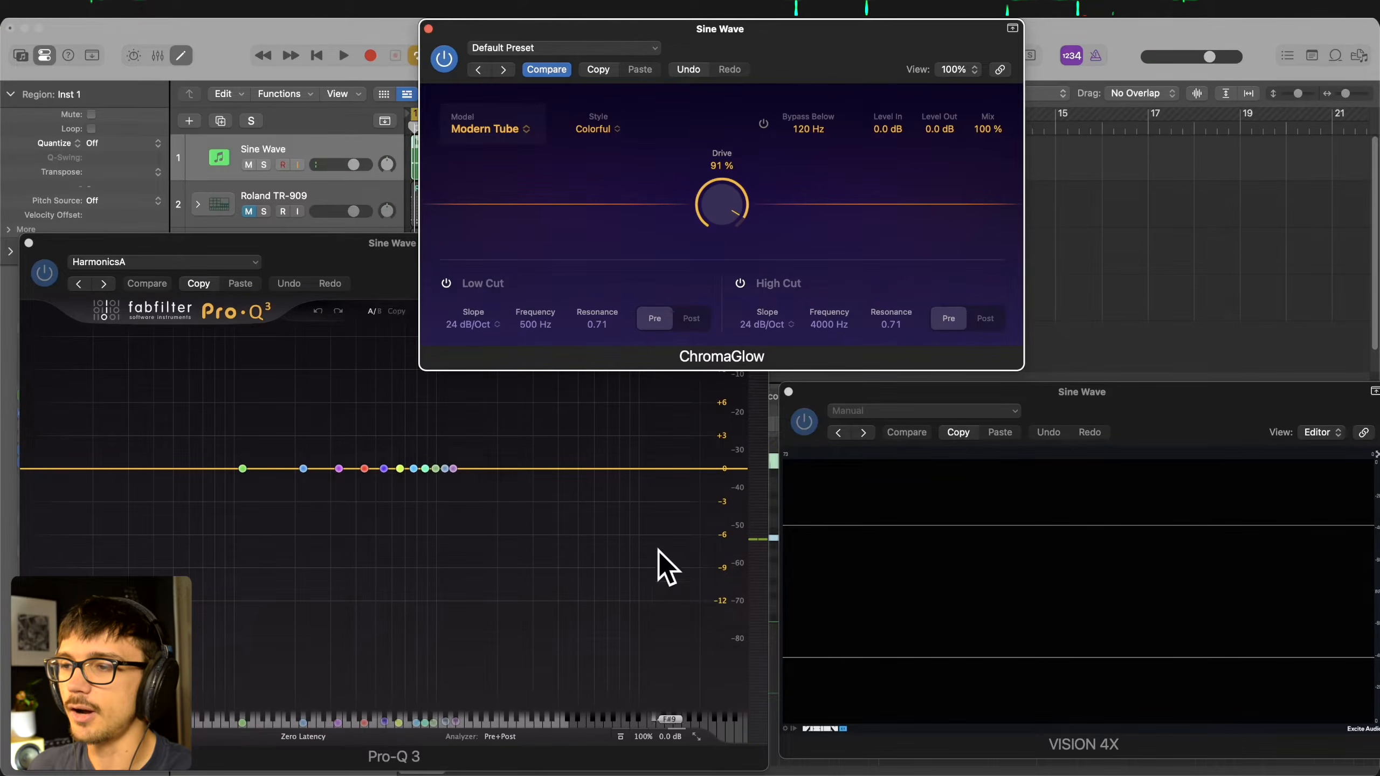
- Change the ChromaGlow model to Retro Tube and raise Drive to 100% during playback
{"action": "key", "text": "space"}
{"action": "left_click", "coordinate": [491, 128]}
{"action": "left_click", "coordinate": [503, 161]}
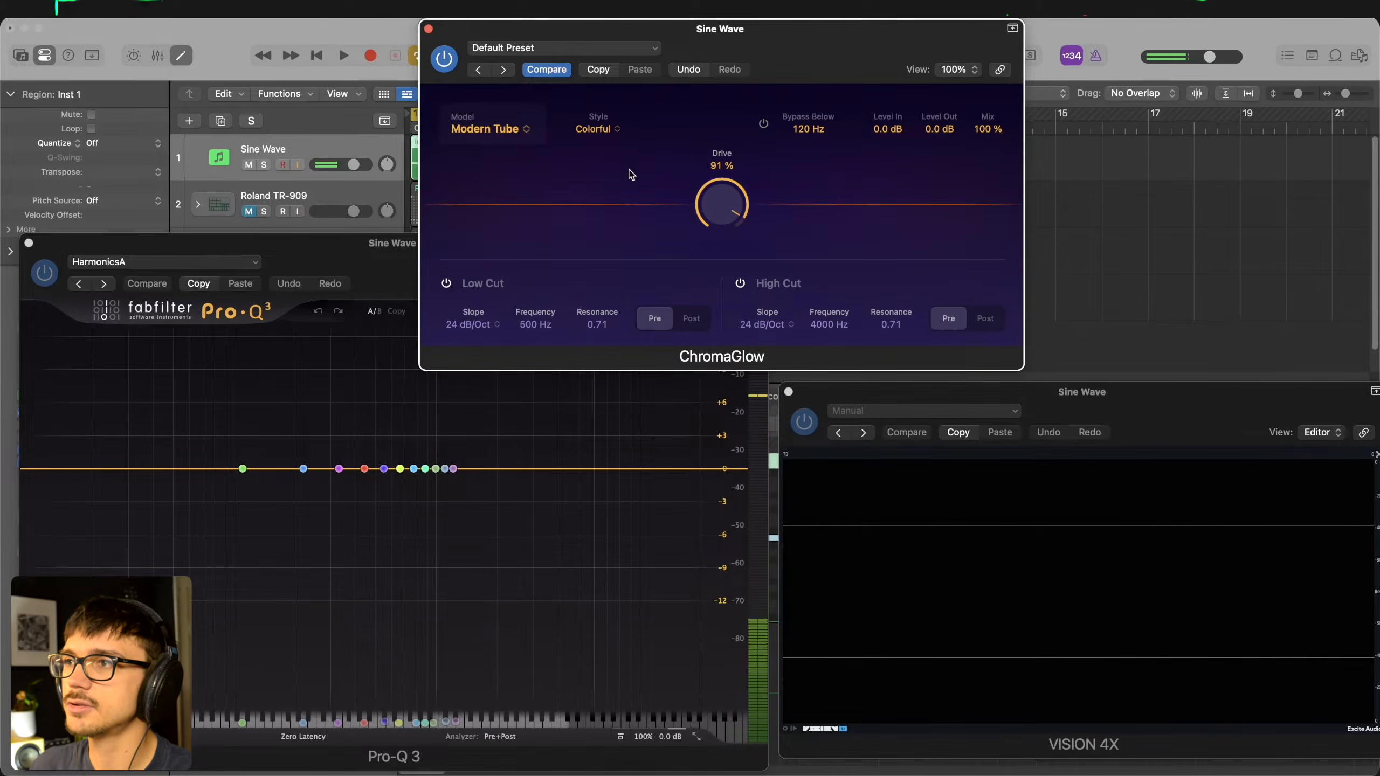
{"action": "key", "text": "space"}
{"action": "left_click_drag", "start_coordinate": [722, 208], "coordinate": [717, 1]}
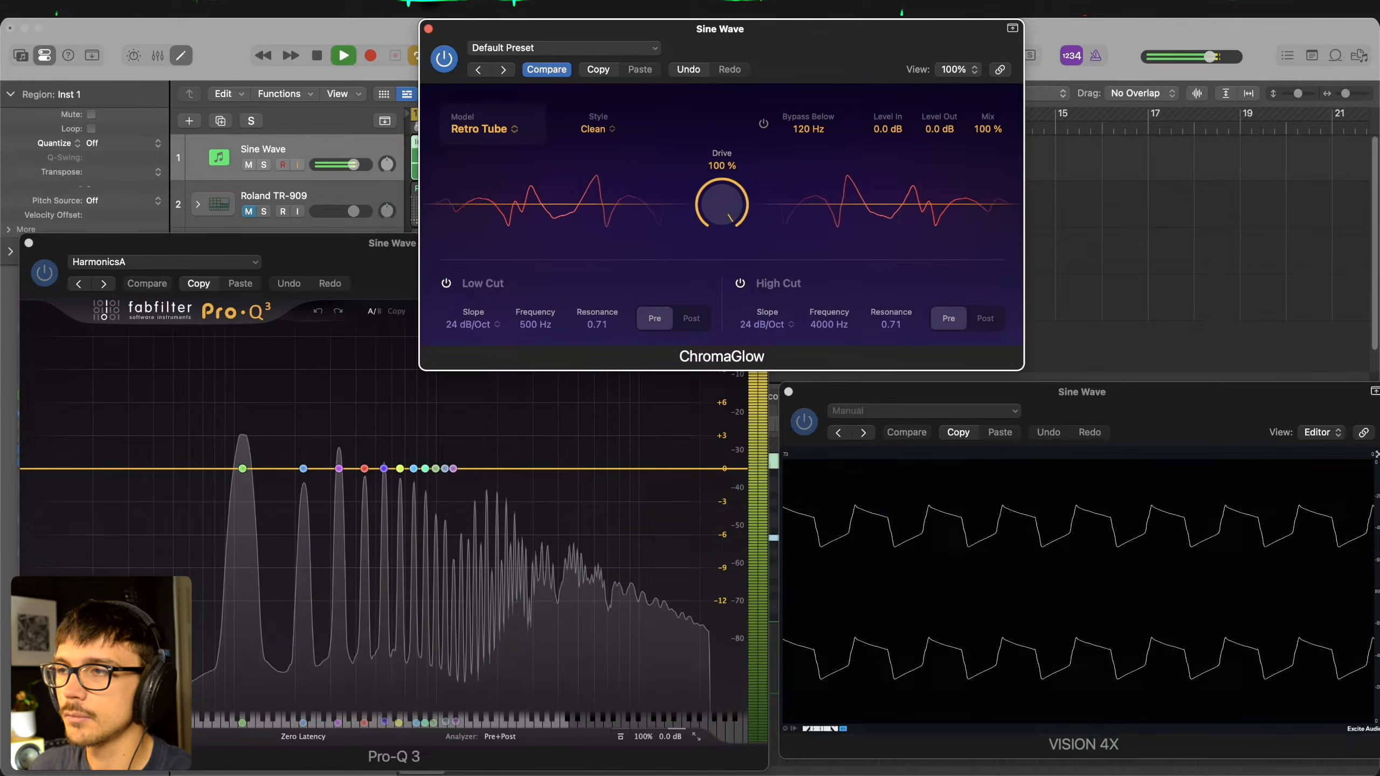
- Switch the Retro Tube style to Colorful, test the Drive range up to 100%, and stop playback
{"action": "mouse_move", "coordinate": [711, 195]}
{"action": "left_mouse_down"}
{"action": "mouse_move", "coordinate": [715, 236]}
{"action": "mouse_move", "coordinate": [713, 190]}
{"action": "left_mouse_up"}
{"action": "left_click", "coordinate": [598, 129]}
{"action": "left_click", "coordinate": [607, 165]}
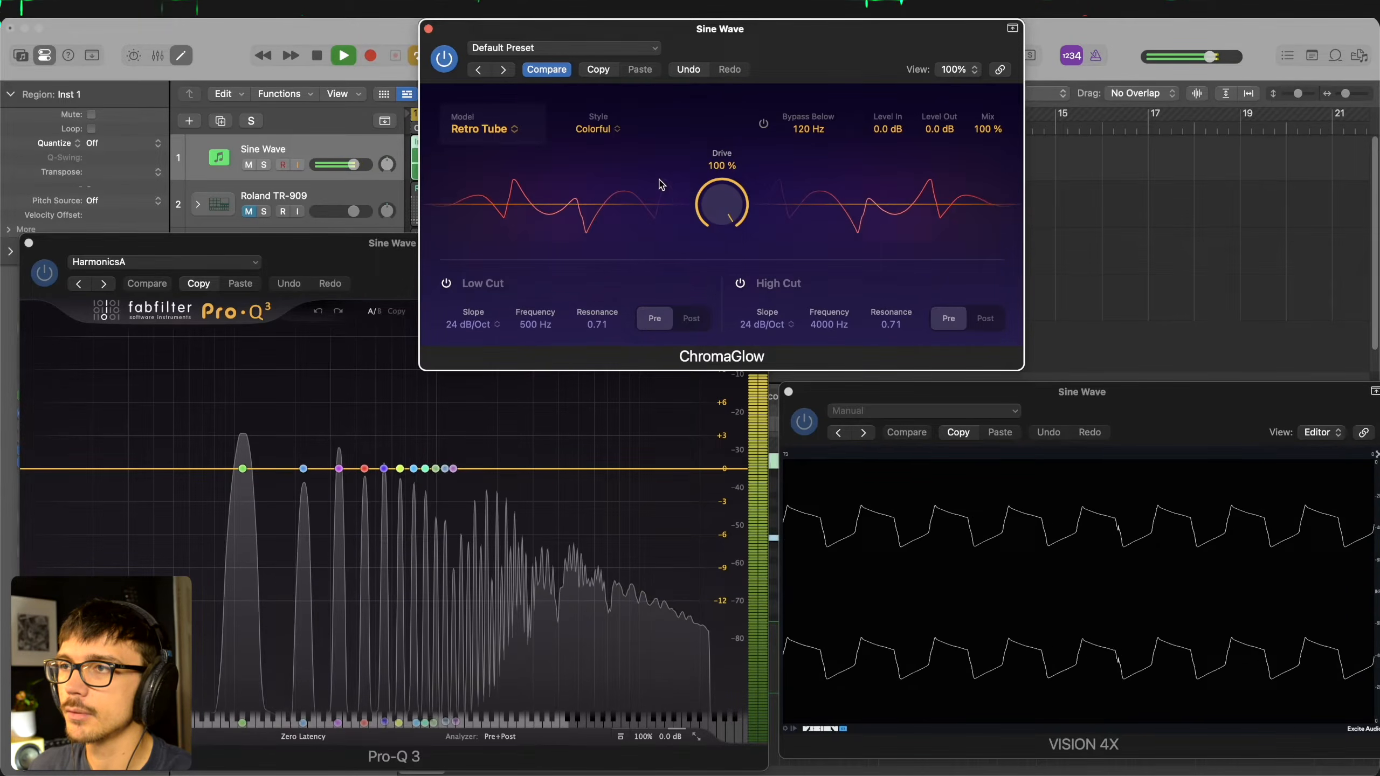
{"action": "left_click_drag", "start_coordinate": [718, 204], "coordinate": [705, 162]}
{"action": "key", "text": "space"}
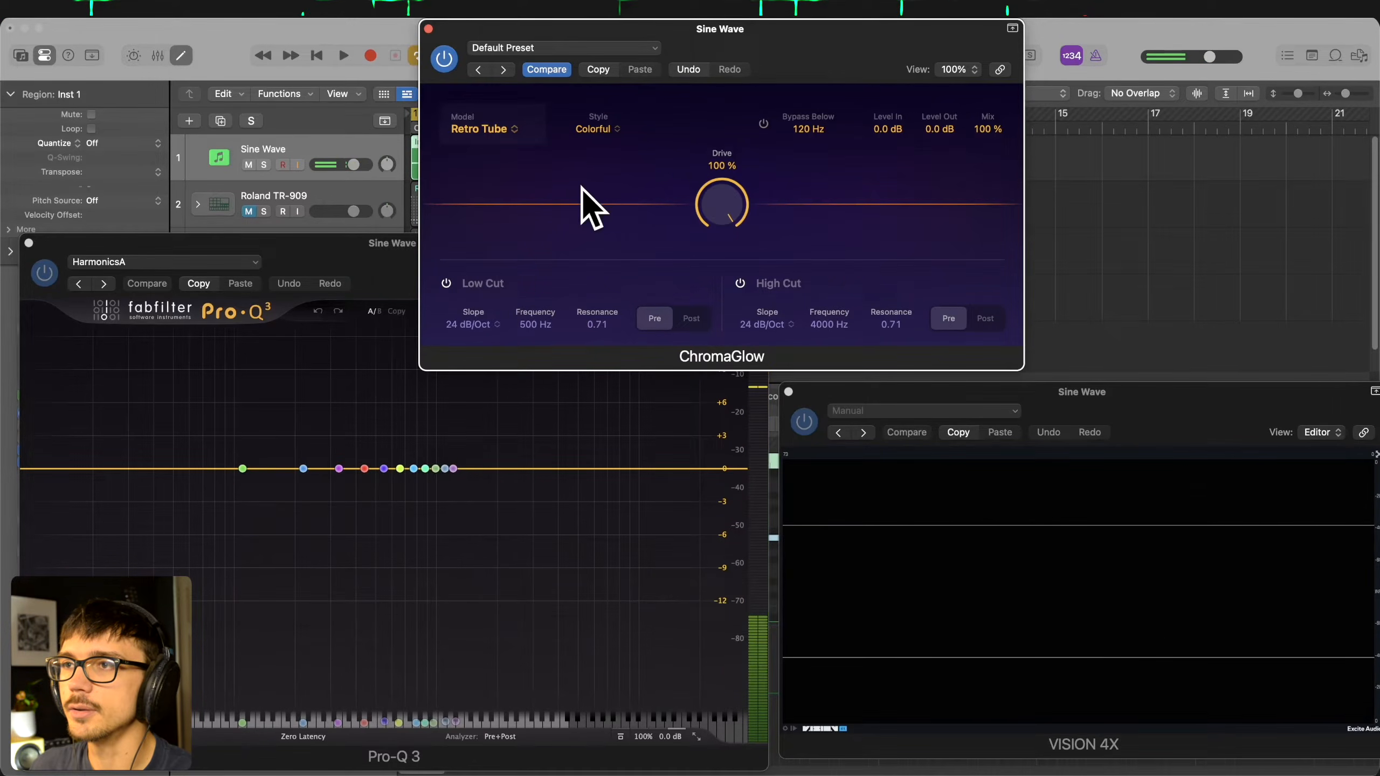
- Change the ChromaGlow model to Magnetic and test its Drive range up to 100% while the sine wave plays
{"action": "left_click", "coordinate": [481, 130]}
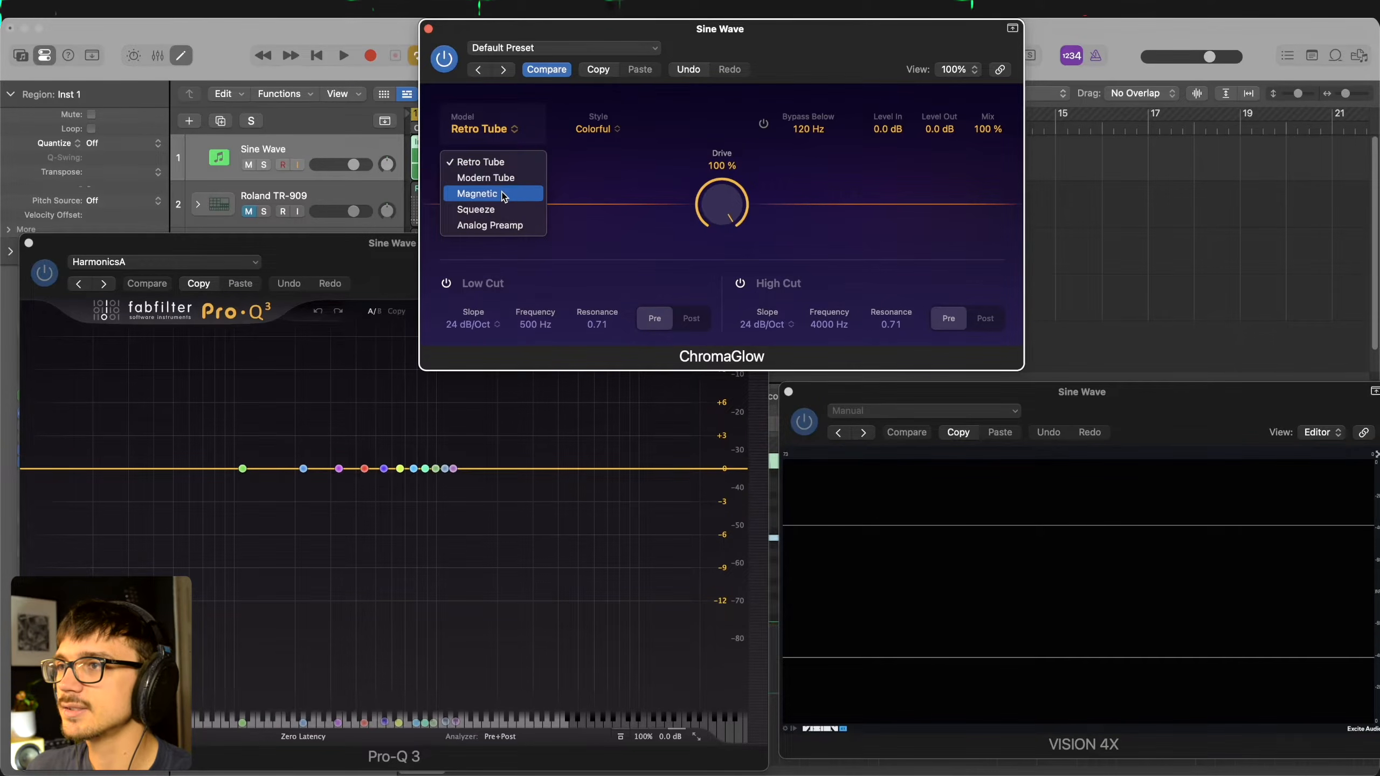
{"action": "key", "text": "Return"}
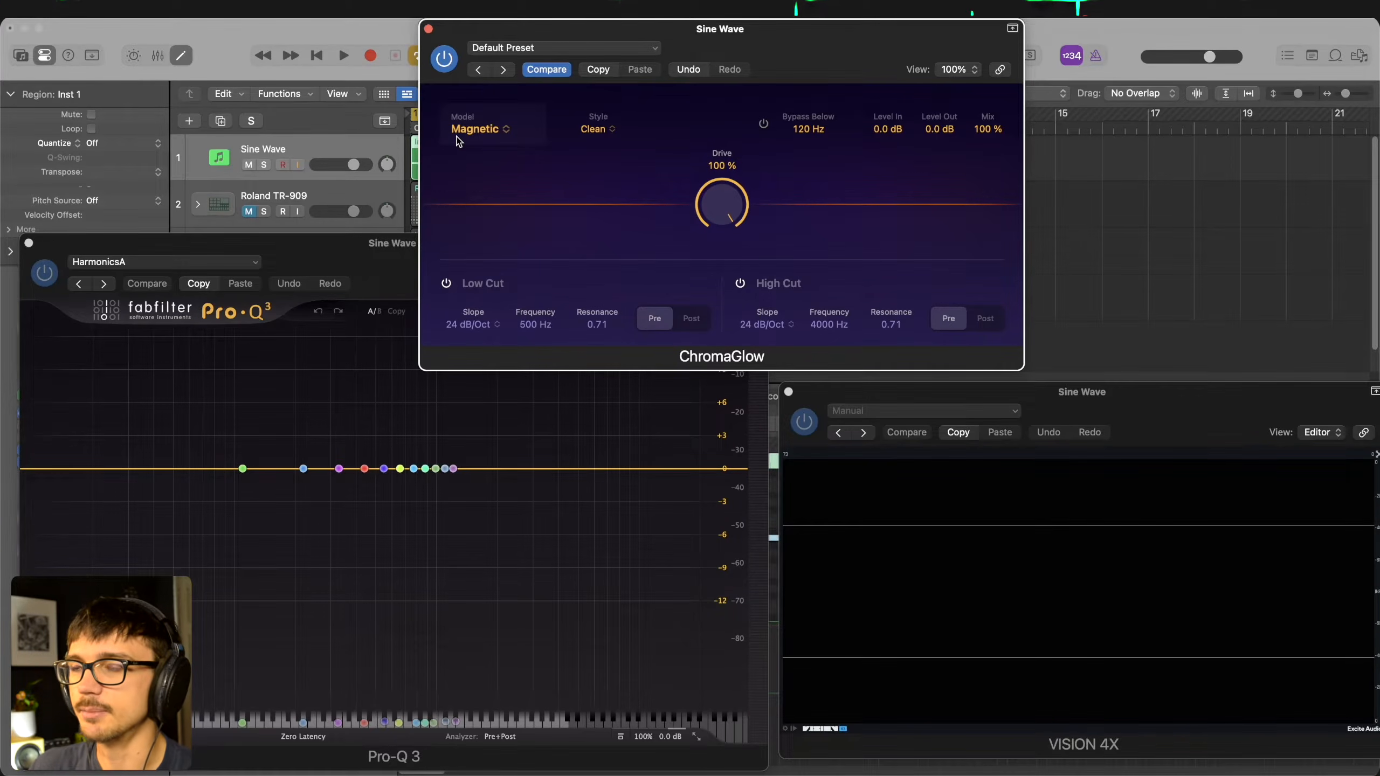
{"action": "key", "text": "space"}
{"action": "mouse_move", "coordinate": [720, 207]}
{"action": "left_mouse_down"}
{"action": "mouse_move", "coordinate": [721, 386]}
{"action": "mouse_move", "coordinate": [698, 206]}
{"action": "left_mouse_up"}
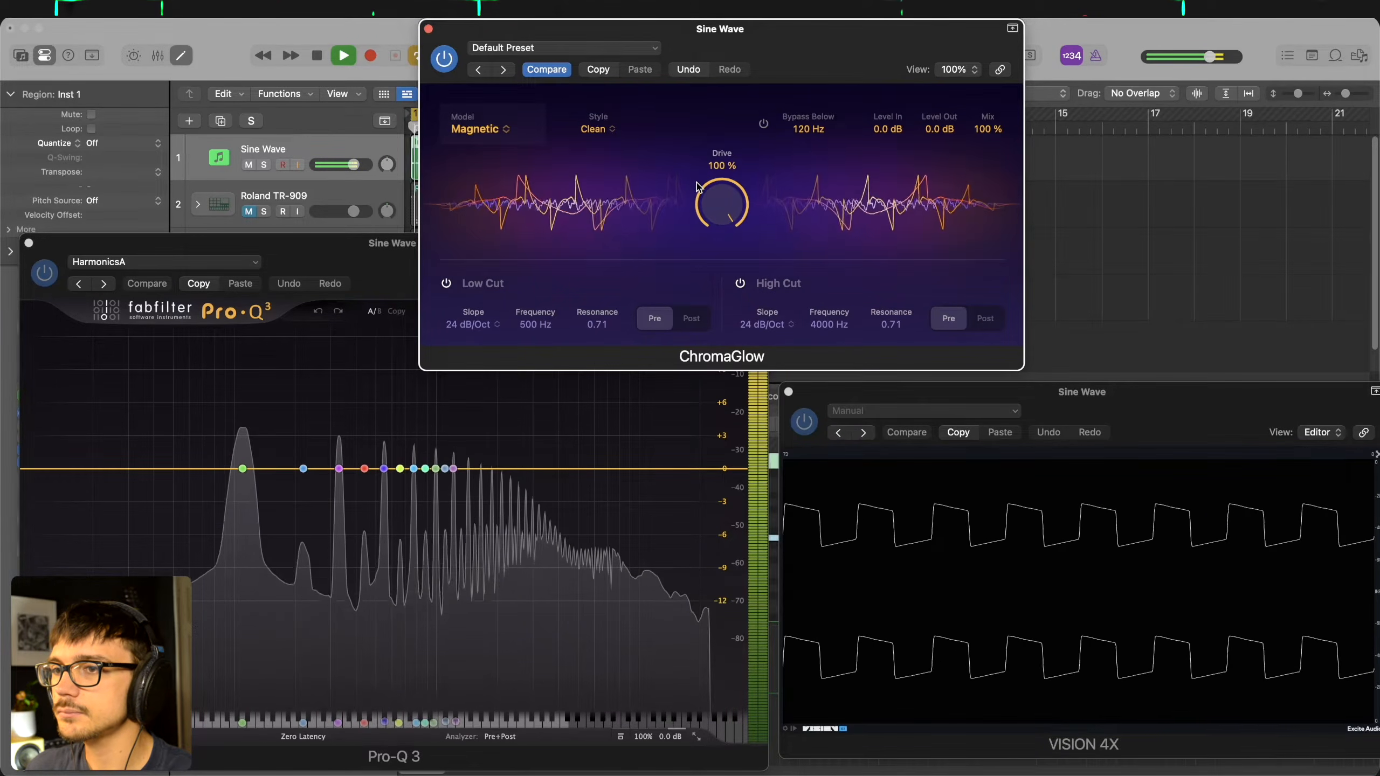
{"action": "key", "text": "space"}
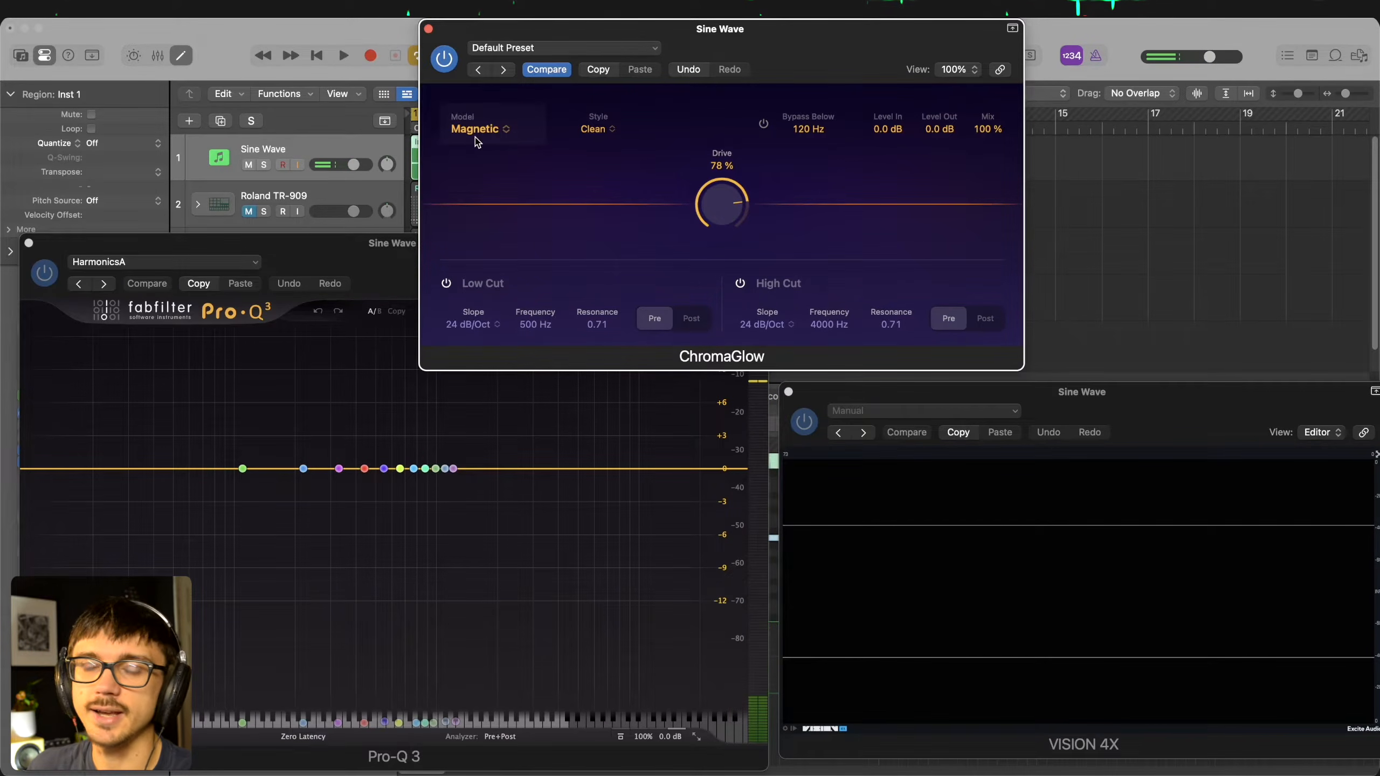
- Compare the Retro Tube and Magnetic models at 78% Drive during playback, ending on Magnetic
{"action": "left_click", "coordinate": [481, 132]}
{"action": "left_click", "coordinate": [617, 179]}
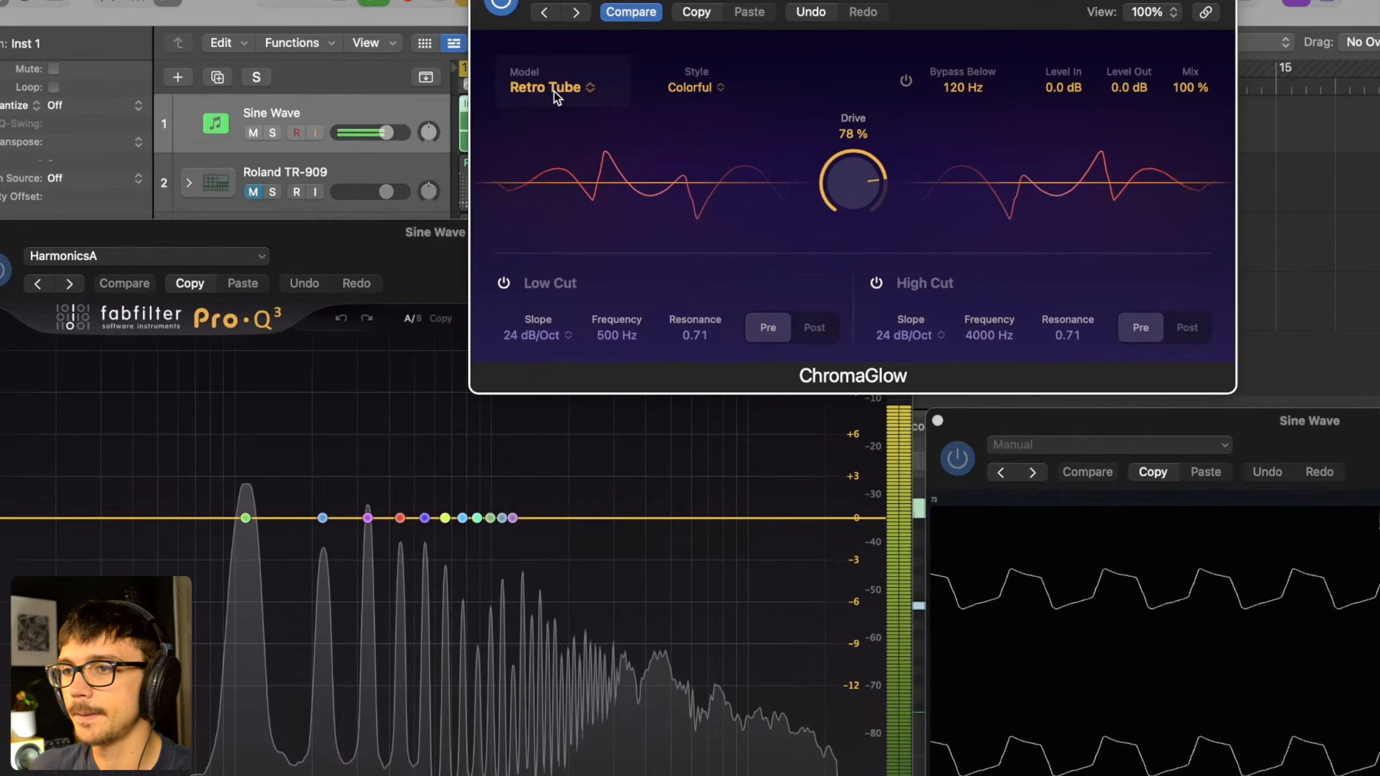
{"action": "left_click", "coordinate": [486, 132]}
{"action": "left_click", "coordinate": [550, 169]}
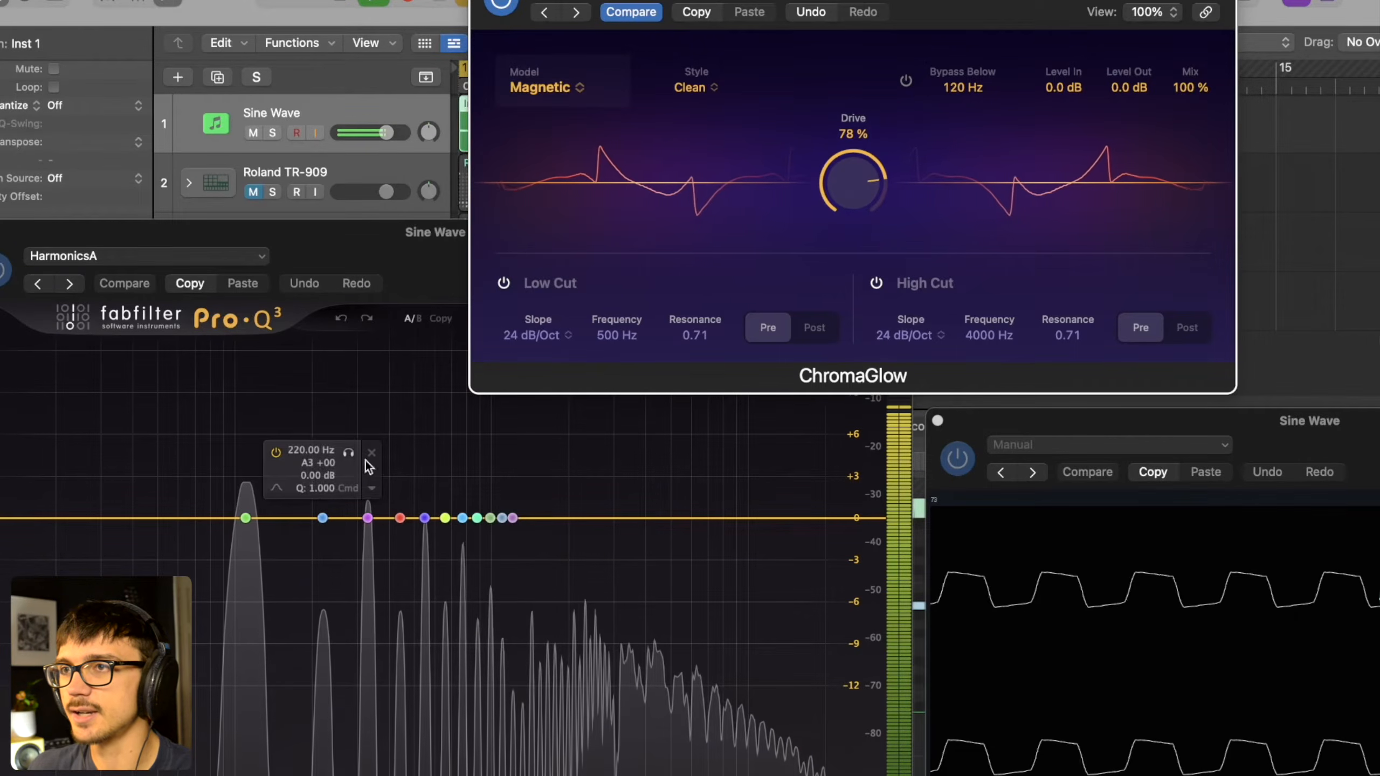
- Switch the ChromaGlow model back to Retro Tube for another comparison at 78% Drive, and return to Magnetic
{"action": "left_click", "coordinate": [563, 81]}
{"action": "left_click", "coordinate": [563, 129]}
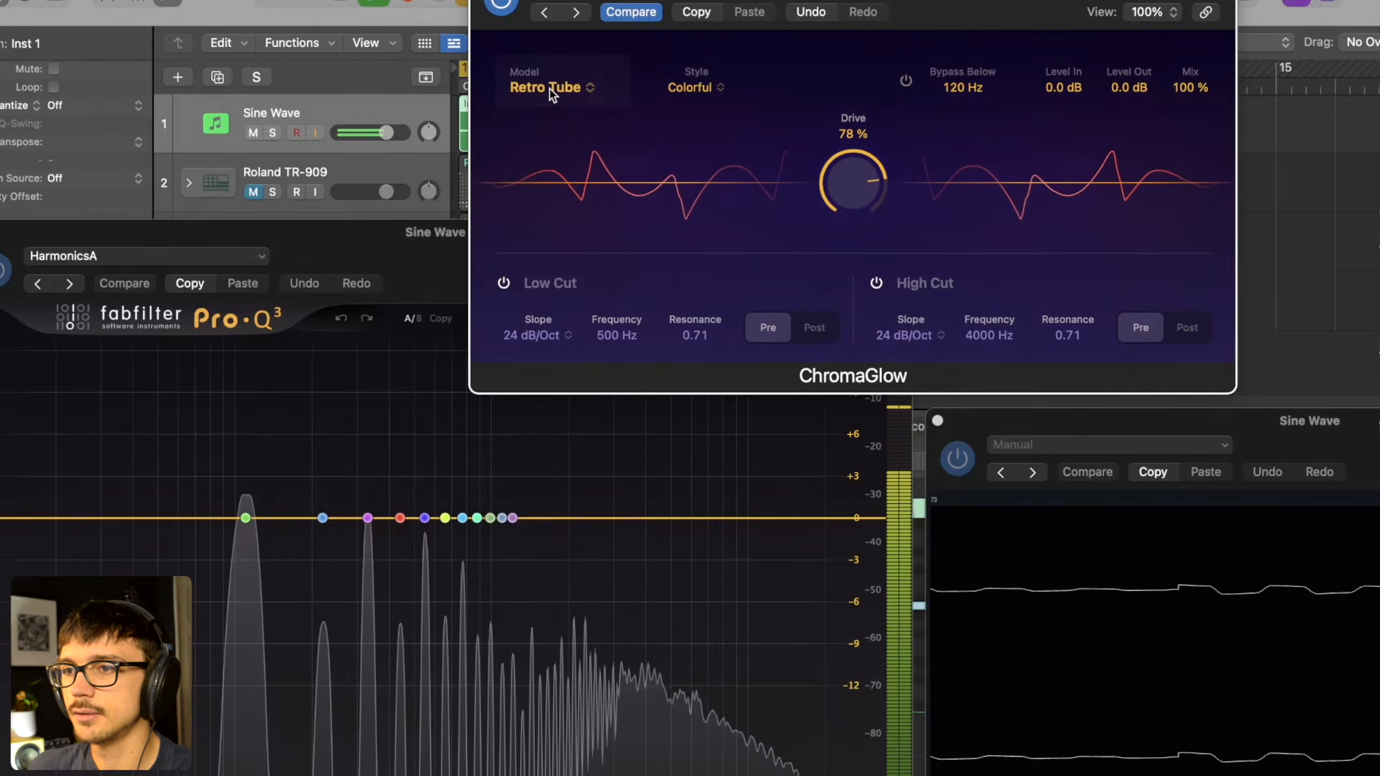
{"action": "left_click", "coordinate": [549, 89]}
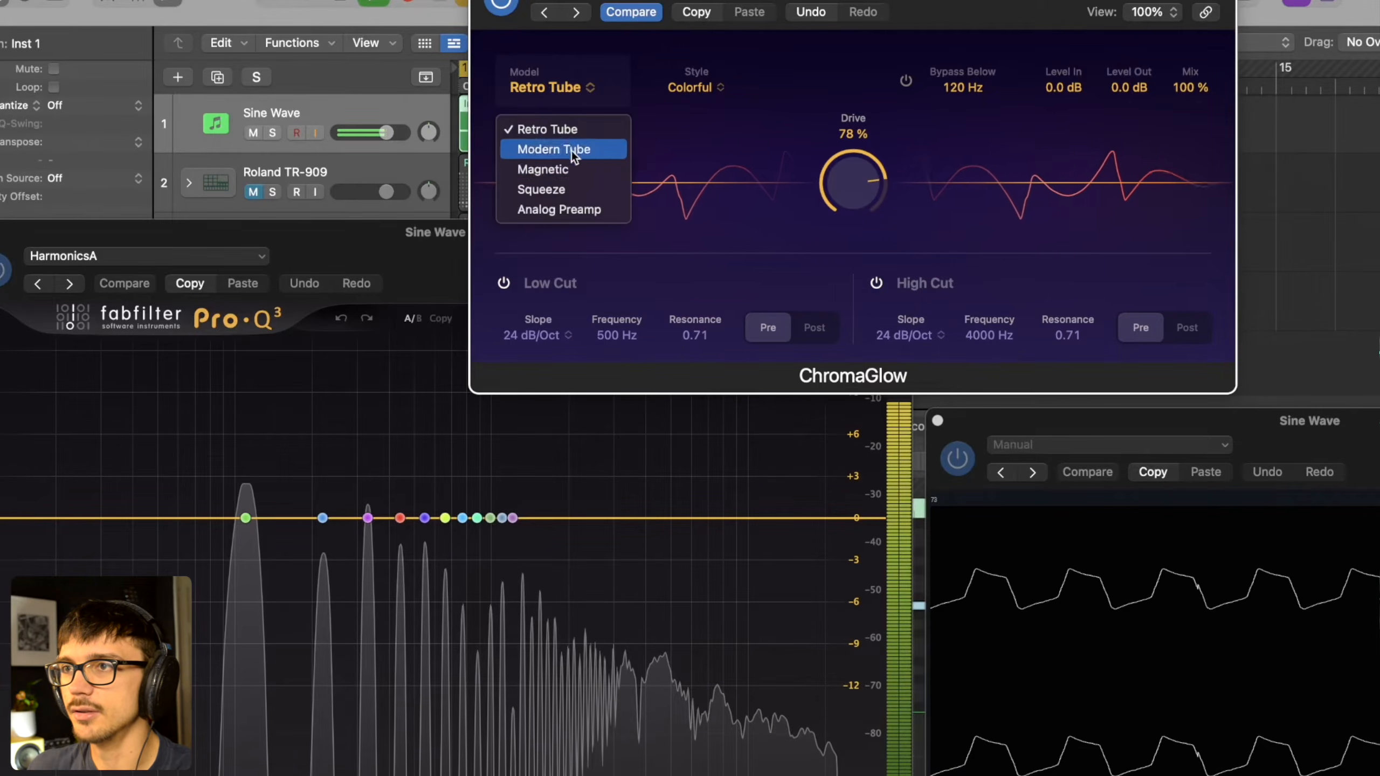
{"action": "left_click", "coordinate": [569, 165]}
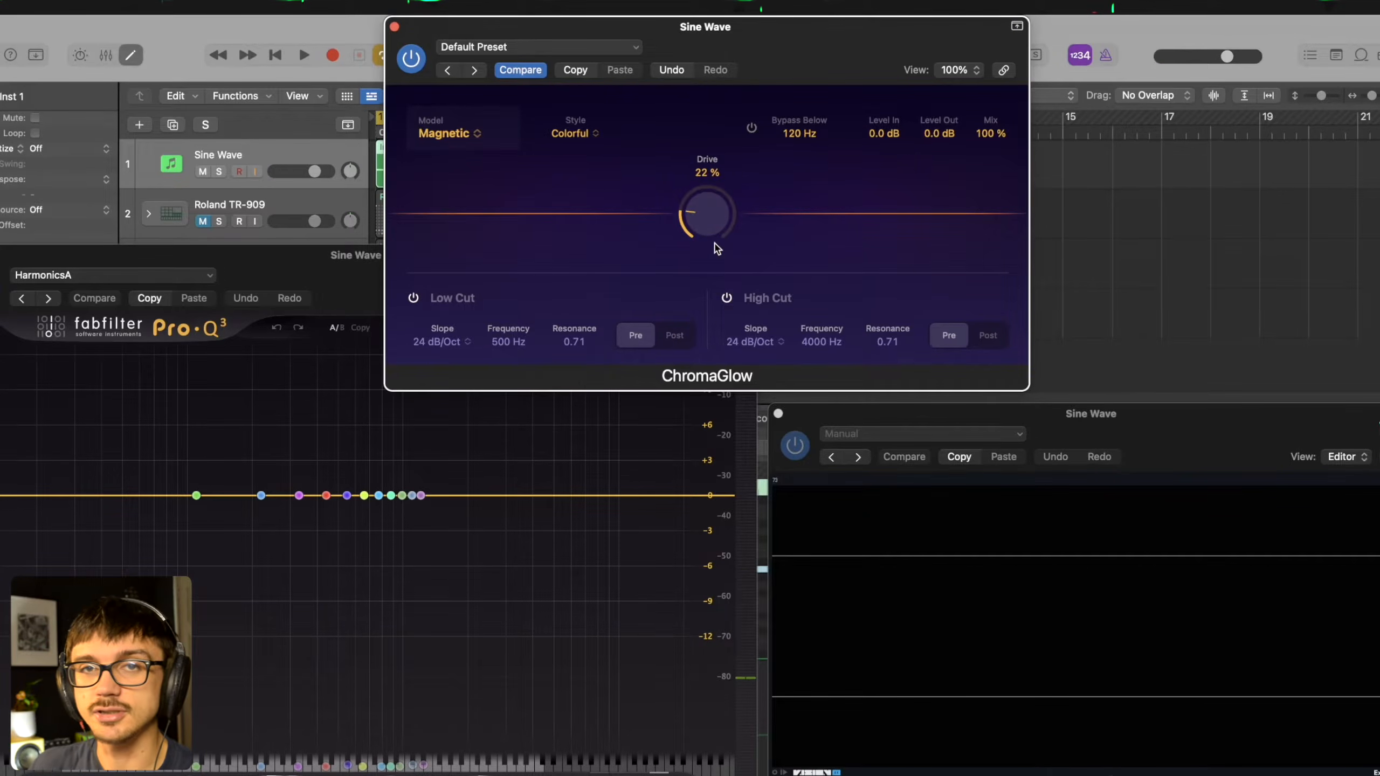
- Raise the Magnetic model's Drive to 89% in the Colorful style during playback, and change the model to Squeeze
{"action": "key", "text": "space"}
{"action": "left_click_drag", "start_coordinate": [708, 240], "coordinate": [708, 83]}
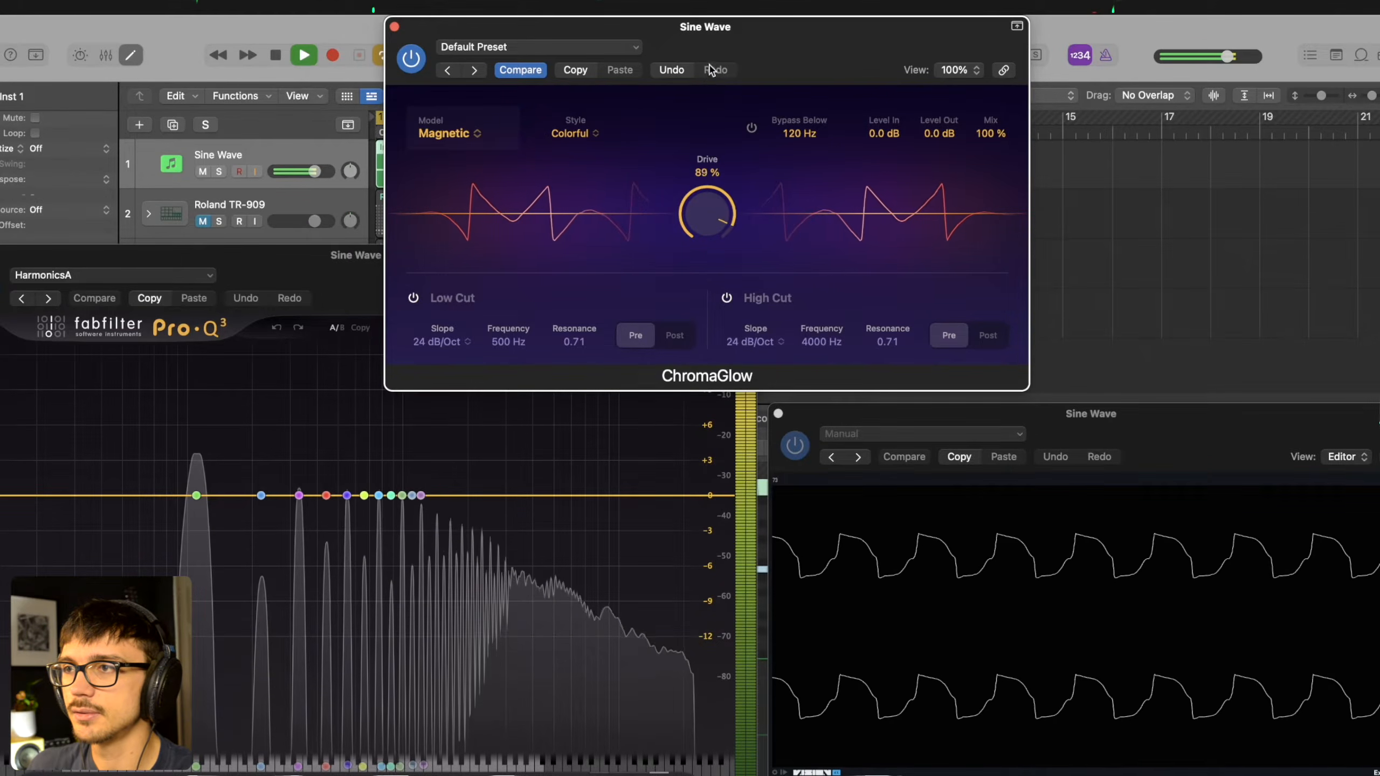
{"action": "left_click", "coordinate": [443, 133]}
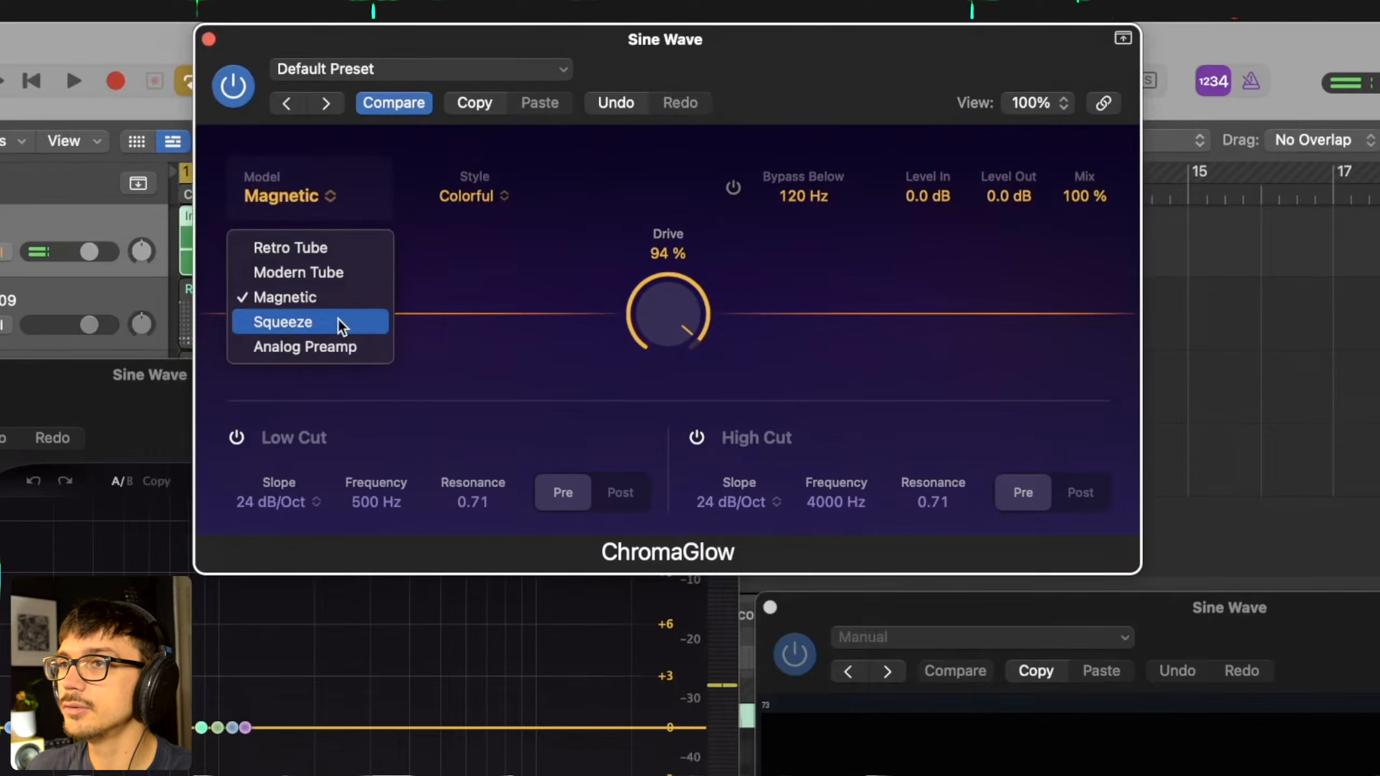
{"action": "left_click", "coordinate": [341, 326]}
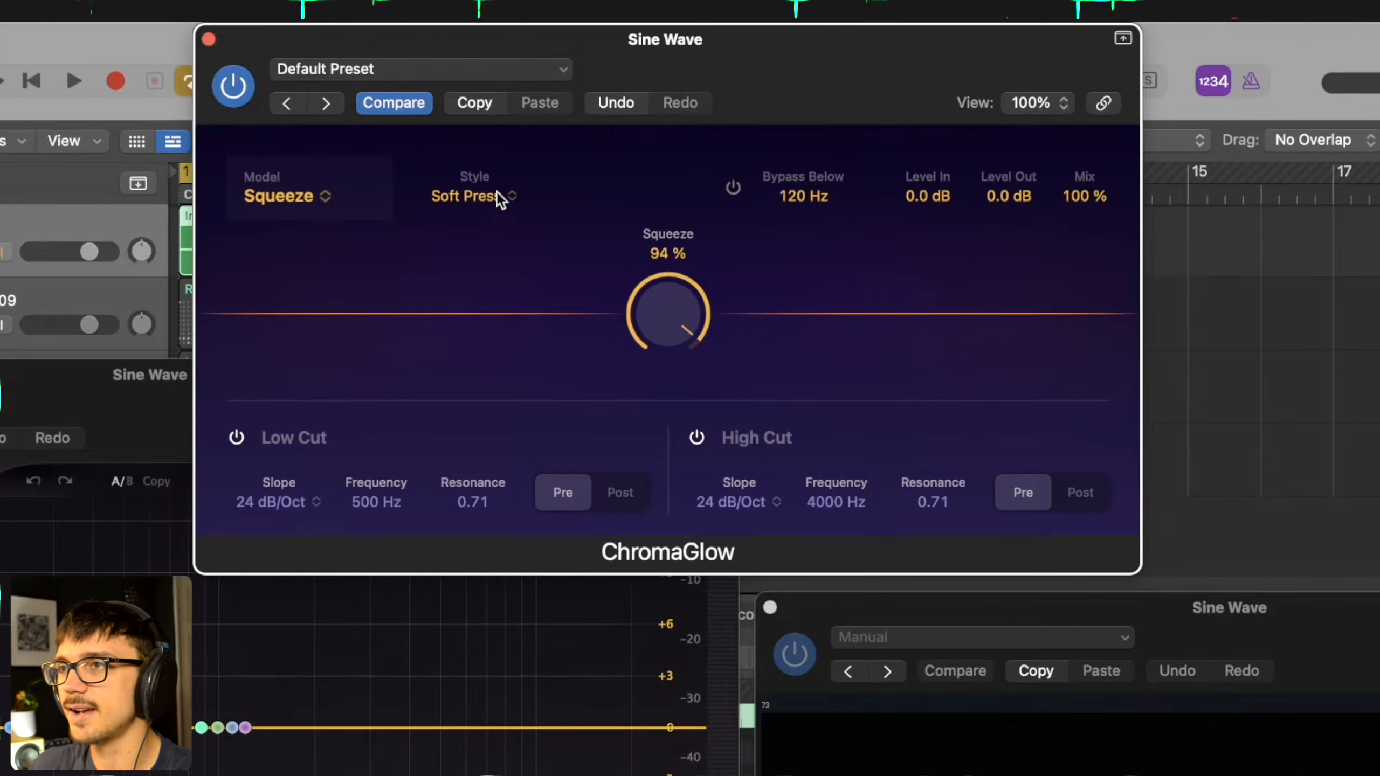
- Look at the Squeeze model's styles, keep Soft Press, and raise the Squeeze amount to 100% during playback
{"action": "left_click", "coordinate": [479, 197]}
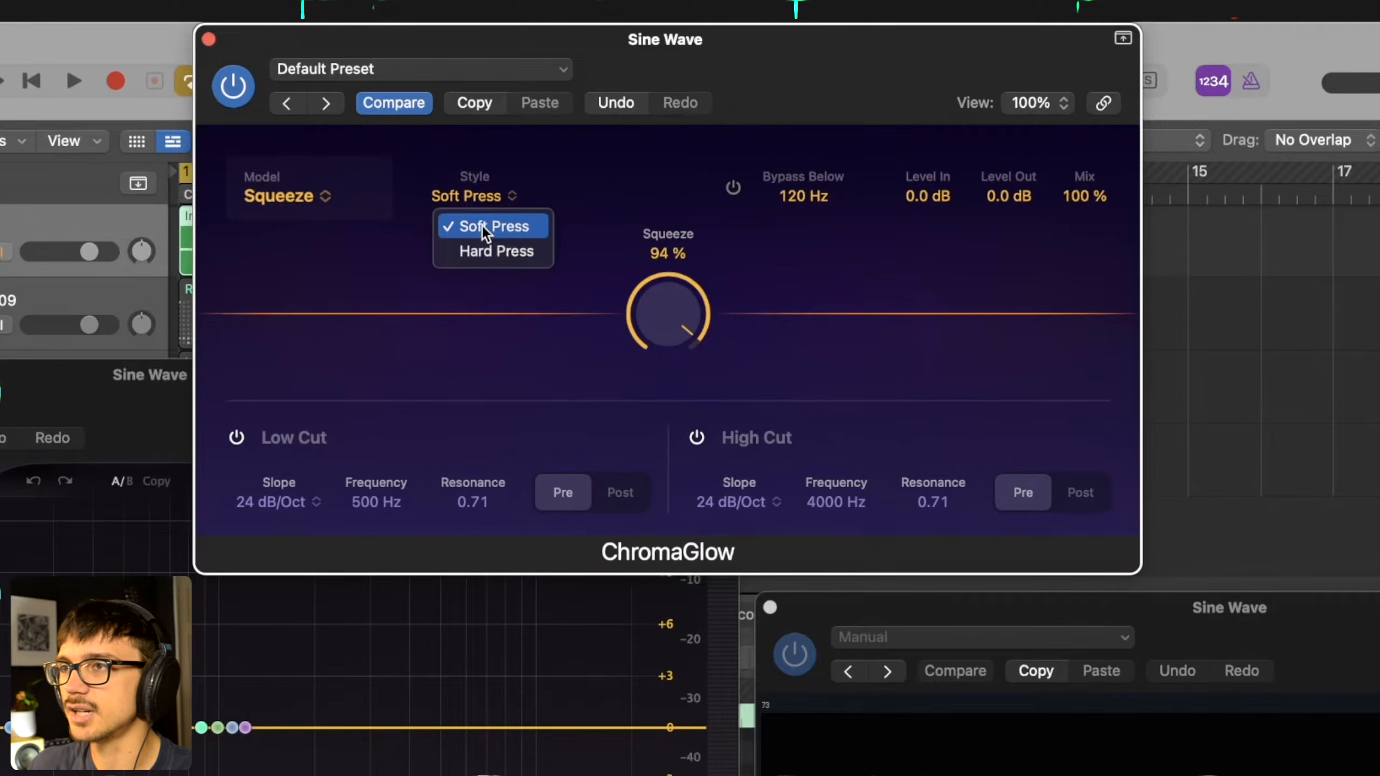
{"action": "left_click", "coordinate": [522, 166]}
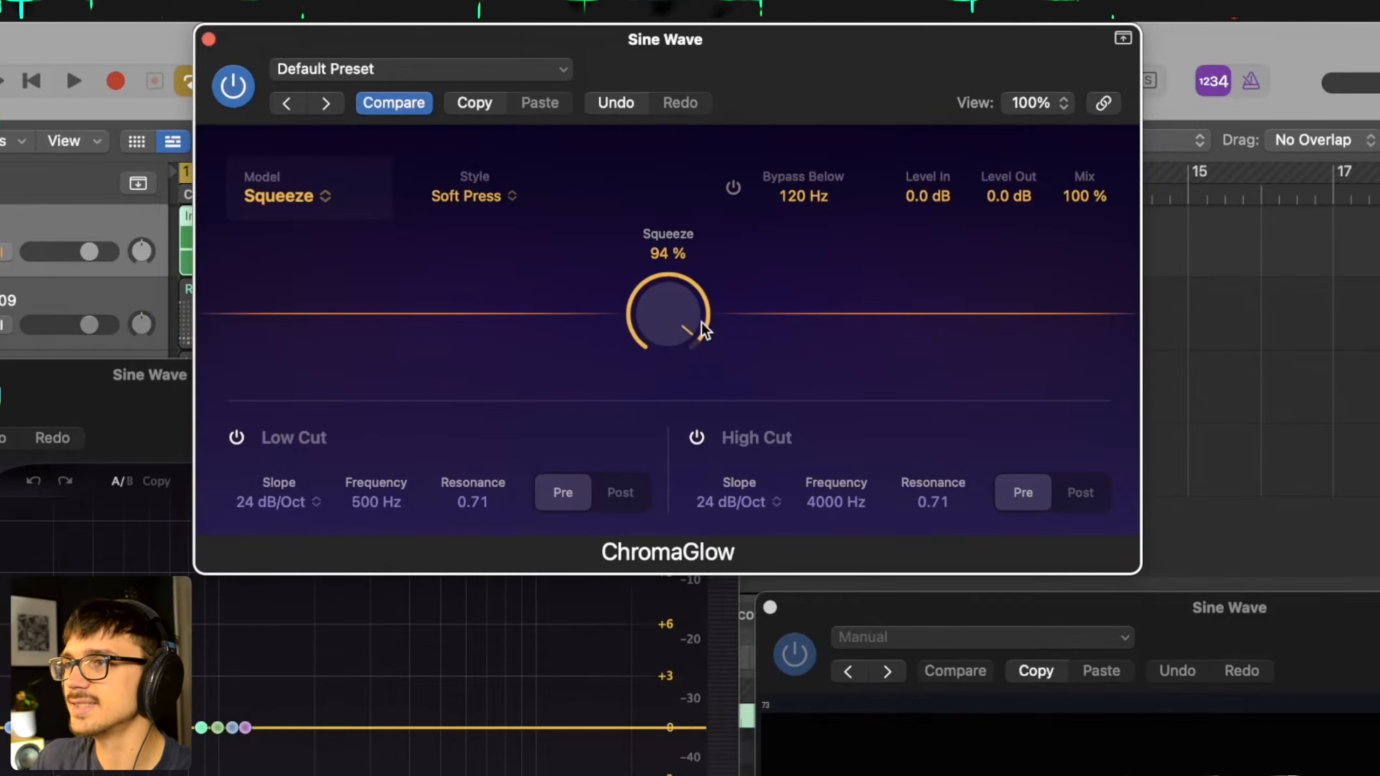
{"action": "key", "text": "space"}
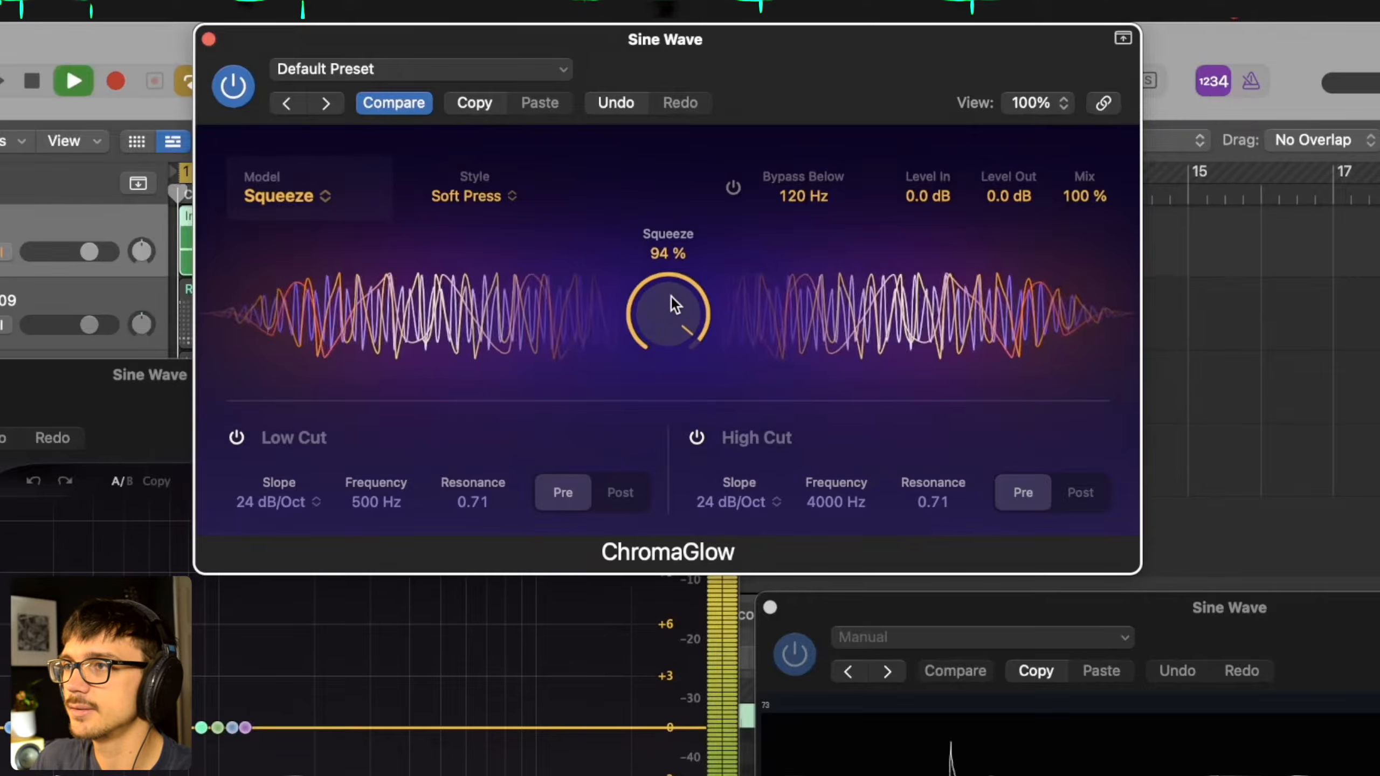
{"action": "left_click_drag", "start_coordinate": [667, 296], "coordinate": [624, 275]}
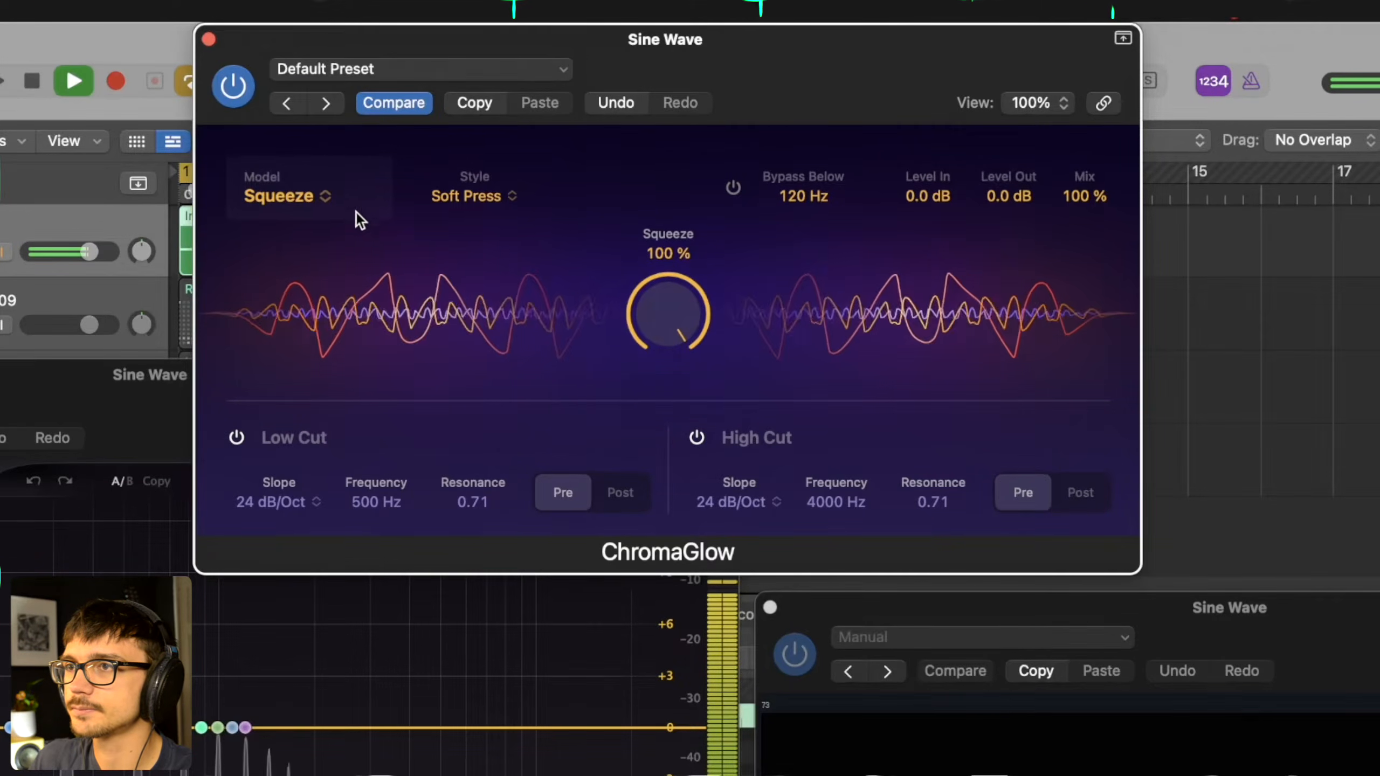
- Compare the Hard Press and Soft Press styles at 100% Squeeze during playback, ending on Soft Press with playback stopped
{"action": "left_click", "coordinate": [461, 195]}
{"action": "left_click", "coordinate": [483, 245]}
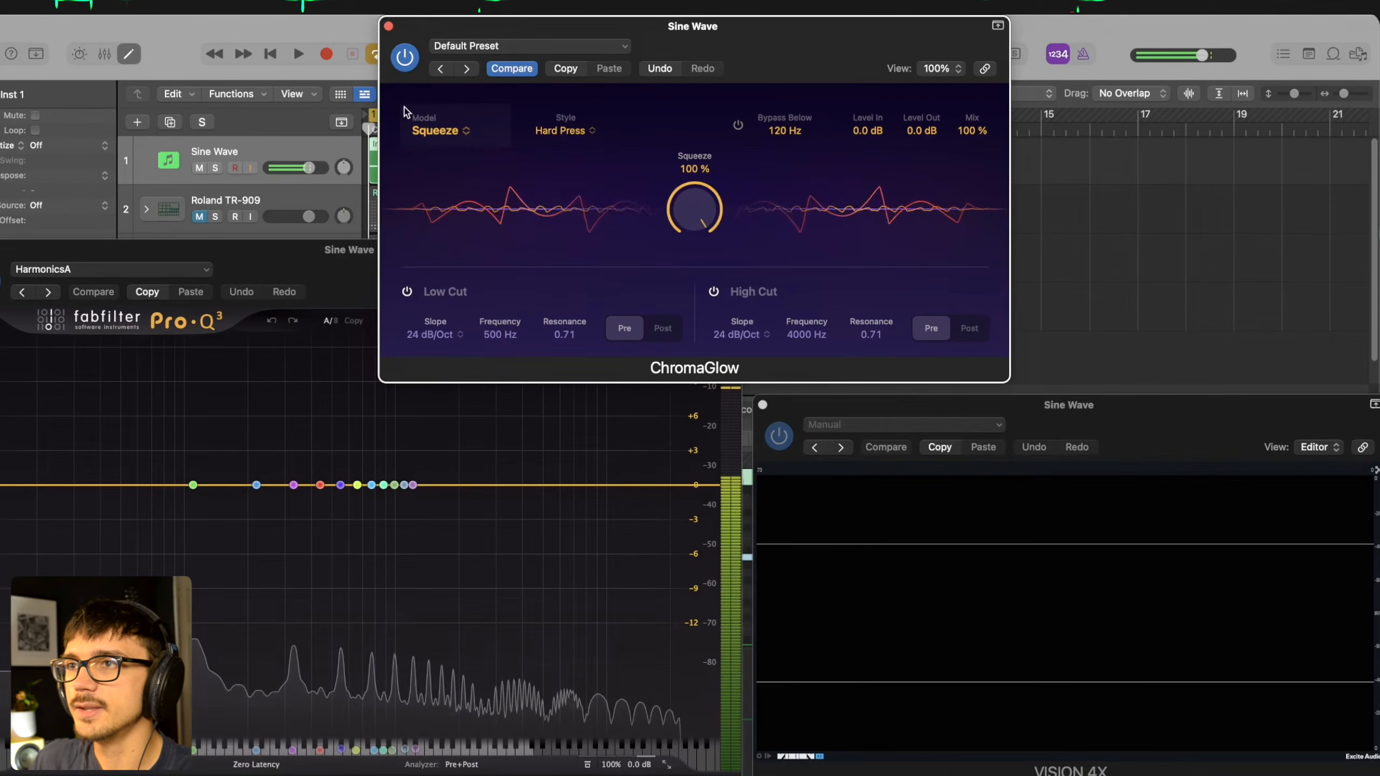
{"action": "key", "text": "space"}
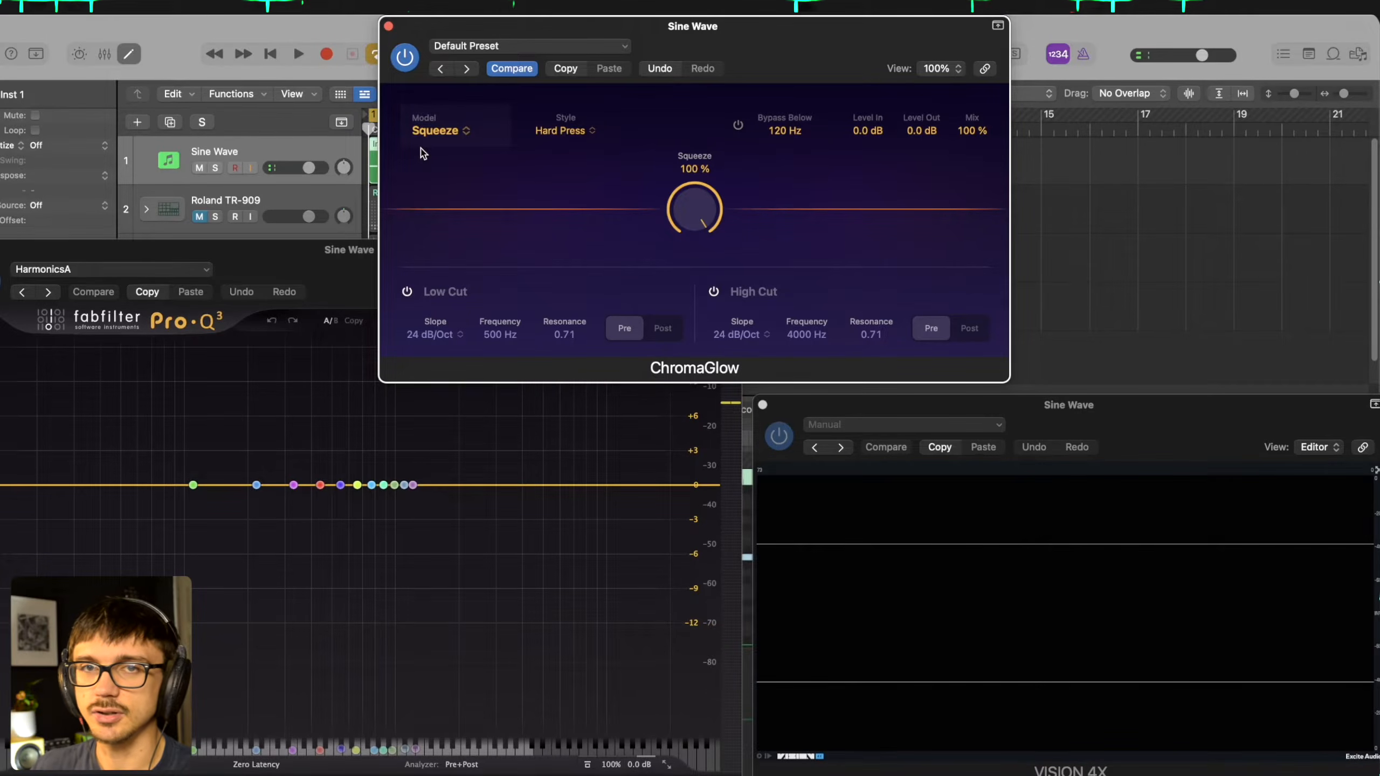
{"action": "key", "text": "space"}
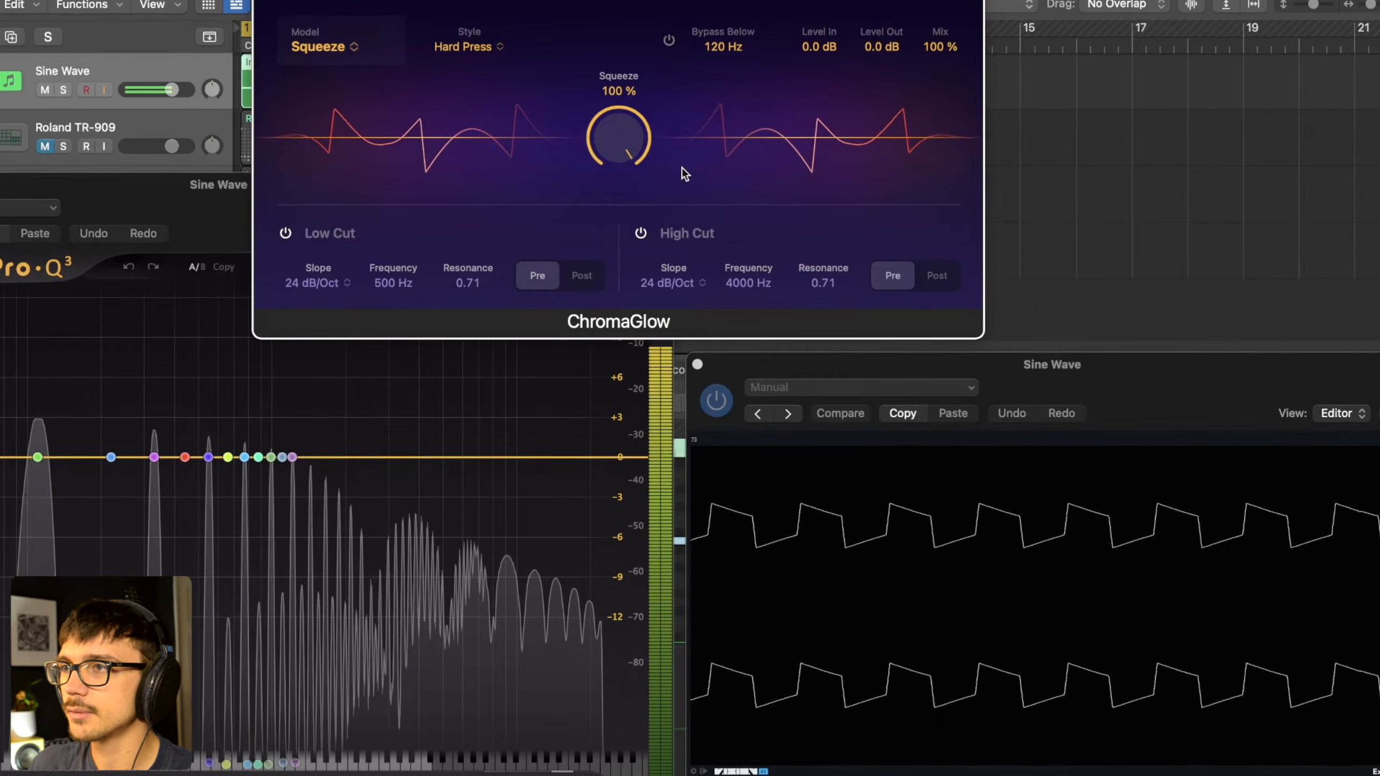
{"action": "left_click", "coordinate": [472, 47]}
{"action": "left_click", "coordinate": [477, 75]}
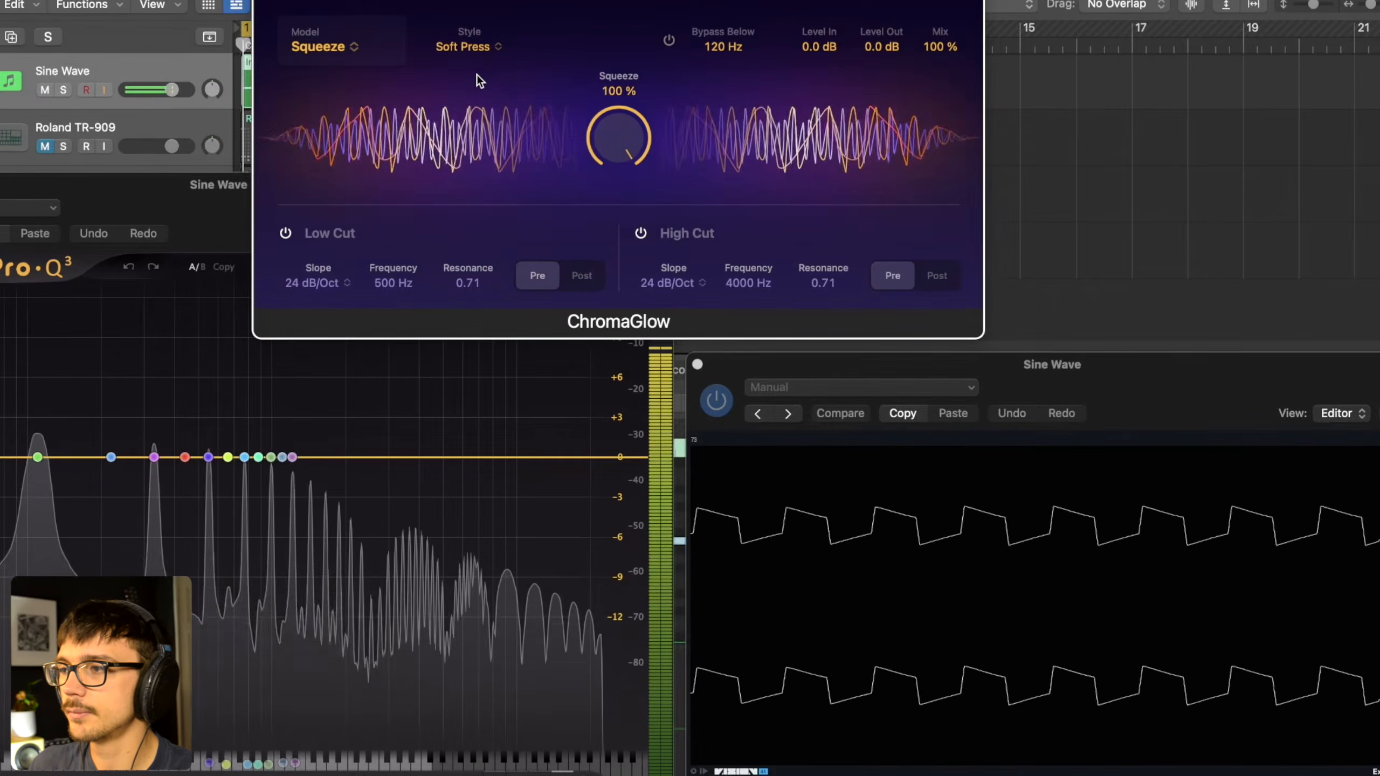
{"action": "key", "text": "space"}
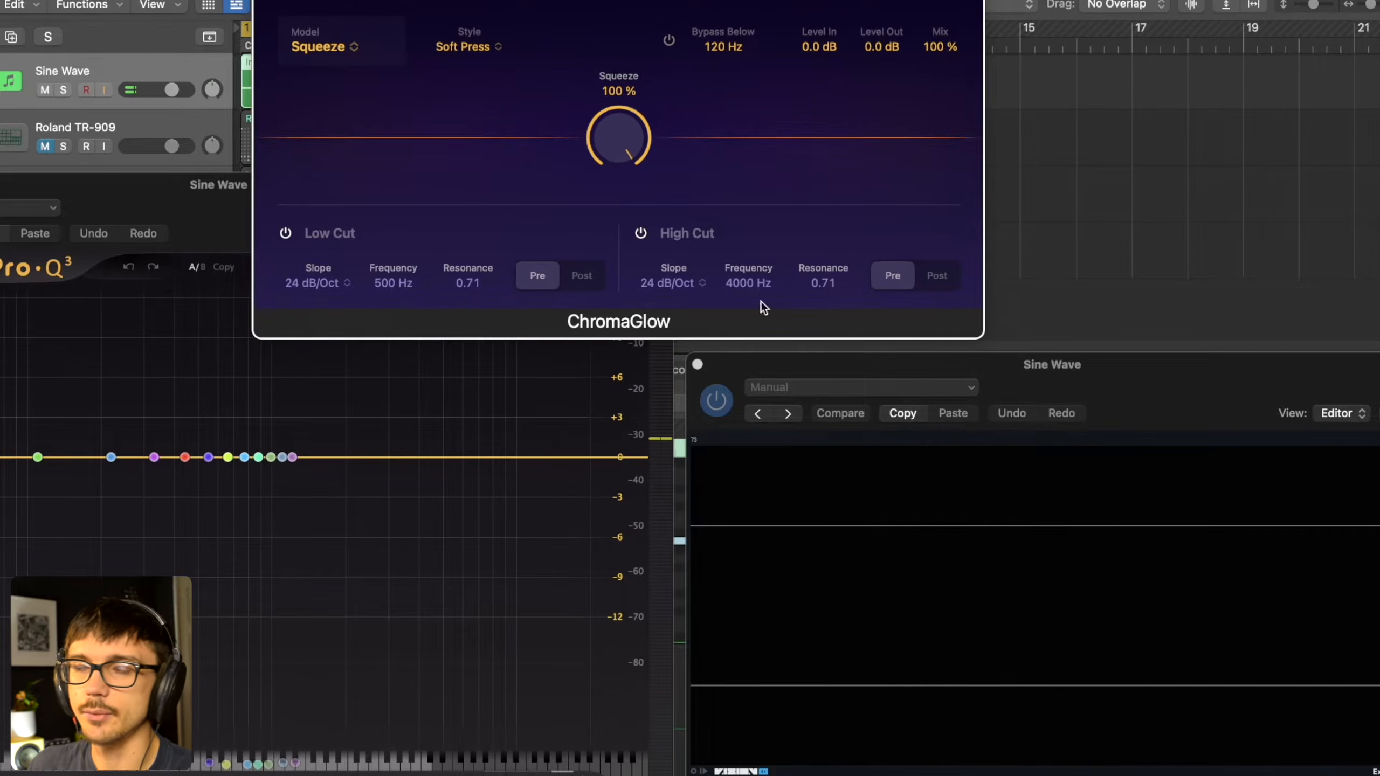
- Set the Squeeze amount to 87% and change the ChromaGlow model to Analog Preamp
{"action": "left_click_drag", "start_coordinate": [619, 137], "coordinate": [641, 333]}
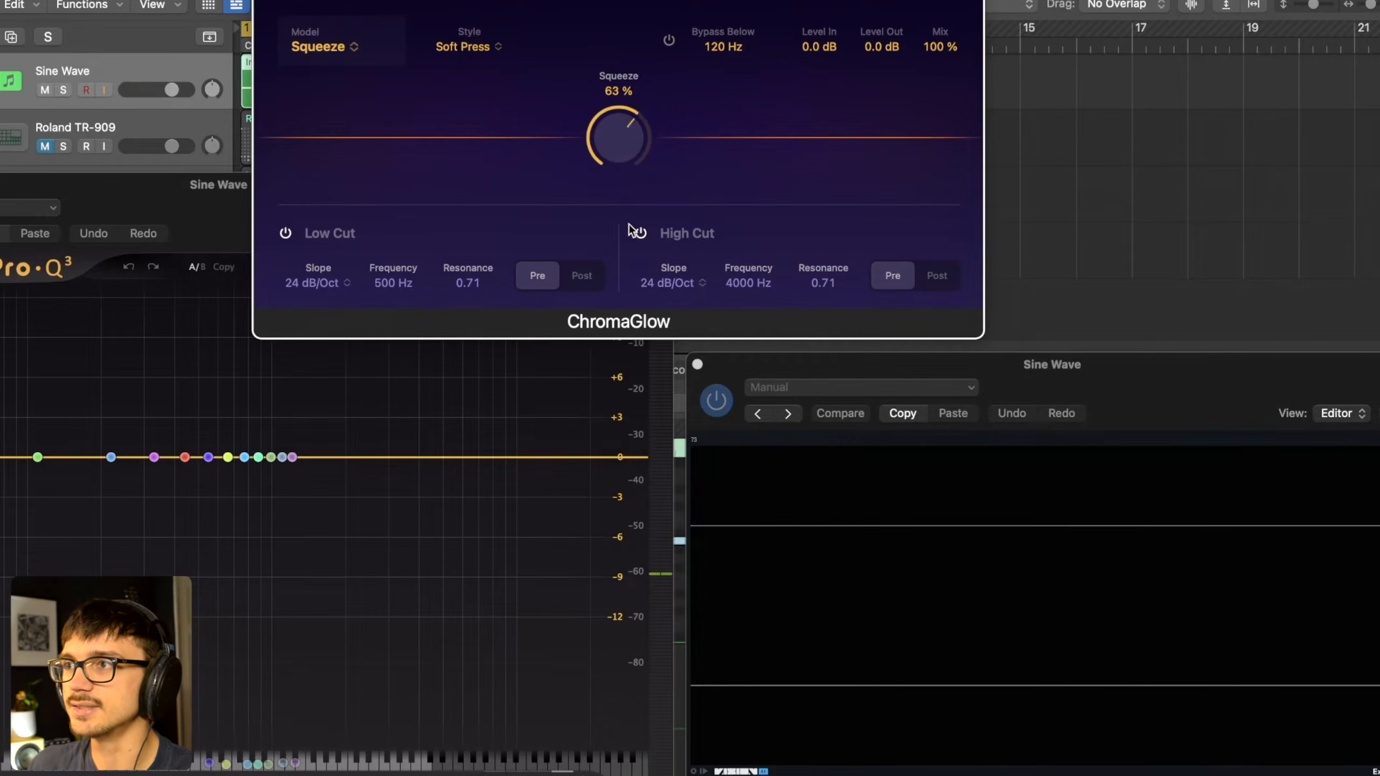
{"action": "left_click", "coordinate": [334, 47]}
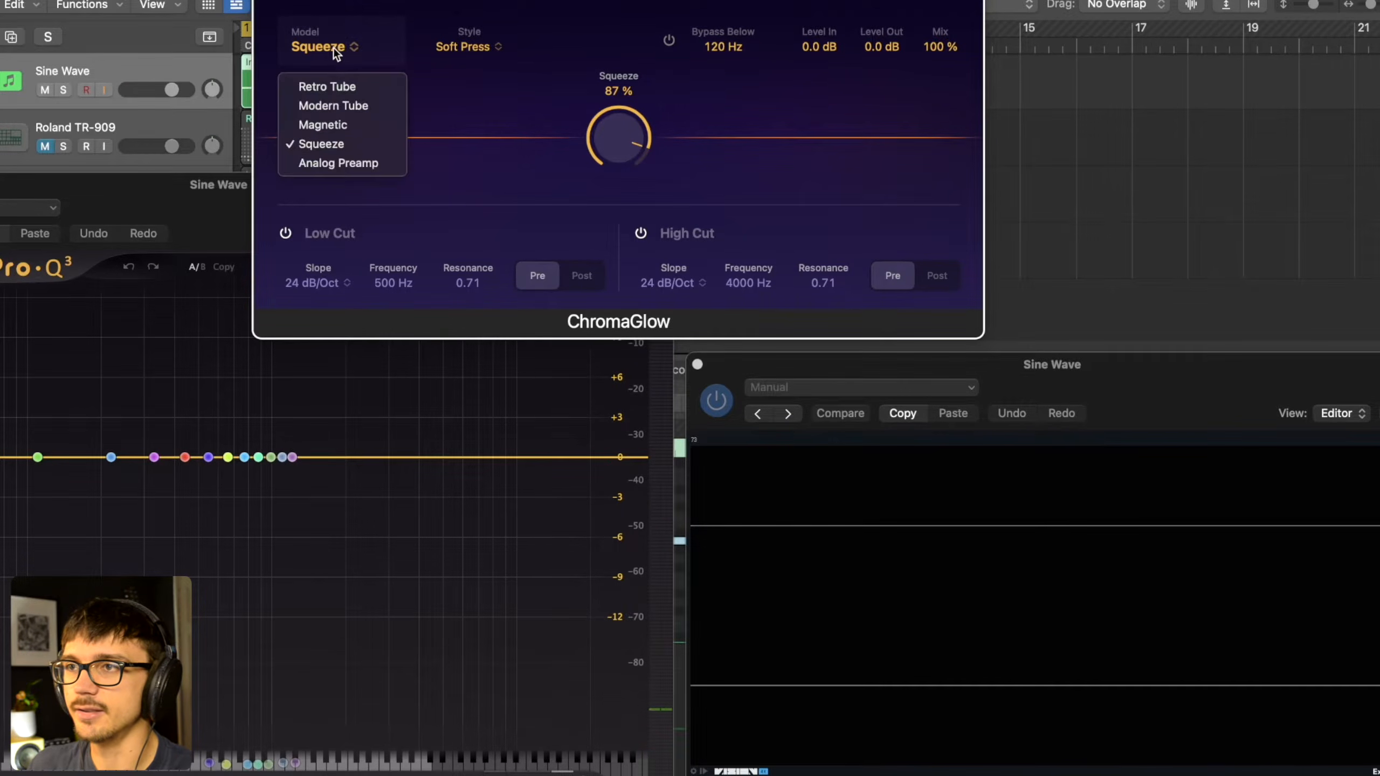
{"action": "left_click", "coordinate": [338, 163]}
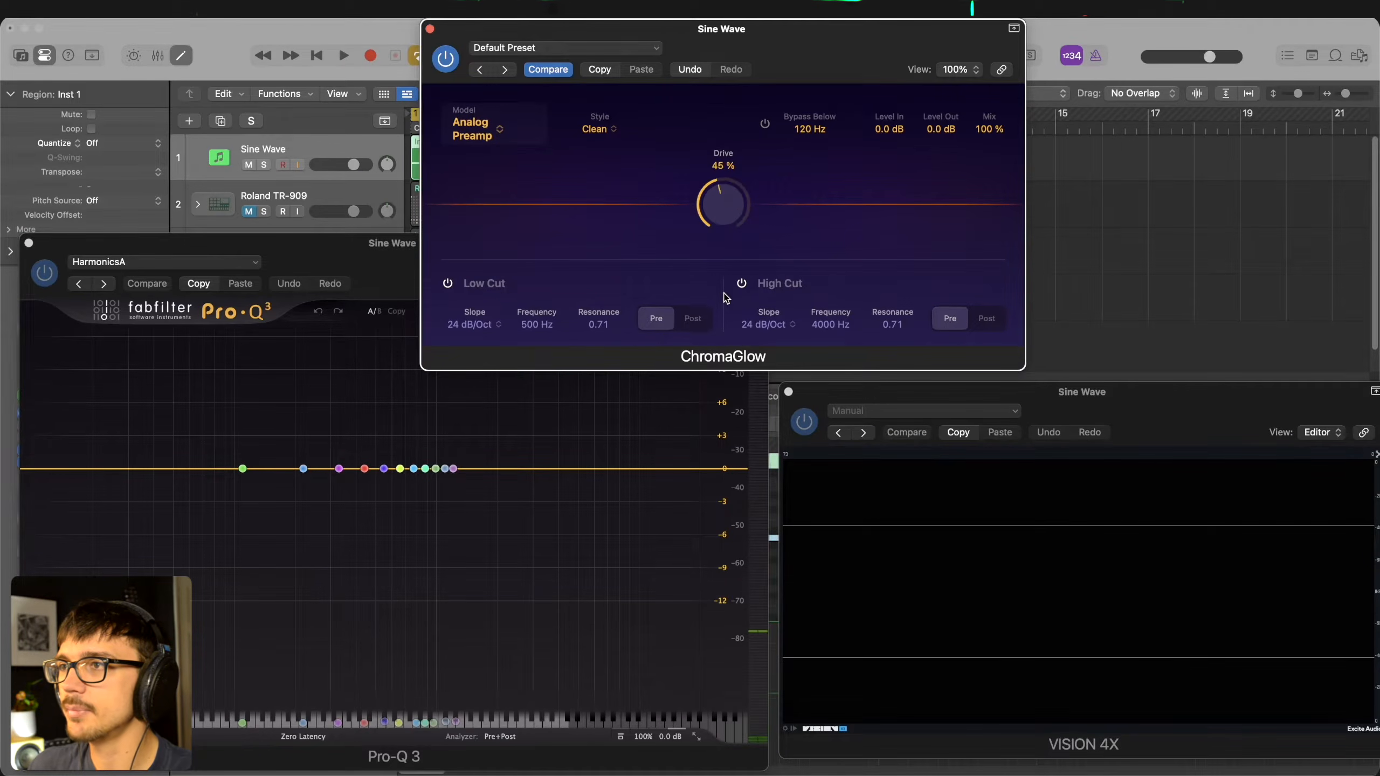
- Play the sine wave through Analog Preamp in the Clean style while raising Drive to 100%, and stop playback
{"action": "key", "text": "space"}
{"action": "left_click_drag", "start_coordinate": [697, 267], "coordinate": [700, 178]}
{"action": "key", "text": "space"}
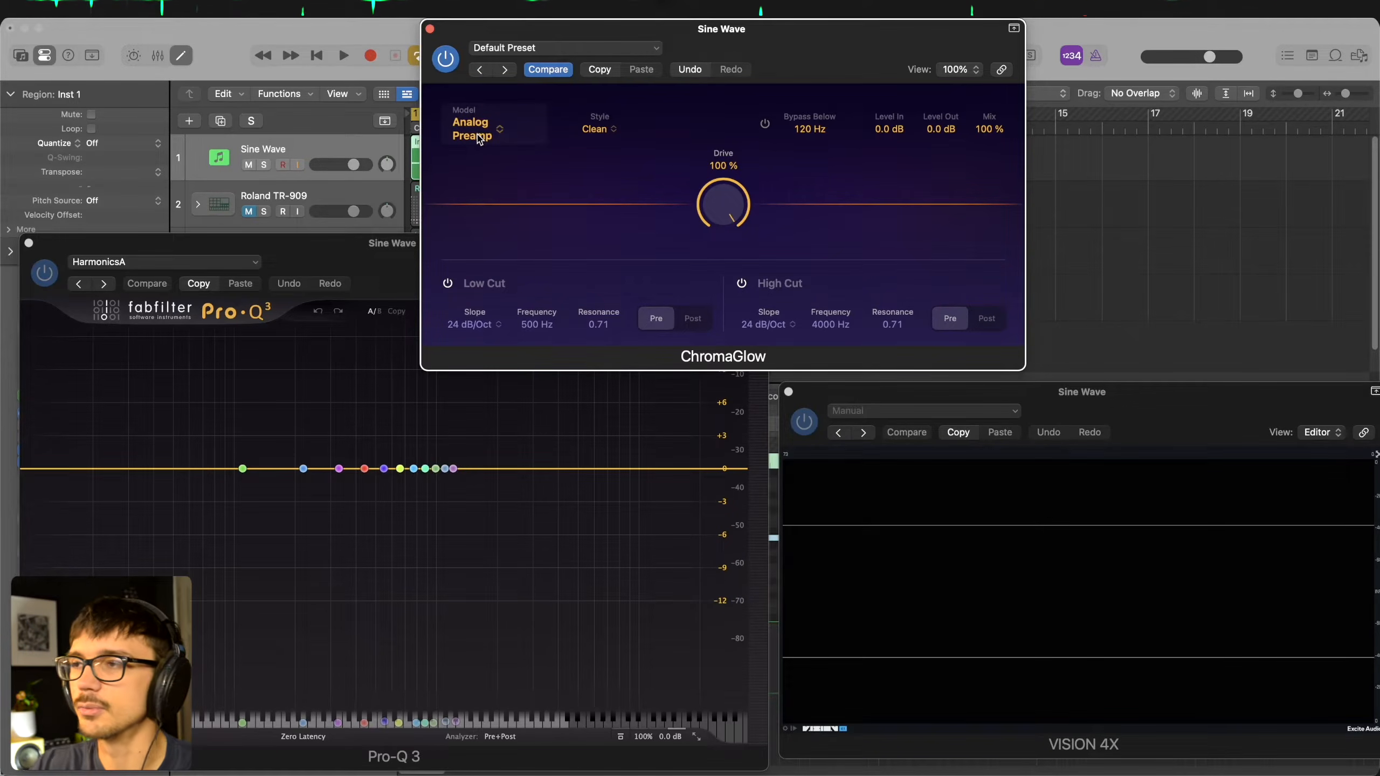
- Compare Analog Preamp's Clean and Colorful styles at 100% Drive during playback, ending on Colorful with Drive lowered to 30%
{"action": "left_click", "coordinate": [599, 132]}
{"action": "left_click", "coordinate": [610, 165]}
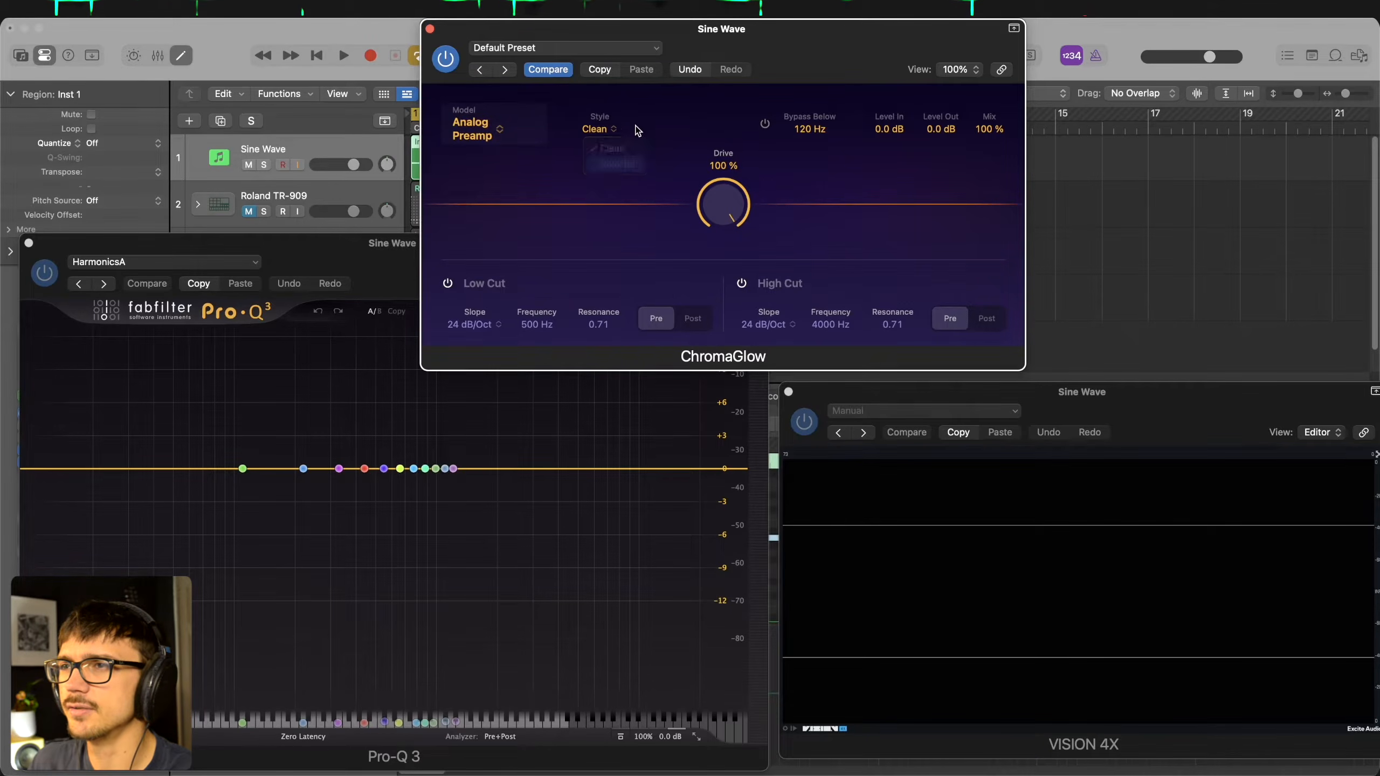
{"action": "key", "text": "space"}
{"action": "left_click", "coordinate": [600, 129]}
{"action": "left_click", "coordinate": [609, 150]}
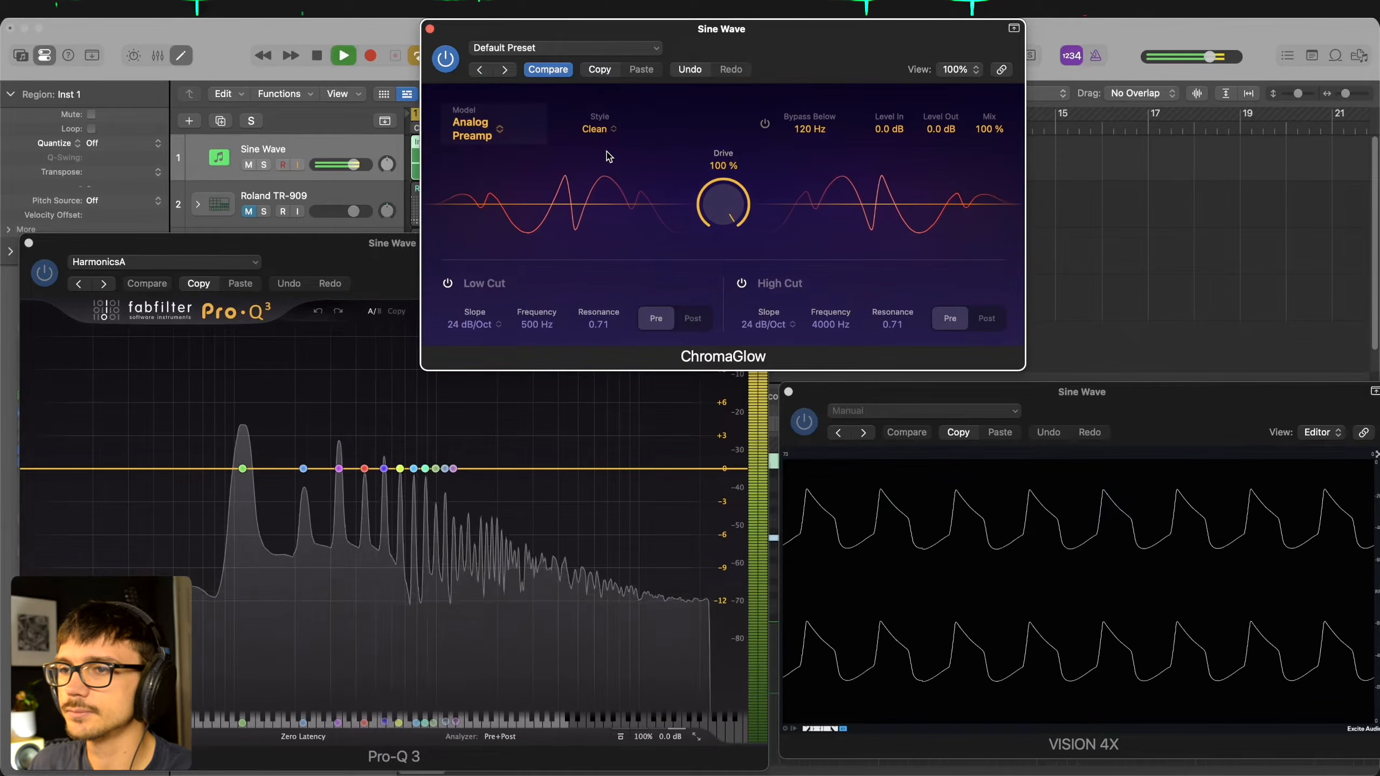
{"action": "left_click", "coordinate": [600, 129]}
{"action": "left_click", "coordinate": [609, 169]}
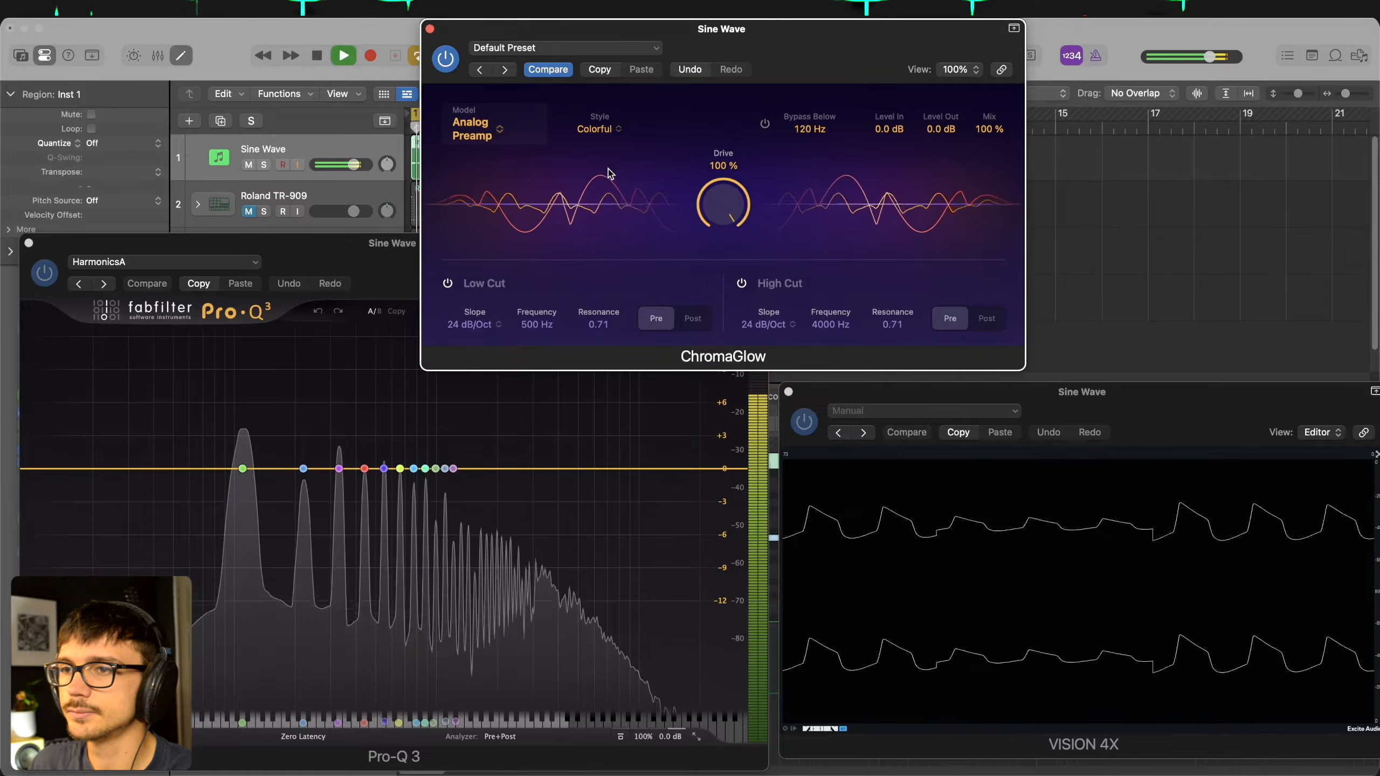
{"action": "left_click_drag", "start_coordinate": [727, 206], "coordinate": [786, 246]}
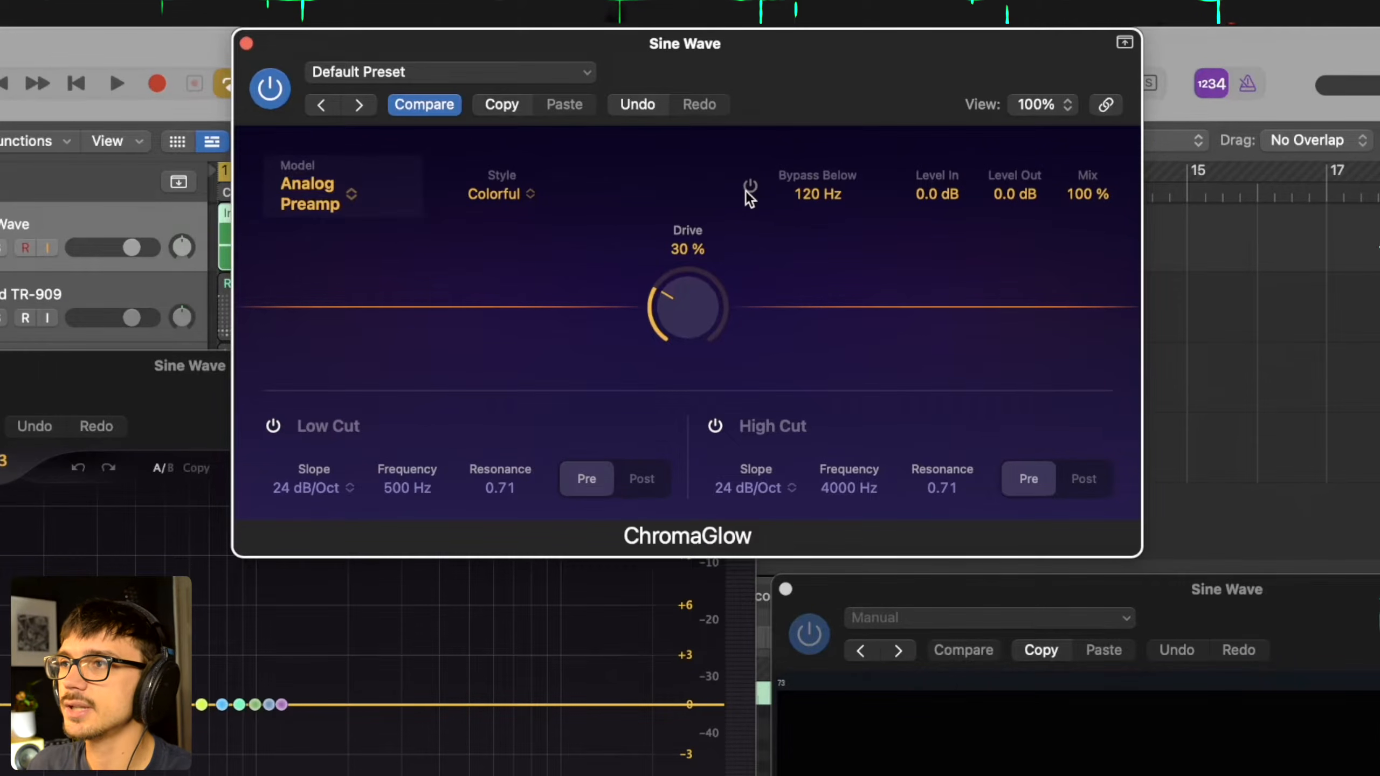
- Change the ChromaGlow model to Modern Tube and set Drive to 83%
{"action": "left_click_drag", "start_coordinate": [693, 308], "coordinate": [693, 226]}
{"action": "left_click", "coordinate": [277, 203]}
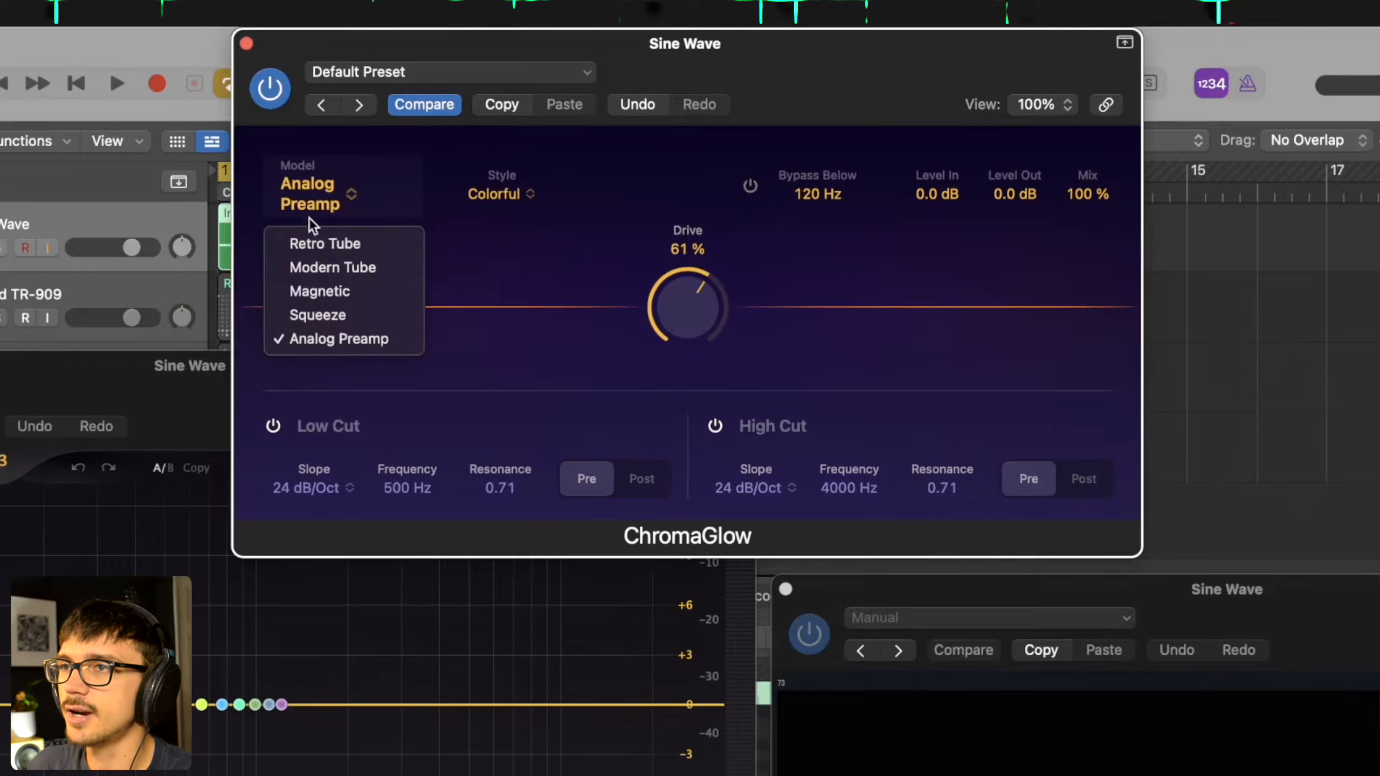
{"action": "left_click", "coordinate": [344, 268]}
{"action": "left_click_drag", "start_coordinate": [671, 305], "coordinate": [653, 231]}
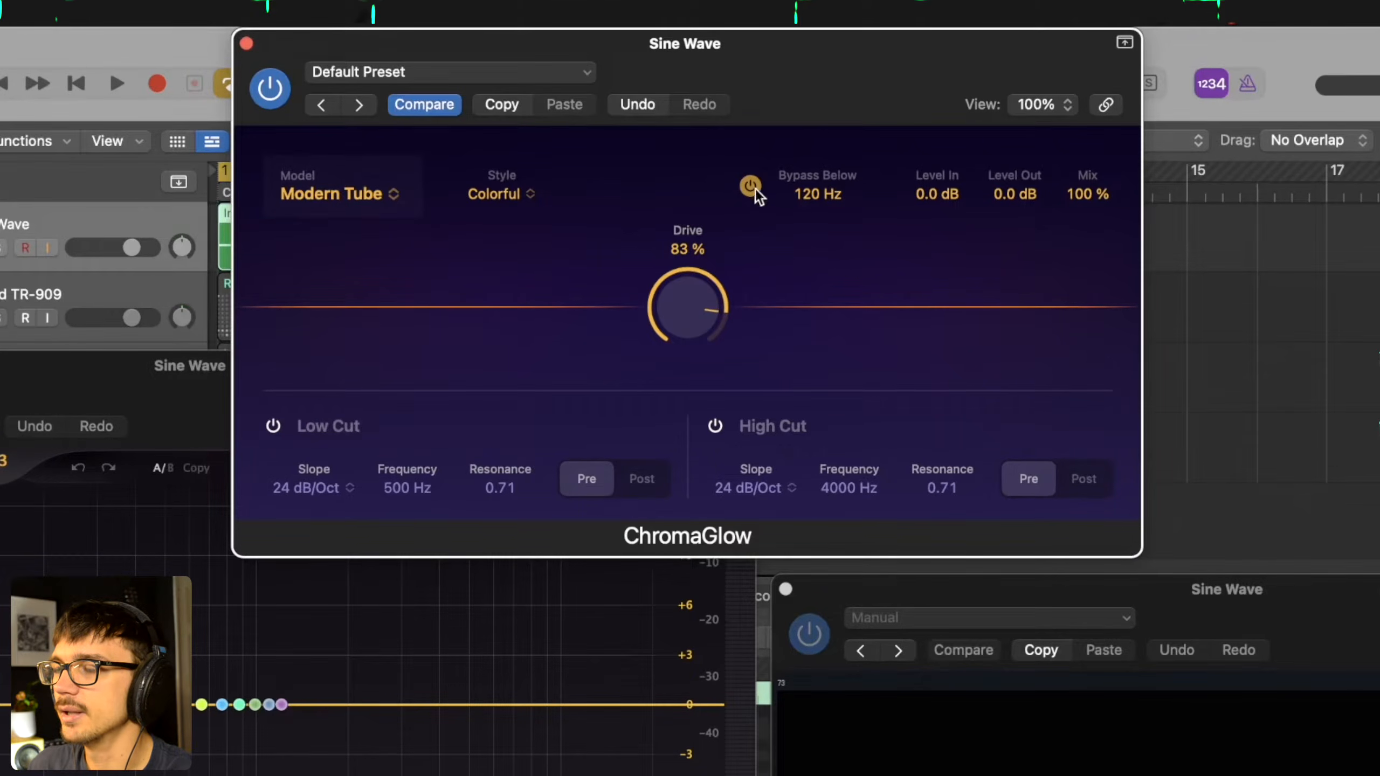
- Test the Bypass Below frequency on the playing sine wave, ending at 154 Hz, and turn Bypass Below off
{"action": "key", "text": "space"}
{"action": "mouse_move", "coordinate": [807, 203]}
{"action": "left_mouse_down"}
{"action": "mouse_move", "coordinate": [812, 284]}
{"action": "mouse_move", "coordinate": [796, 129]}
{"action": "mouse_move", "coordinate": [804, 191]}
{"action": "left_mouse_up"}
{"action": "key", "text": "space"}
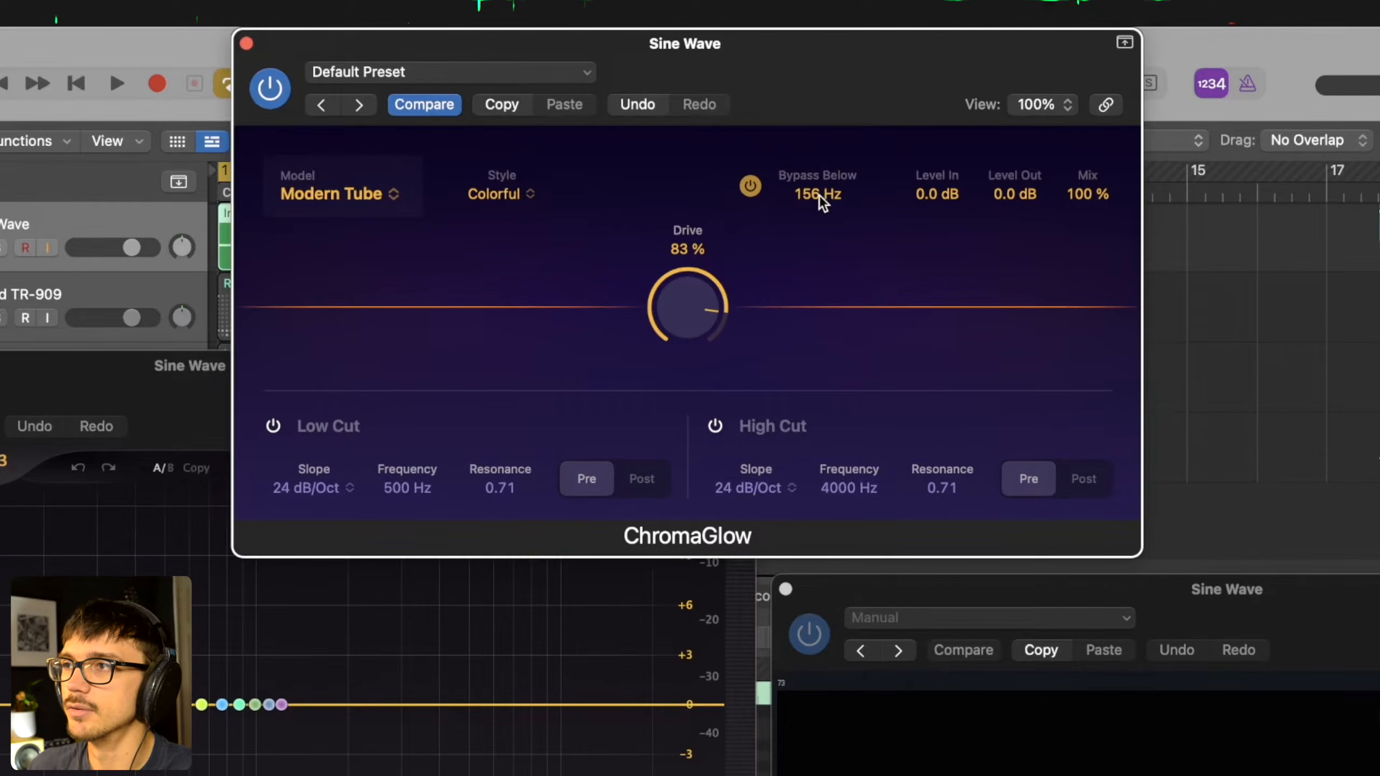
{"action": "key", "text": "space"}
{"action": "left_click_drag", "start_coordinate": [826, 194], "coordinate": [776, 153]}
{"action": "key", "text": "space"}
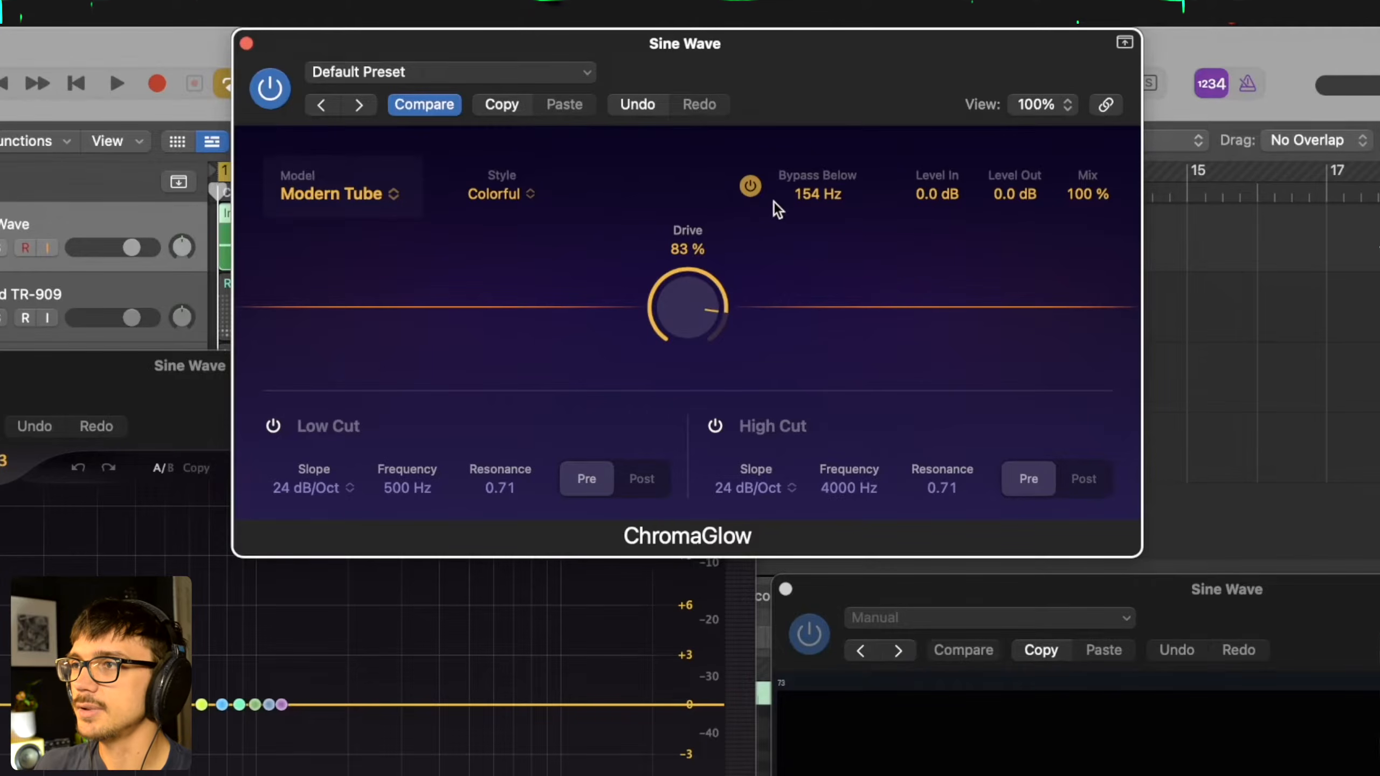
{"action": "left_click", "coordinate": [751, 186]}
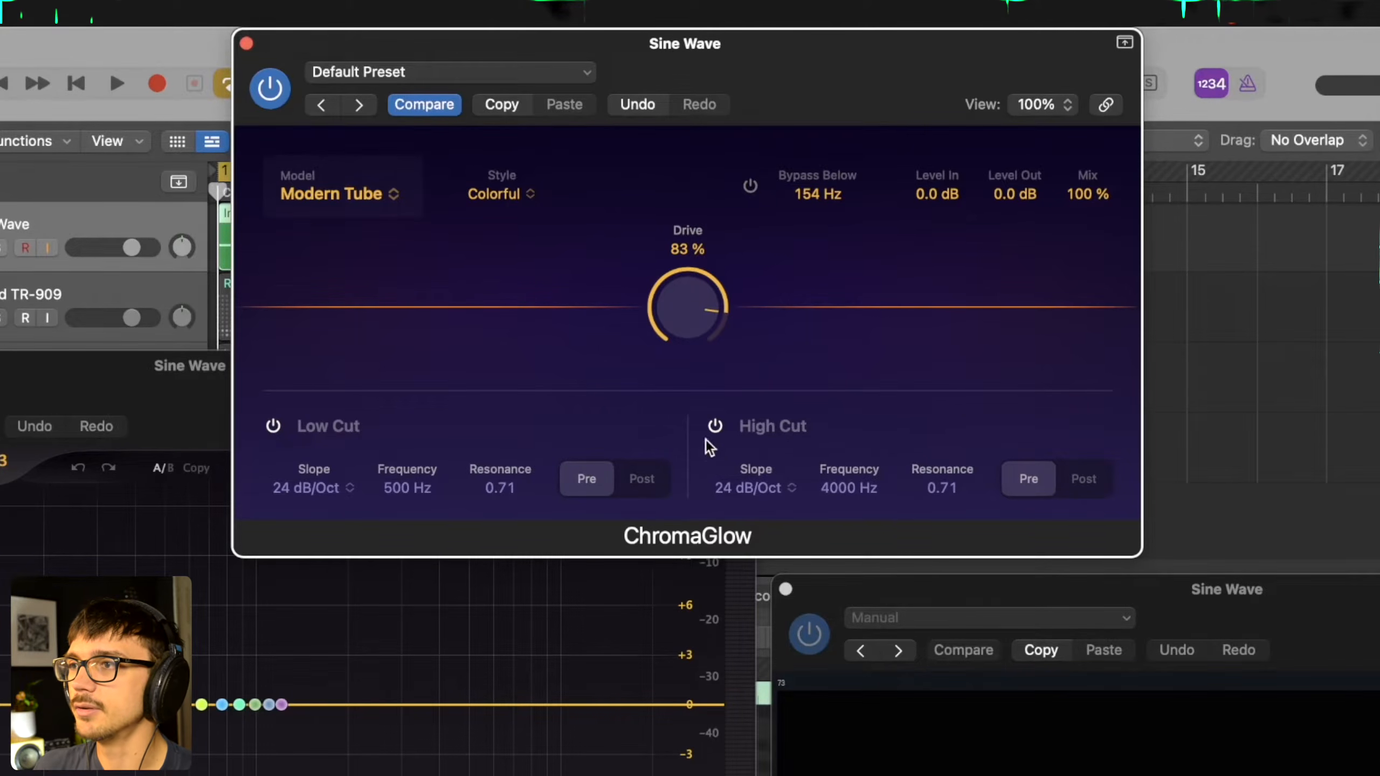
- Turn on the Low Cut filter, set its frequency to 200 Hz during playback, and stop playback
{"action": "left_click", "coordinate": [274, 428]}
{"action": "key", "text": "space"}
{"action": "left_click_drag", "start_coordinate": [417, 490], "coordinate": [422, 535]}
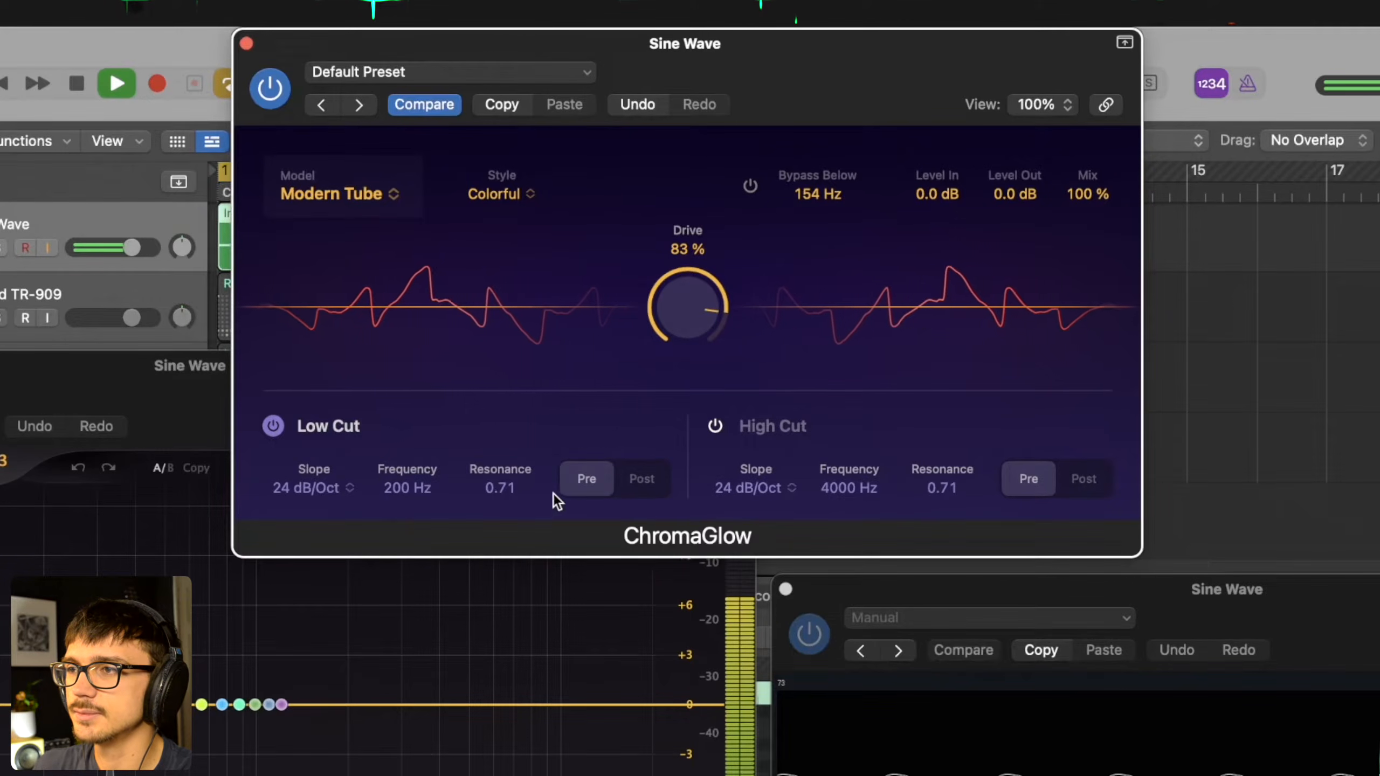
{"action": "key", "text": "space"}
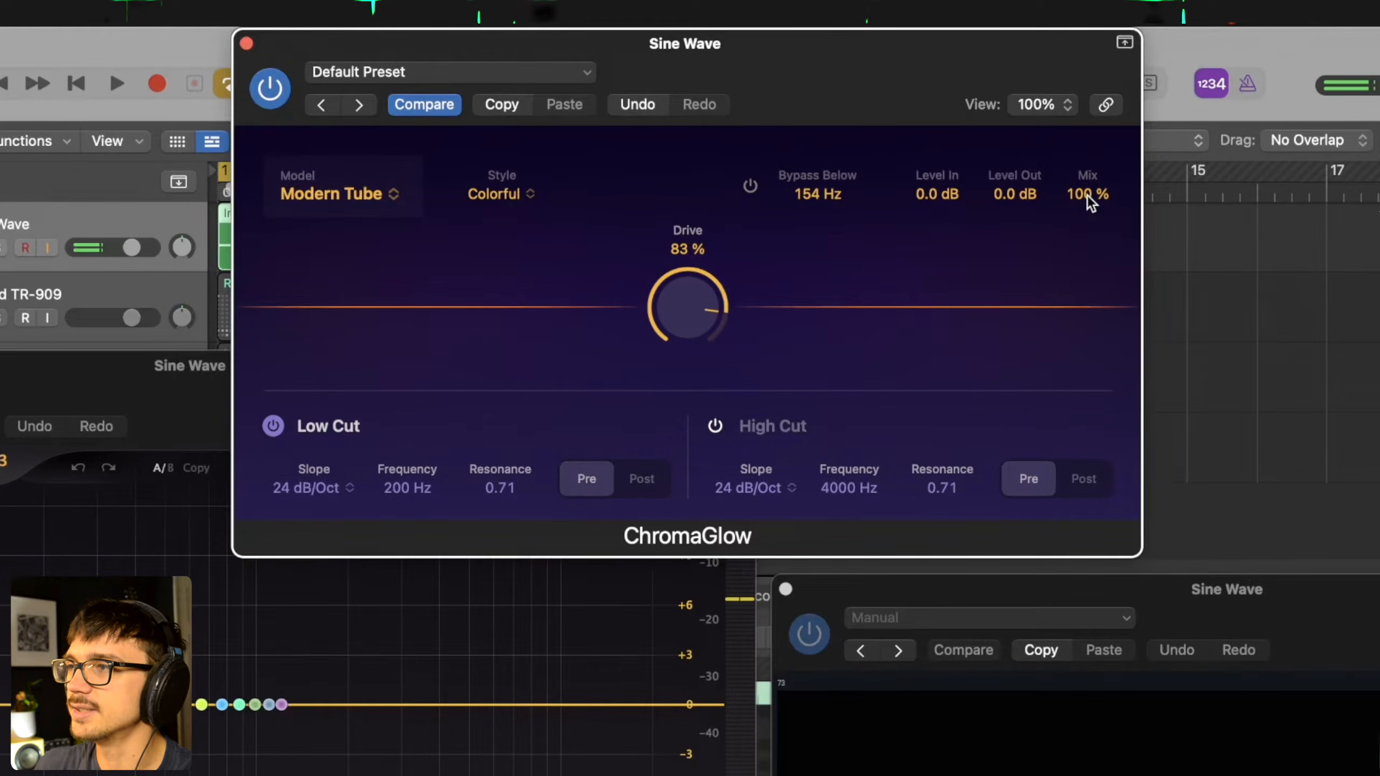
- Test a lower Mix amount and set the Low Cut frequency to 415 Hz
{"action": "left_click_drag", "start_coordinate": [1089, 218], "coordinate": [1087, 356]}
{"action": "key", "text": "space"}
{"action": "left_click_drag", "start_coordinate": [381, 492], "coordinate": [401, 470]}
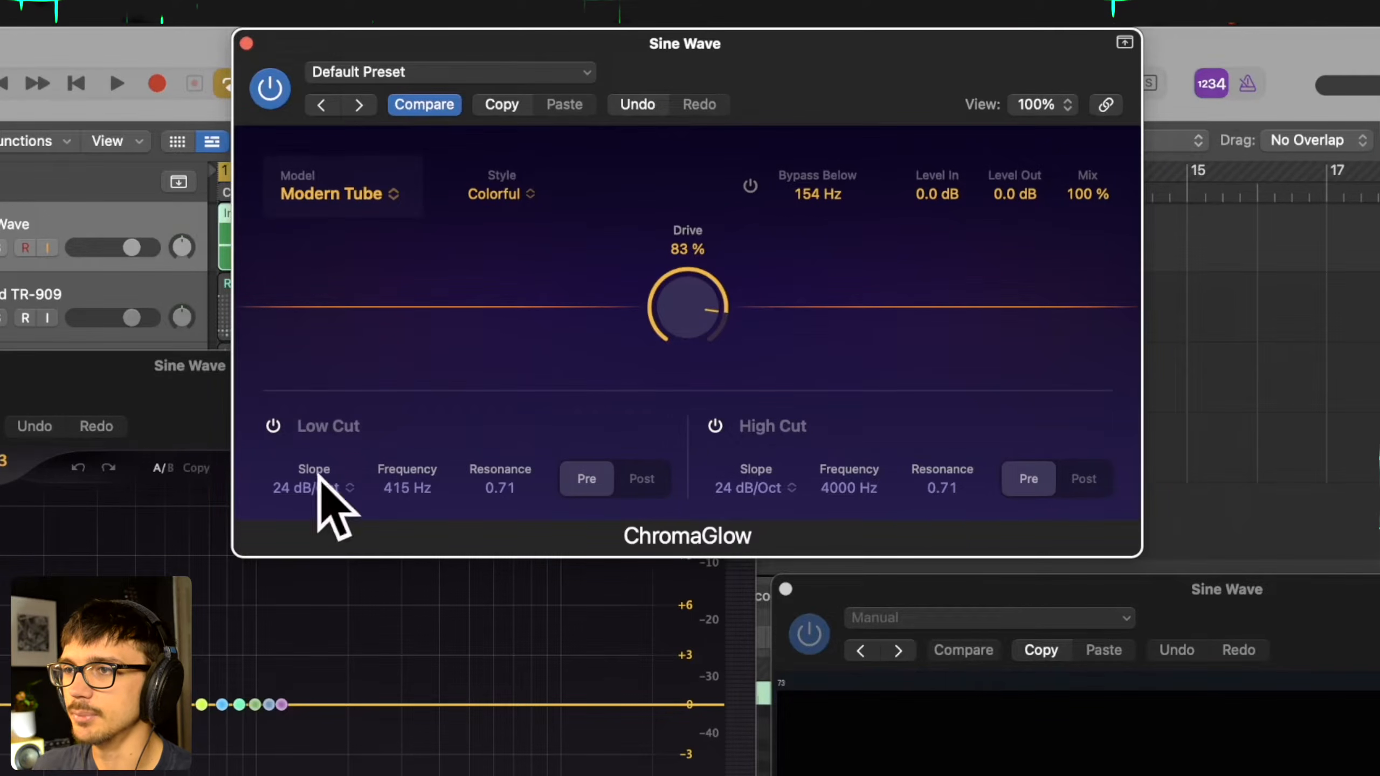
- Try the High Cut filter with its frequency at 4050 Hz, and view the Low Cut slope options, keeping 24 dB/Oct
{"action": "left_click", "coordinate": [722, 434]}
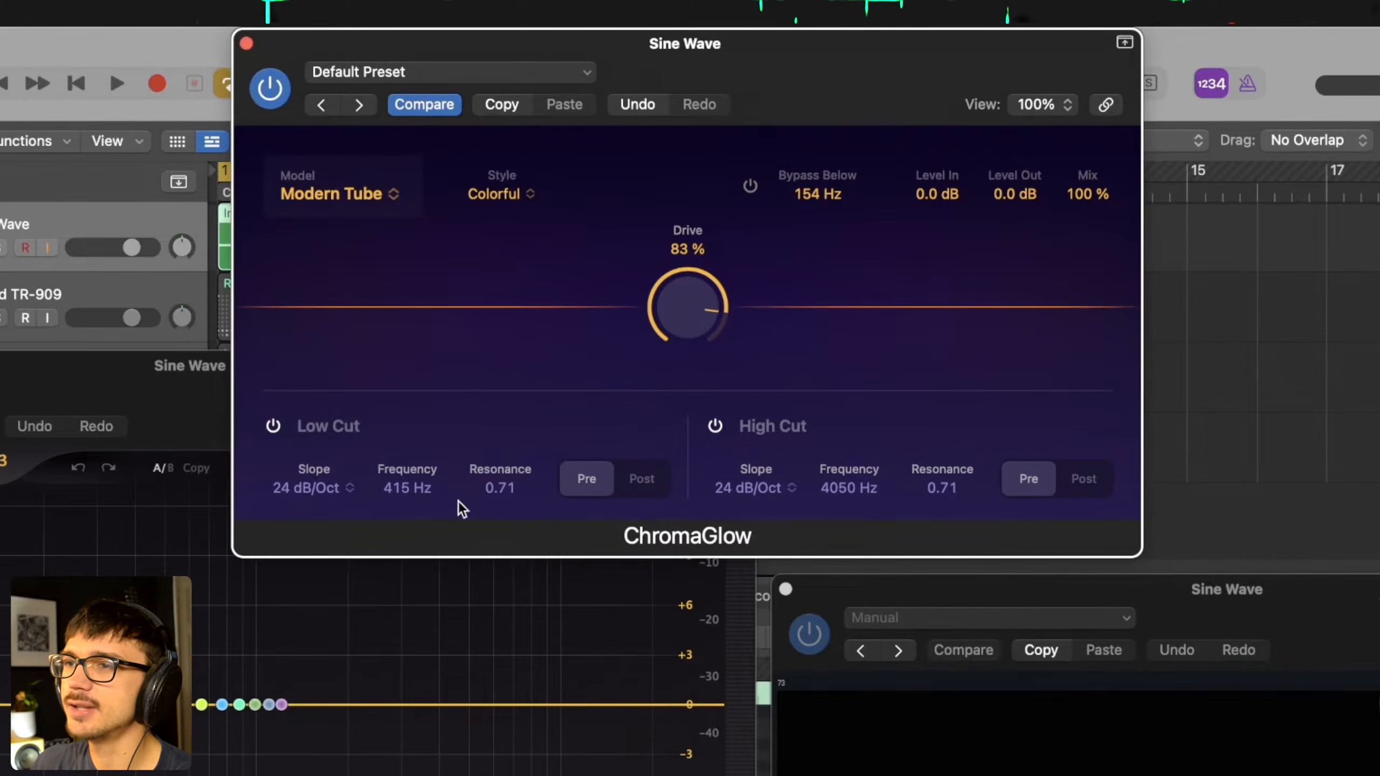
{"action": "left_click", "coordinate": [324, 493]}
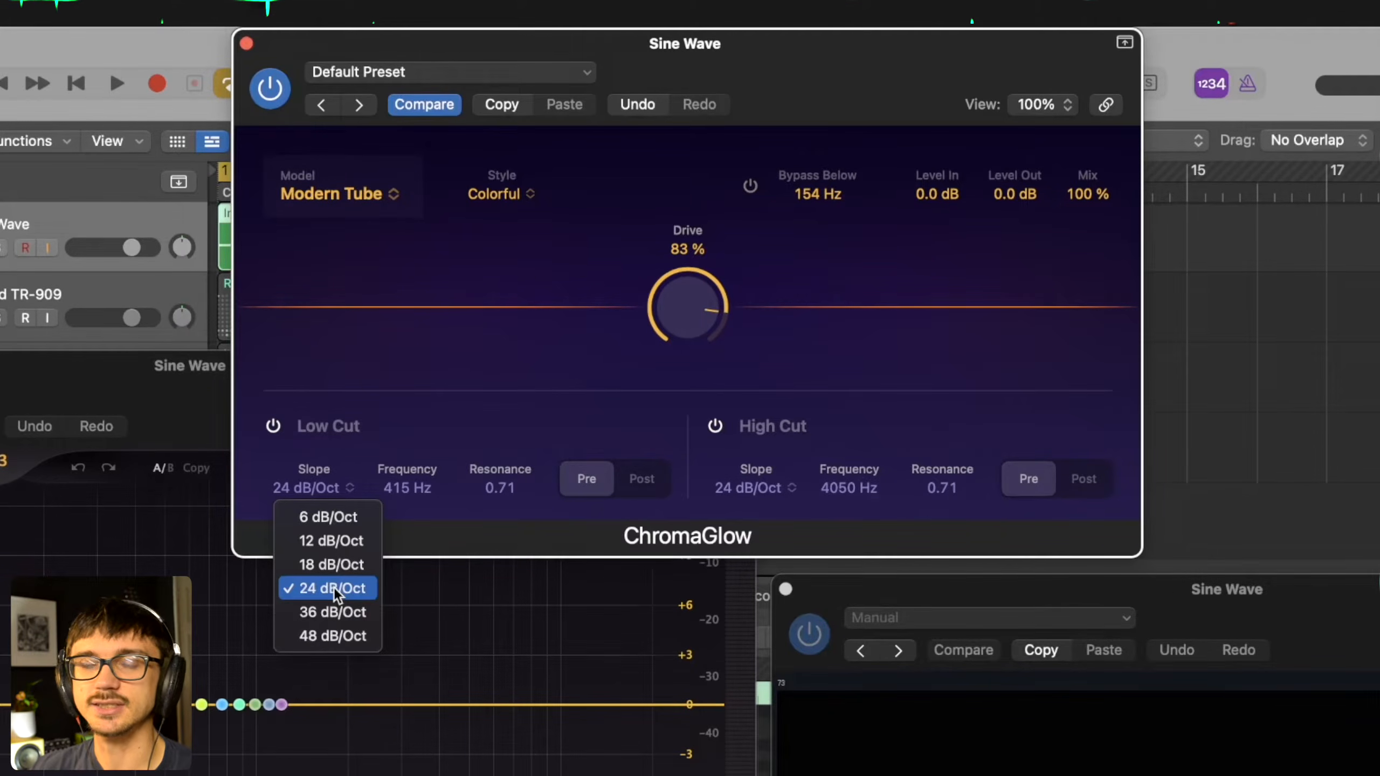
{"action": "left_click", "coordinate": [638, 334]}
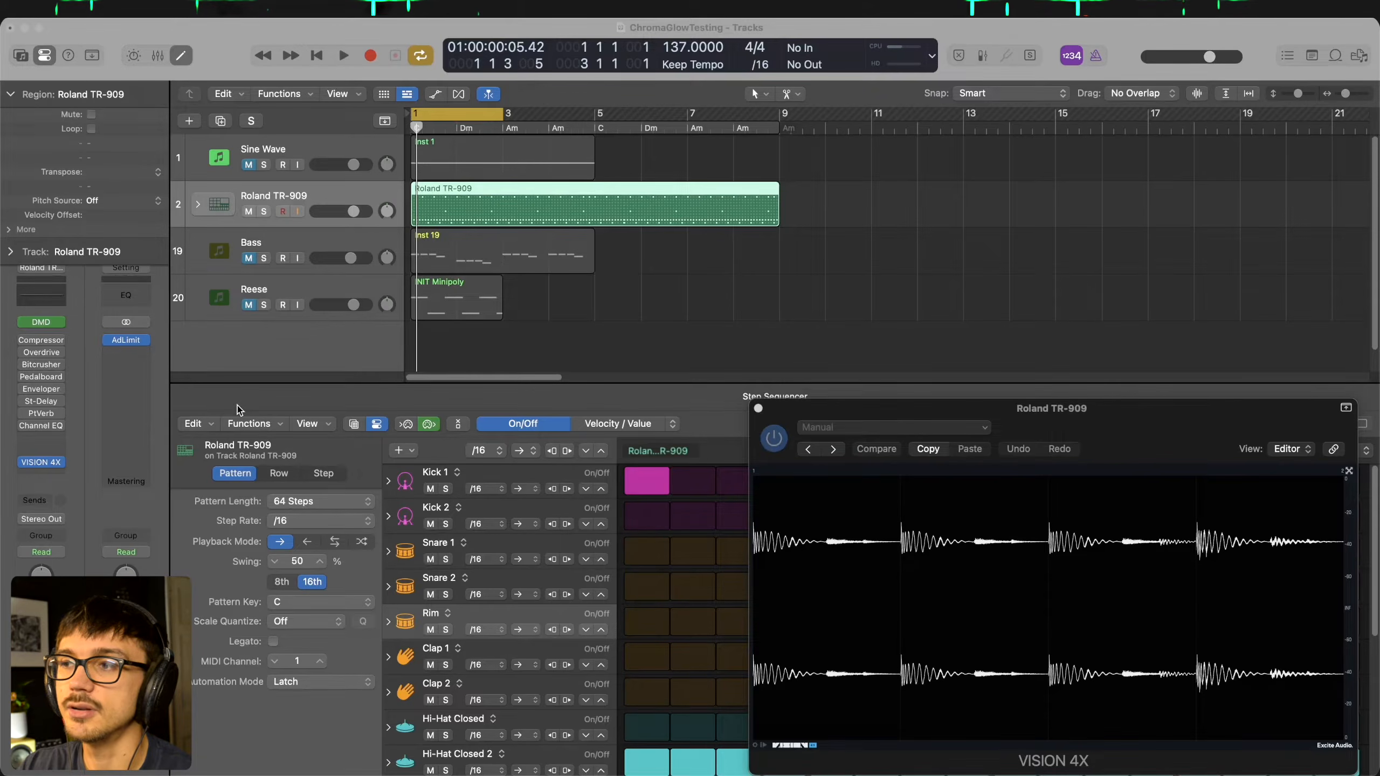
- Play the Roland TR-909 drum pattern with the other tracks muted, and stop playback
{"action": "left_click", "coordinate": [365, 354]}
{"action": "key", "text": "space"}
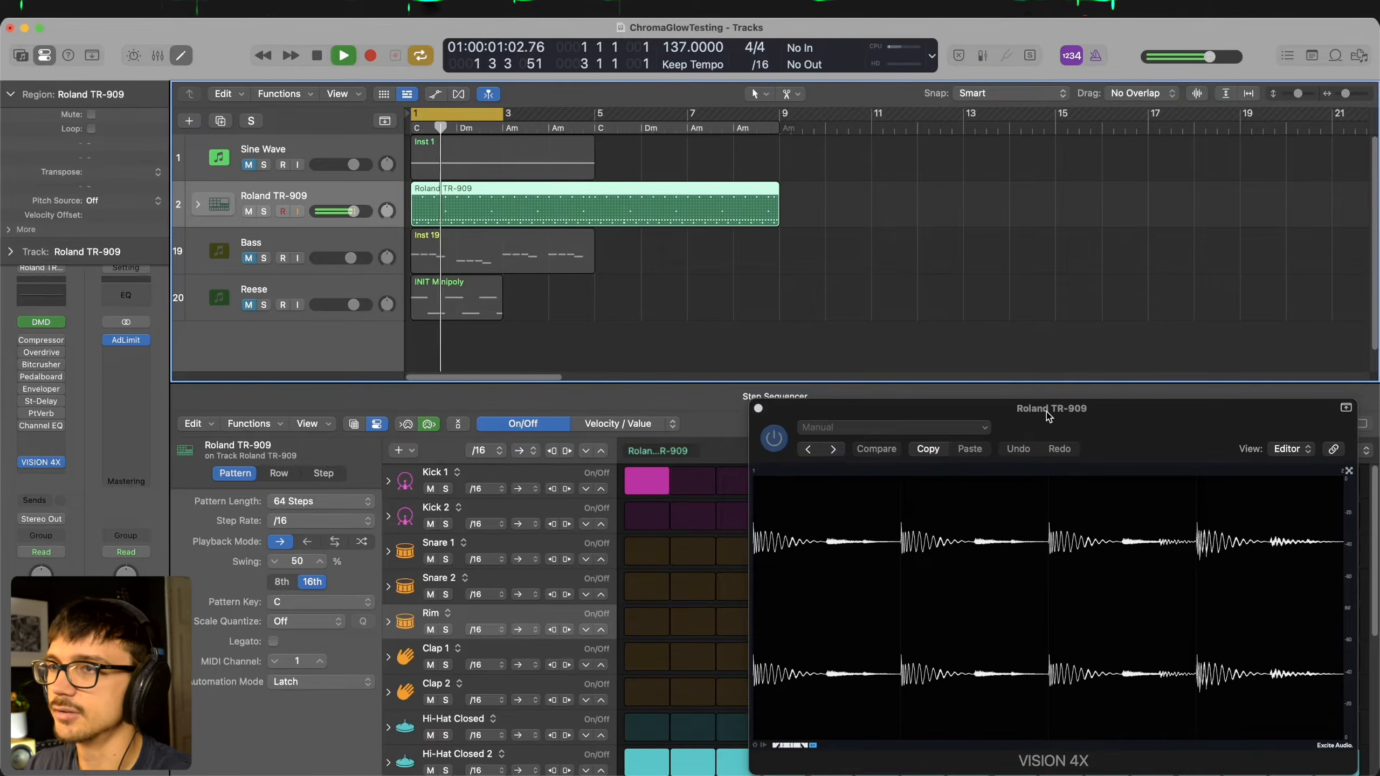
{"action": "key", "text": "space"}
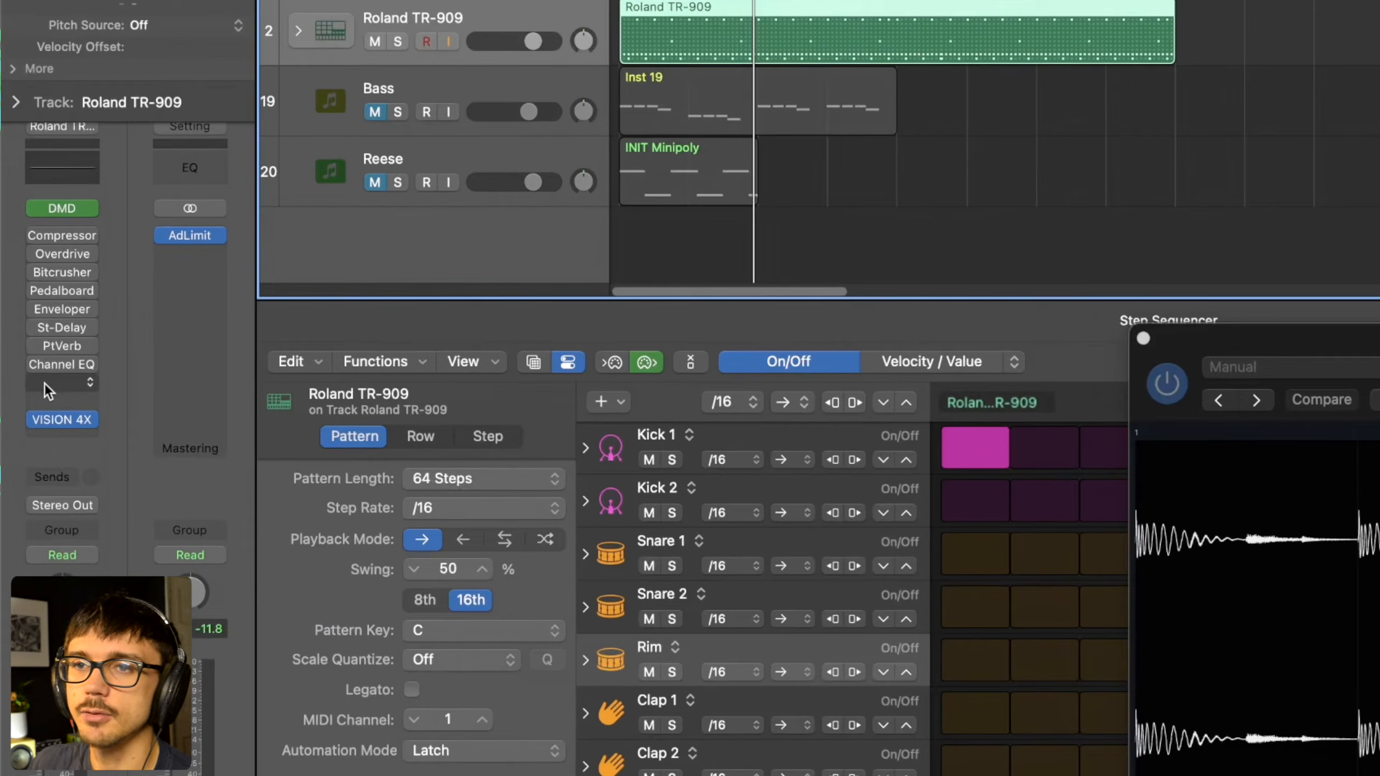
- Insert ChromaGlow on the Roland TR-909 track before VISION 4X, and move its window clear of the analyser
{"action": "left_click", "coordinate": [30, 438]}
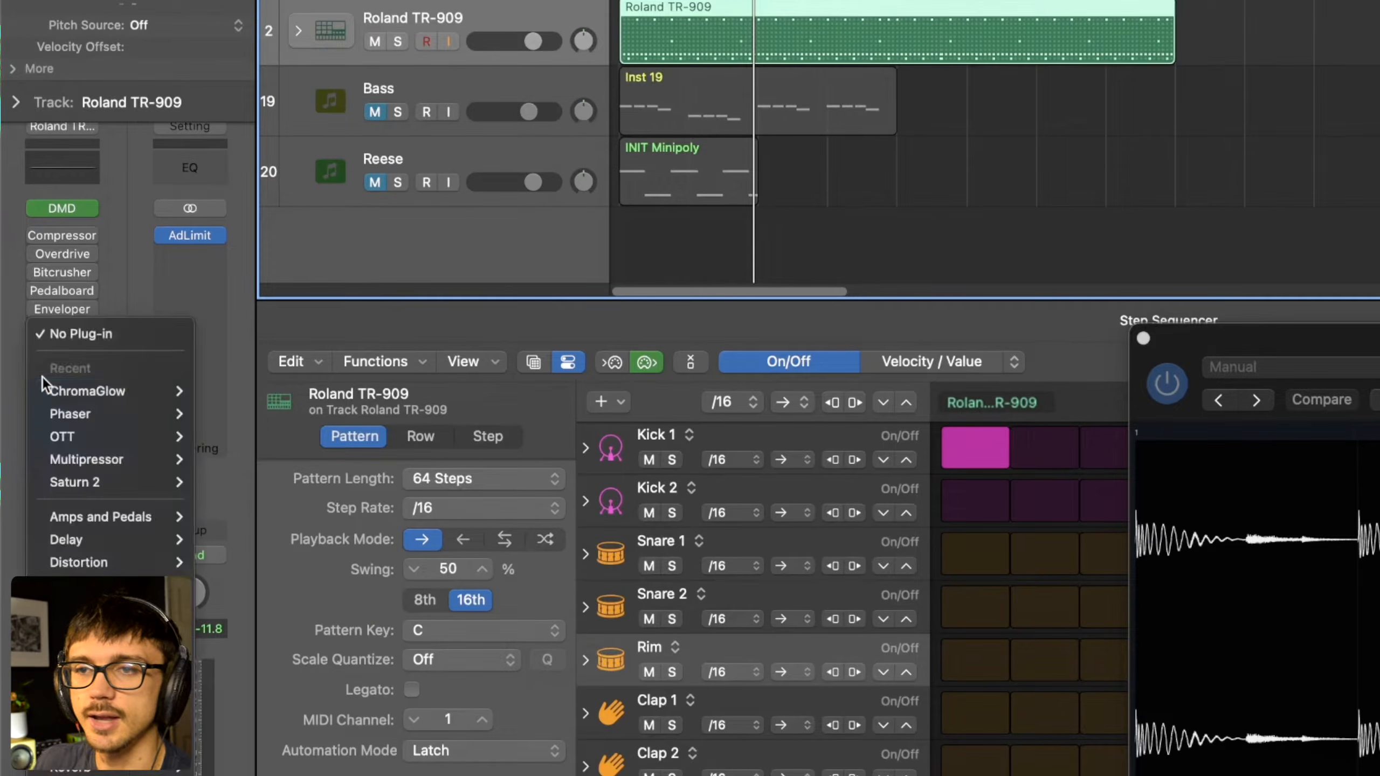
{"action": "mouse_move", "coordinate": [82, 388]}
{"action": "left_click", "coordinate": [219, 395]}
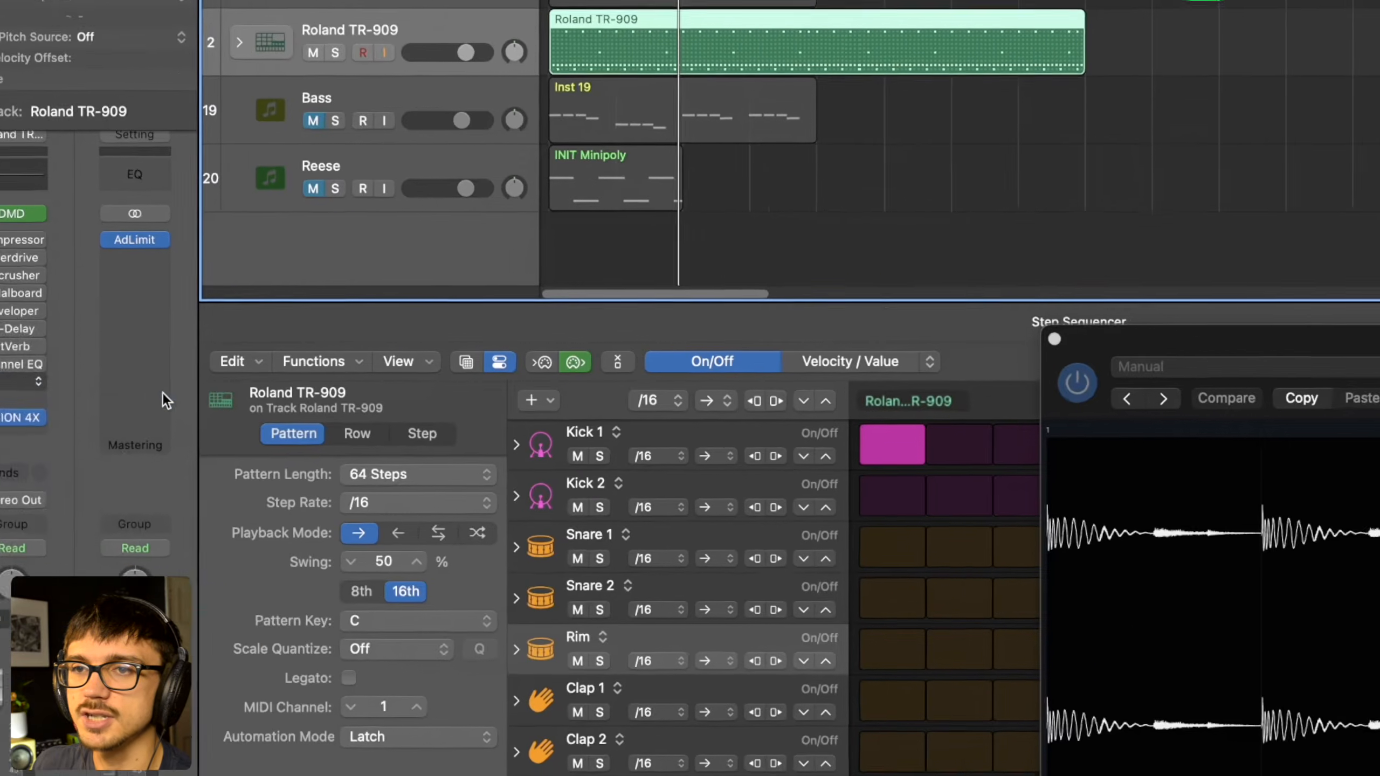
{"action": "left_click", "coordinate": [210, 296]}
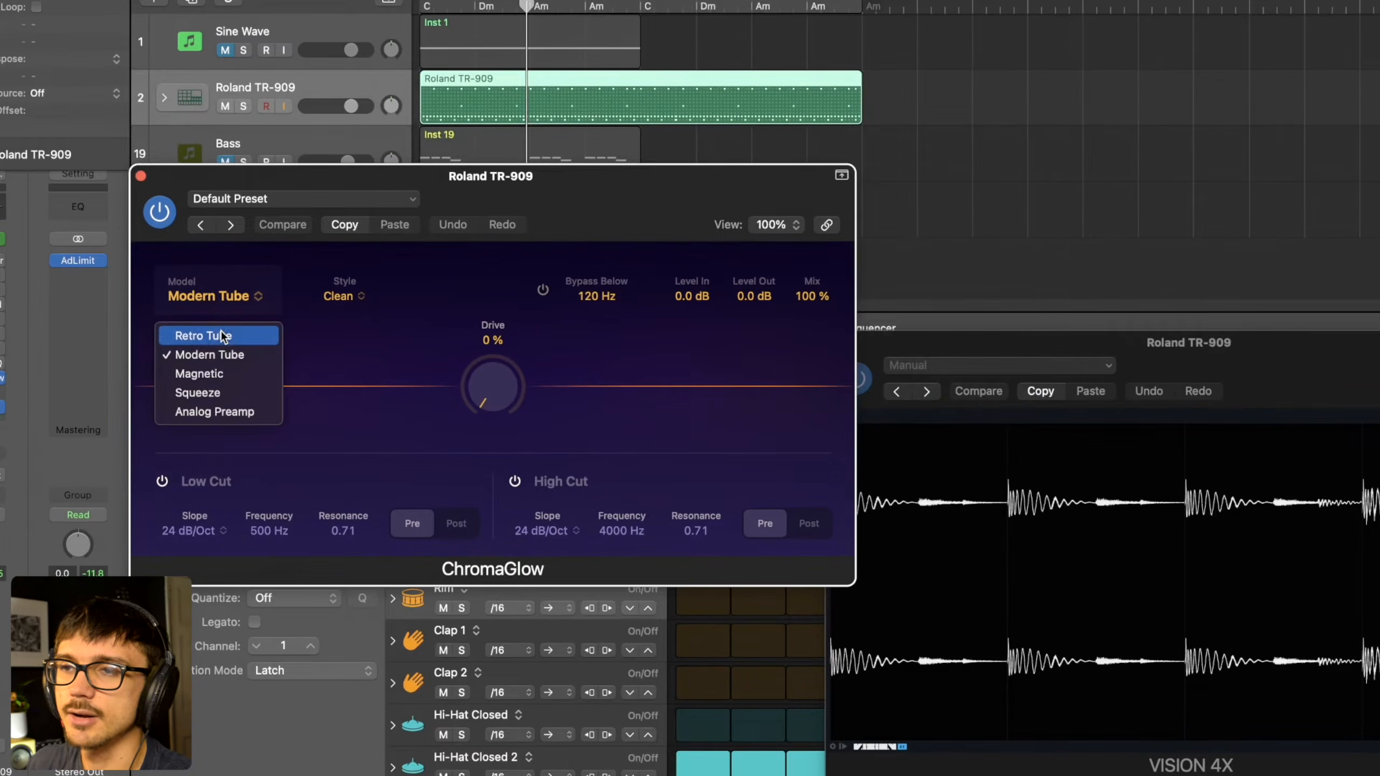
{"action": "left_click", "coordinate": [223, 335]}
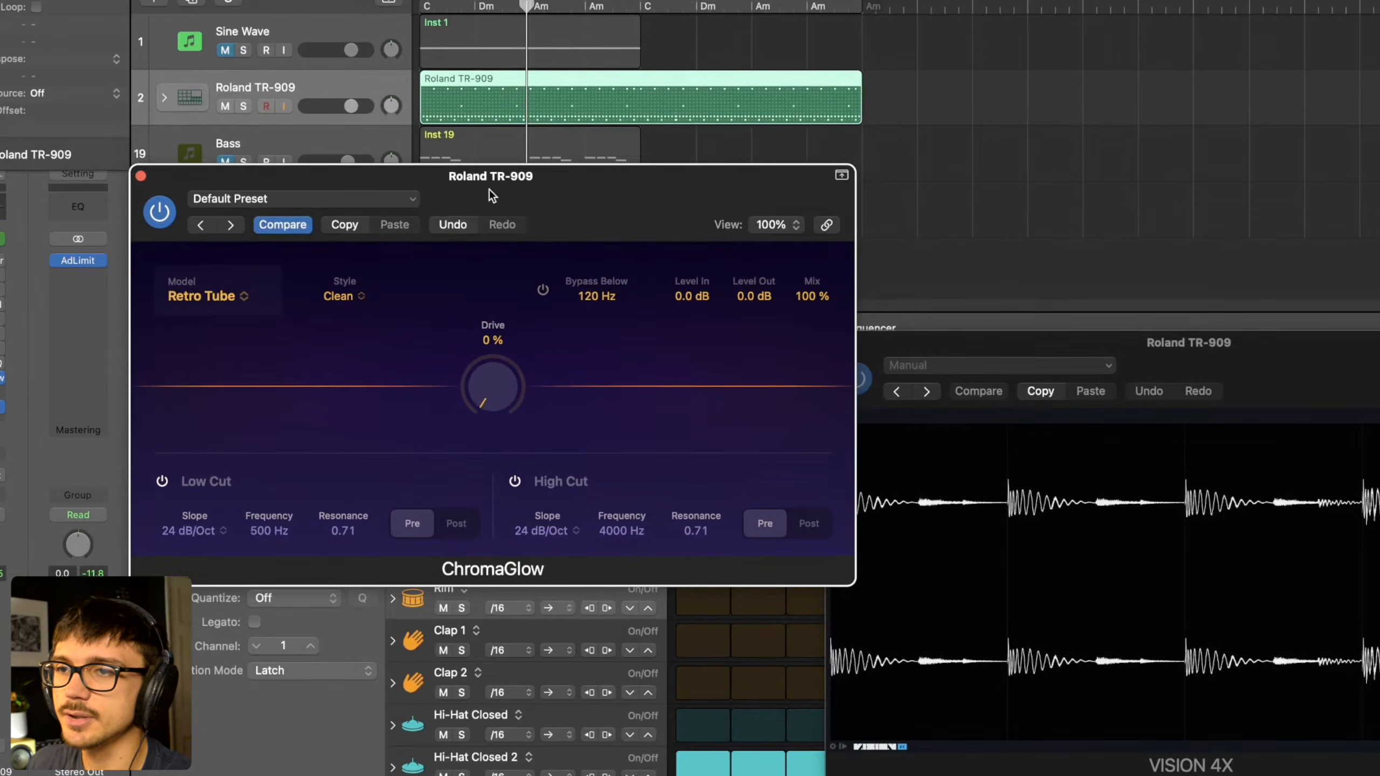
{"action": "left_click_drag", "start_coordinate": [468, 209], "coordinate": [453, 246]}
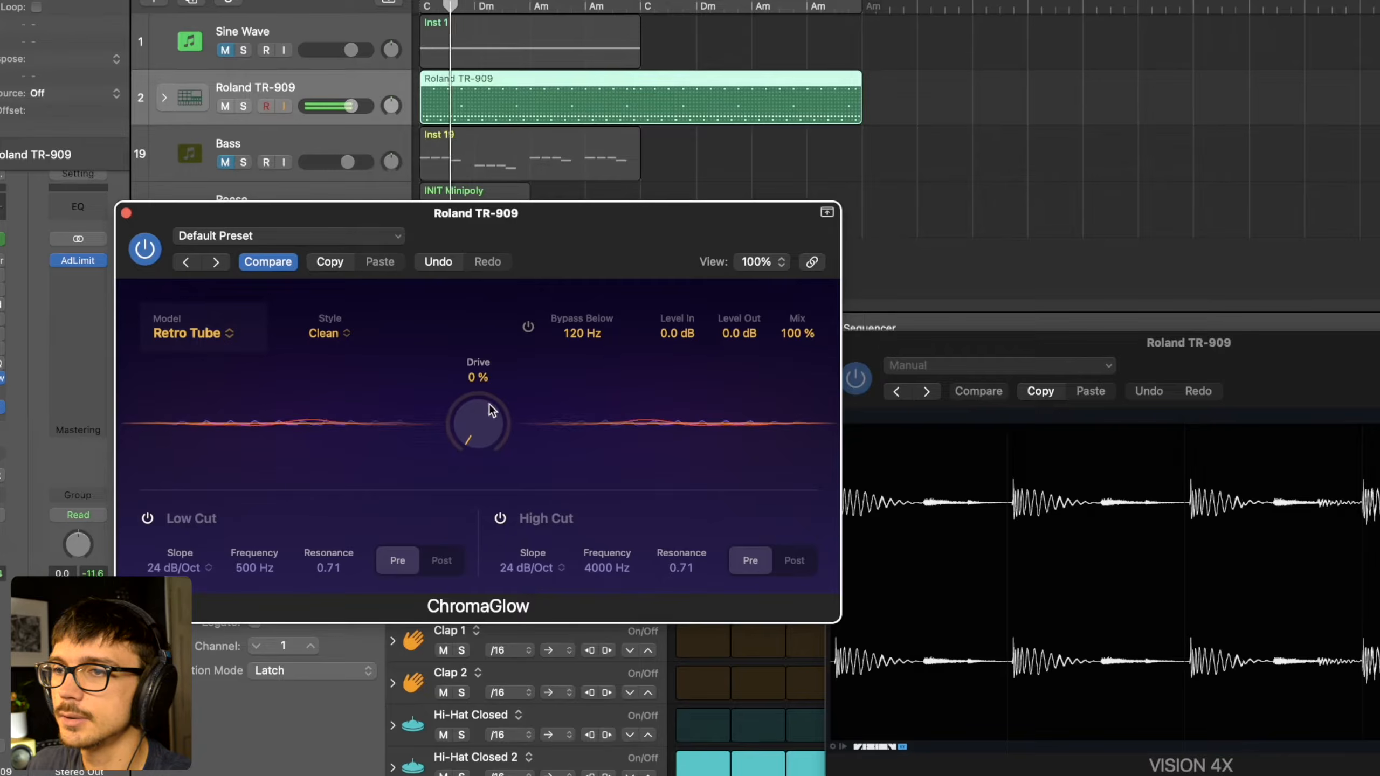
- Toggle the ChromaGlow bypass during playback for comparison, and raise Drive to 100 % with Retro Tube in Clean style
{"action": "left_click", "coordinate": [145, 254]}
{"action": "left_click", "coordinate": [147, 255]}
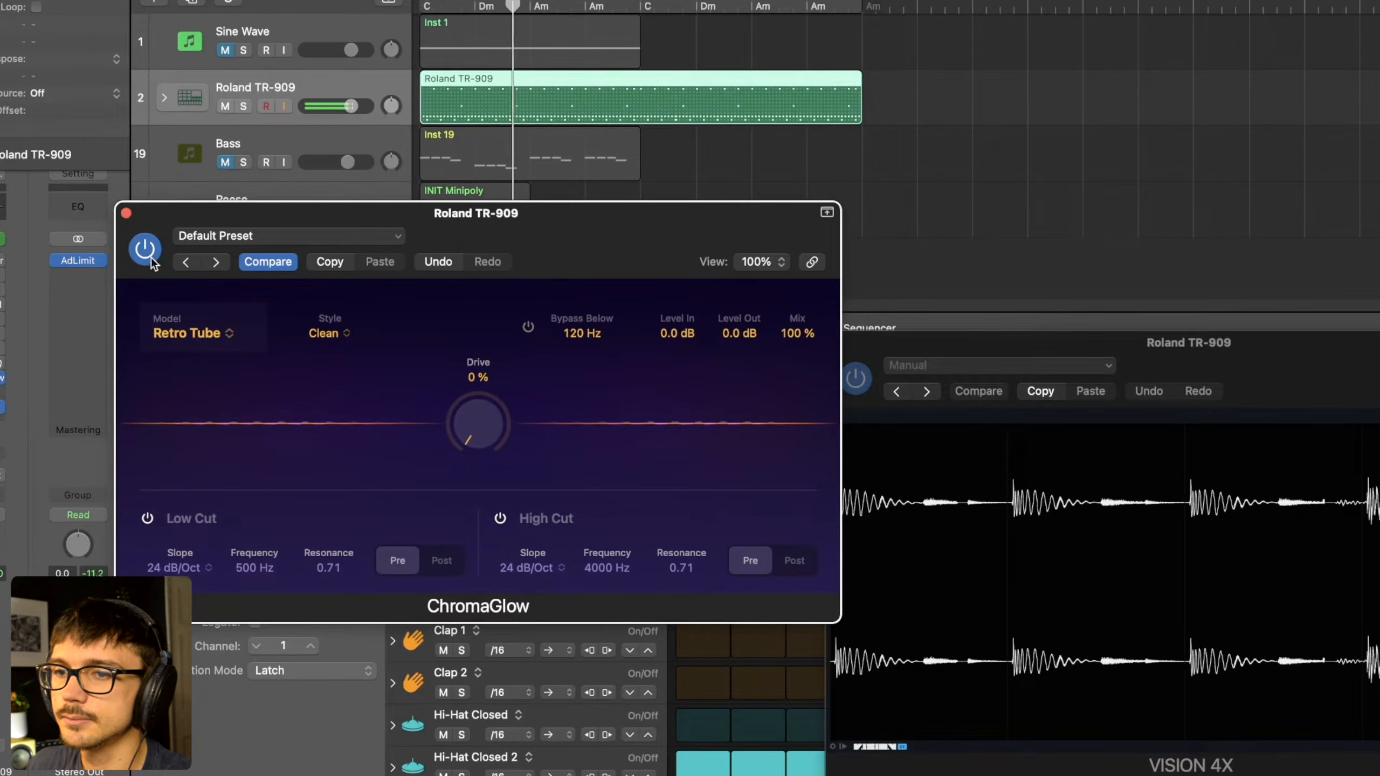
{"action": "left_click_drag", "start_coordinate": [505, 437], "coordinate": [509, 151]}
{"action": "left_click_drag", "start_coordinate": [517, 234], "coordinate": [557, 177]}
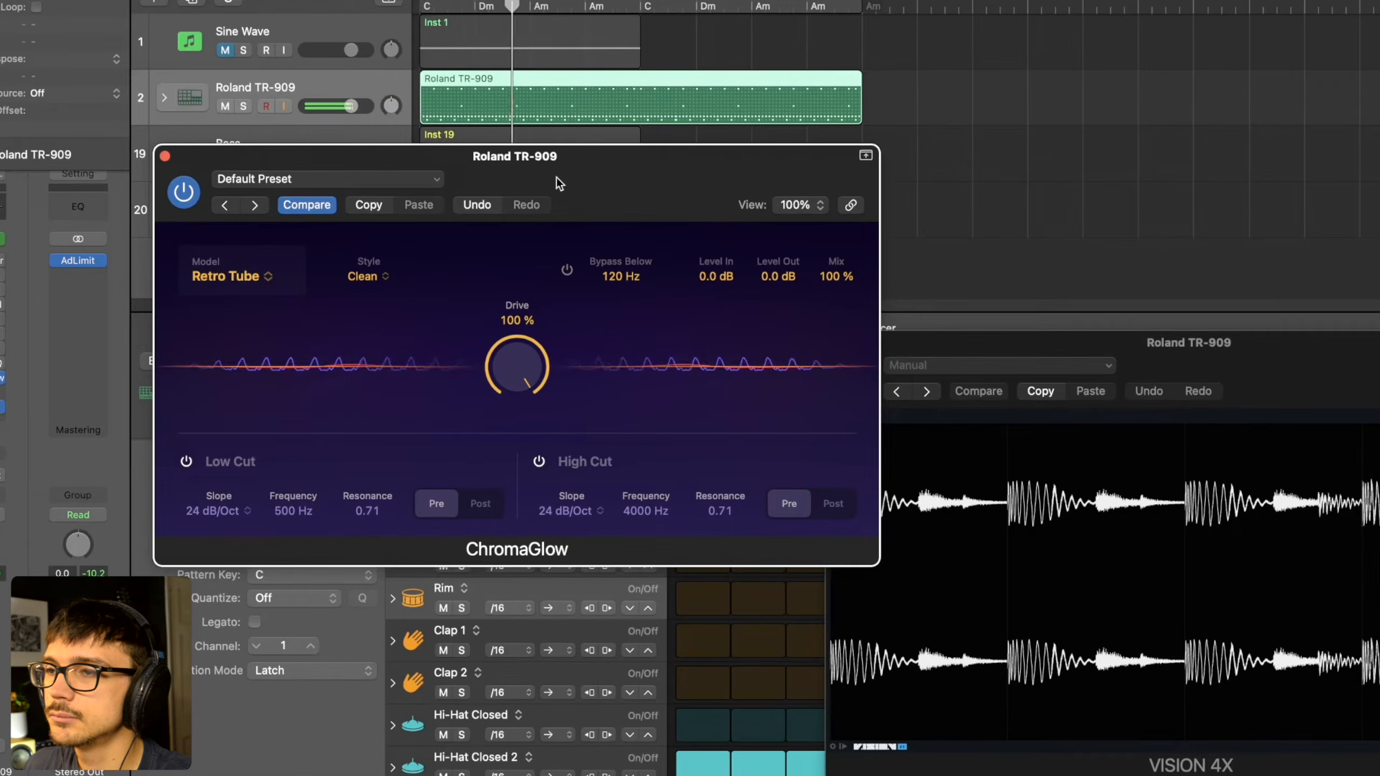
- Change the Retro Tube style to Colorful during playback, and stop playback
{"action": "left_click", "coordinate": [362, 282]}
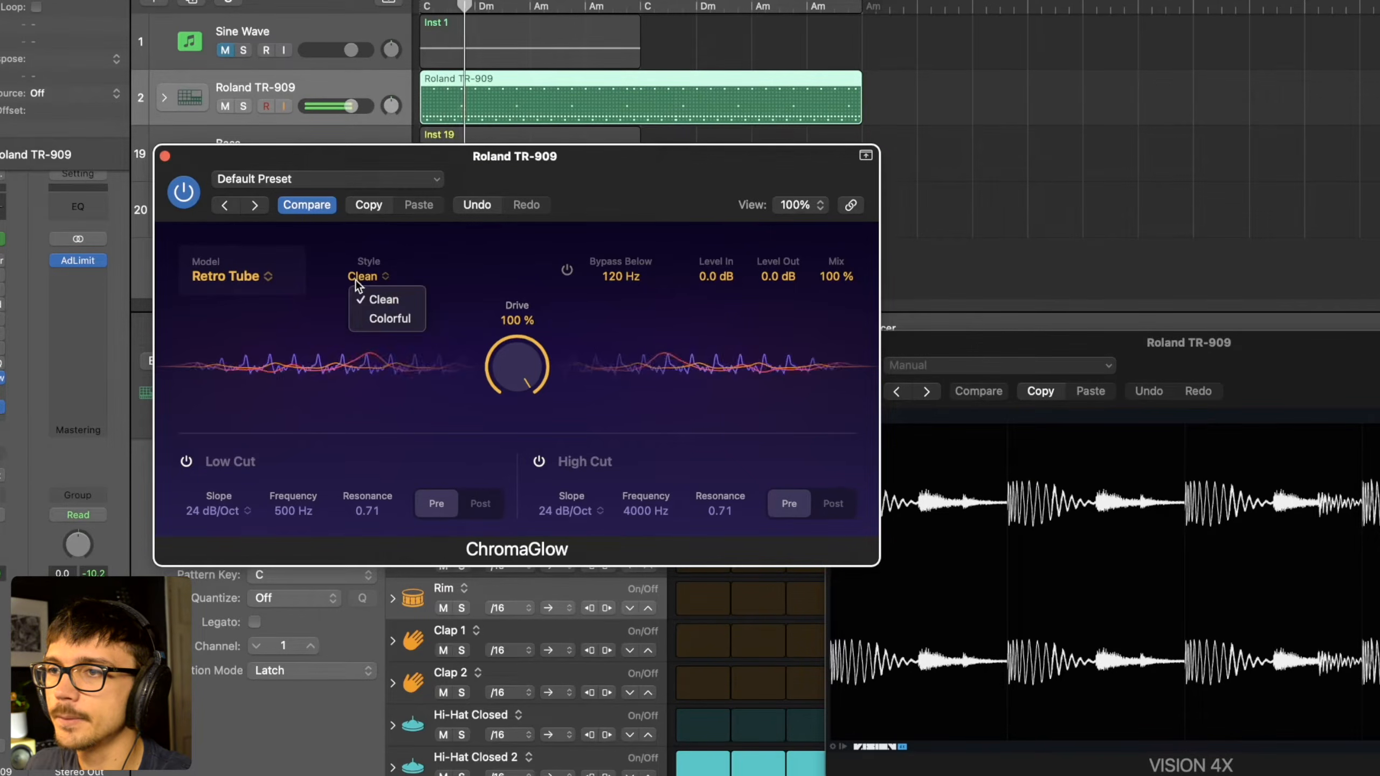
{"action": "left_click", "coordinate": [380, 315]}
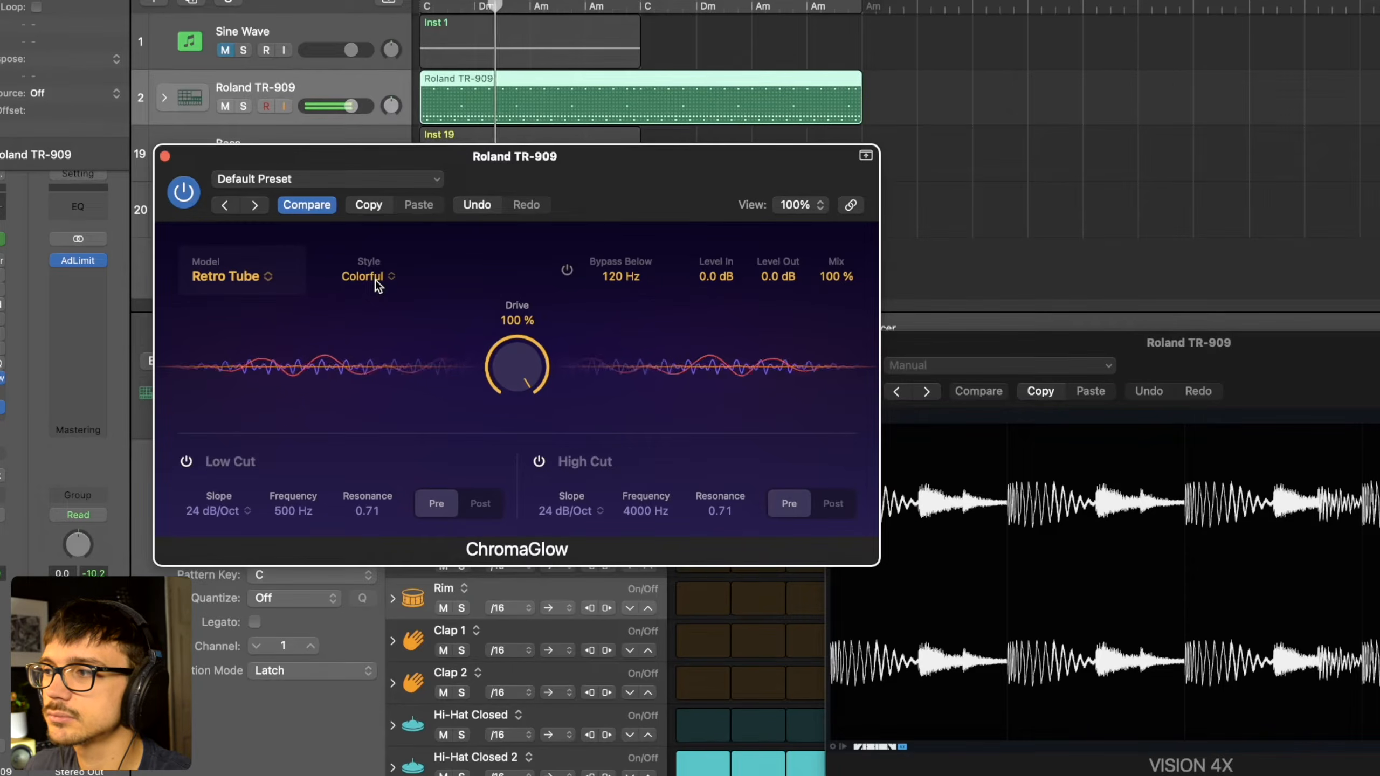
{"action": "key", "text": "space"}
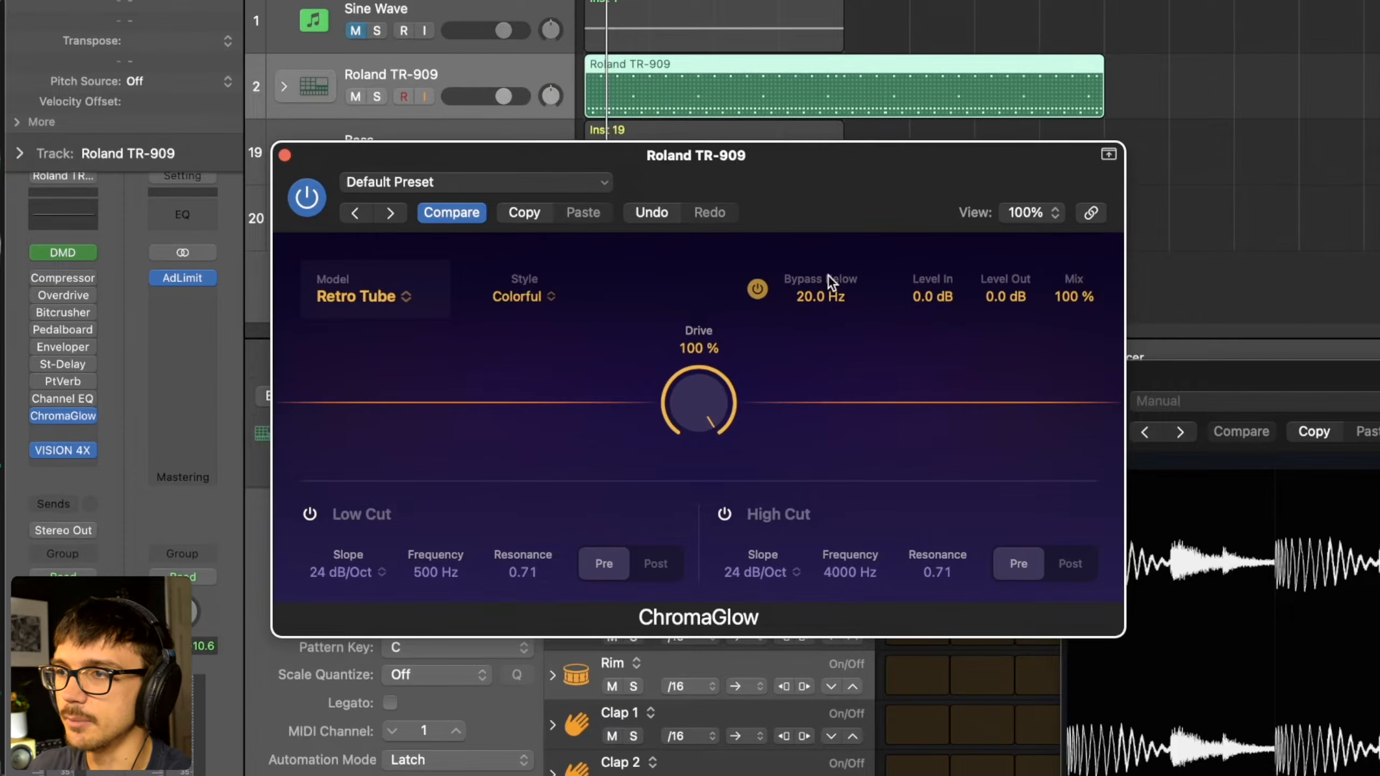
- Play the drums and compare Bypass Below at 20 Hz switched on and off, and stop playback
{"action": "key", "text": "space"}
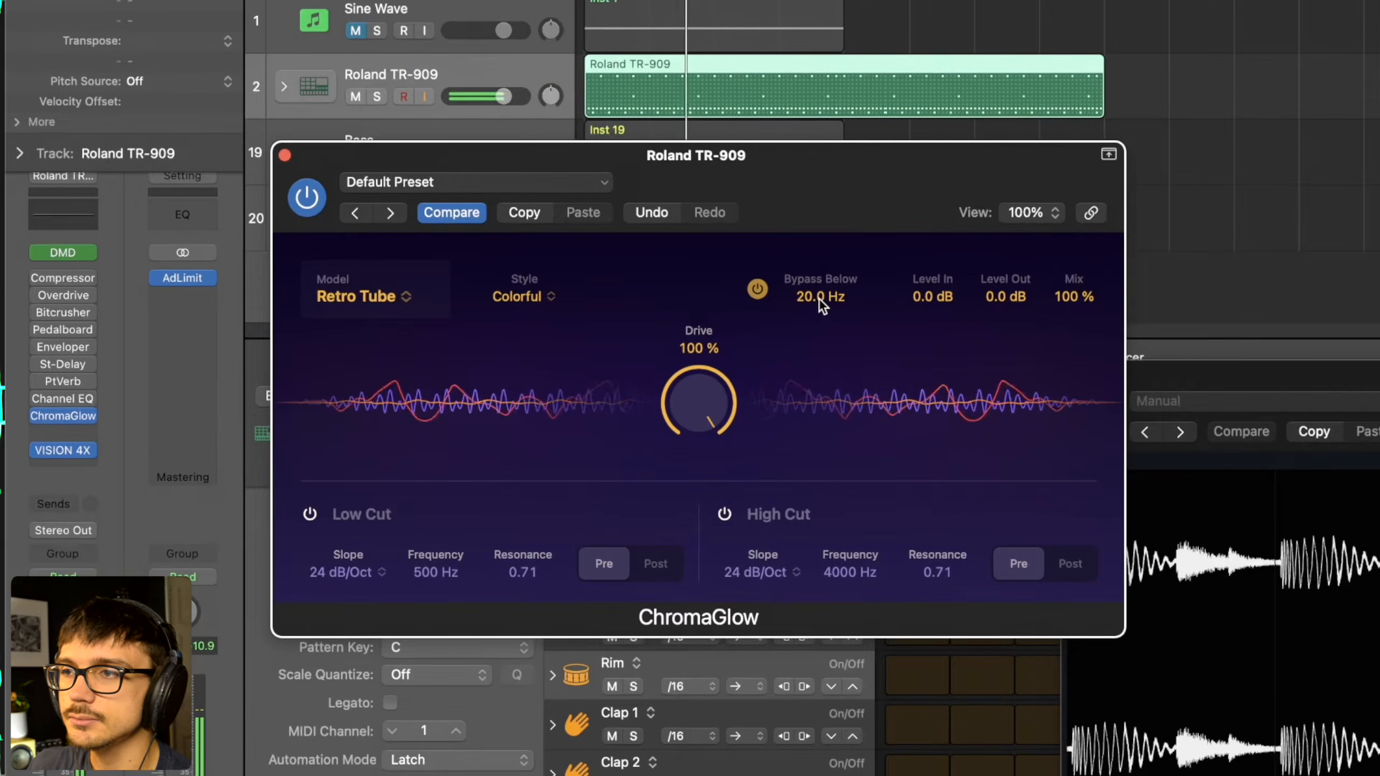
{"action": "left_click", "coordinate": [758, 290]}
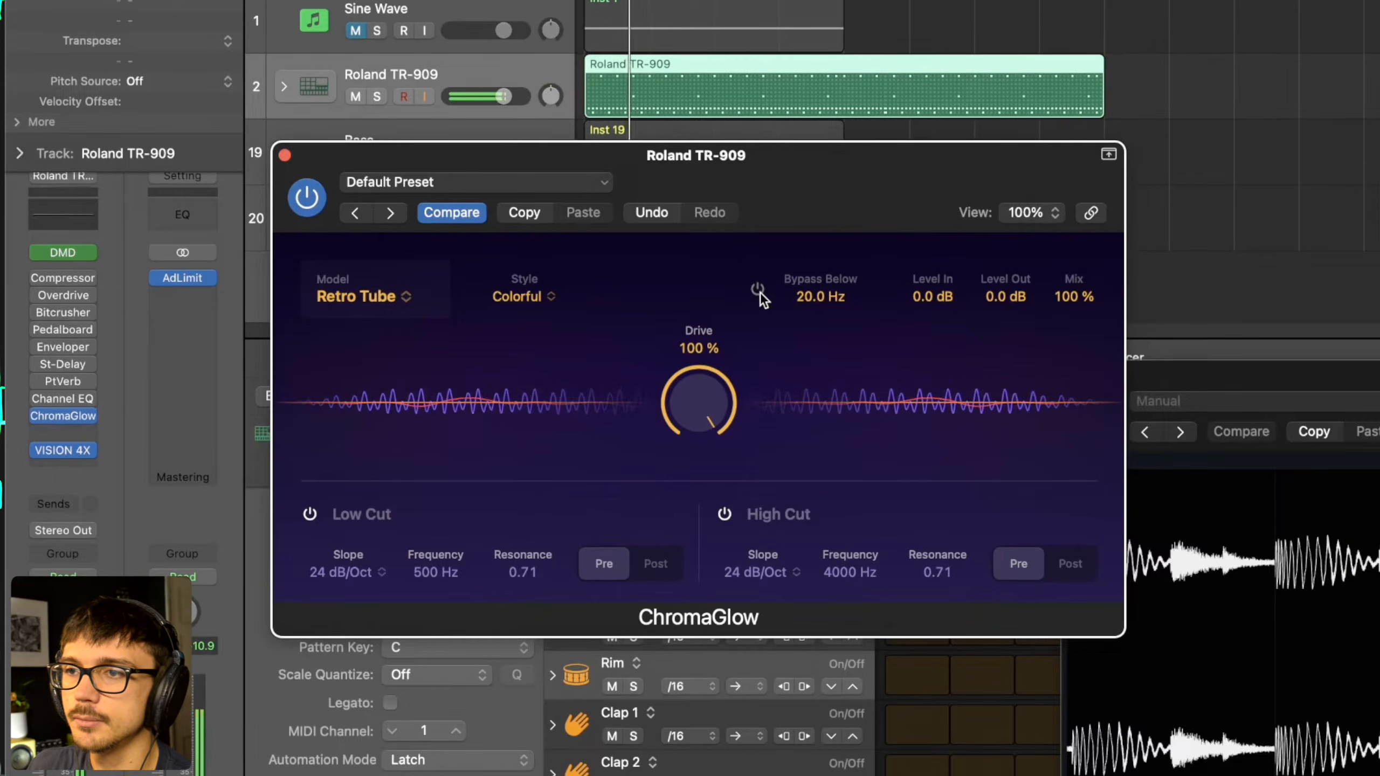
{"action": "left_click", "coordinate": [759, 290]}
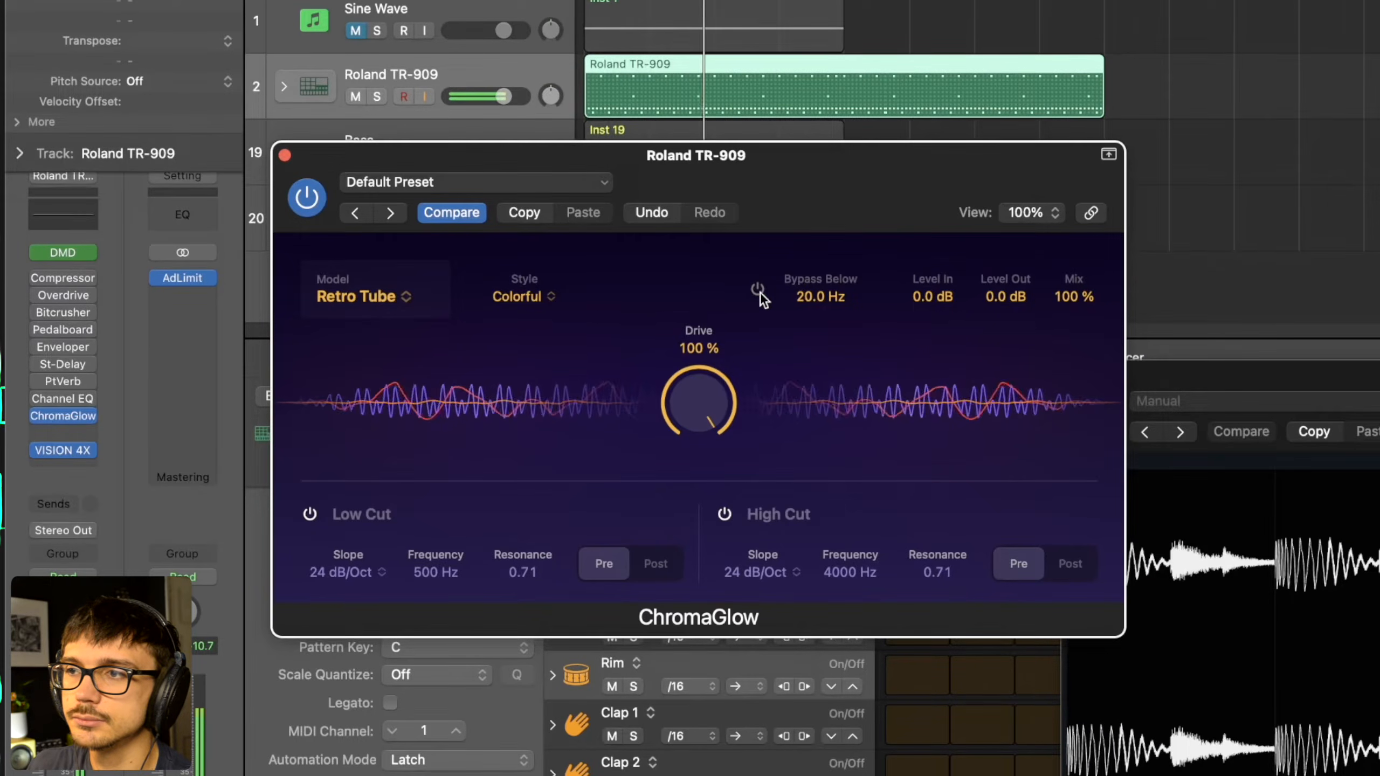
{"action": "key", "text": "space"}
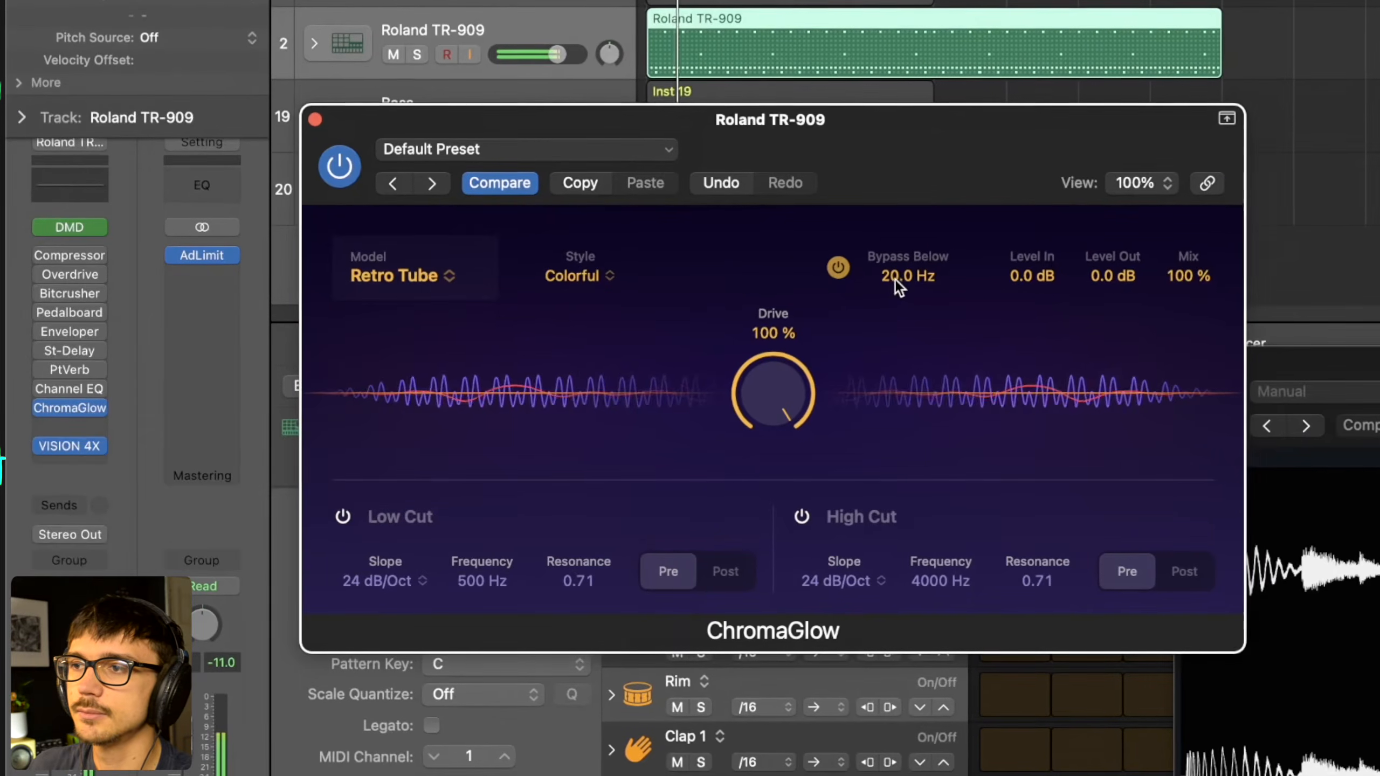
- Set Bypass Below to 58 Hz and switch it off during playback for comparison
{"action": "left_click_drag", "start_coordinate": [808, 301], "coordinate": [810, 287]}
{"action": "left_click_drag", "start_coordinate": [897, 265], "coordinate": [948, 220]}
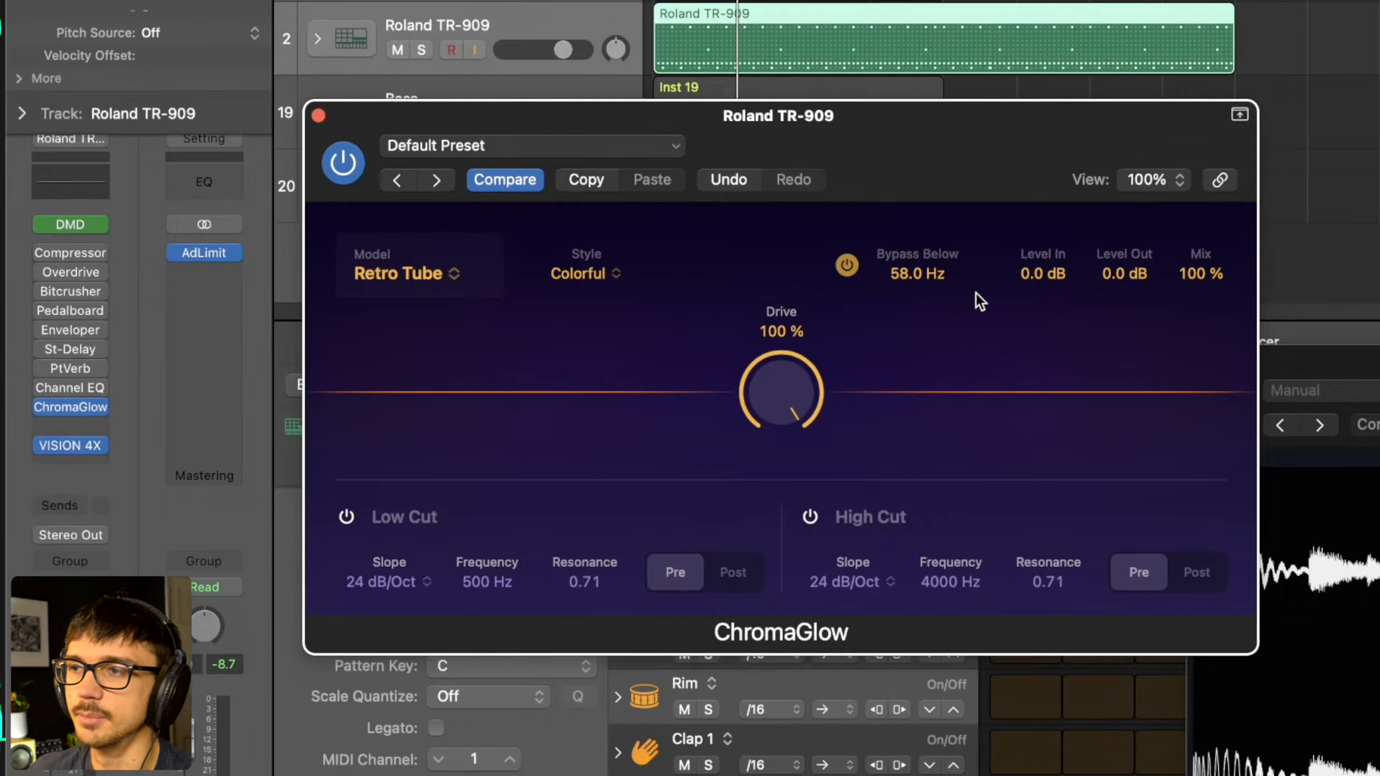
{"action": "key", "text": "space"}
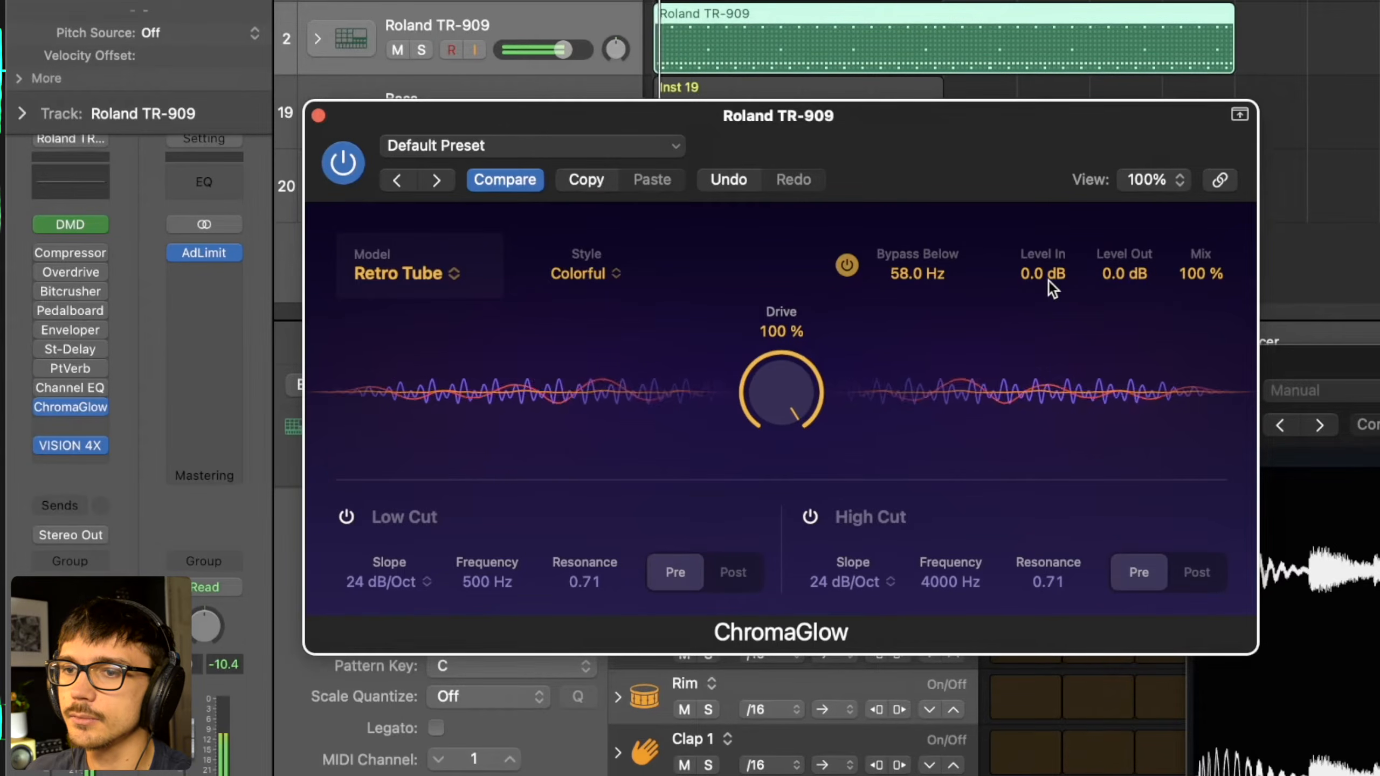
{"action": "left_click", "coordinate": [846, 267]}
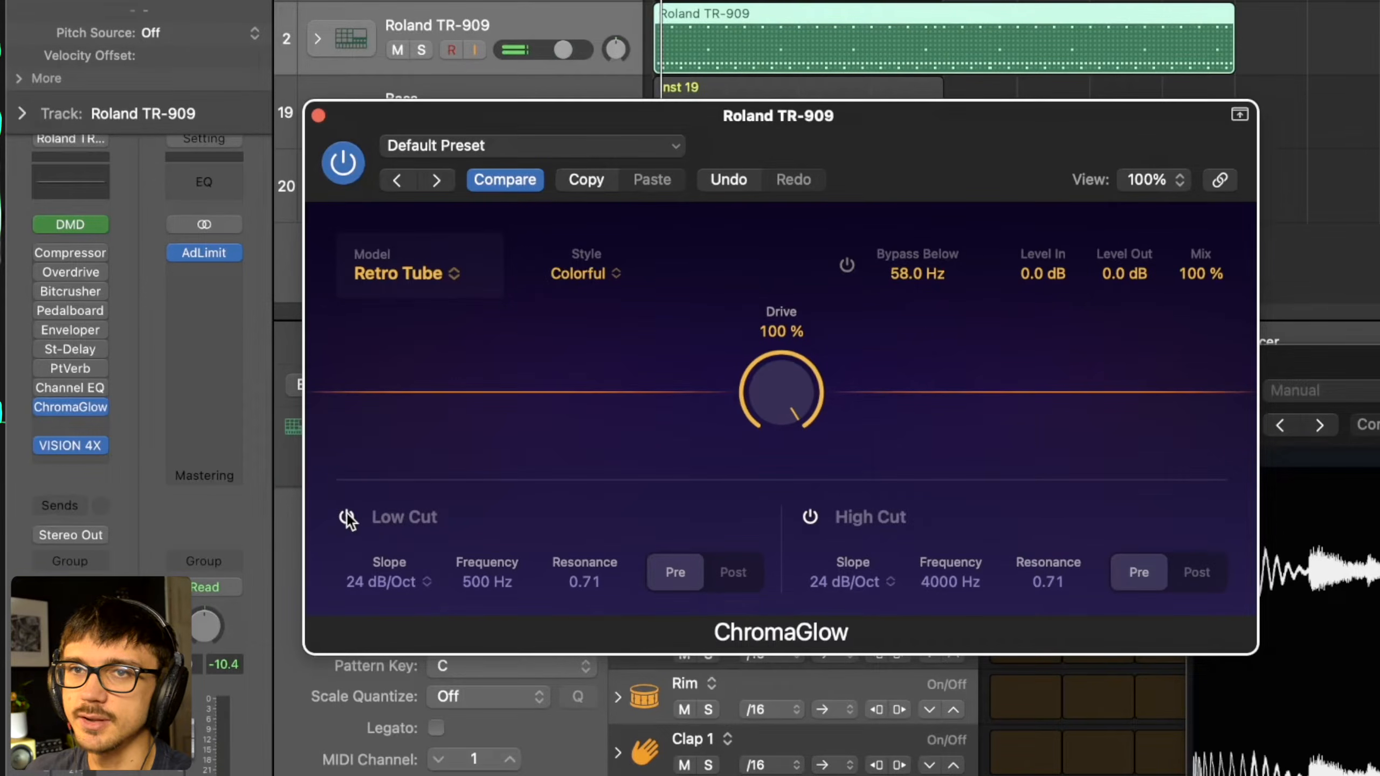
- Enable the Low Cut filter with a 12 dB/Oct slope and a frequency of 56 Hz, and start playback
{"action": "left_click", "coordinate": [396, 588]}
{"action": "left_click", "coordinate": [407, 642]}
{"action": "left_click_drag", "start_coordinate": [487, 583], "coordinate": [489, 688]}
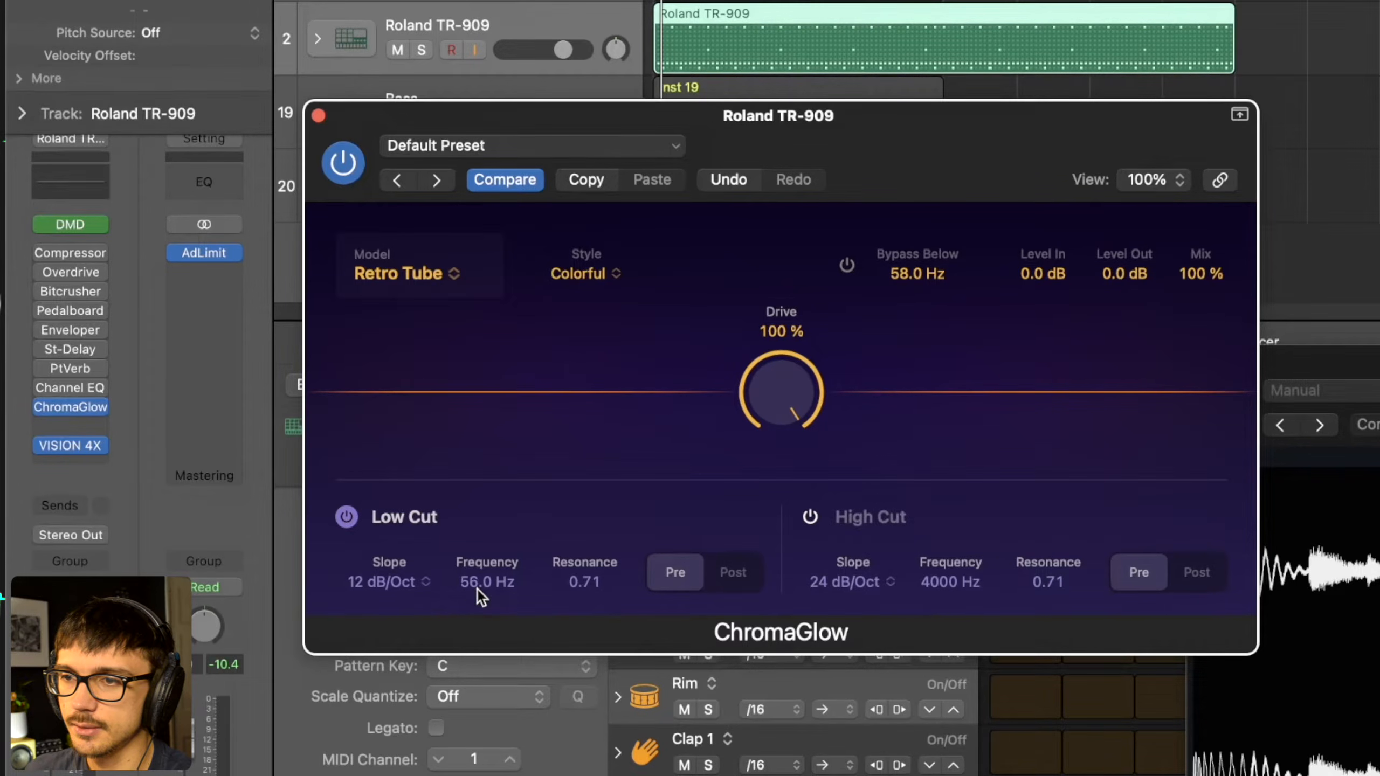
{"action": "key", "text": "space"}
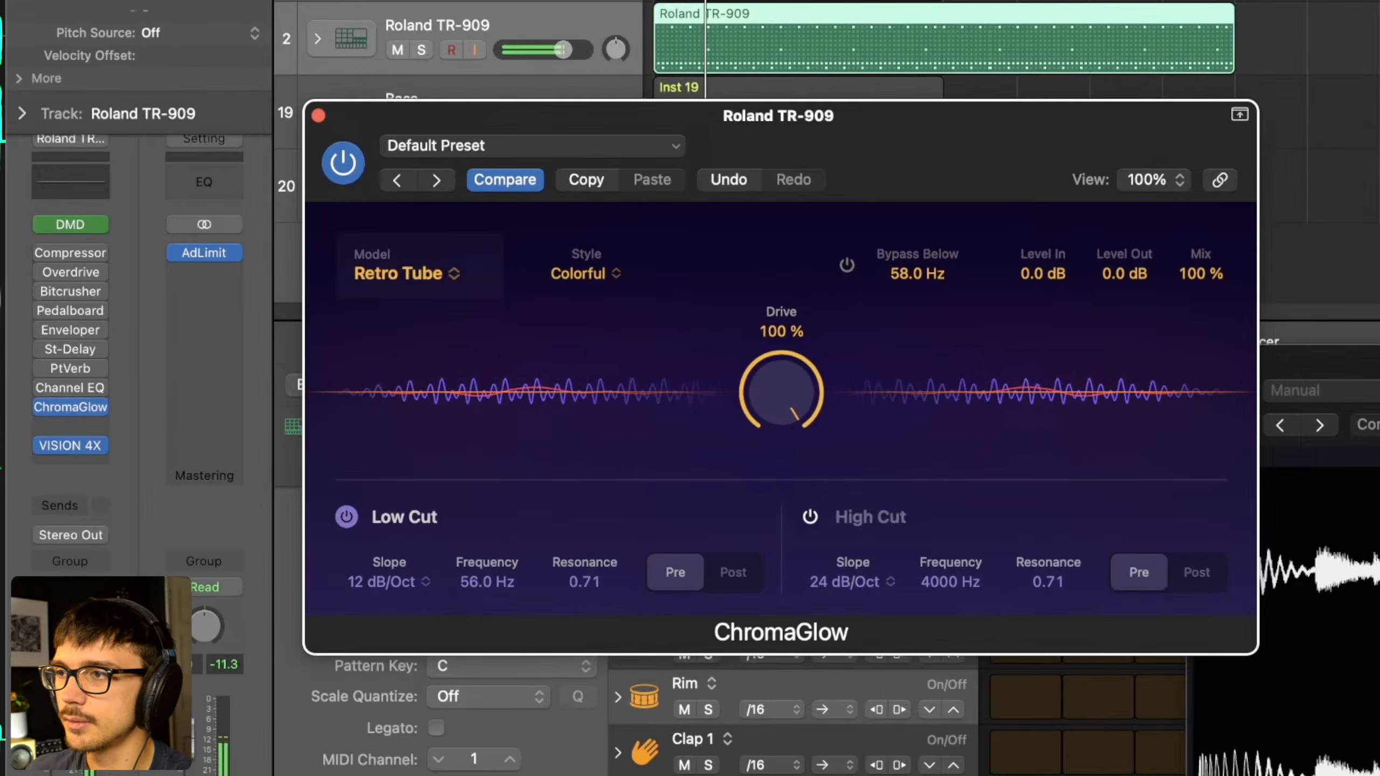
- Lower Mix to 50 % and turn the Low Cut filter off to compare the low end
{"action": "left_click_drag", "start_coordinate": [1212, 275], "coordinate": [1207, 444]}
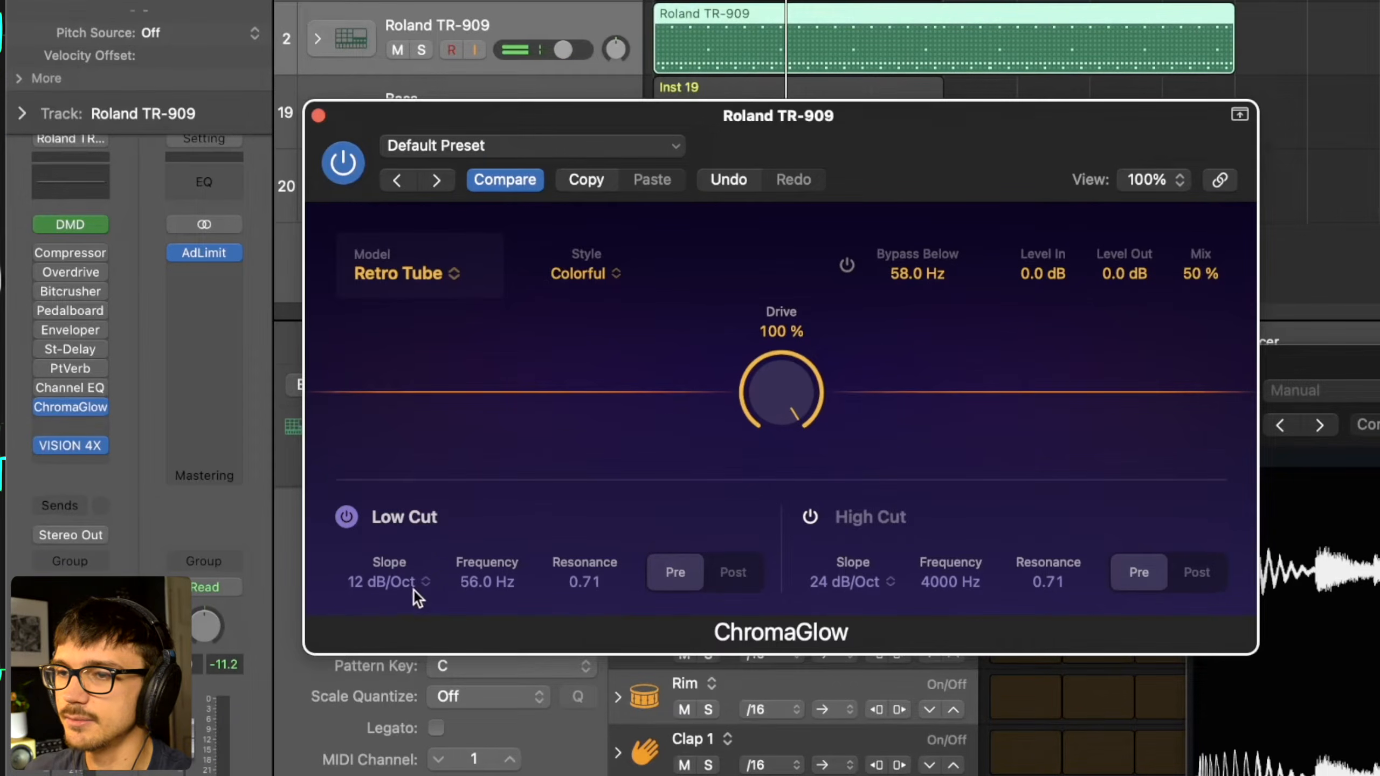
{"action": "left_click_drag", "start_coordinate": [520, 586], "coordinate": [479, 574]}
{"action": "left_click", "coordinate": [346, 516]}
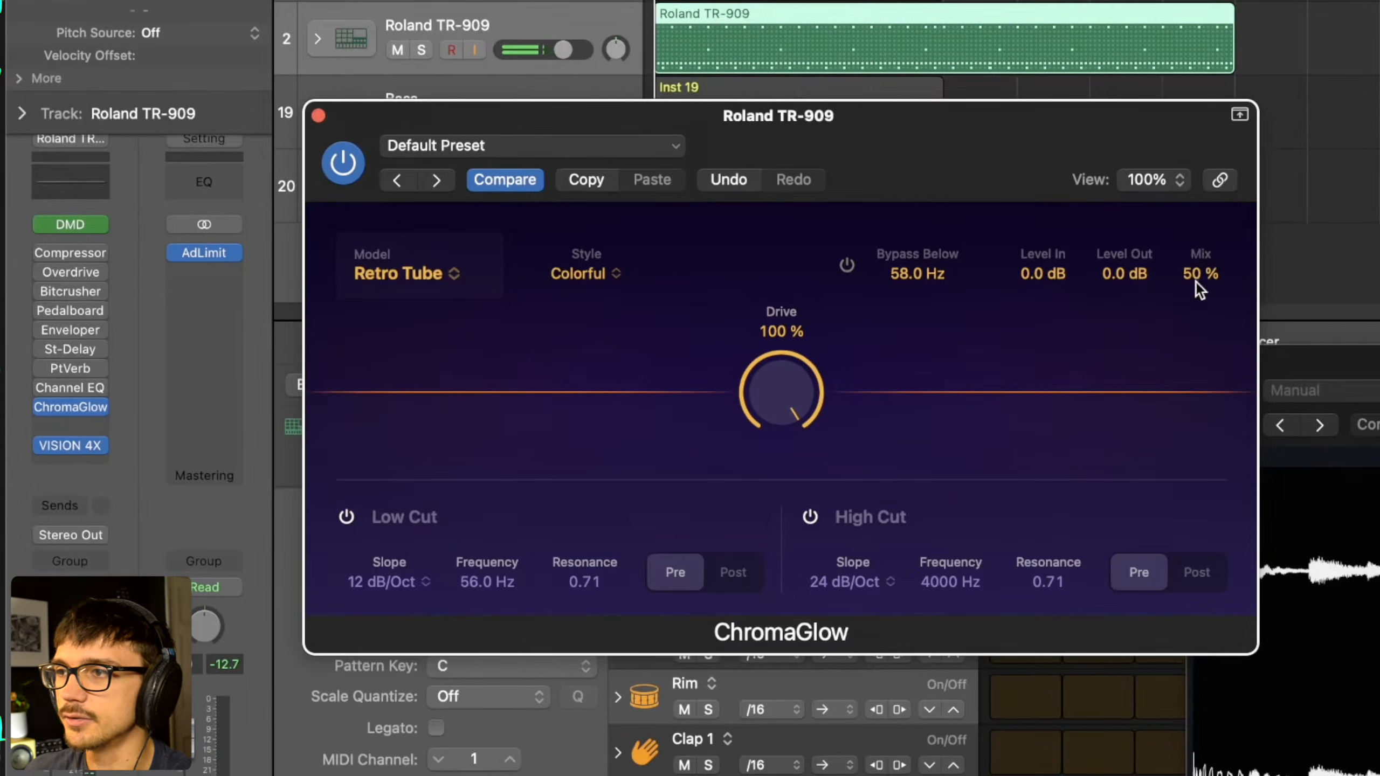
- Set Bypass Below to 89 Hz with Mix at 100 %, and audition the drums
{"action": "key", "text": "space"}
{"action": "left_click_drag", "start_coordinate": [942, 278], "coordinate": [949, 217]}
{"action": "key", "text": "space"}
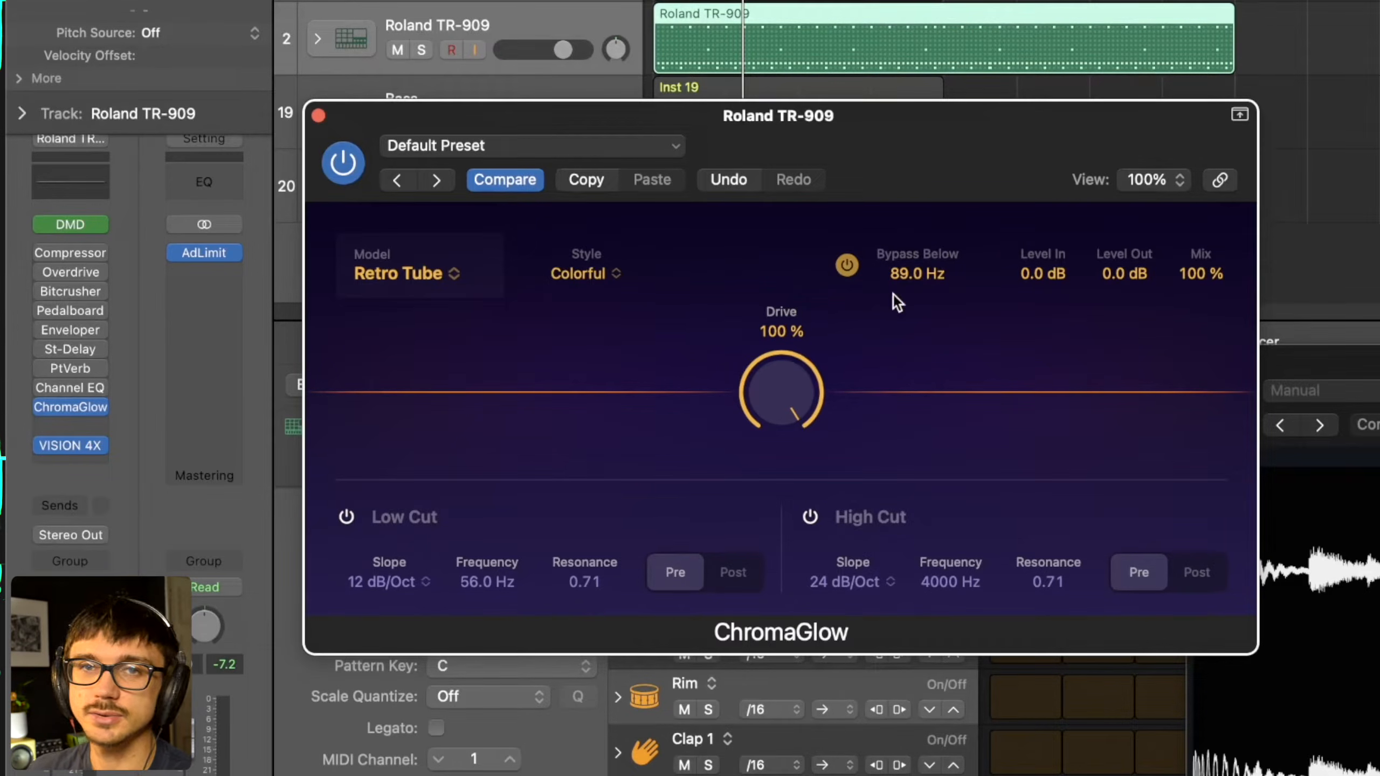
- Compare the Retro Tube and Modern Tube models in Clean style during playback, and end on Modern Tube
{"action": "key", "text": "space"}
{"action": "left_click", "coordinate": [417, 278]}
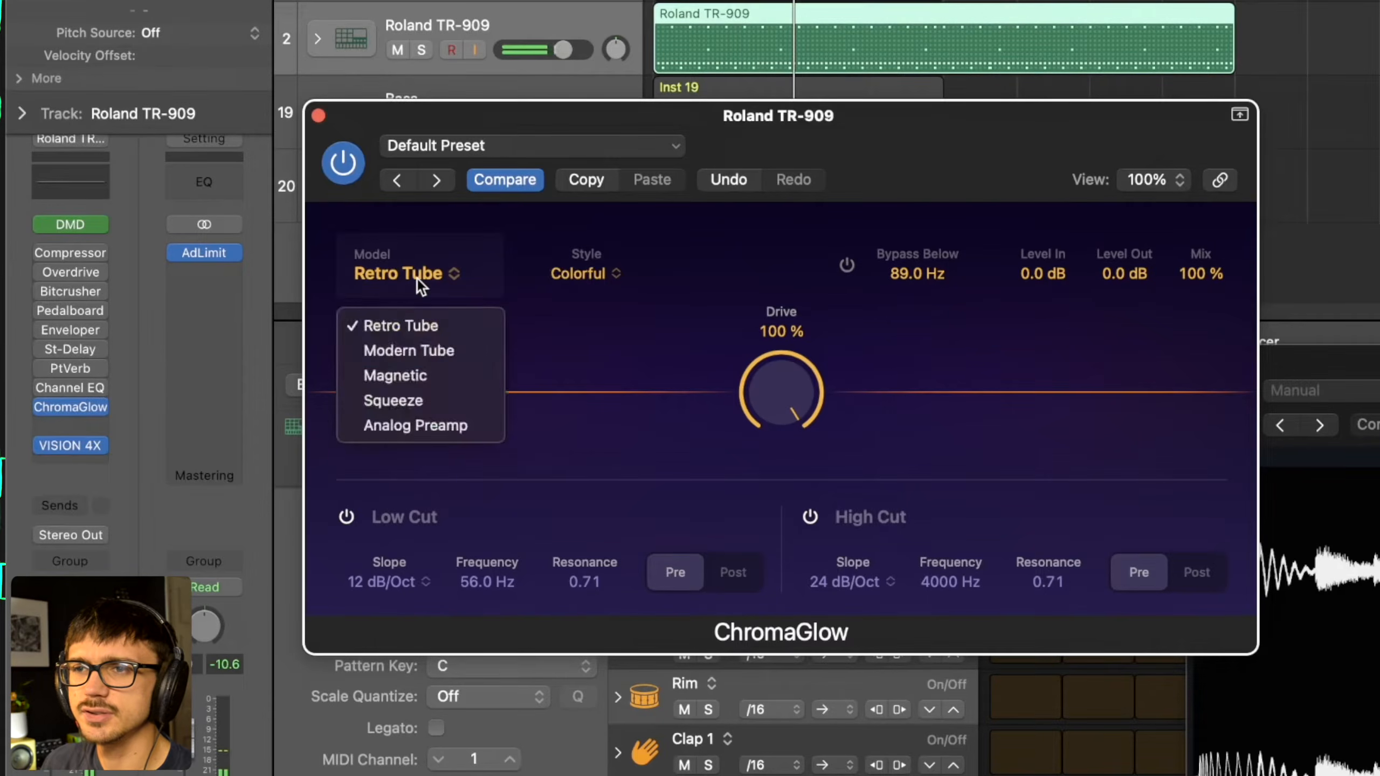
{"action": "left_click", "coordinate": [584, 315]}
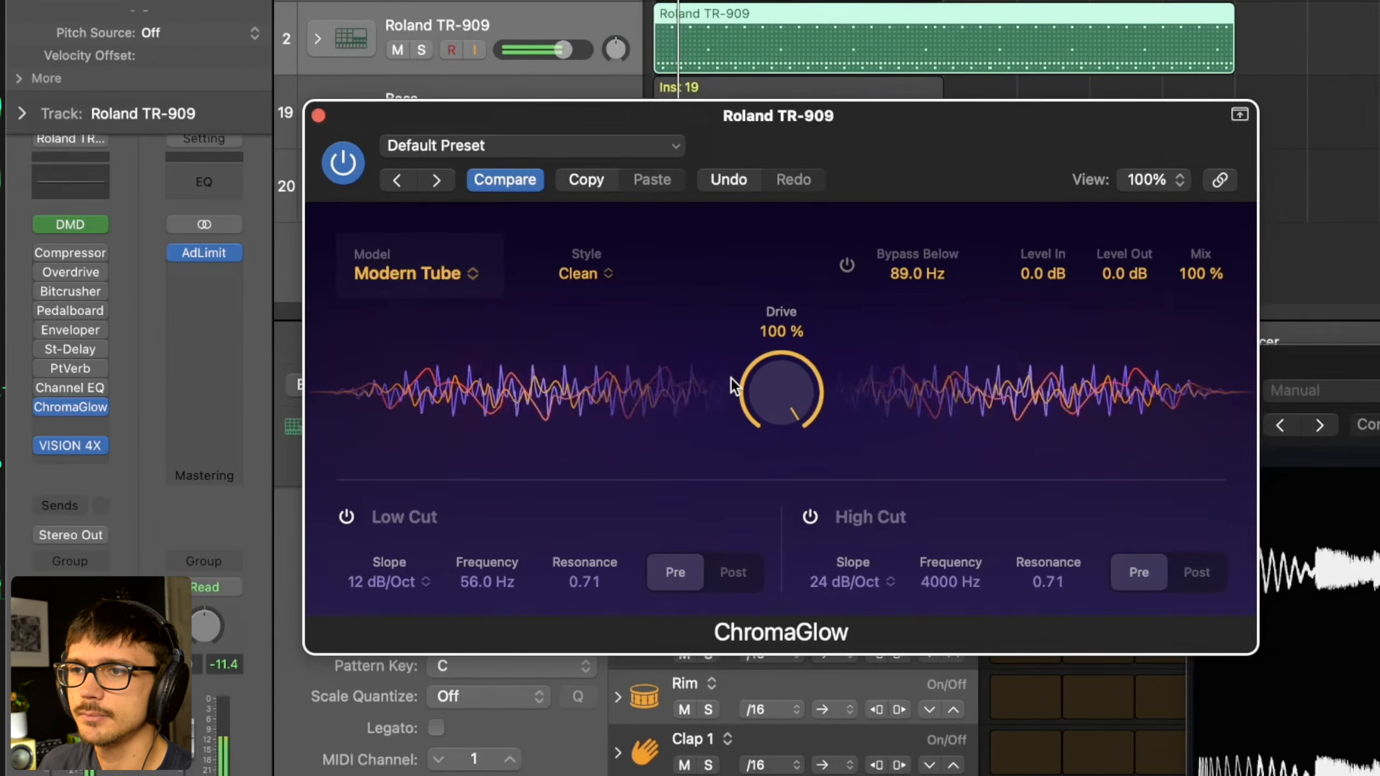
{"action": "left_click", "coordinate": [428, 276]}
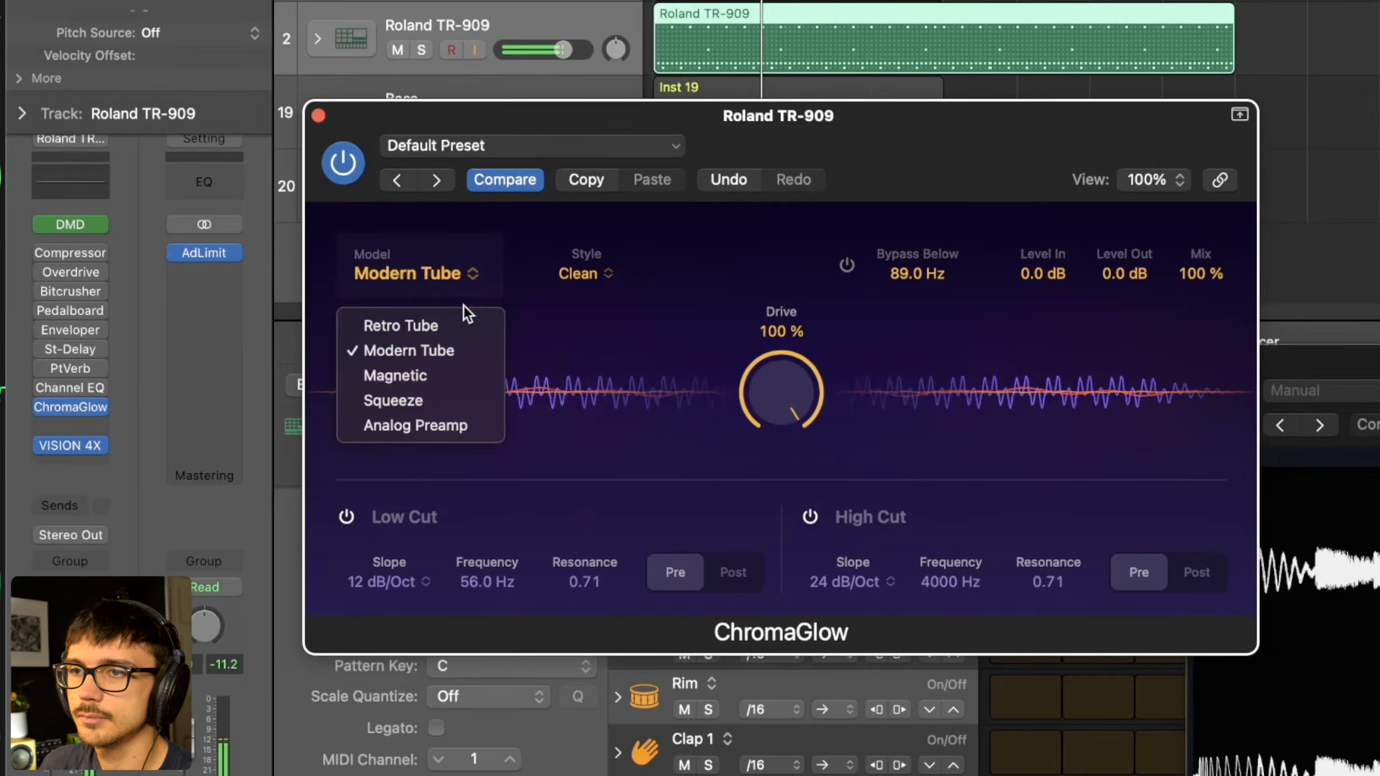
{"action": "left_click", "coordinate": [587, 275]}
{"action": "left_click", "coordinate": [604, 305]}
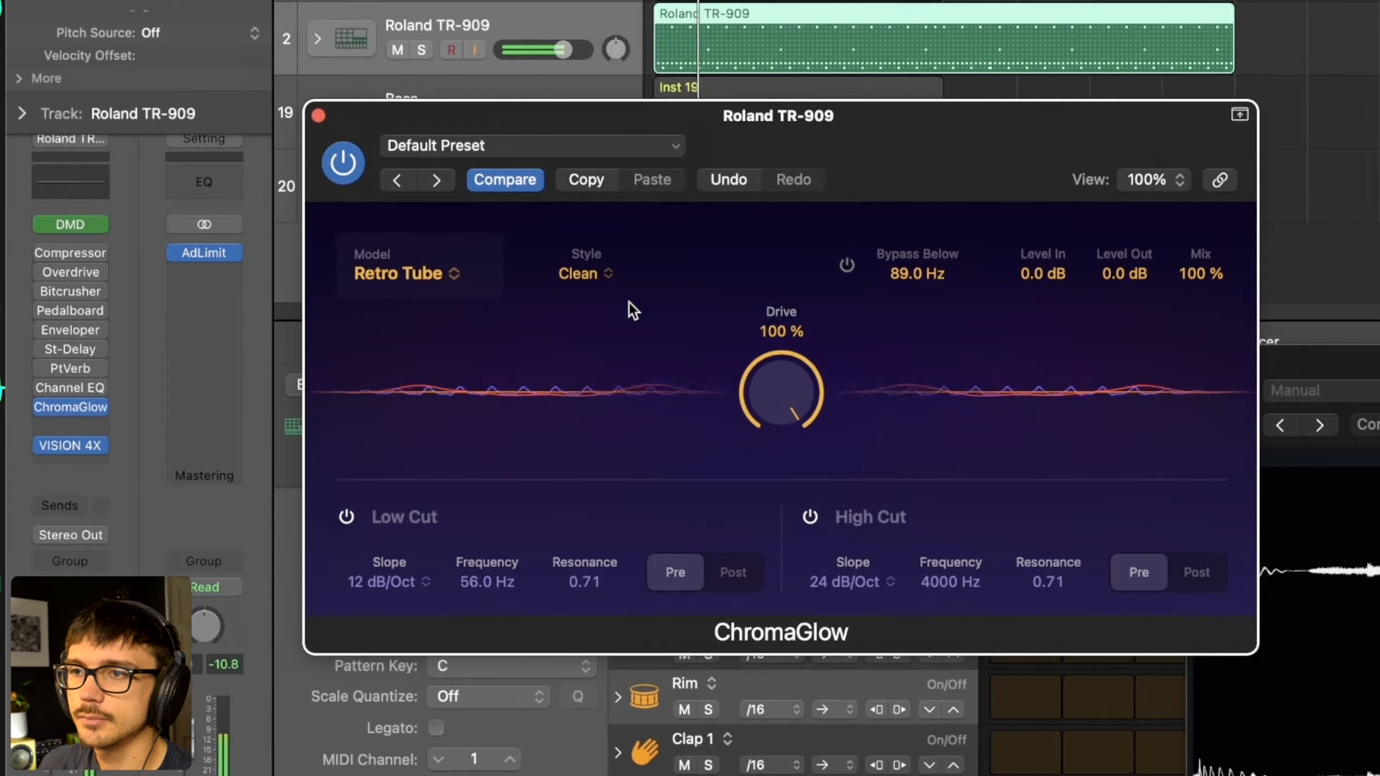
{"action": "left_click", "coordinate": [435, 271]}
{"action": "left_click", "coordinate": [413, 347]}
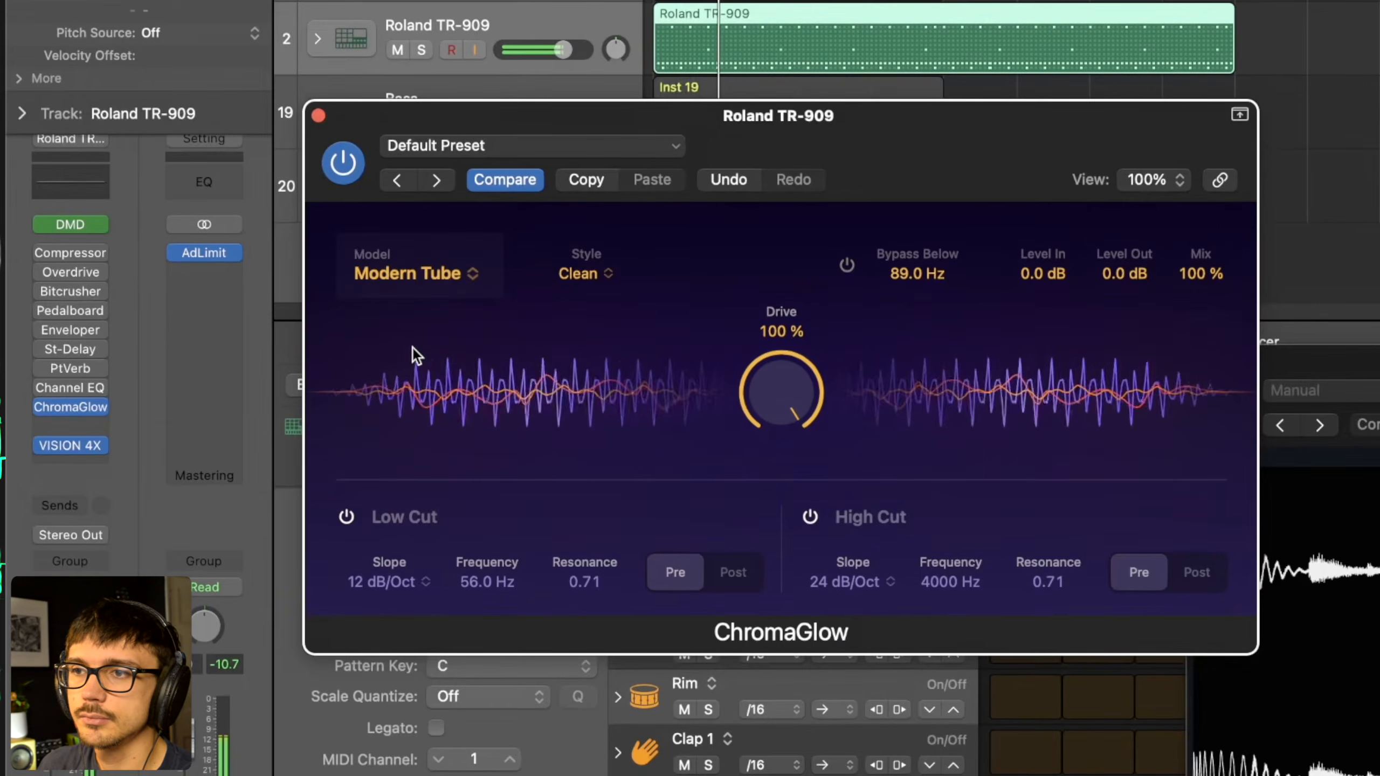
{"action": "key", "text": "space"}
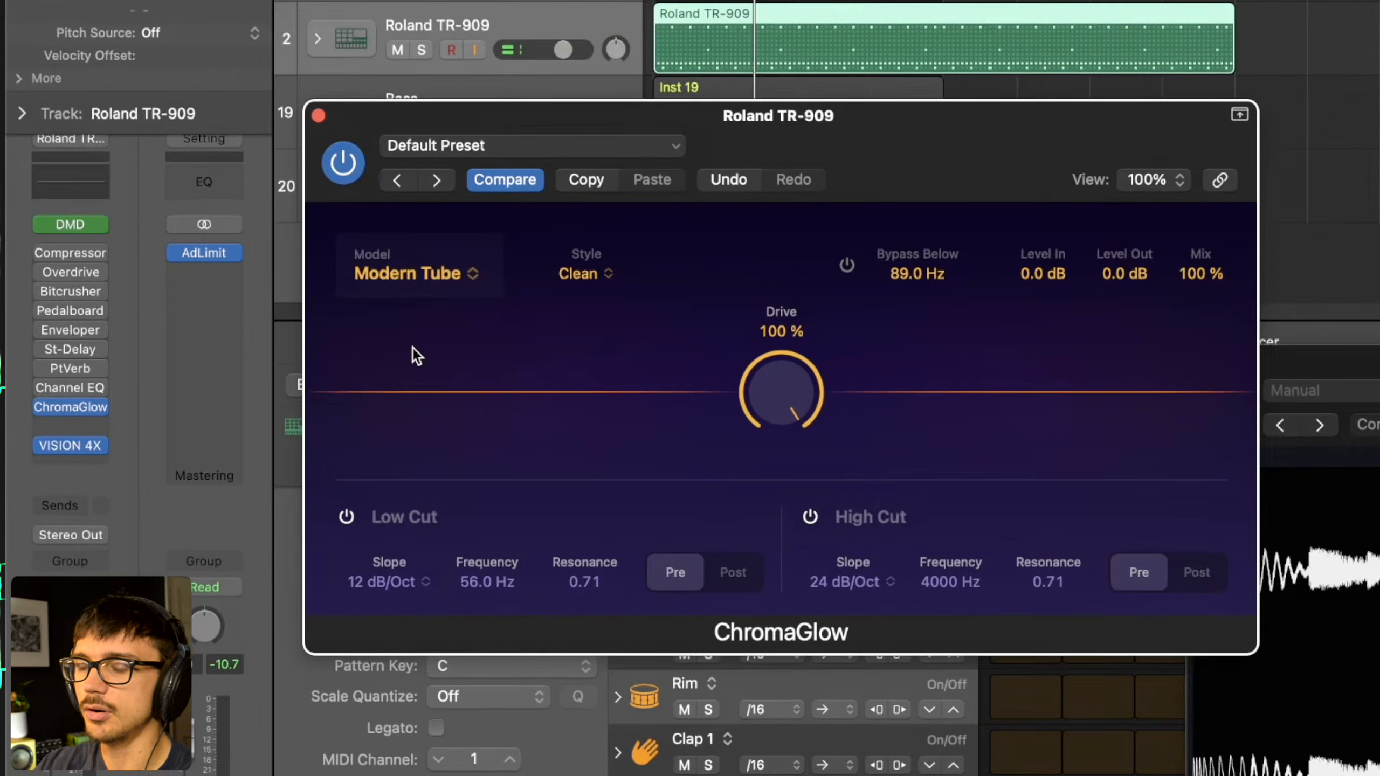
- Play the drums, change the Modern Tube style to Colorful, and stop playback
{"action": "key", "text": "space"}
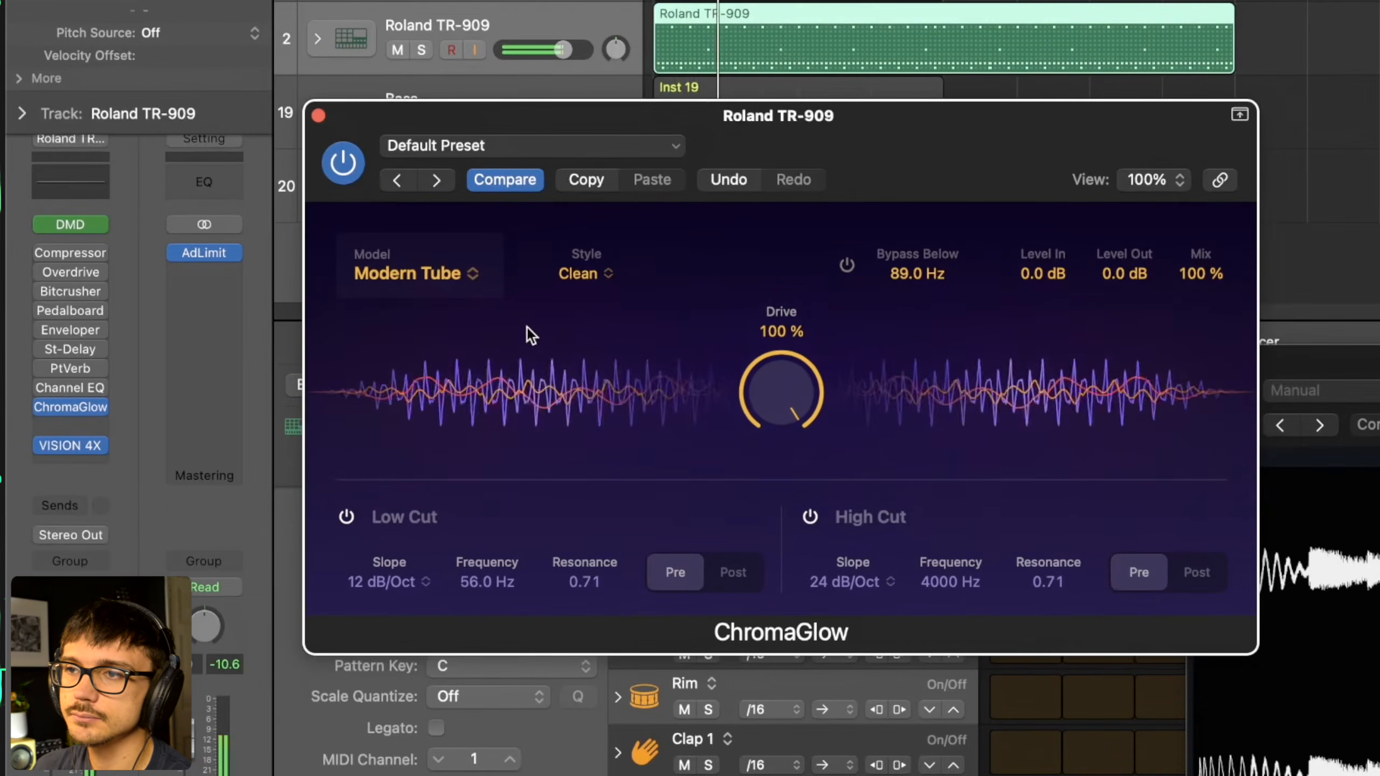
{"action": "left_click", "coordinate": [577, 275]}
{"action": "left_click", "coordinate": [591, 330]}
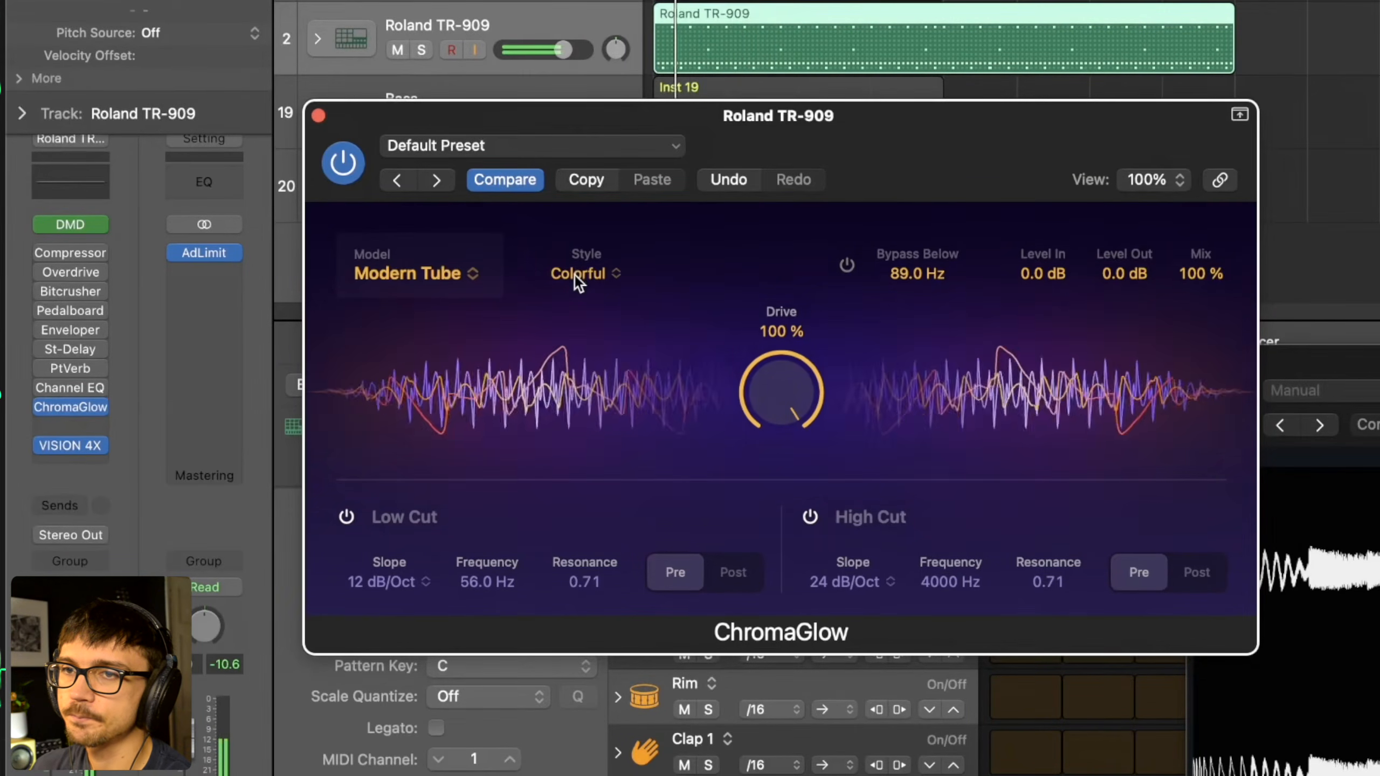
{"action": "key", "text": "space"}
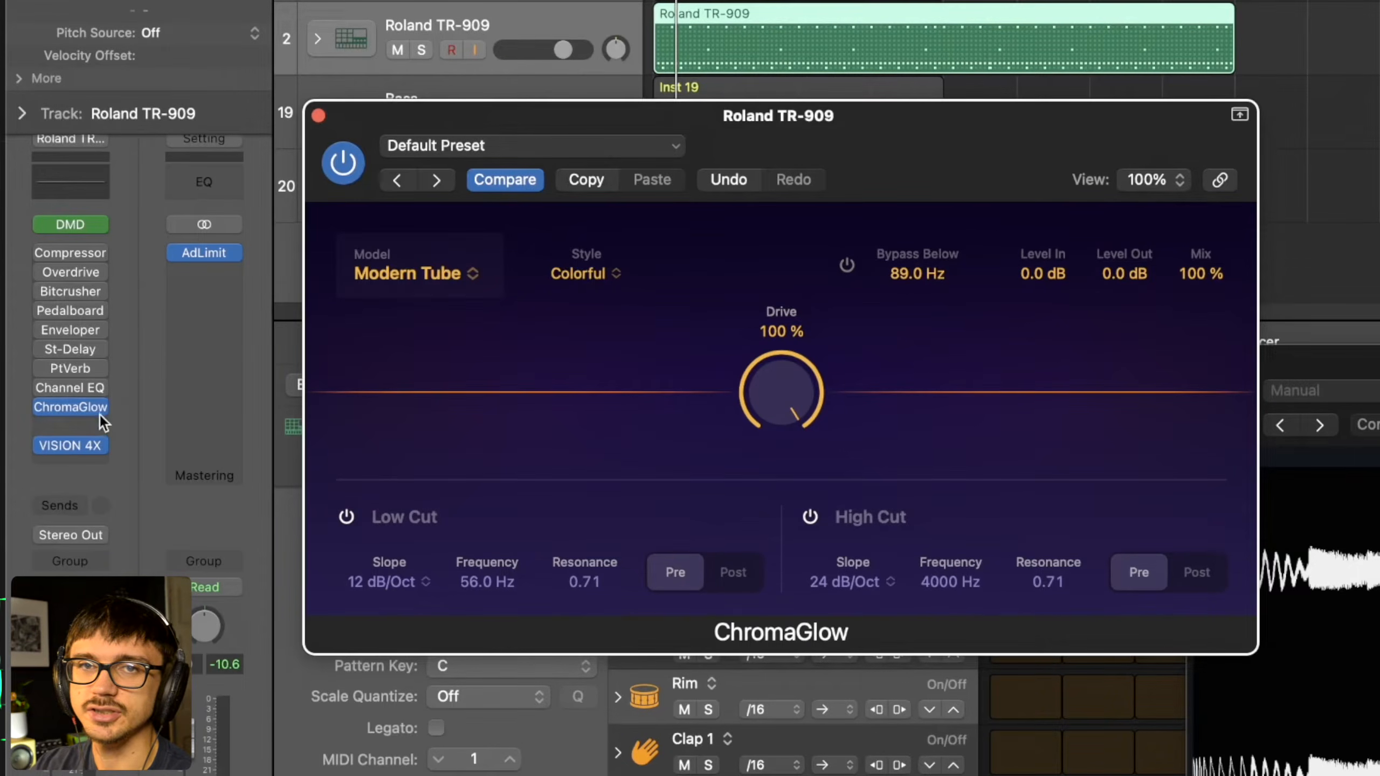
- Bypass ChromaGlow and insert the stereo Distortion effect after it on the Roland TR-909 track
{"action": "left_click", "coordinate": [85, 400]}
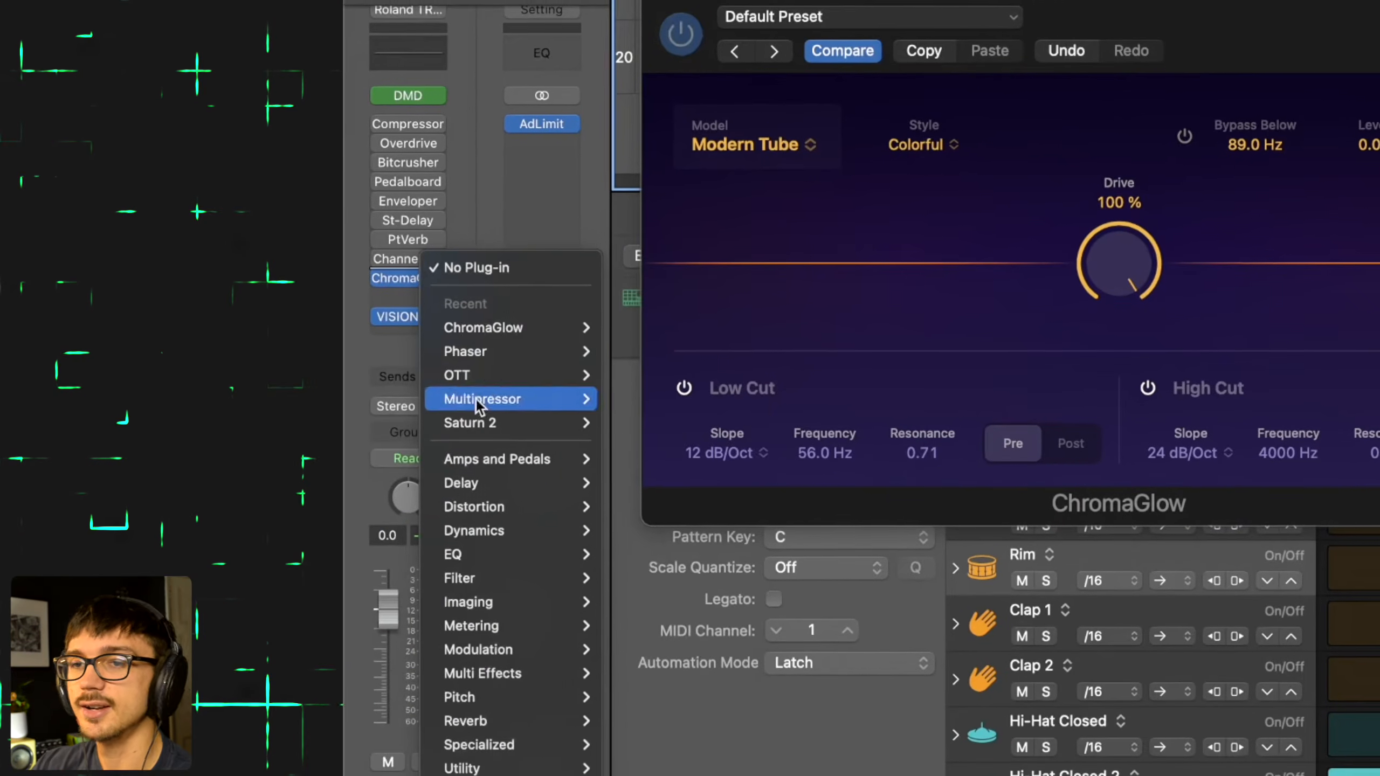
{"action": "mouse_move", "coordinate": [524, 508]}
{"action": "mouse_move", "coordinate": [722, 578]}
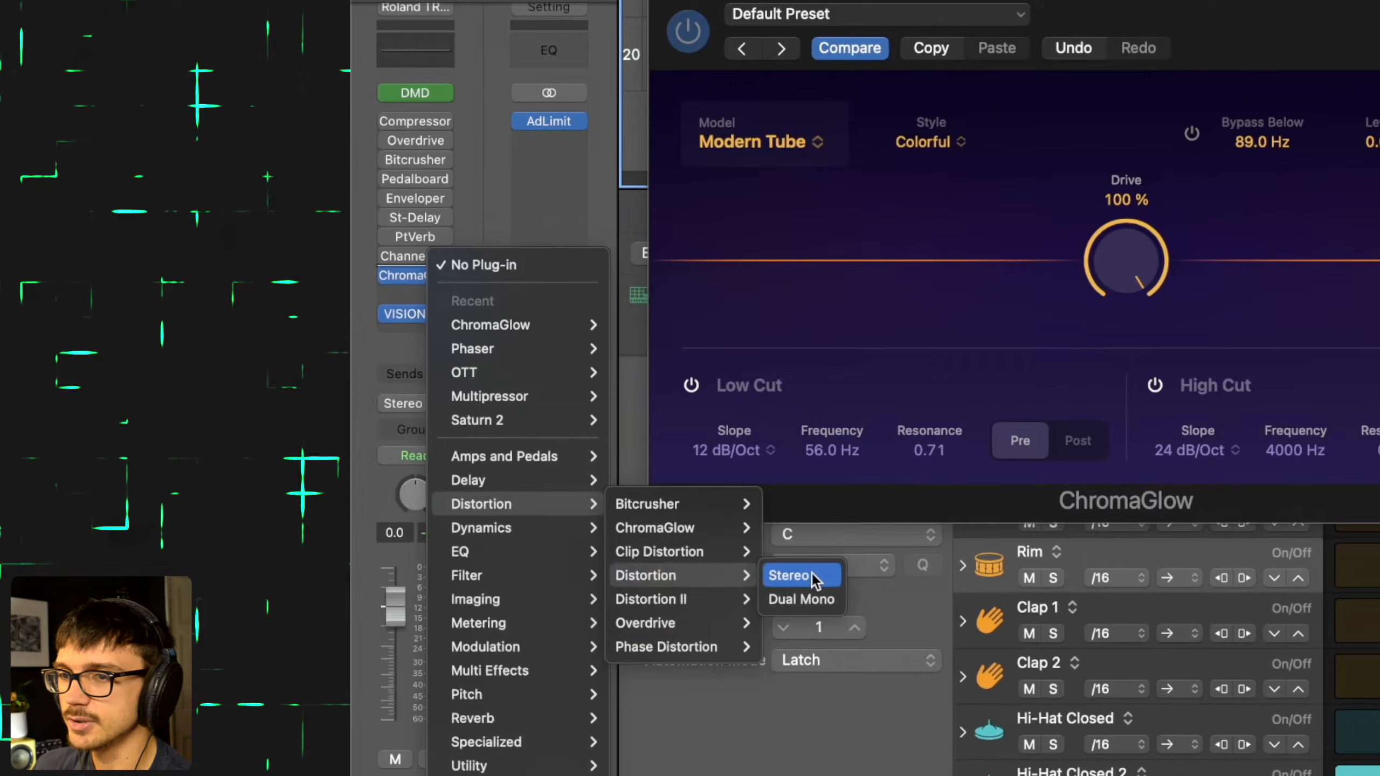
{"action": "left_click", "coordinate": [812, 574]}
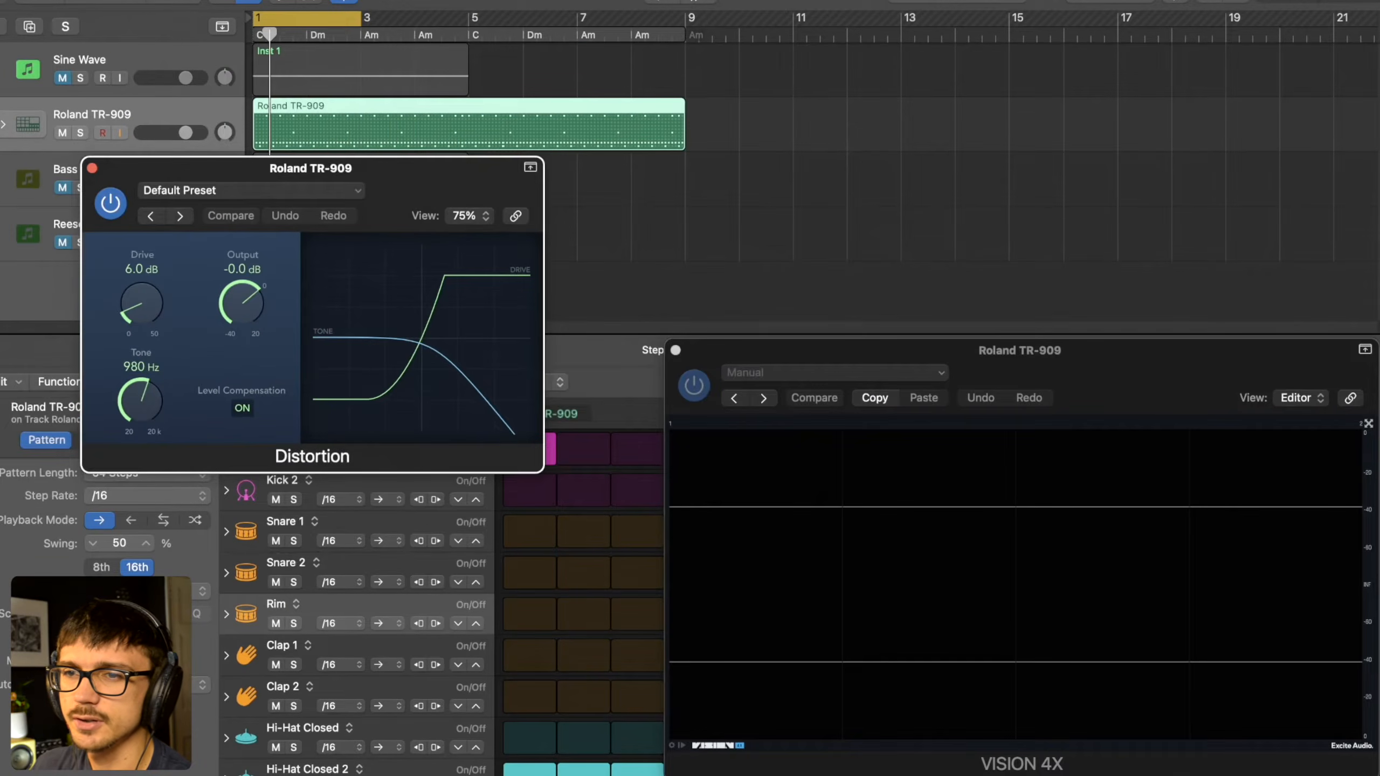
- Set the Distortion effect's Tone to 20000 Hz and raise its Drive to 20 dB during playback
{"action": "left_click_drag", "start_coordinate": [140, 404], "coordinate": [149, 343]}
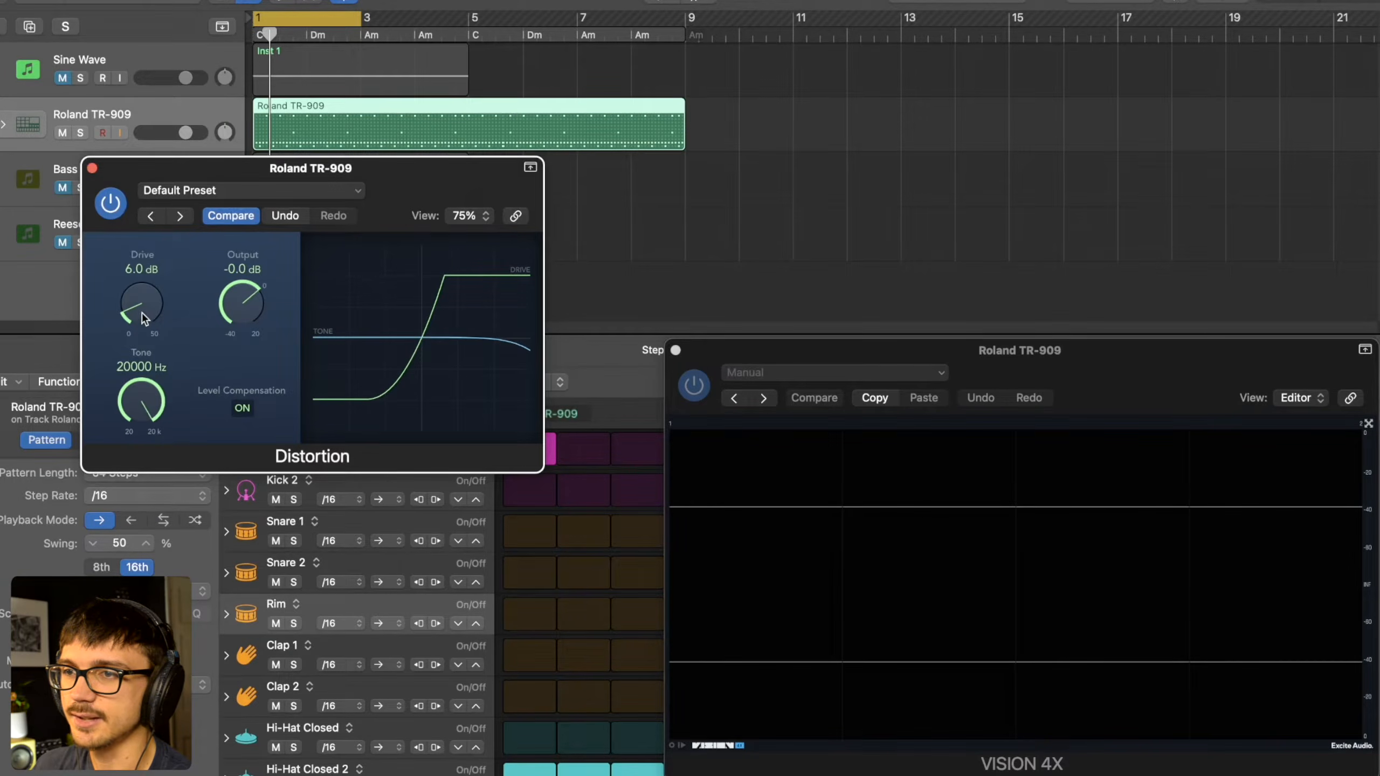
{"action": "key", "text": "space"}
{"action": "left_click_drag", "start_coordinate": [144, 310], "coordinate": [154, 209]}
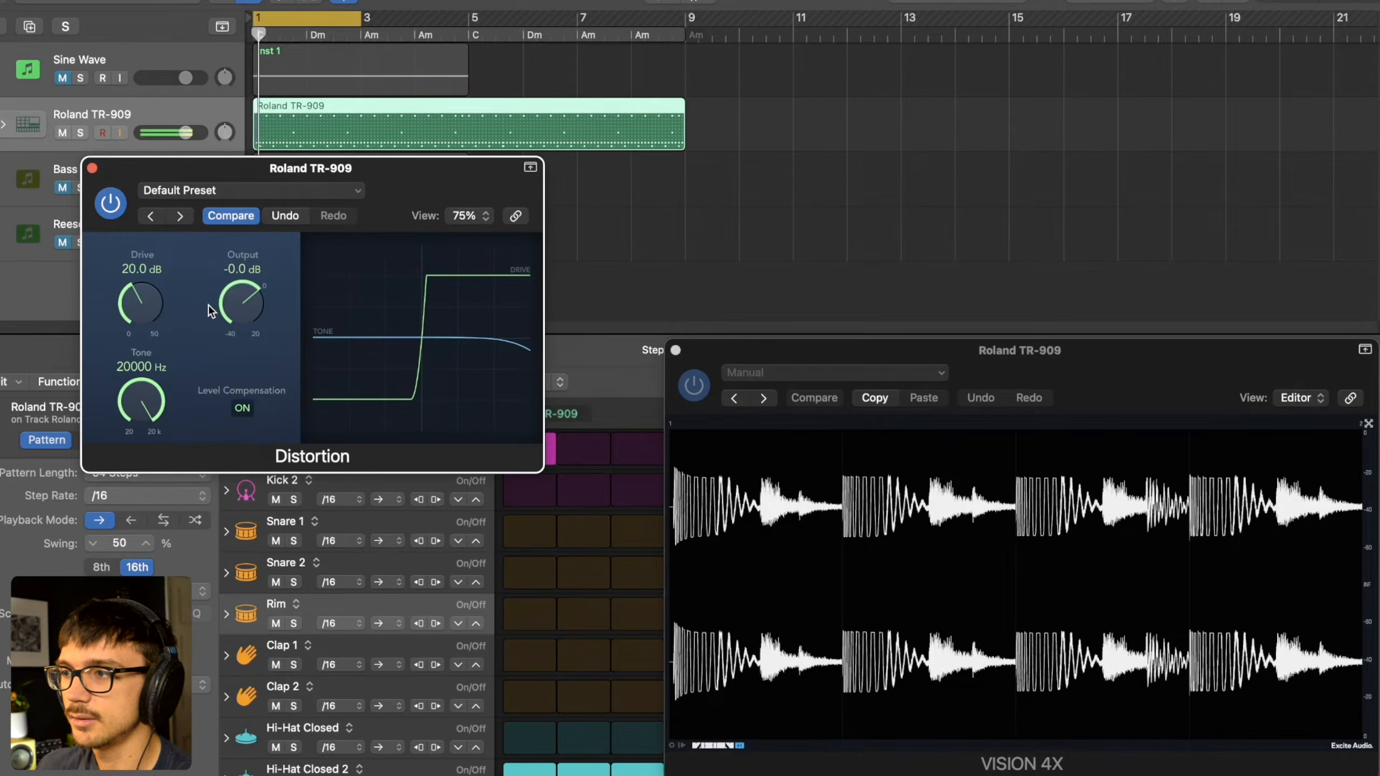
- Lower the Distortion effect's Drive to 13 dB, and replace it with FabFilter Saturn 2 positioned beside ChromaGlow
{"action": "left_click_drag", "start_coordinate": [149, 317], "coordinate": [148, 347]}
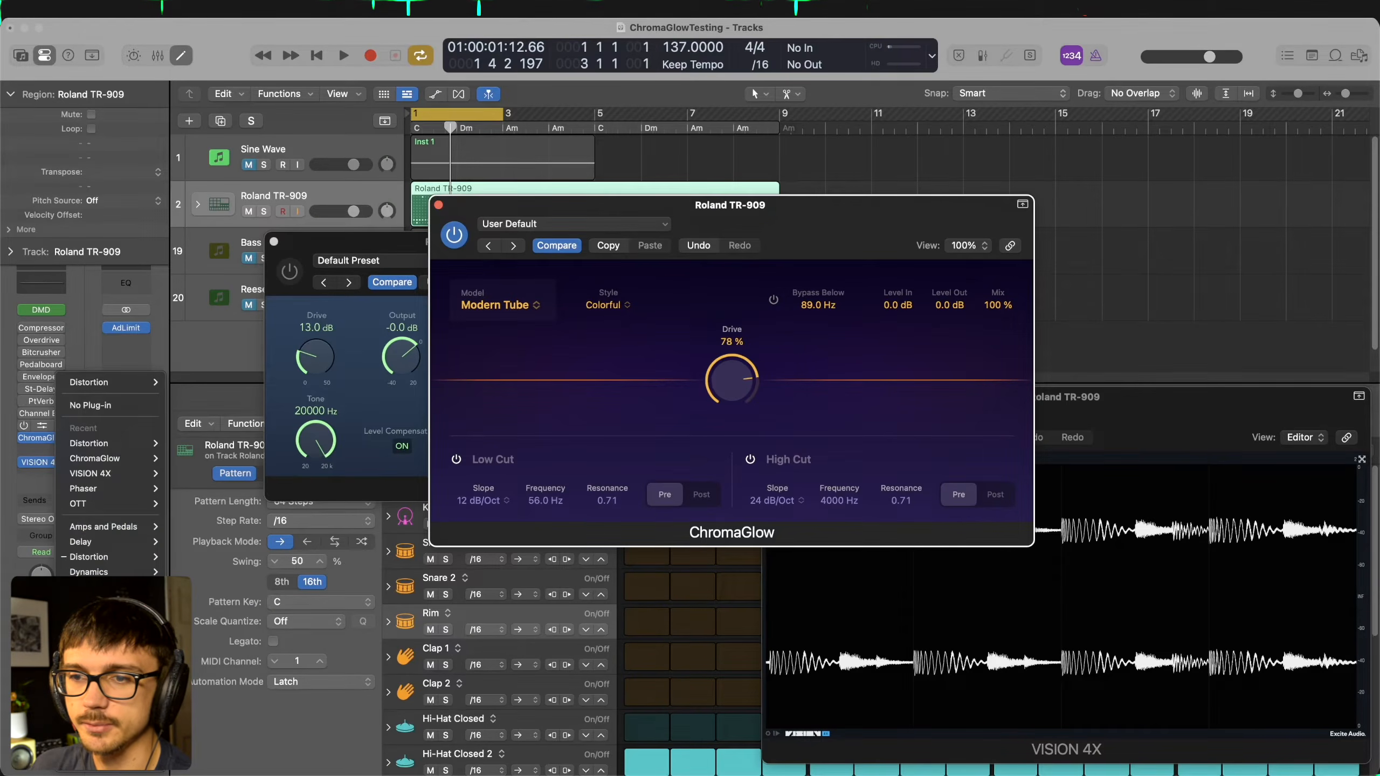
{"action": "mouse_move", "coordinate": [267, 223]}
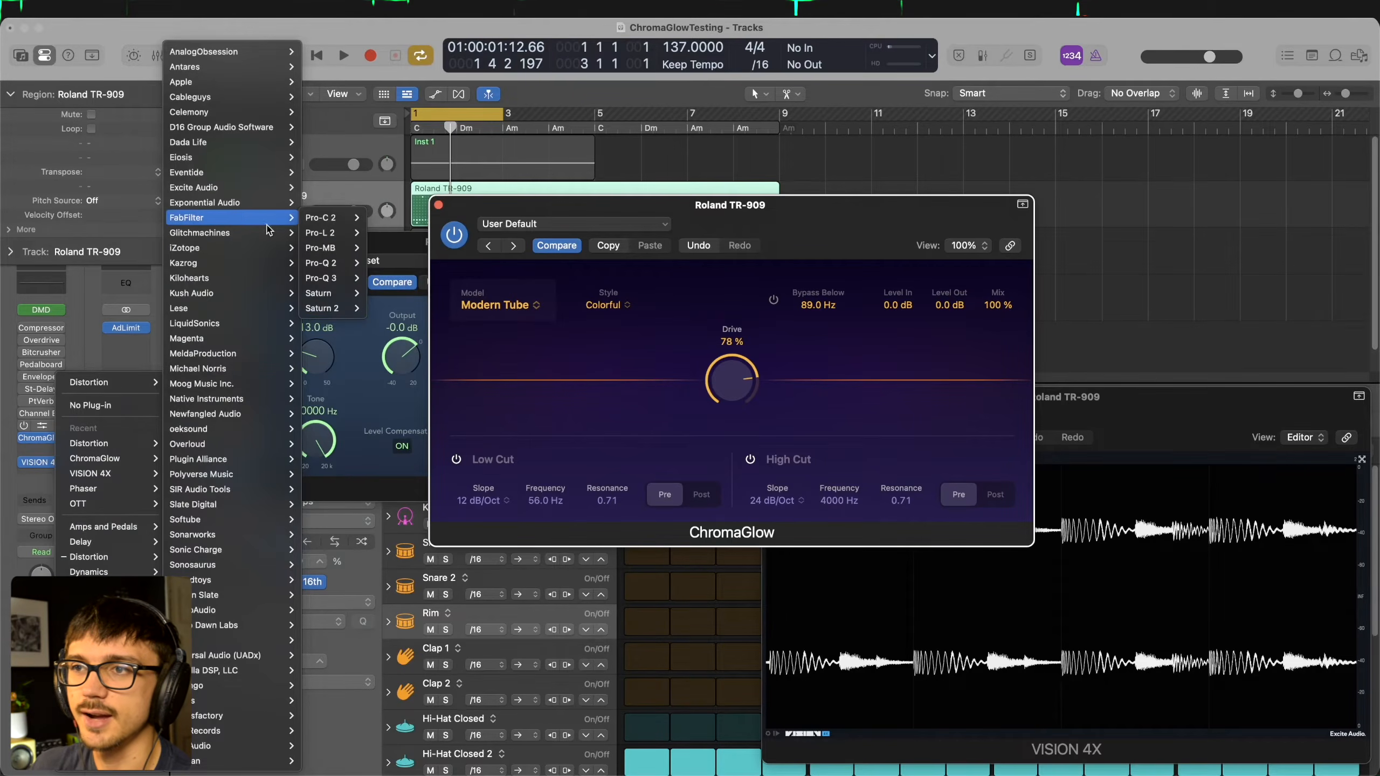
{"action": "left_click", "coordinate": [400, 310]}
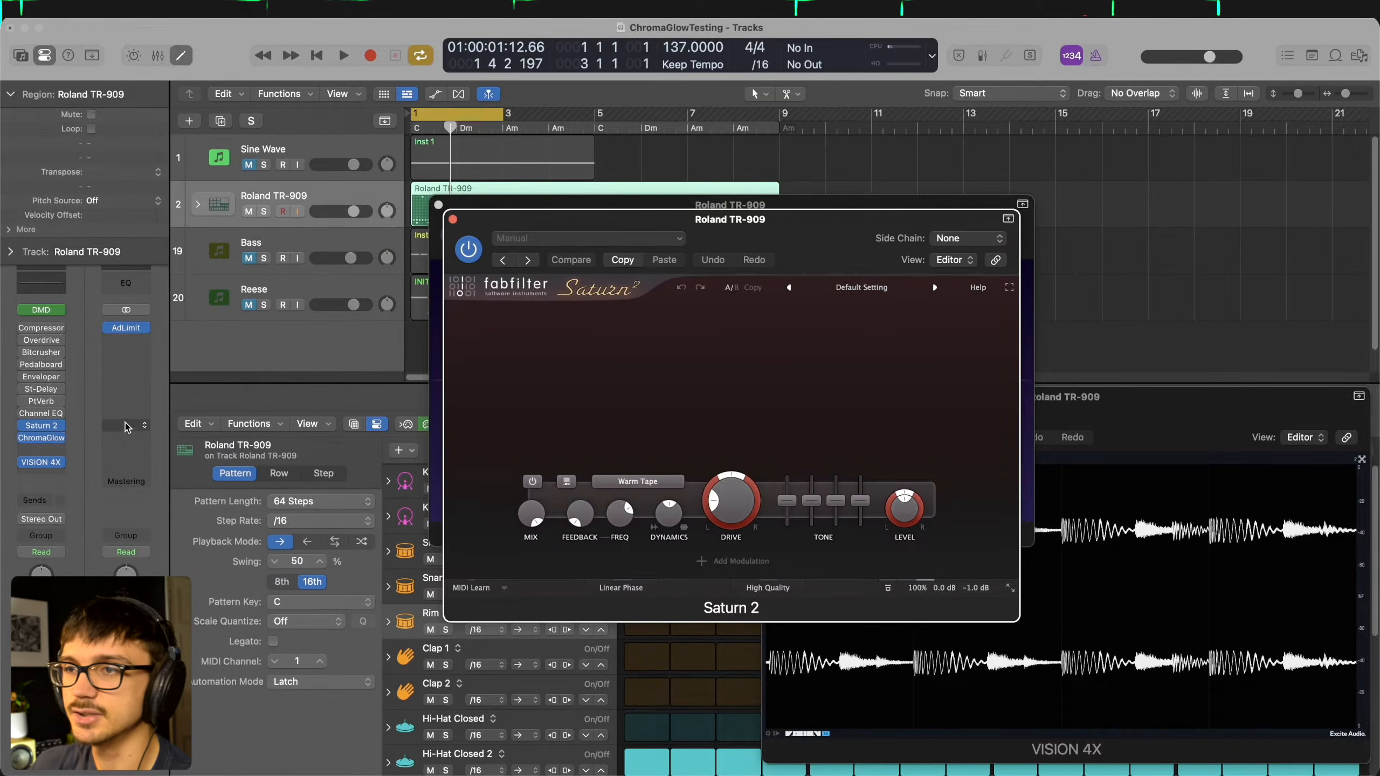
{"action": "left_click_drag", "start_coordinate": [537, 227], "coordinate": [421, 302]}
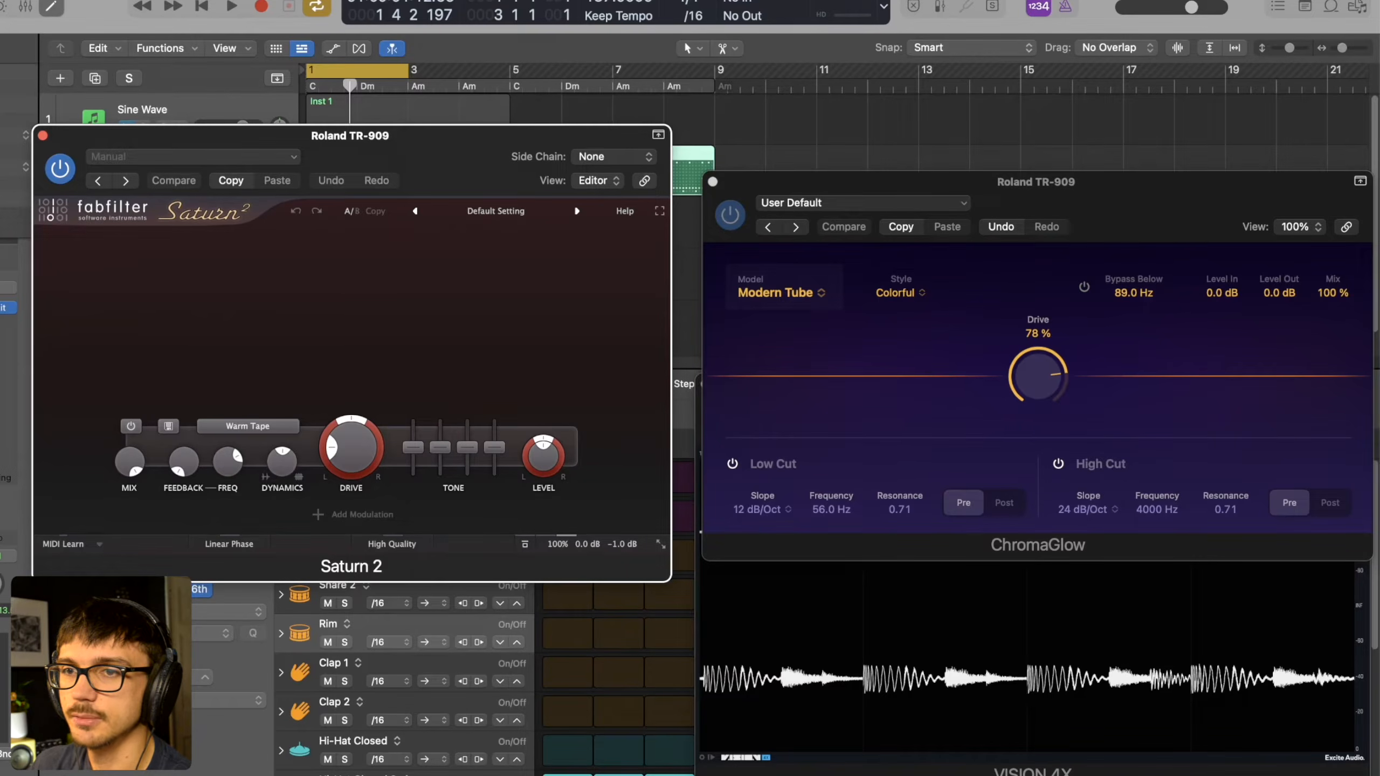
{"action": "left_click", "coordinate": [1, 324]}
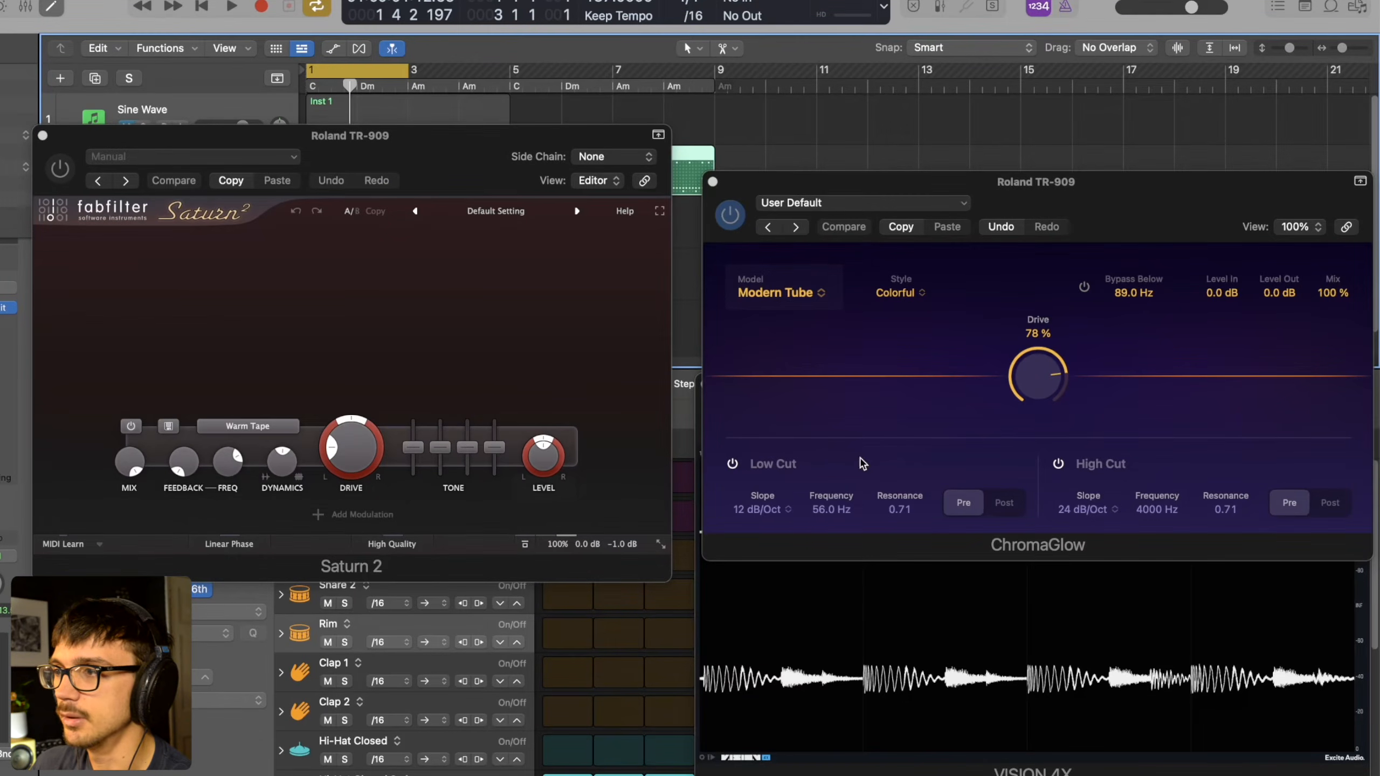
- Set ChromaGlow's model to Magnetic and Saturn 2's distortion style to Clean Tape for comparison
{"action": "left_click", "coordinate": [782, 293]}
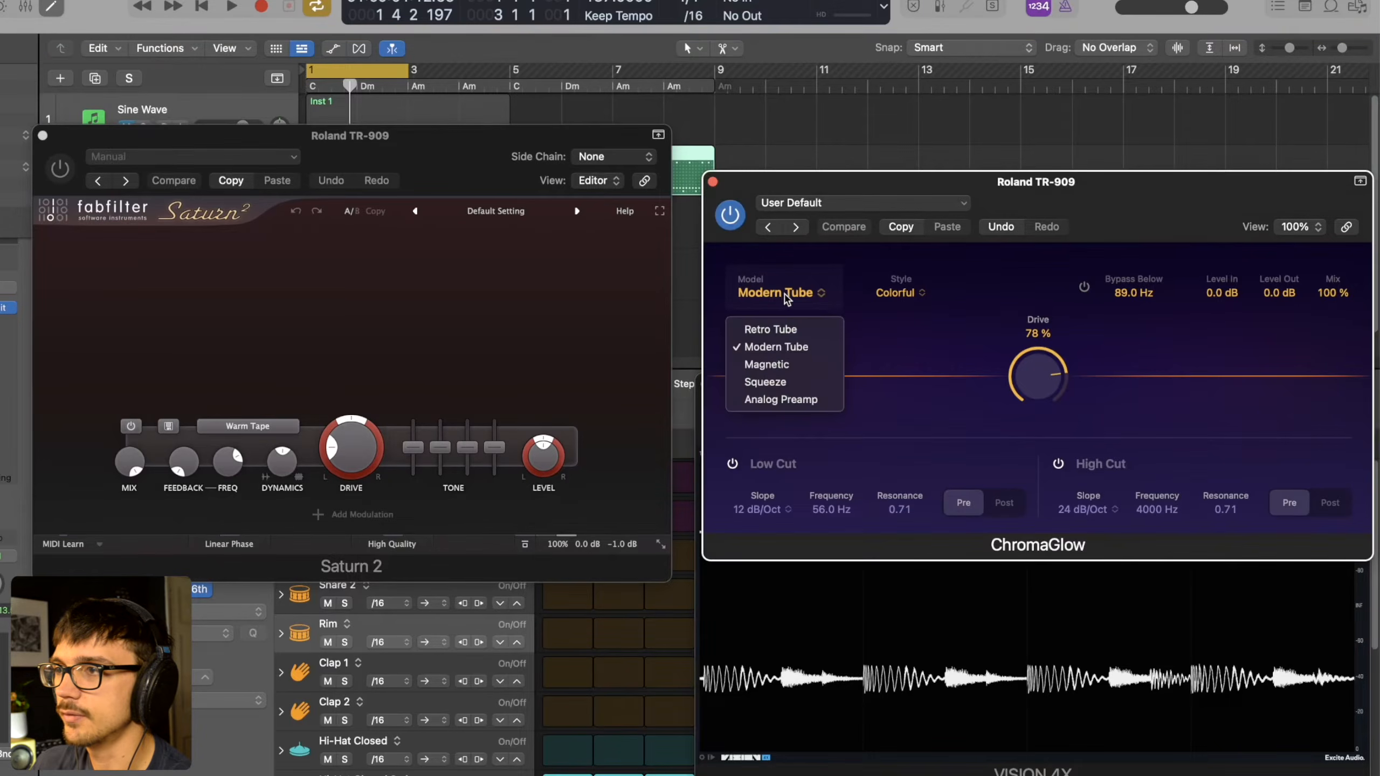
{"action": "left_click", "coordinate": [768, 365]}
{"action": "left_click", "coordinate": [252, 428]}
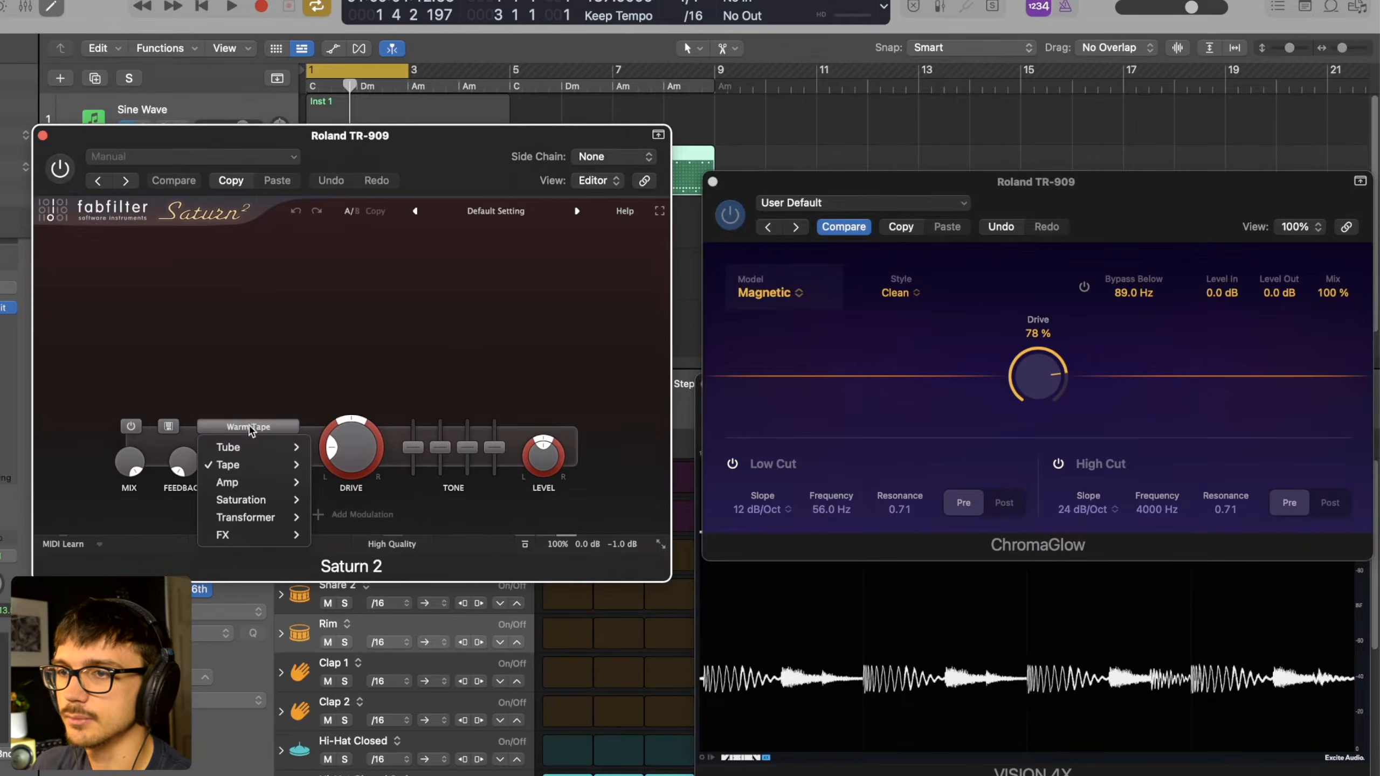
{"action": "mouse_move", "coordinate": [236, 468]}
{"action": "left_click", "coordinate": [343, 482]}
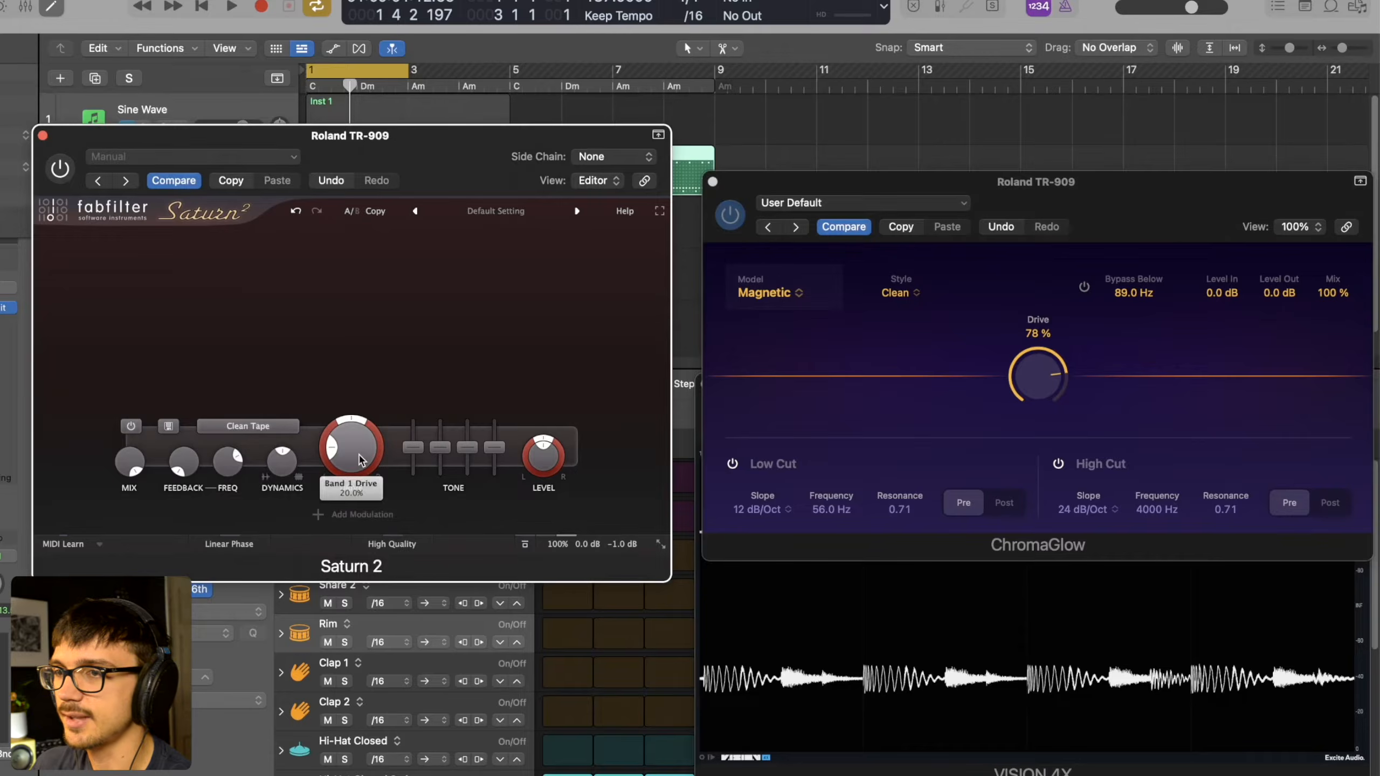
- Set ChromaGlow's Drive to 0% and Level In to 18 dB, and adjust Saturn 2's Drive to match during playback
{"action": "left_click_drag", "start_coordinate": [359, 458], "coordinate": [359, 508]}
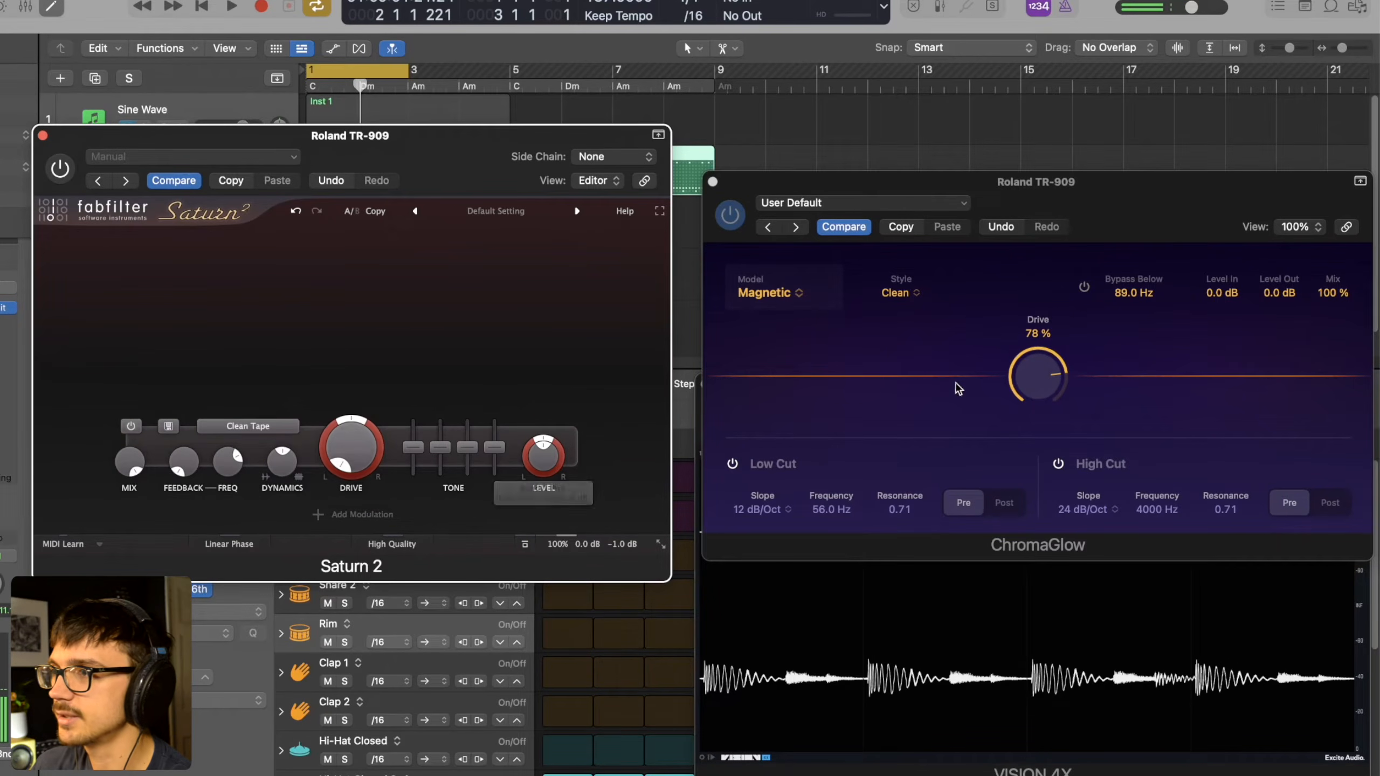
{"action": "left_click", "coordinate": [1028, 384]}
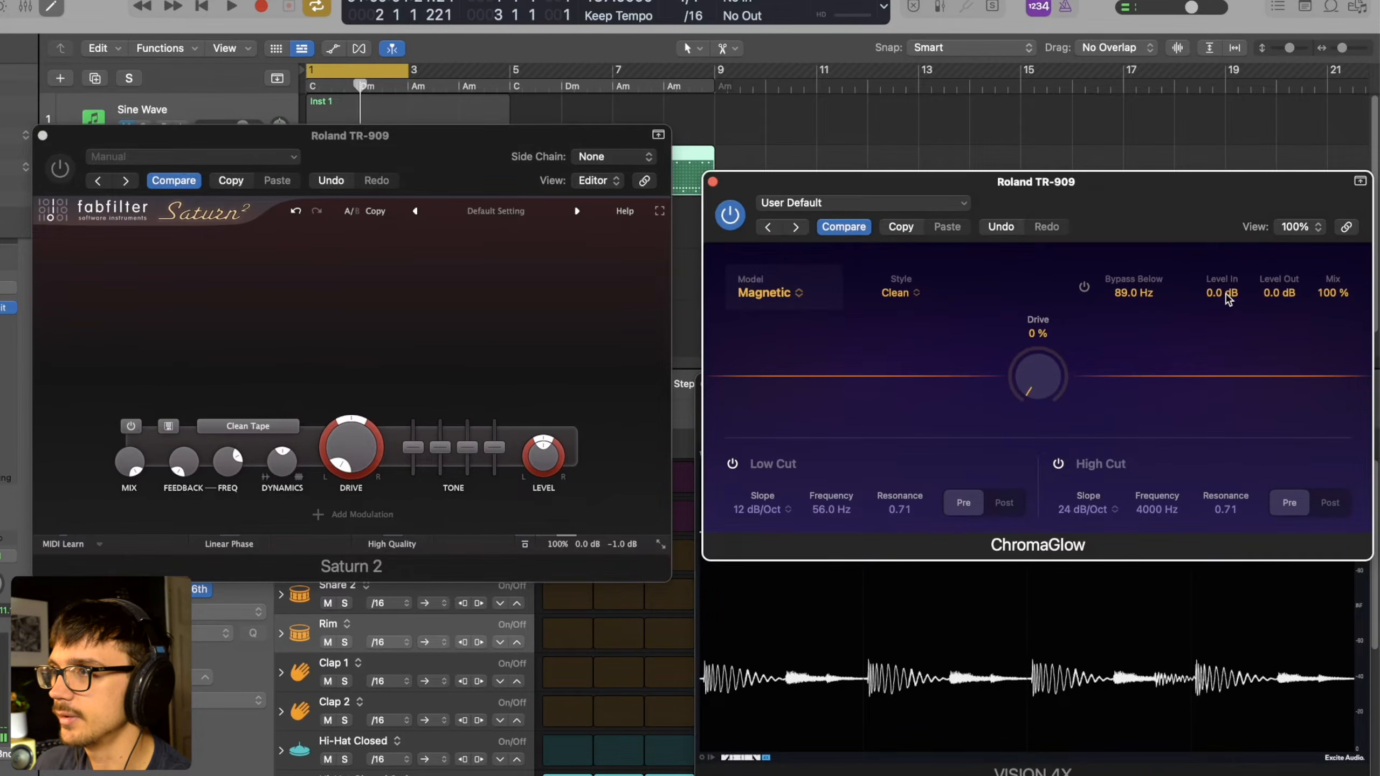
{"action": "type", "text": "18"}
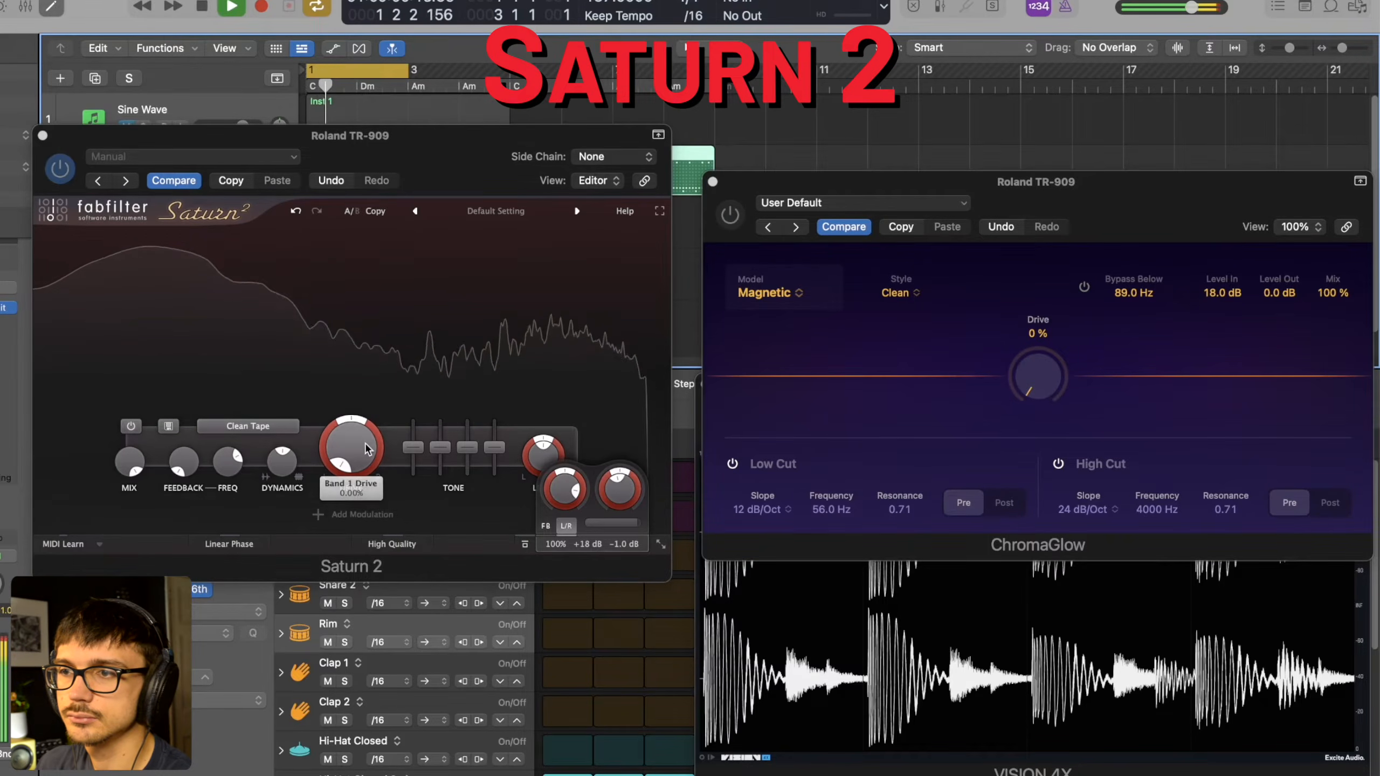
{"action": "left_click_drag", "start_coordinate": [361, 449], "coordinate": [354, 391]}
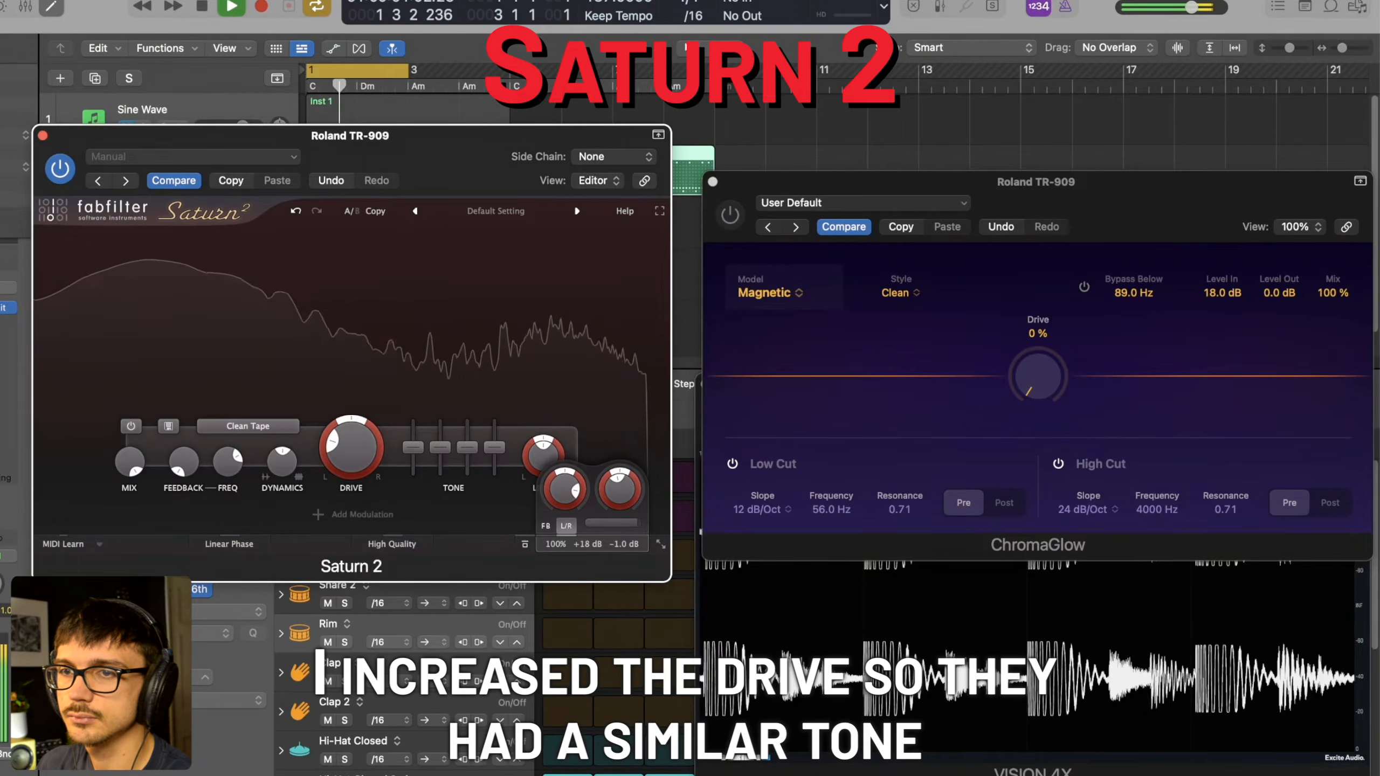
{"action": "key", "text": "space"}
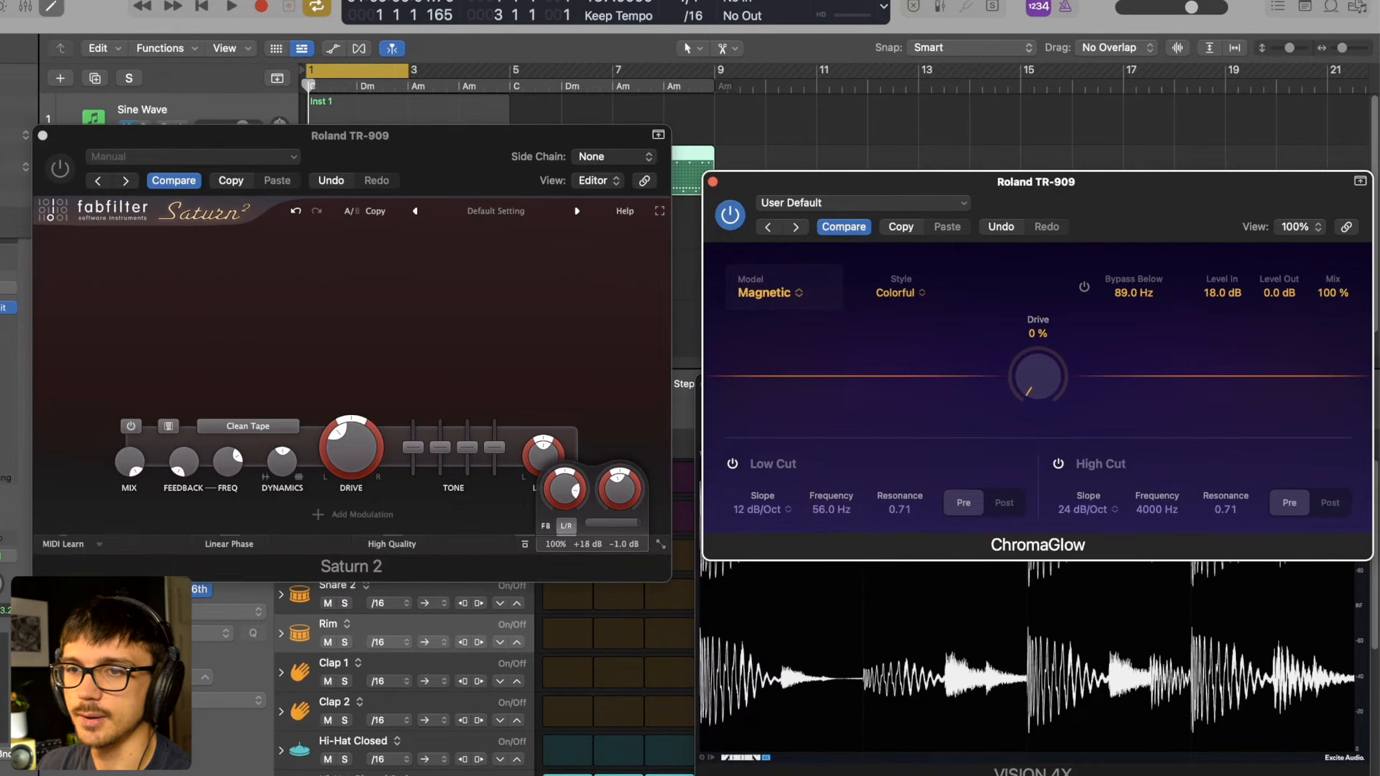
- Replace Saturn 2 with Soundtoys Decapitator on the Roland TR-909 track and compare it with ChromaGlow during playback
{"action": "left_click", "coordinate": [2, 356]}
{"action": "mouse_move", "coordinate": [11, 771]}
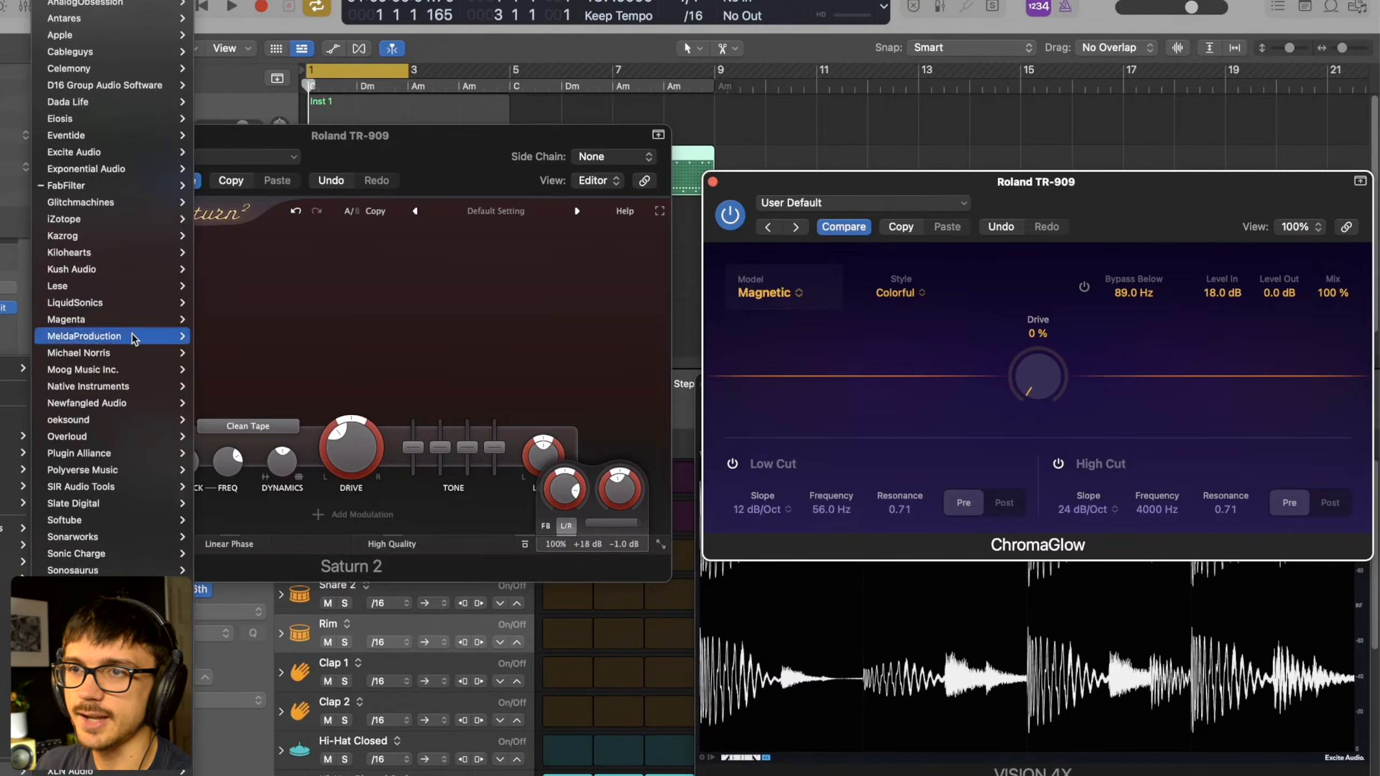
{"action": "mouse_move", "coordinate": [109, 587]}
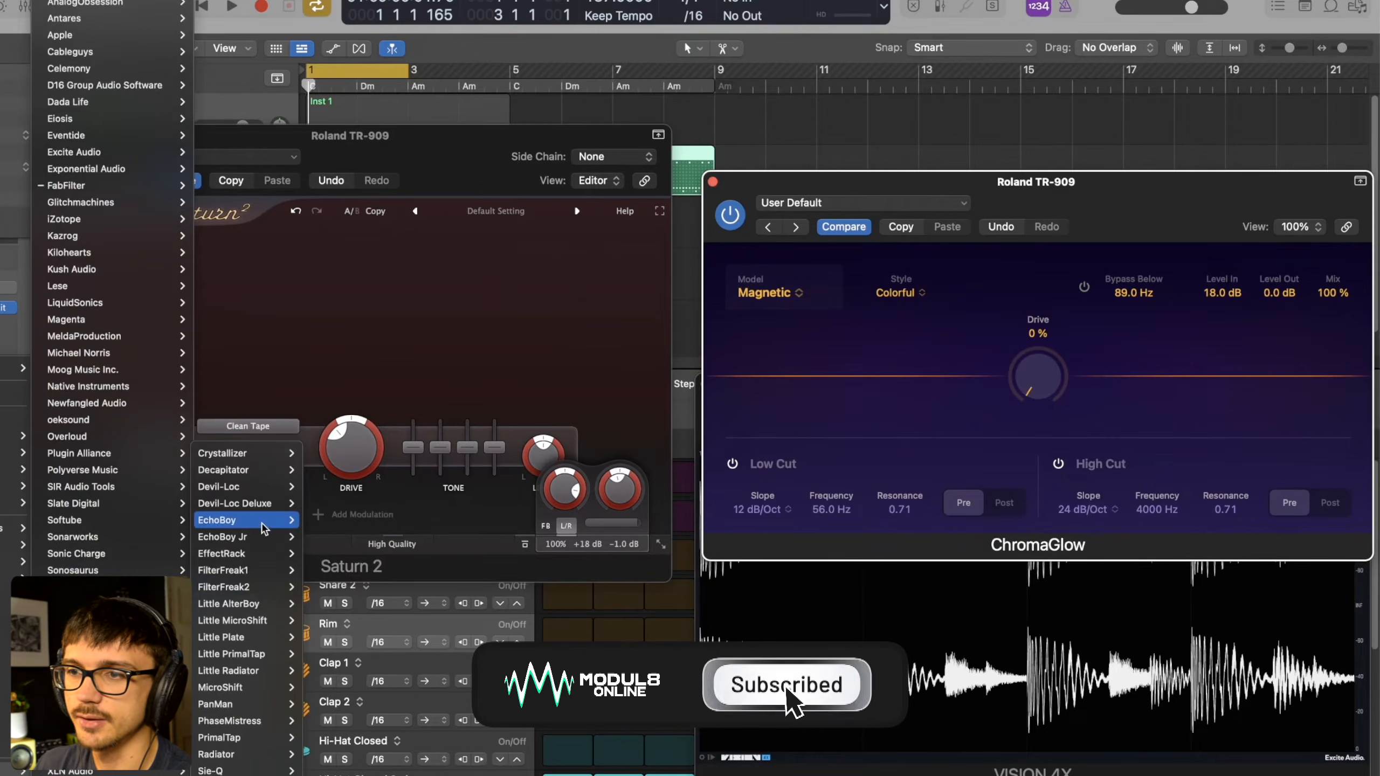
{"action": "left_click", "coordinate": [260, 473]}
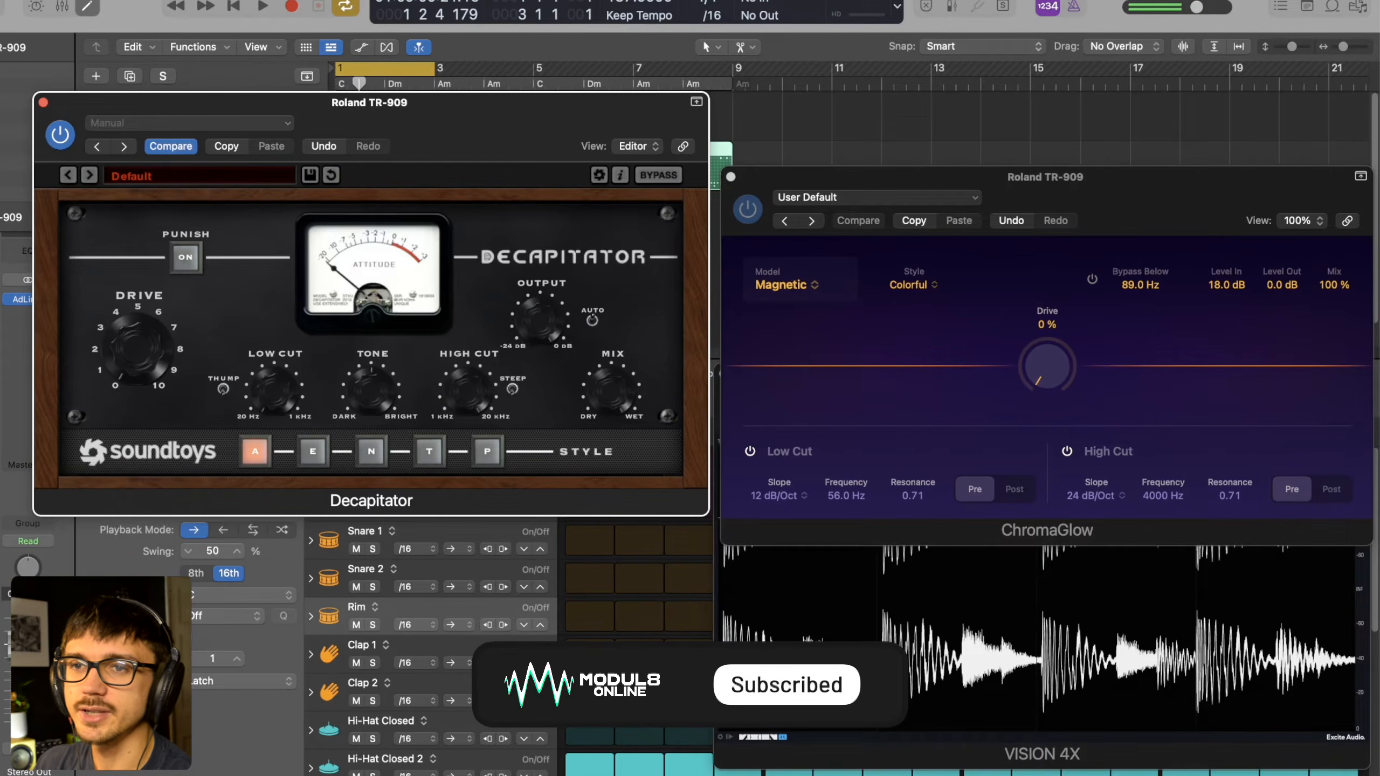
{"action": "left_click", "coordinate": [1, 326]}
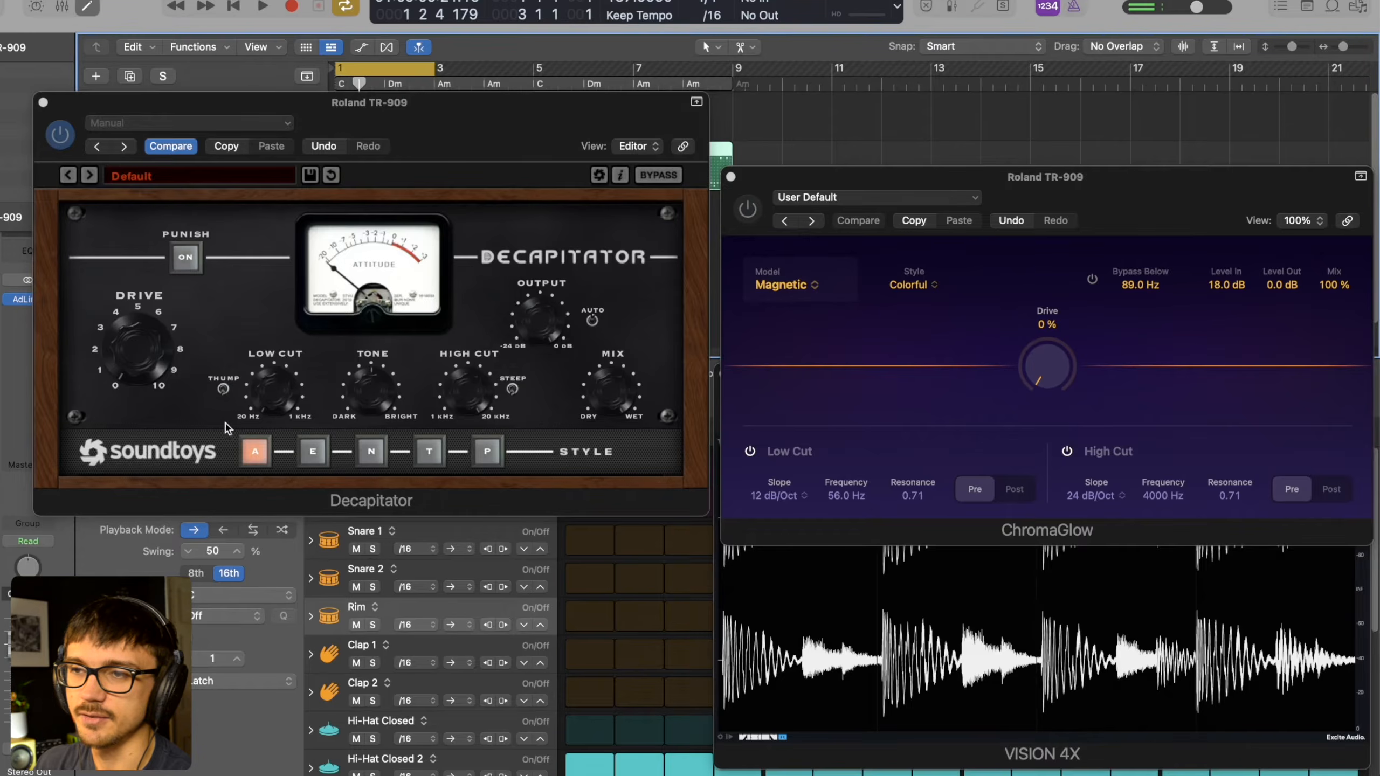
{"action": "left_click", "coordinate": [163, 354]}
{"action": "key", "text": "space"}
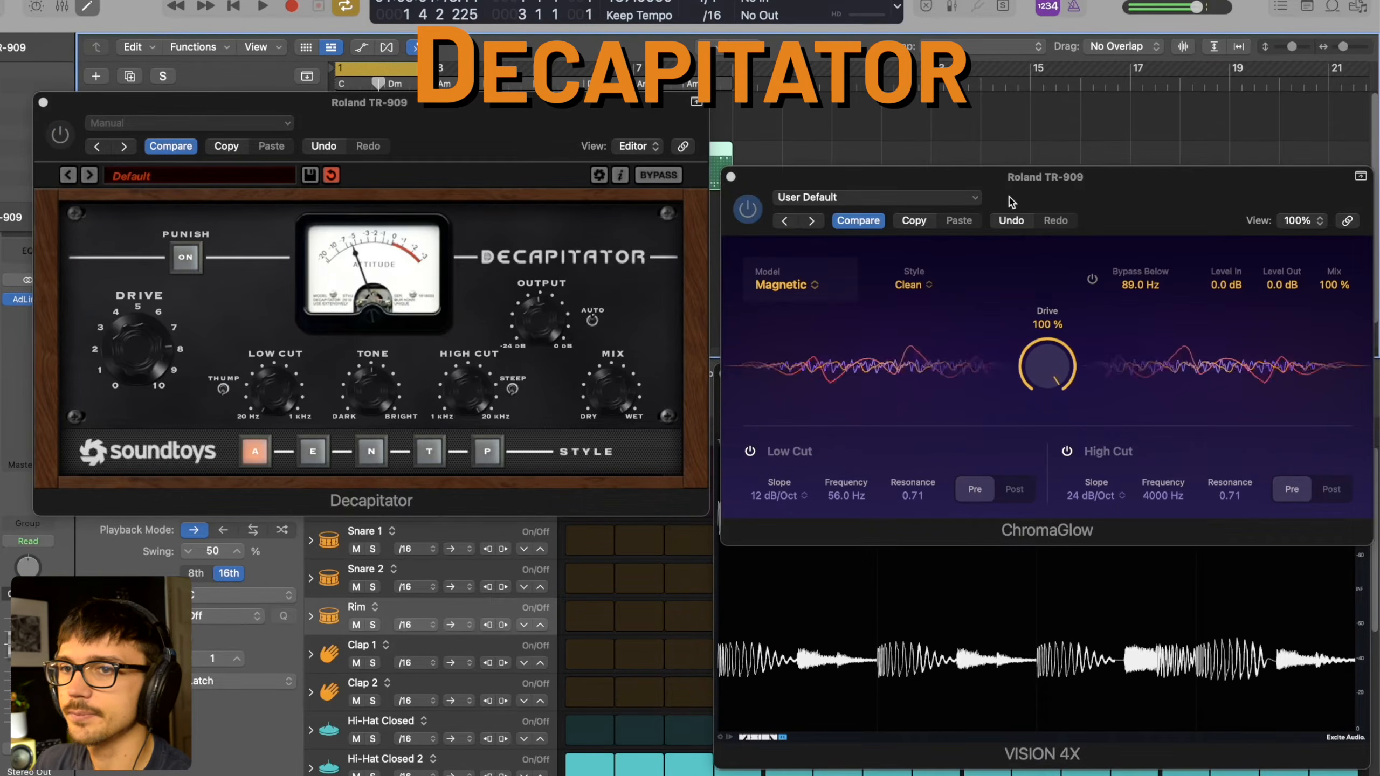
- Set ChromaGlow to the Retro Tube model in Colorful style and alternate it with Decapitator during playback
{"action": "left_click", "coordinate": [796, 283]}
{"action": "left_click", "coordinate": [662, 300]}
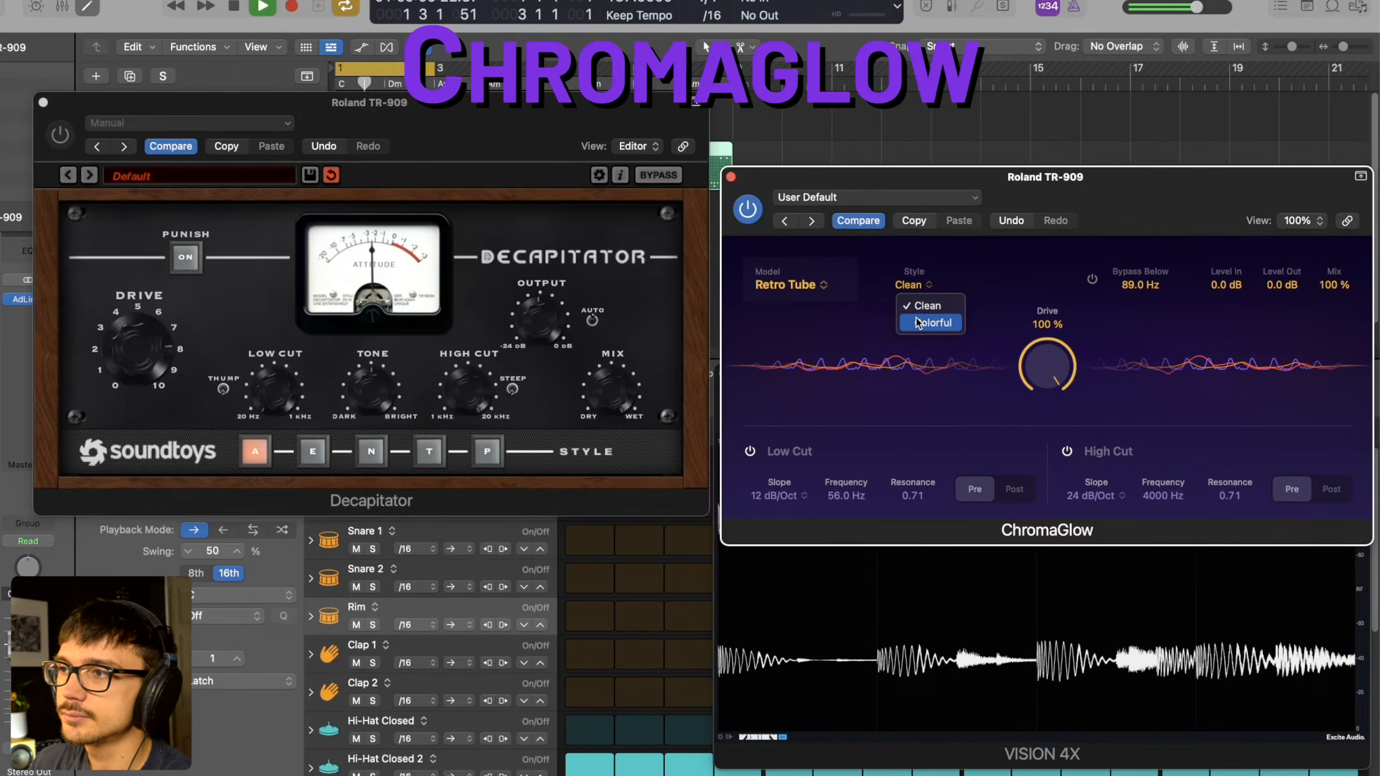
{"action": "left_click", "coordinate": [934, 322]}
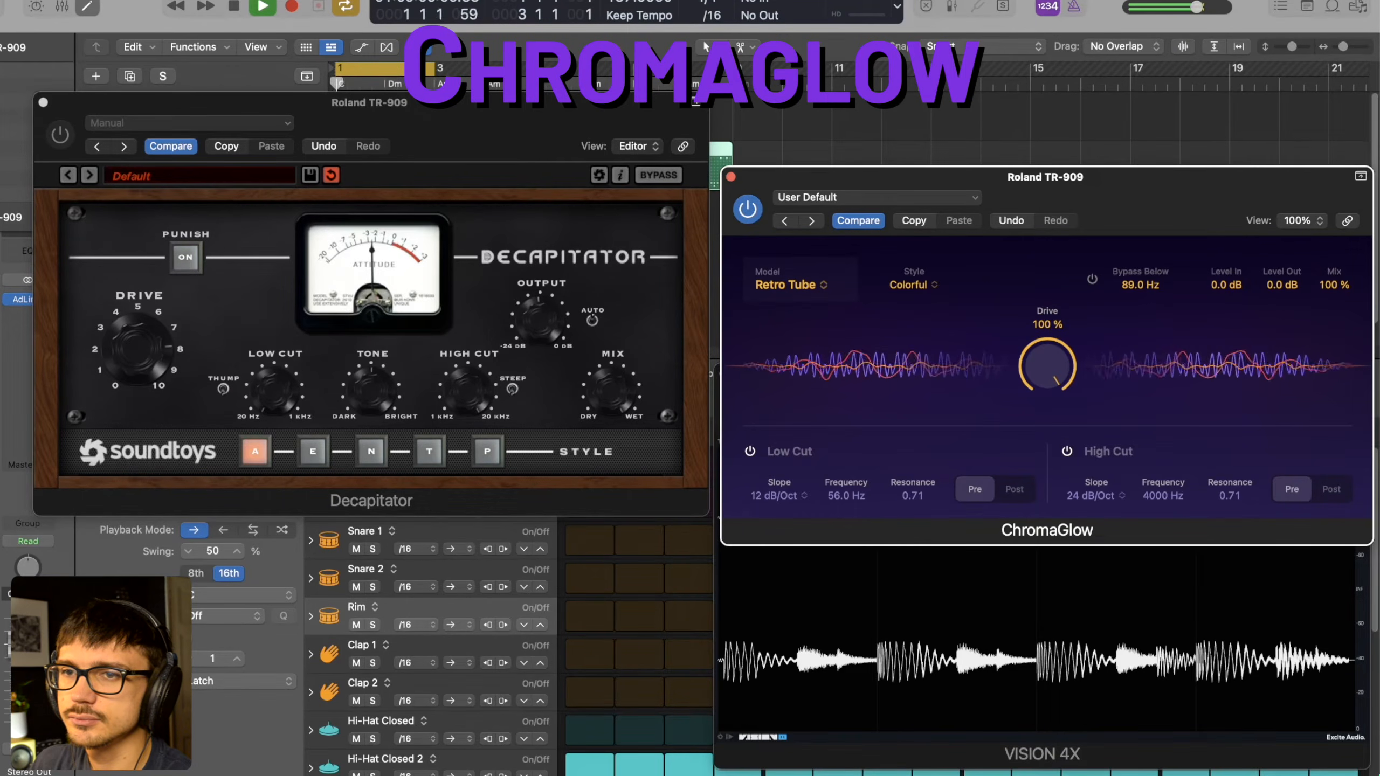
{"action": "left_click", "coordinate": [1, 381]}
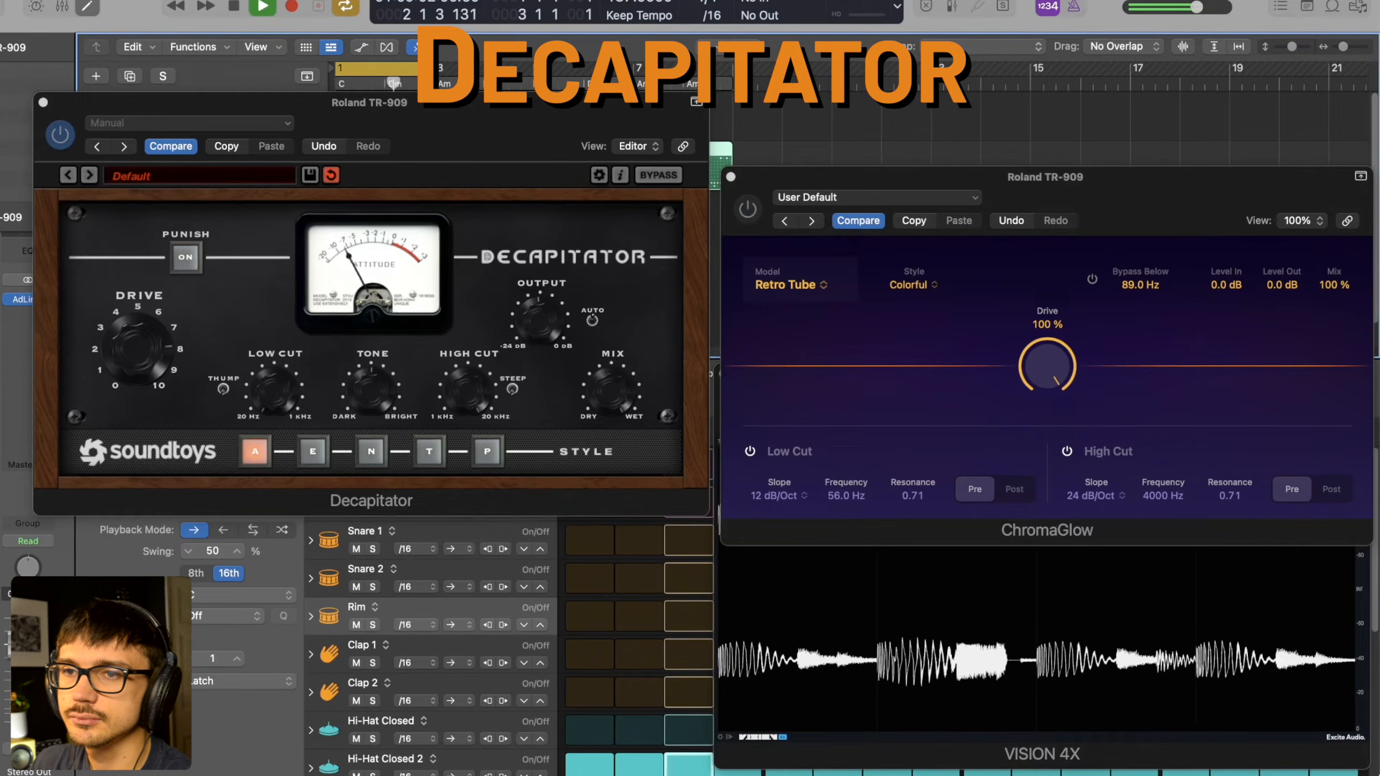
{"action": "left_click", "coordinate": [141, 376]}
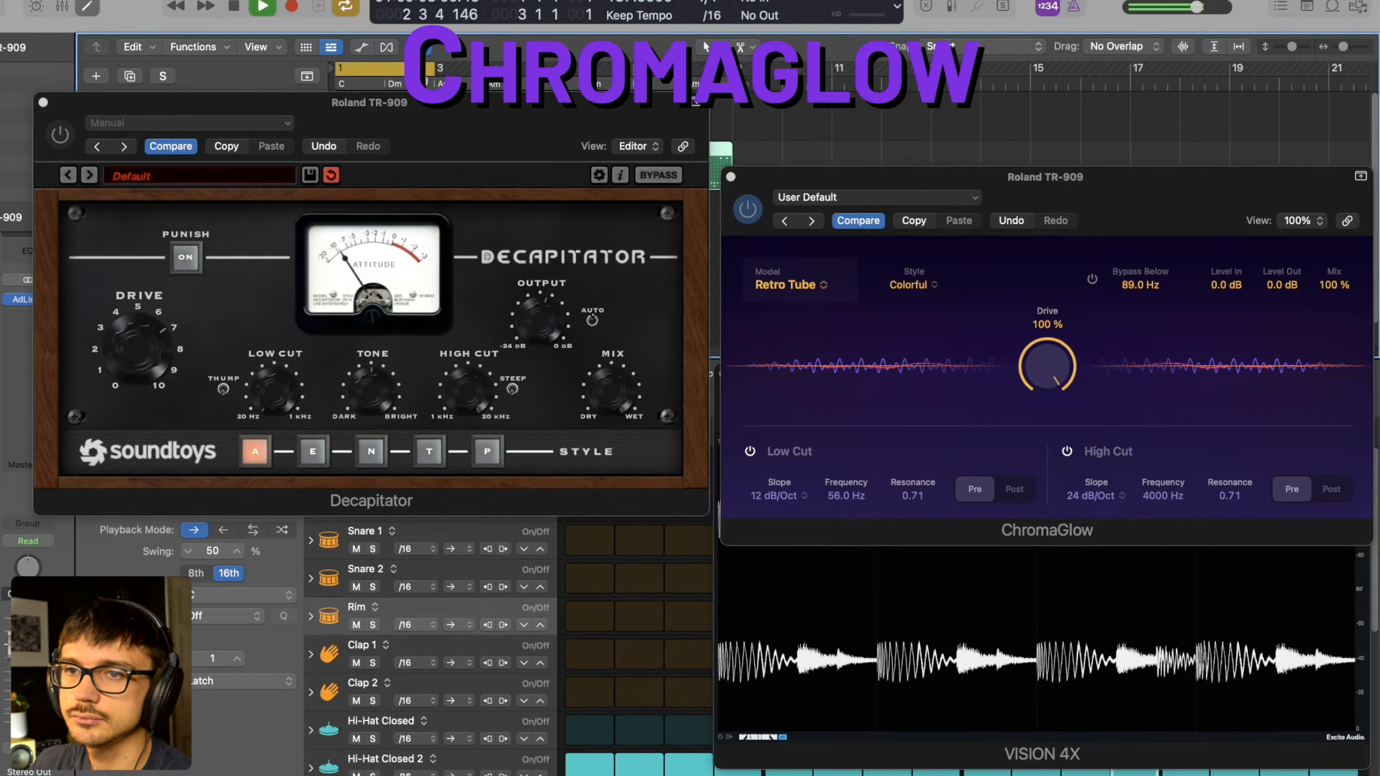
{"action": "key", "text": "space"}
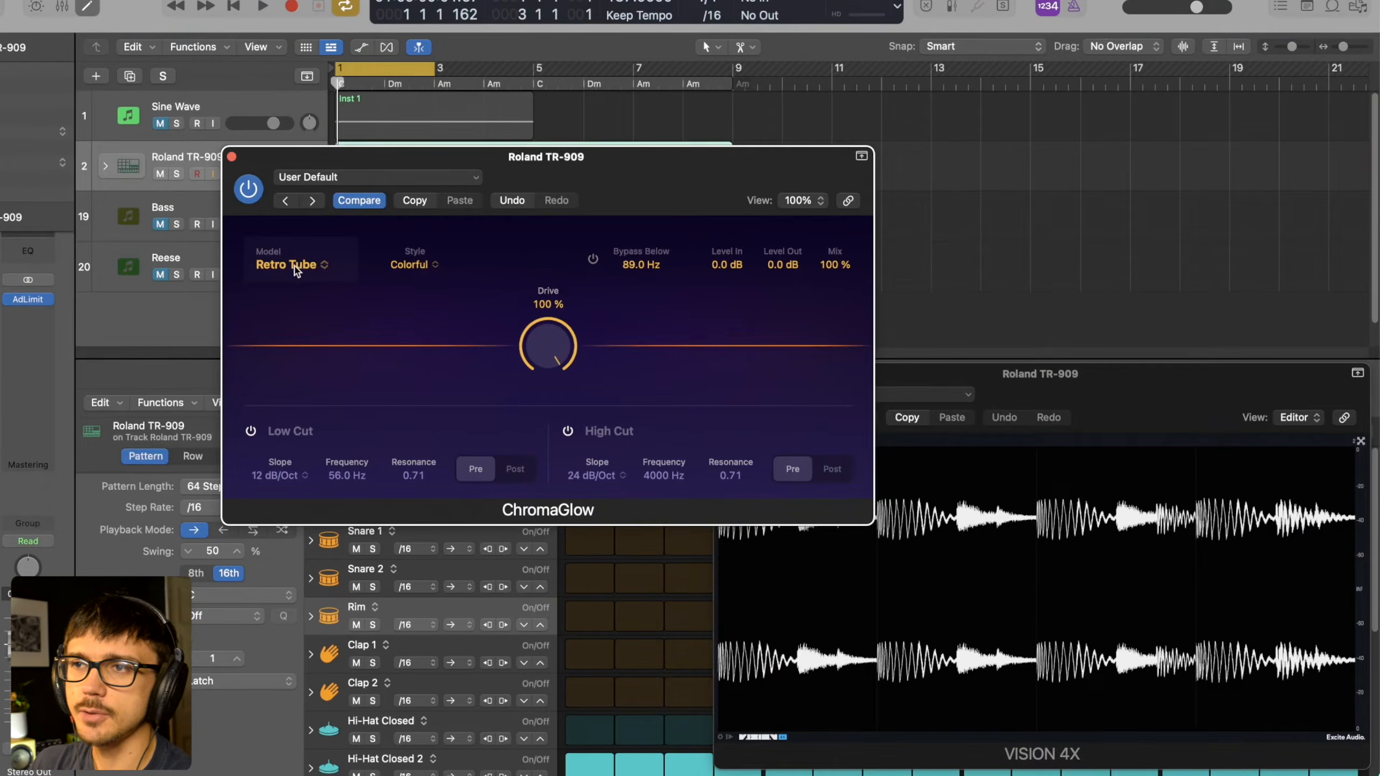
- Set ChromaGlow's model to Magnetic and compare its Colorful and Clean styles during playback, ending on Clean
{"action": "left_click", "coordinate": [285, 265]}
{"action": "left_click", "coordinate": [296, 317]}
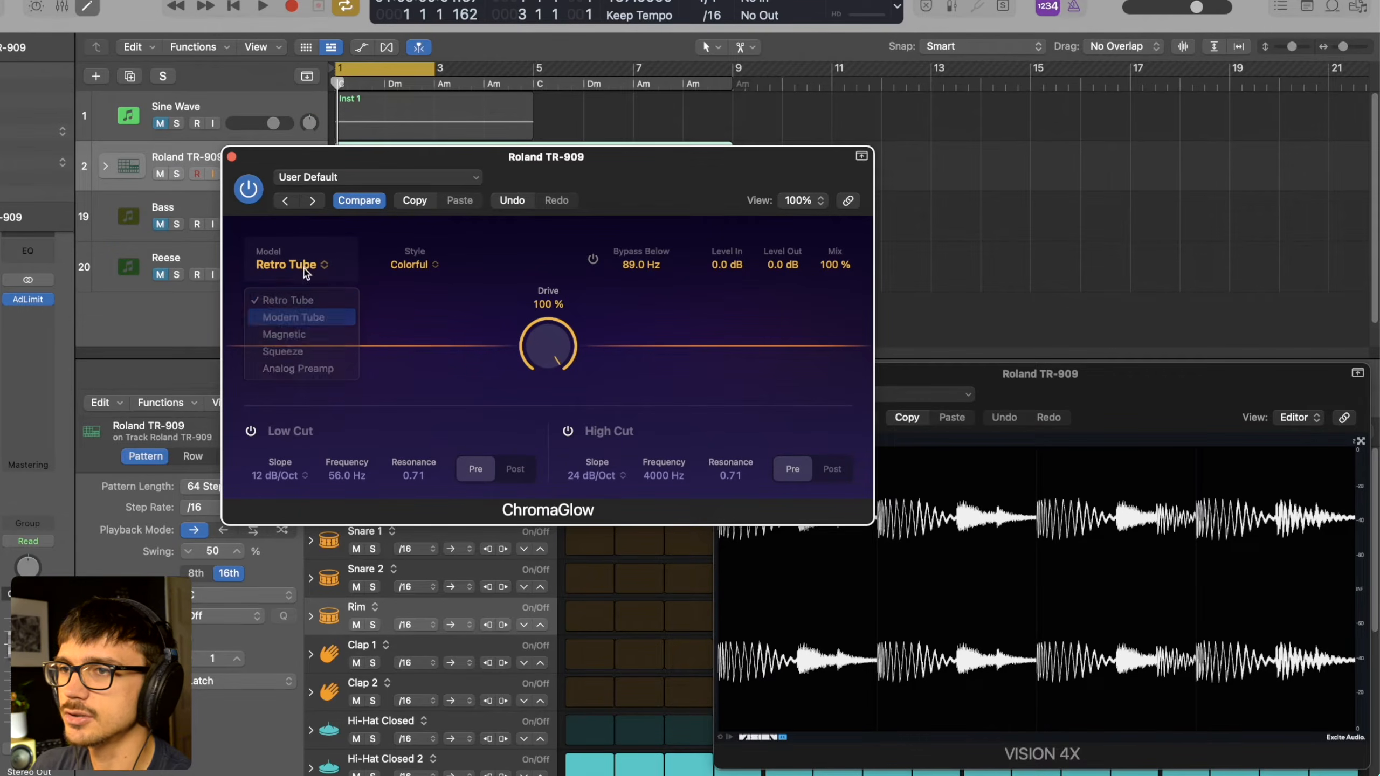
{"action": "left_click", "coordinate": [293, 333]}
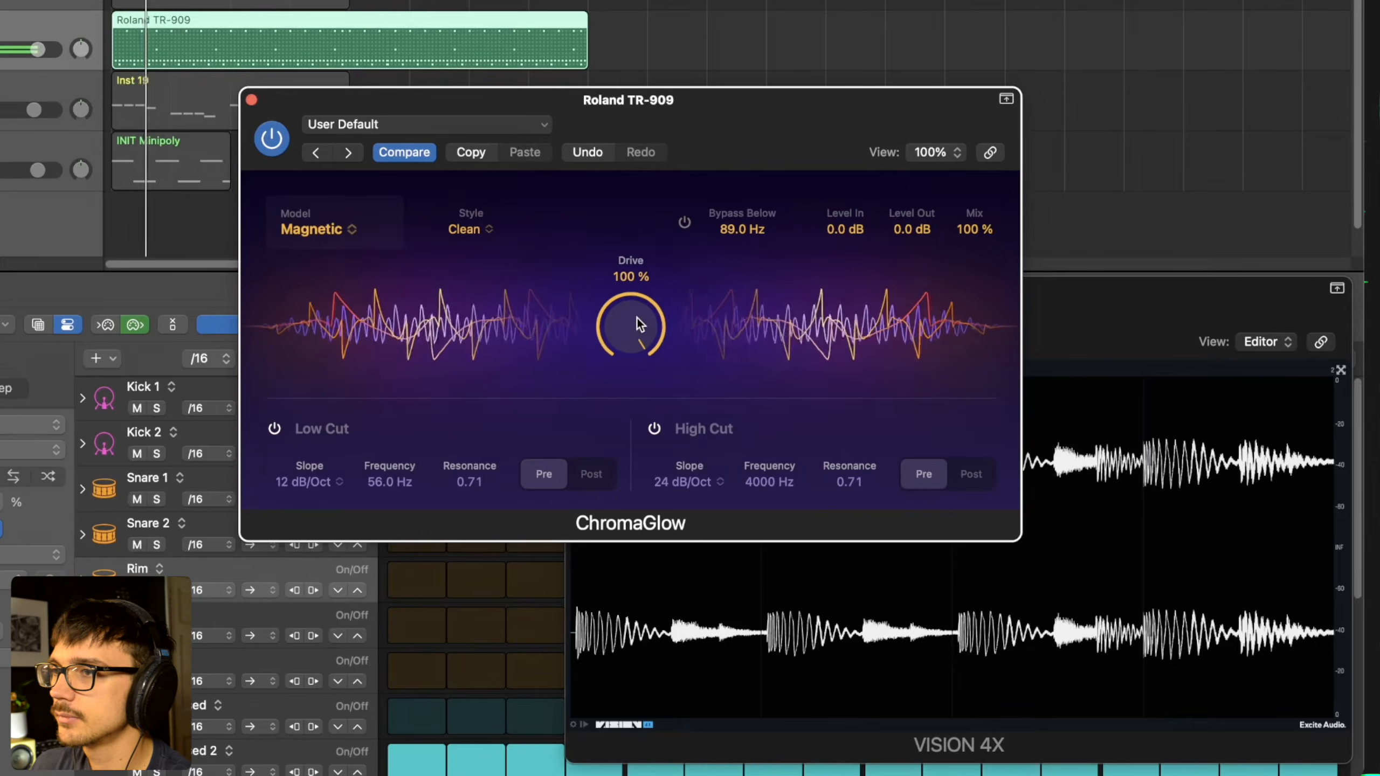
{"action": "left_click", "coordinate": [470, 229]}
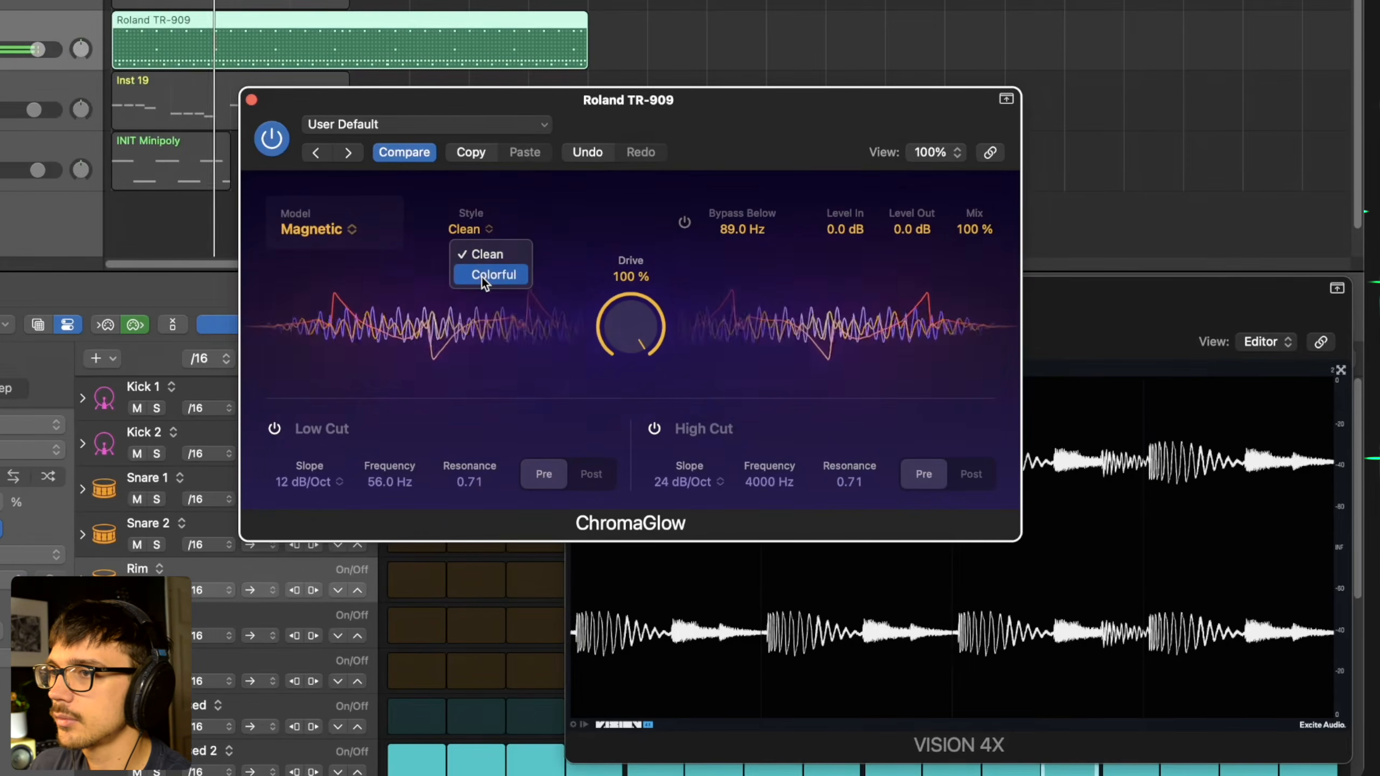
{"action": "left_click", "coordinate": [482, 276]}
{"action": "left_click", "coordinate": [470, 230]}
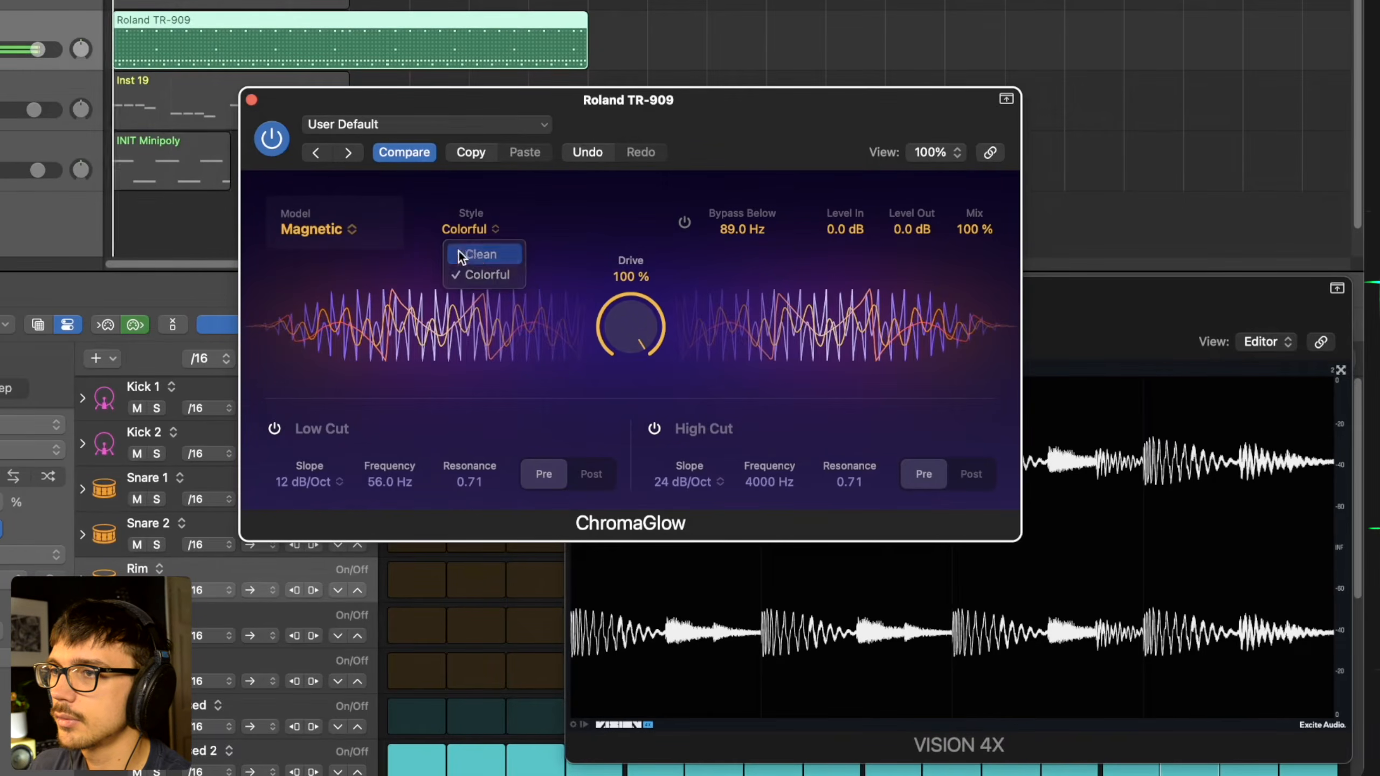
{"action": "left_click", "coordinate": [468, 253]}
- Try the Modern Tube model in Clean style during playback, and return to the Magnetic model
{"action": "left_click", "coordinate": [318, 227]}
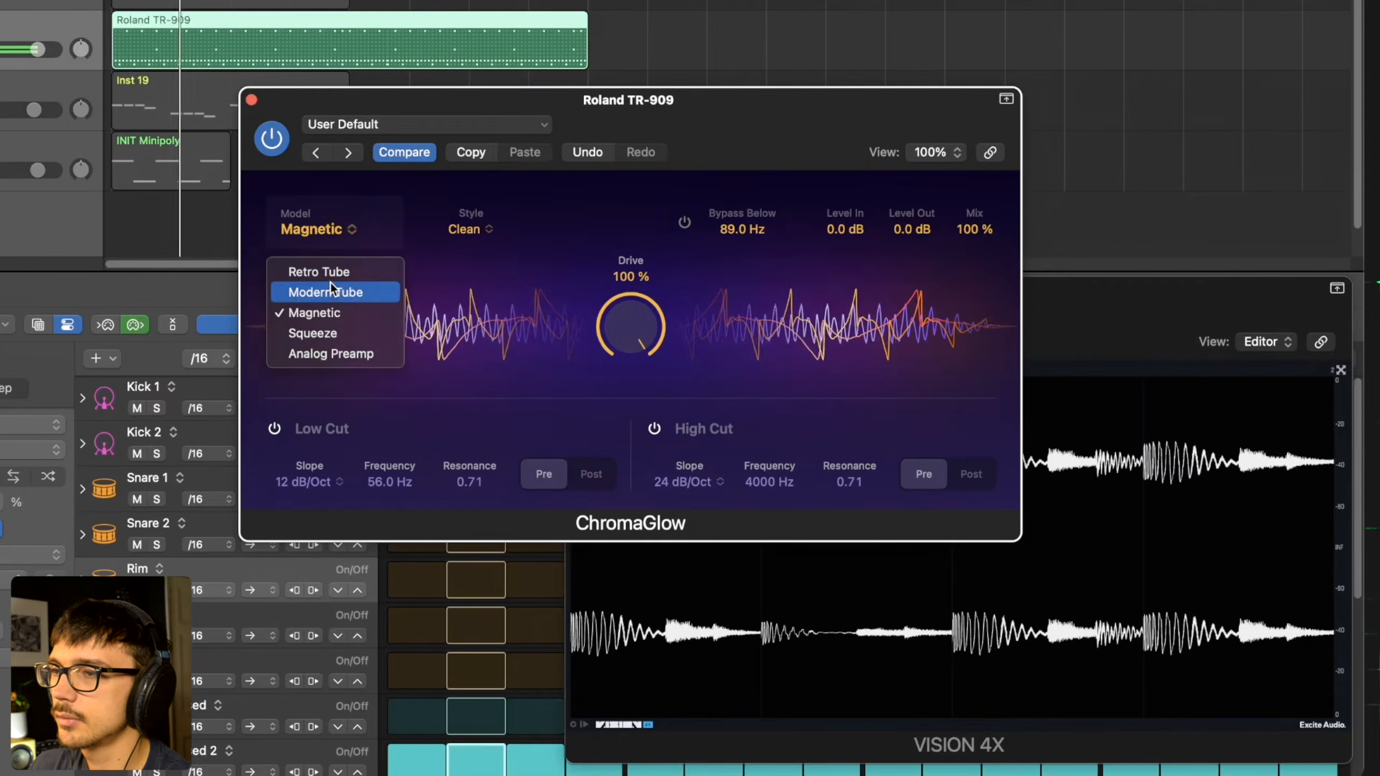
{"action": "left_click", "coordinate": [329, 292]}
{"action": "left_click", "coordinate": [332, 231]}
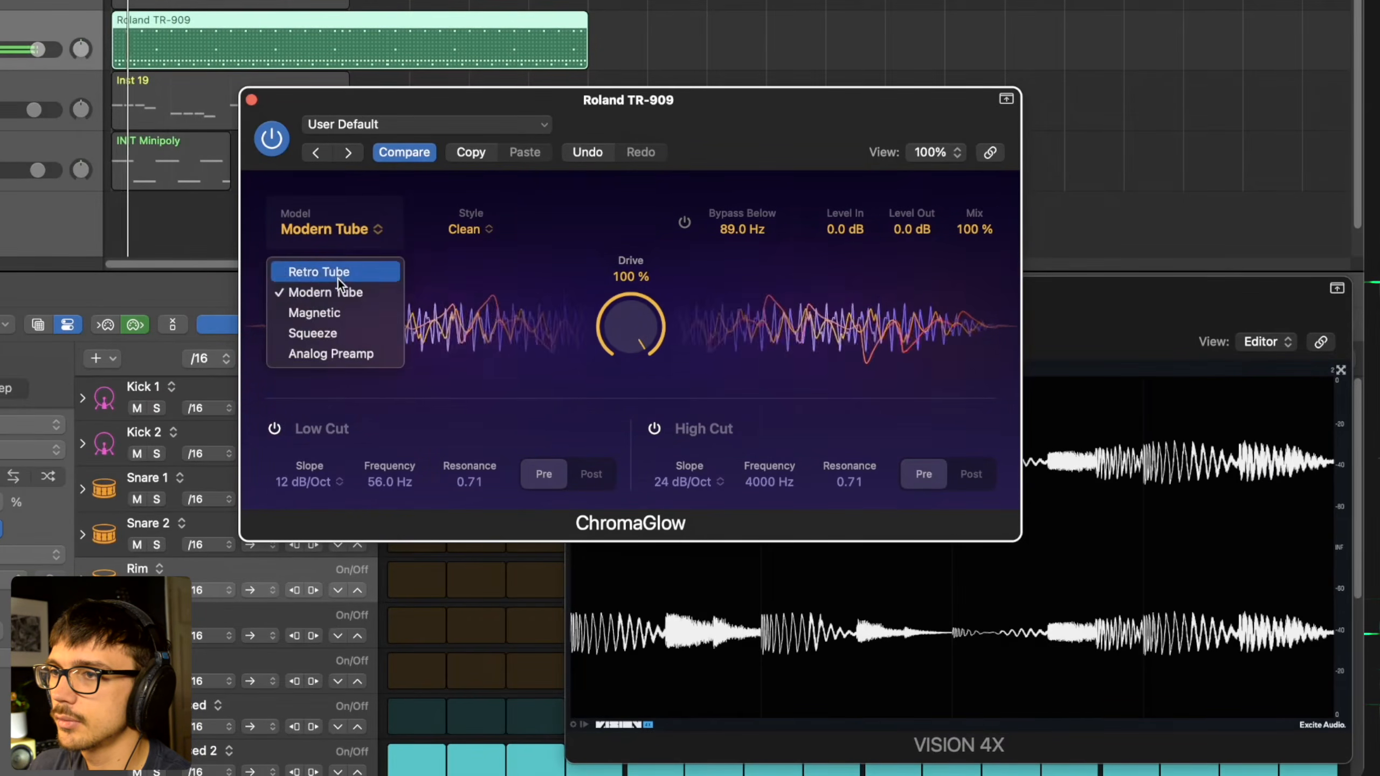
{"action": "left_click", "coordinate": [315, 312]}
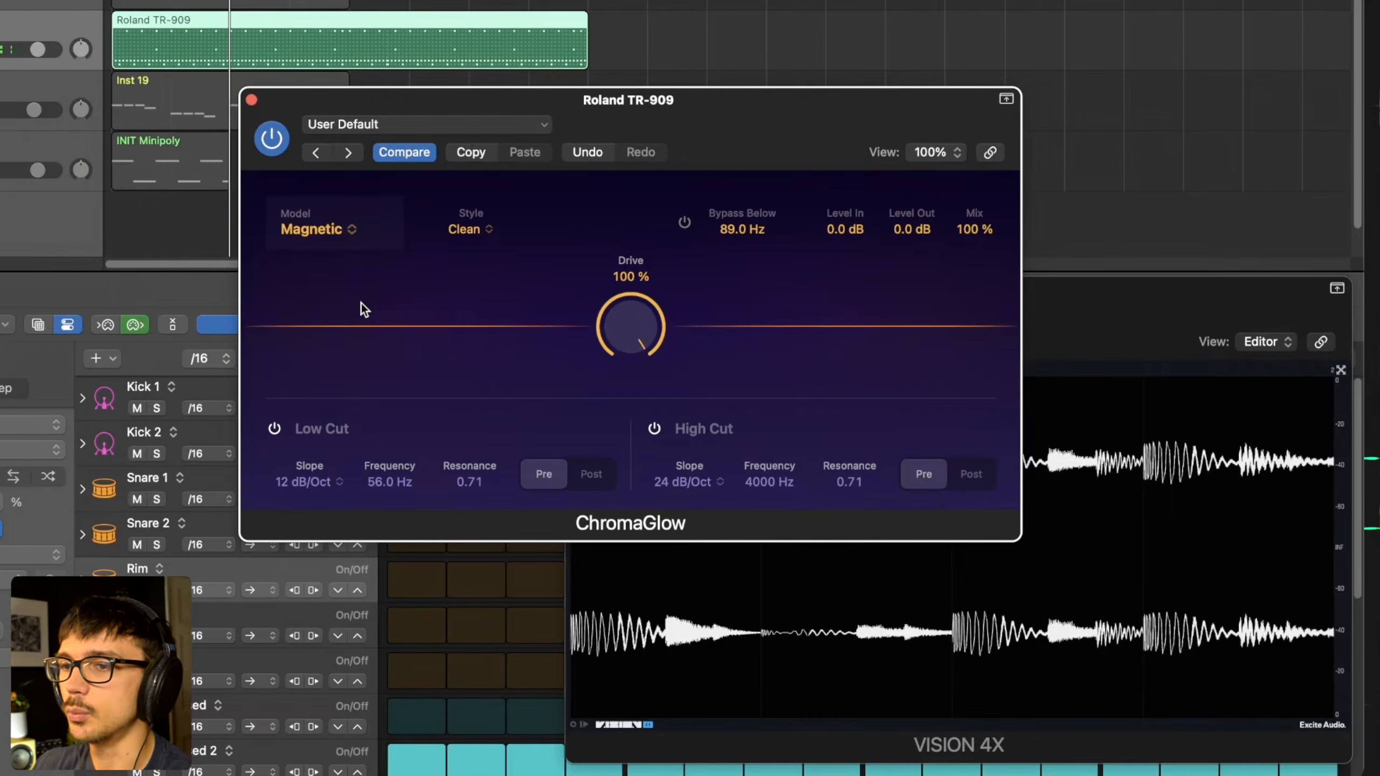
- Raise ChromaGlow's Level In to 9.7 dB and change the Magnetic style to Colorful
{"action": "mouse_move", "coordinate": [851, 221]}
{"action": "left_mouse_down"}
{"action": "mouse_move", "coordinate": [852, 185]}
{"action": "mouse_move", "coordinate": [855, 206]}
{"action": "left_mouse_up"}
{"action": "left_click", "coordinate": [470, 230]}
{"action": "left_click", "coordinate": [482, 274]}
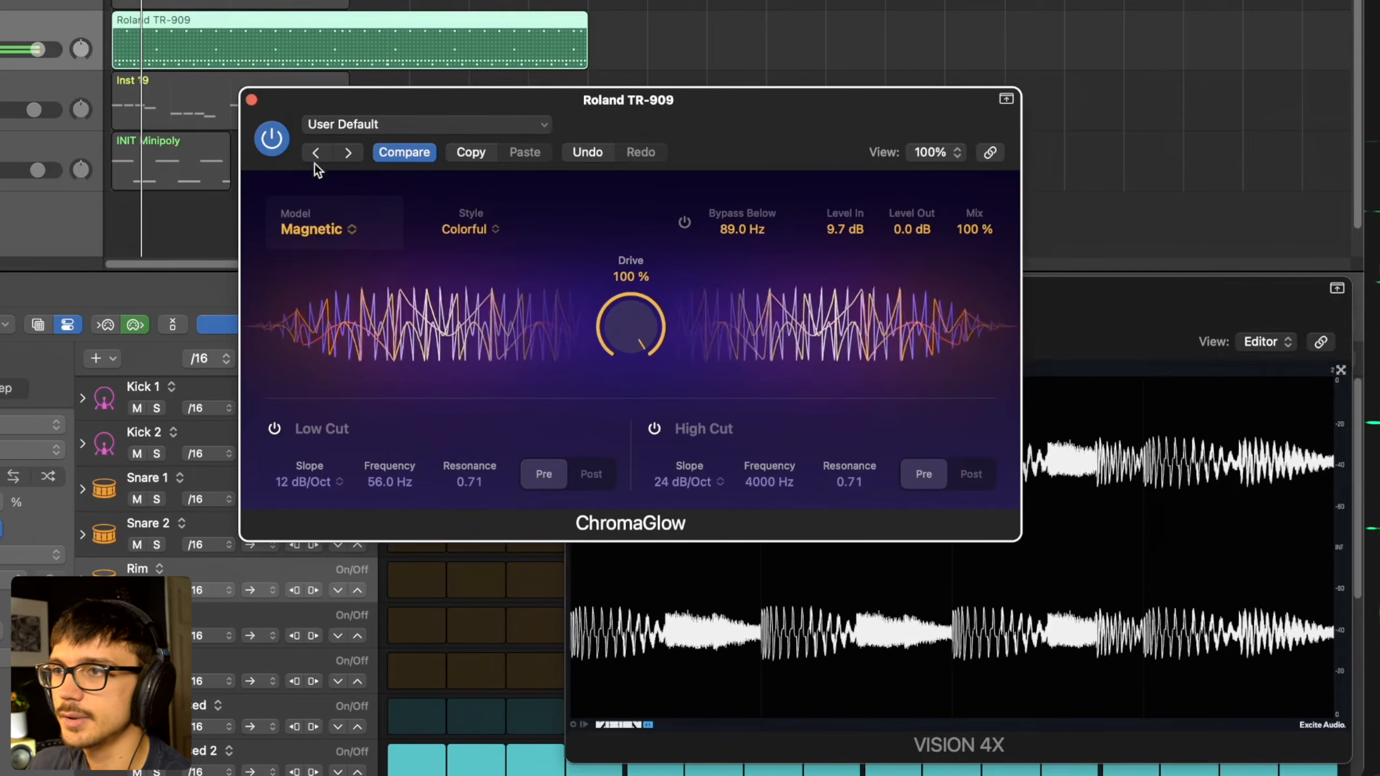
- Compare the drums with ChromaGlow bypassed and active during playback, and leave it active
{"action": "key", "text": "space"}
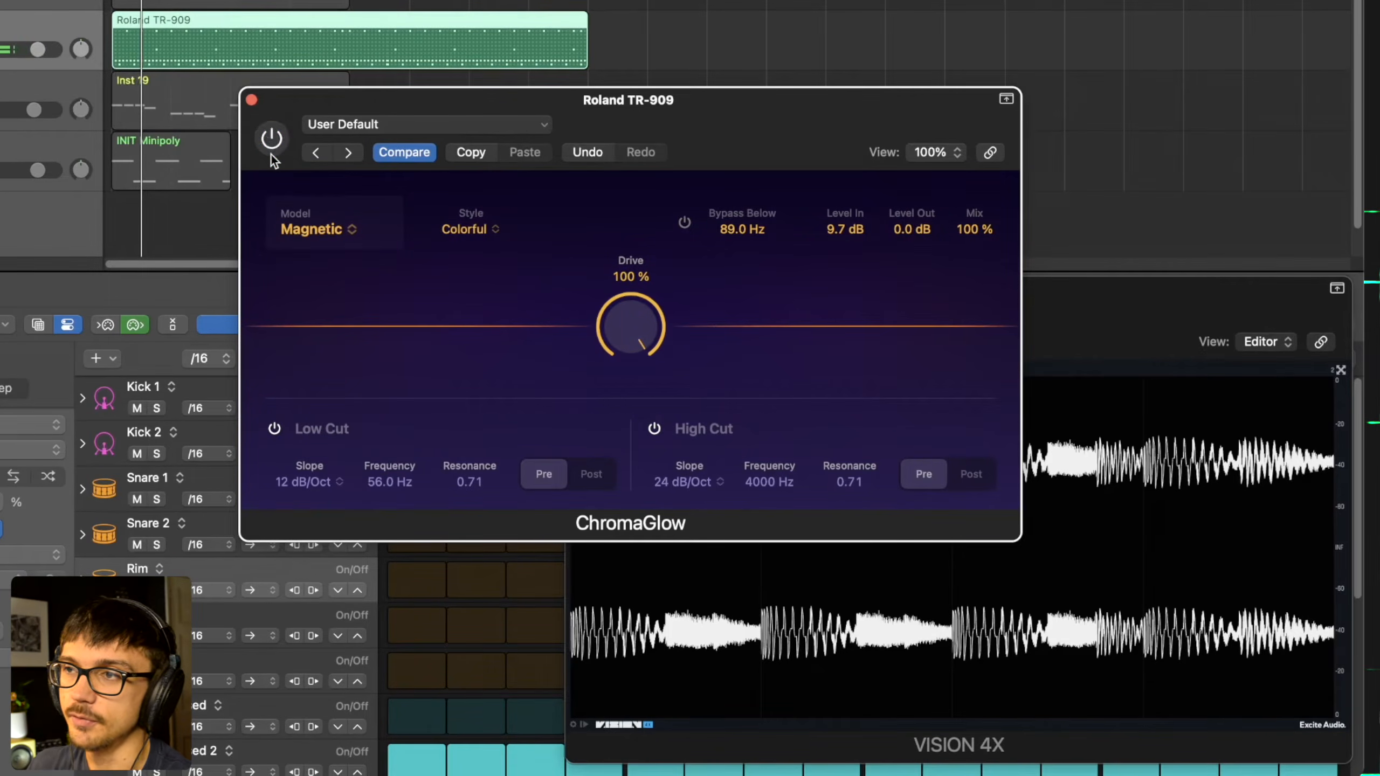
{"action": "key", "text": "space"}
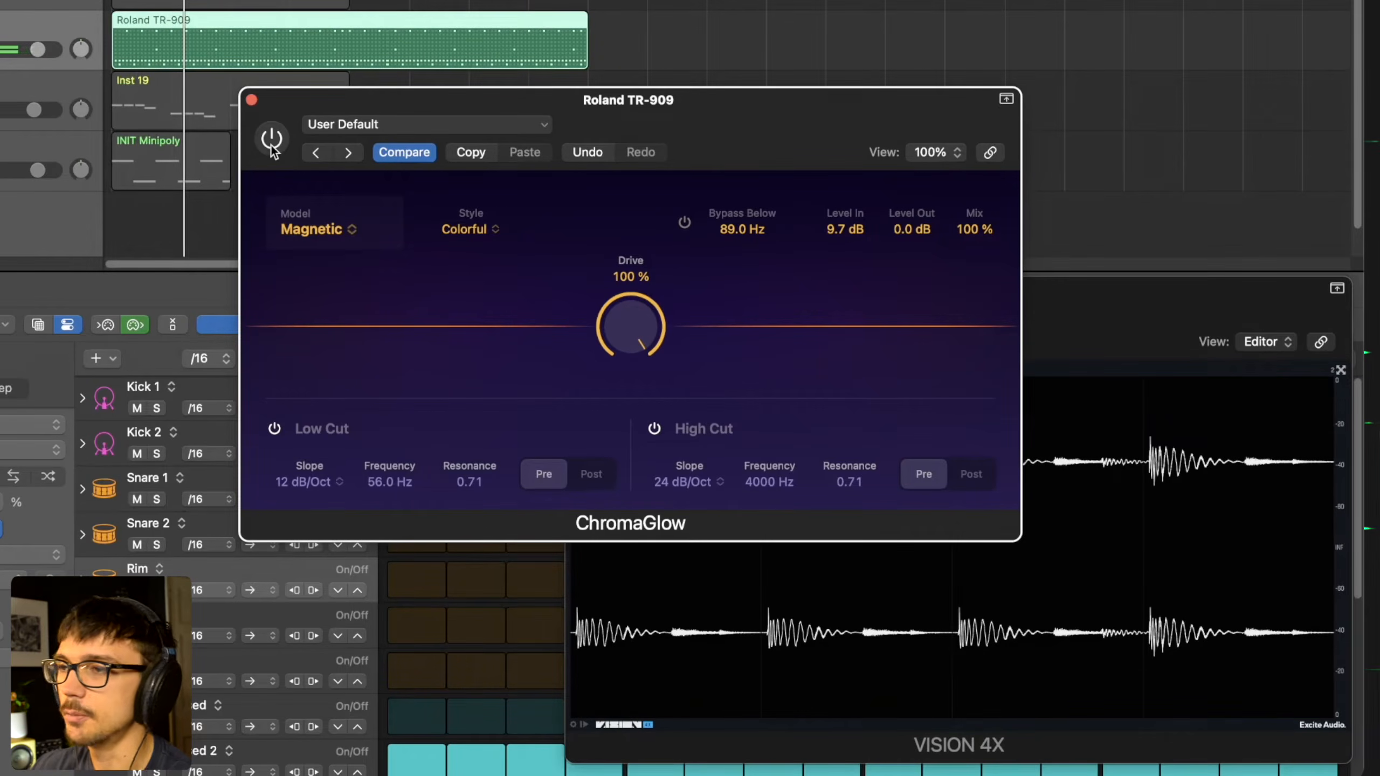
{"action": "left_click", "coordinate": [272, 142]}
- Set ChromaGlow's model to Squeeze and move its window clear of the VISION 4X display
{"action": "left_click", "coordinate": [313, 229]}
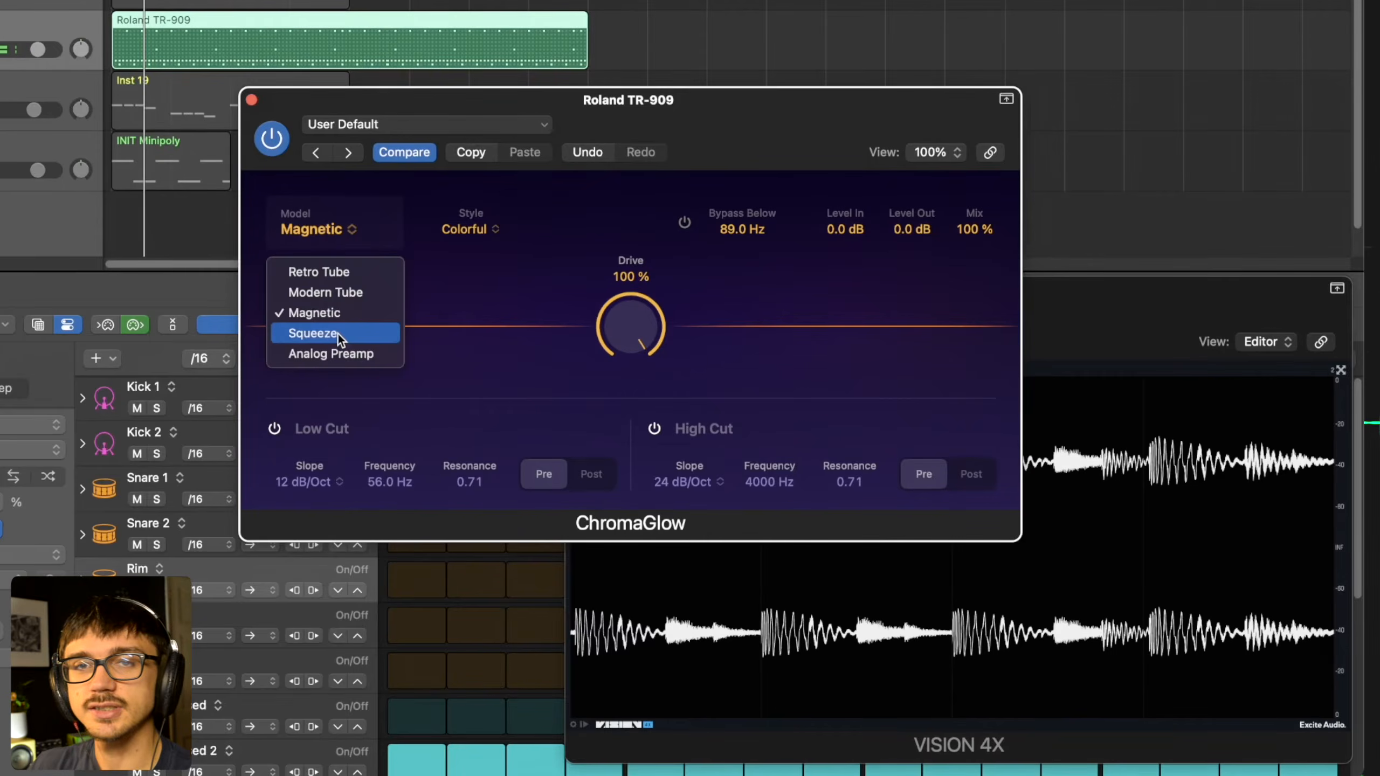
{"action": "left_click", "coordinate": [338, 334]}
{"action": "left_click_drag", "start_coordinate": [630, 100], "coordinate": [141, 94]}
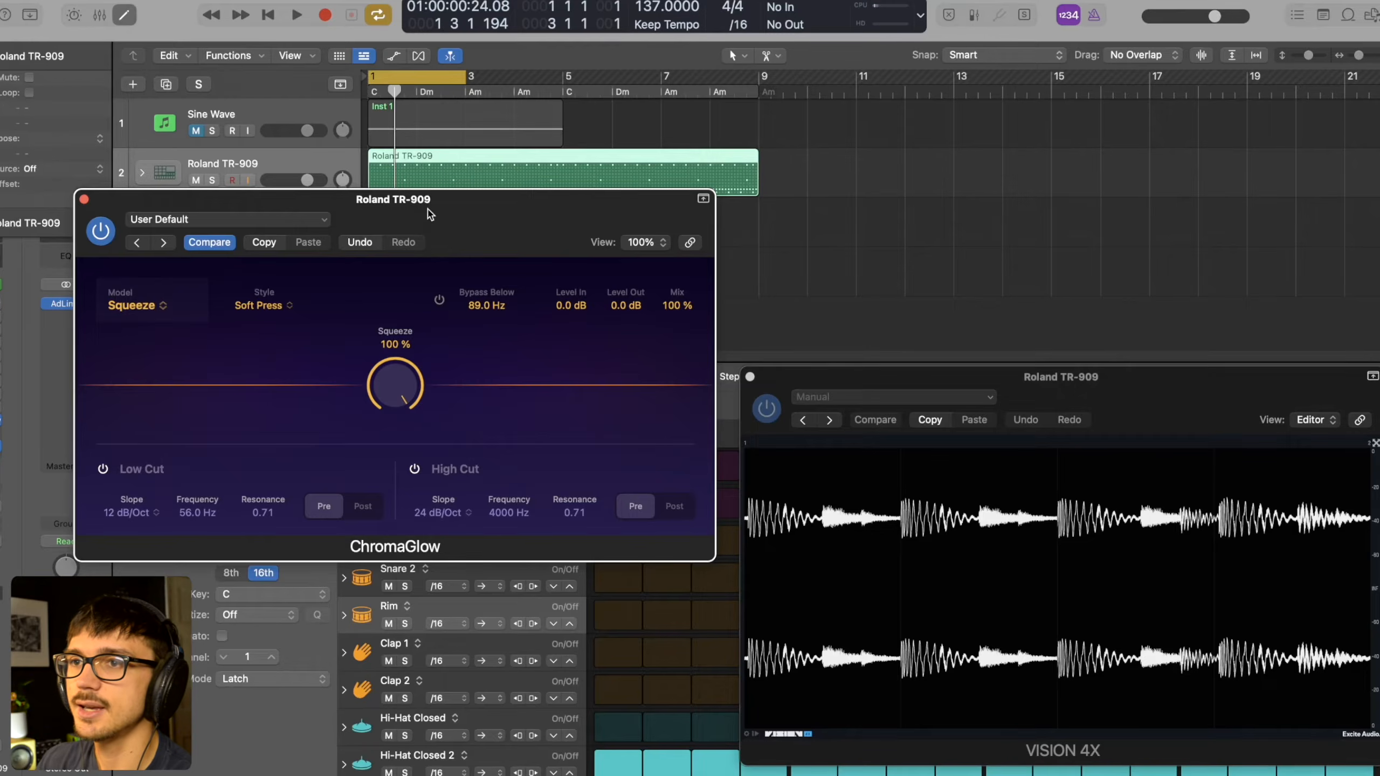
{"action": "left_click_drag", "start_coordinate": [428, 213], "coordinate": [451, 173]}
- Compare the drum waveform in VISION 4X with the Magnetic and Squeeze models during playback, ending on Squeeze in Soft Press style
{"action": "left_click", "coordinate": [148, 272]}
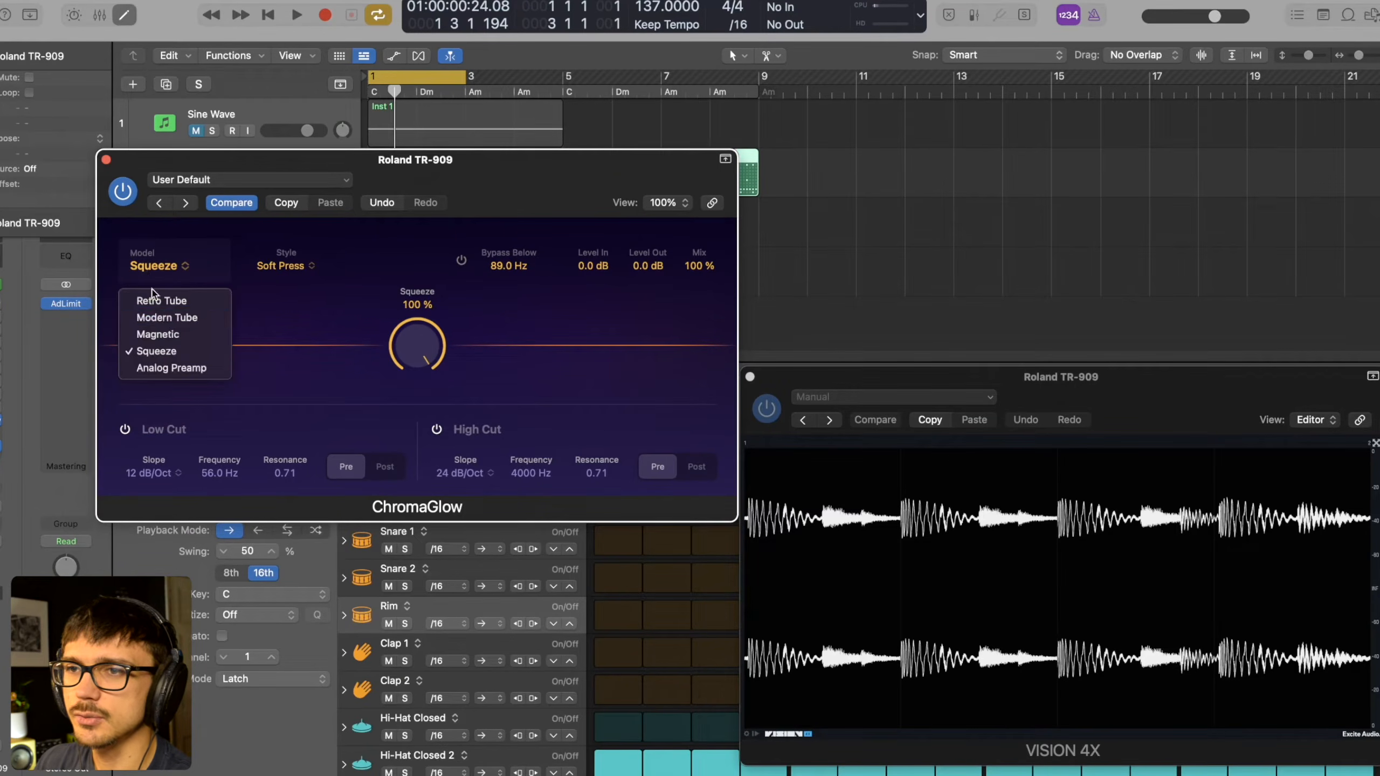
{"action": "left_click", "coordinate": [165, 336]}
{"action": "left_click_drag", "start_coordinate": [420, 189], "coordinate": [347, 178]}
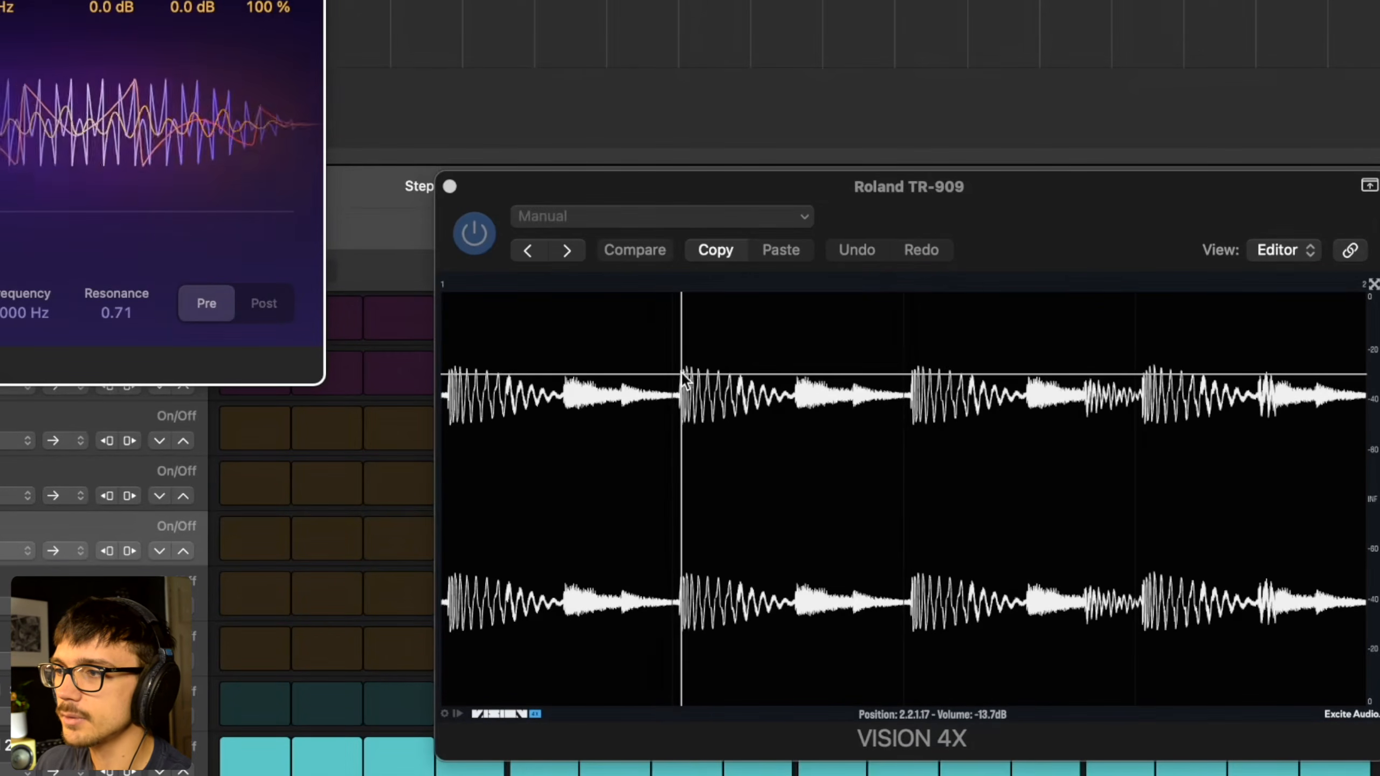
{"action": "key", "text": "space"}
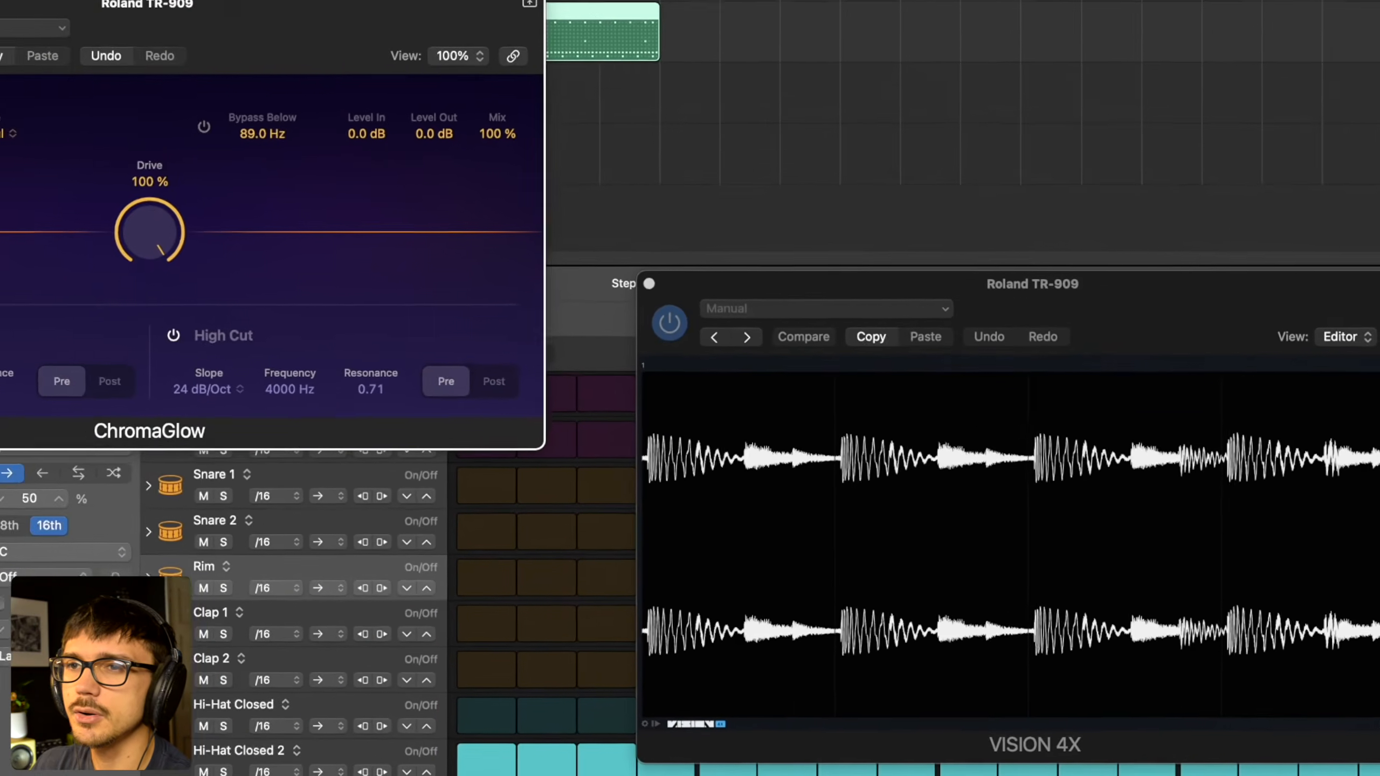
{"action": "left_click", "coordinate": [123, 234]}
{"action": "left_click", "coordinate": [130, 323]}
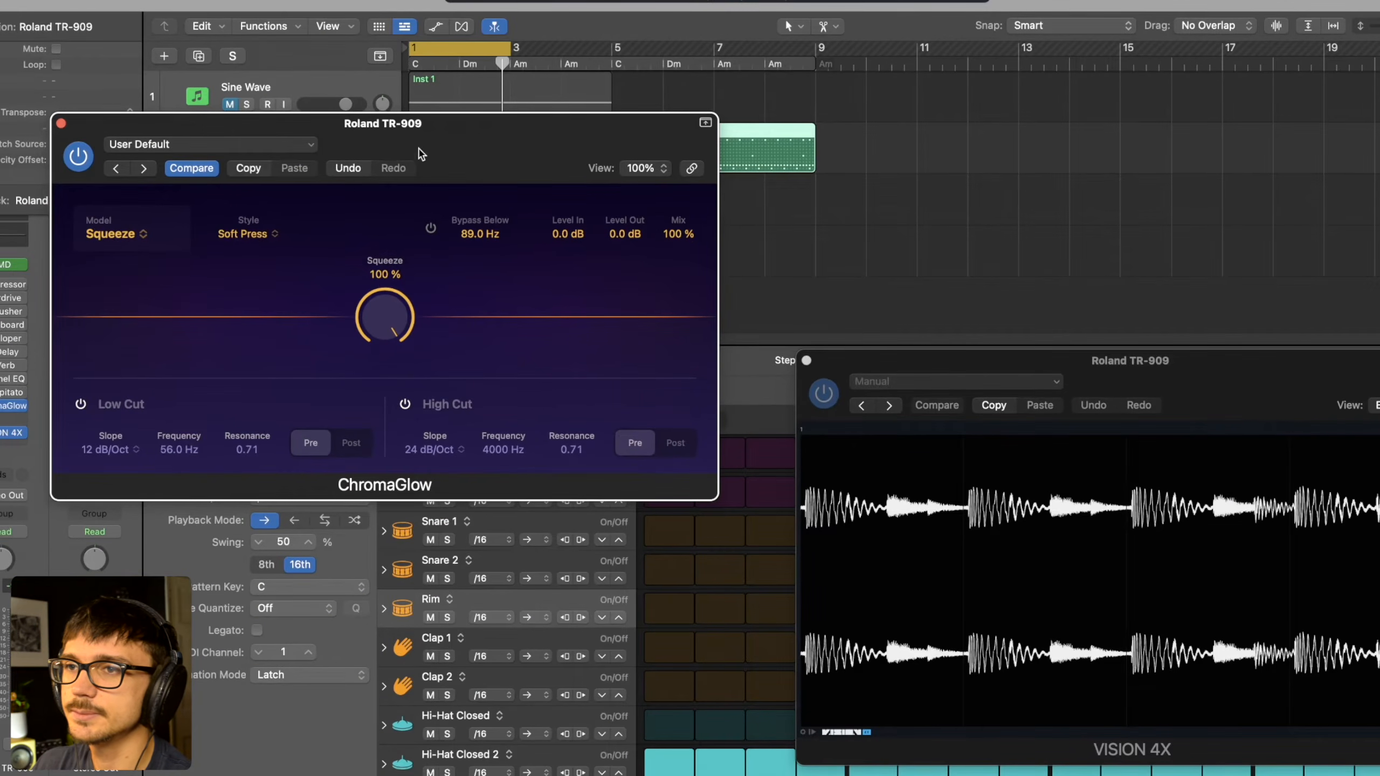
{"action": "key", "text": "space"}
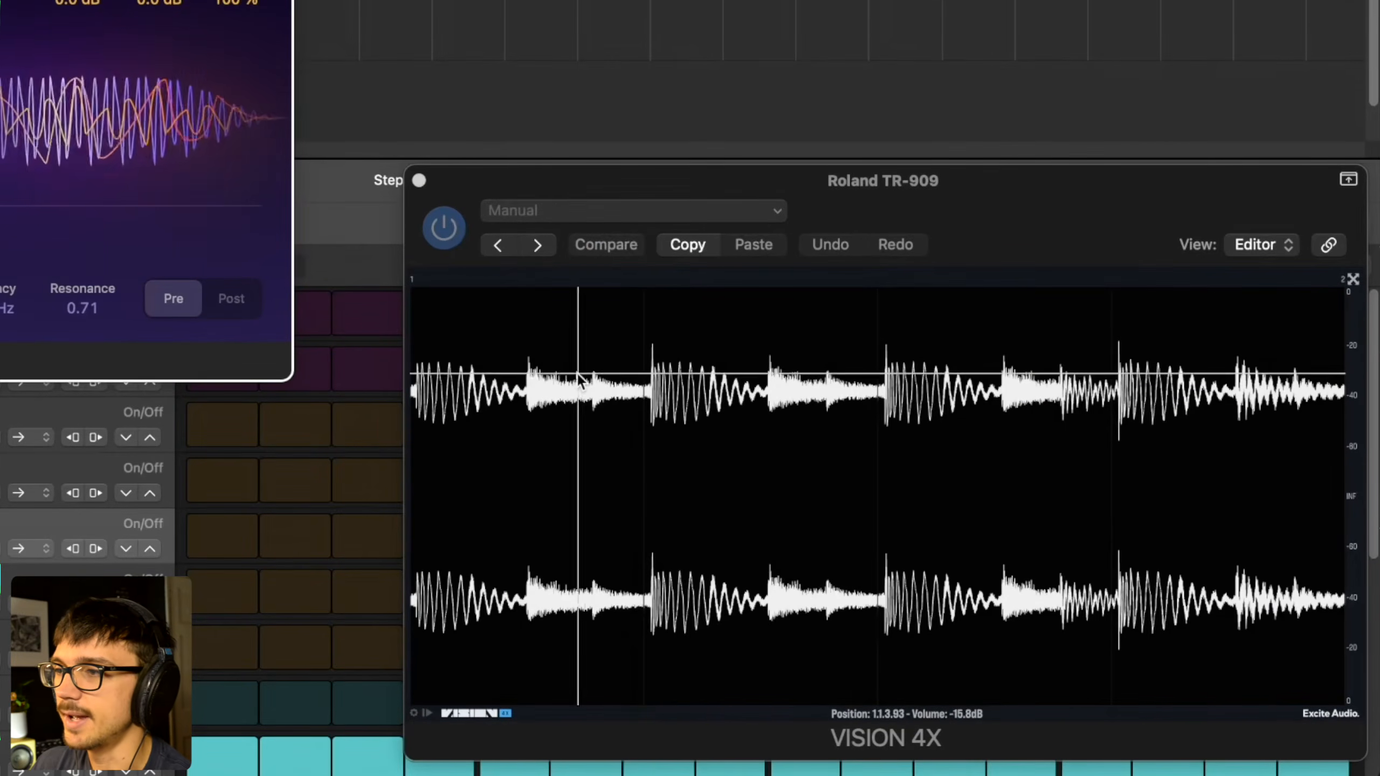
- Lower the Squeeze amount to 38% while watching the drum transients in VISION 4X during playback
{"action": "key", "text": "space"}
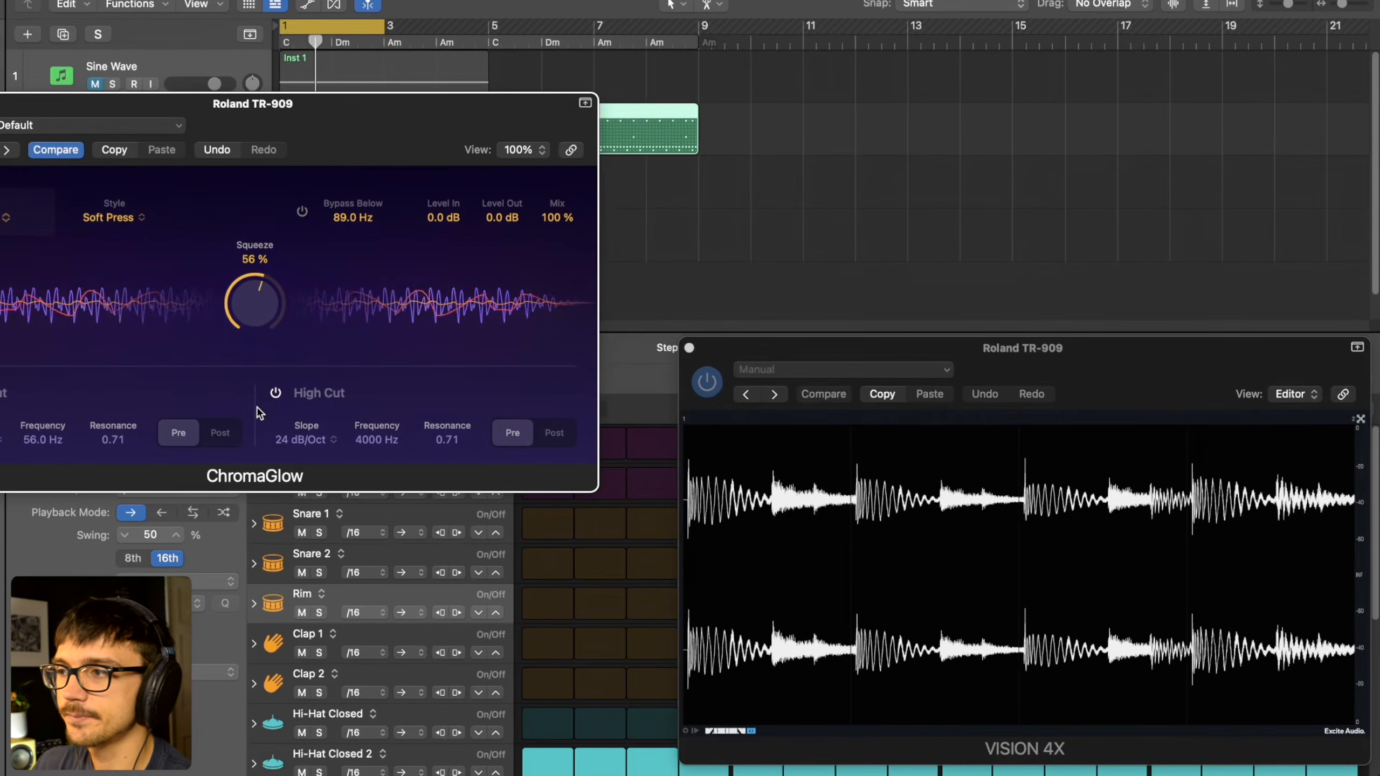
{"action": "left_click_drag", "start_coordinate": [256, 420], "coordinate": [255, 446]}
{"action": "left_click_drag", "start_coordinate": [259, 314], "coordinate": [259, 330]}
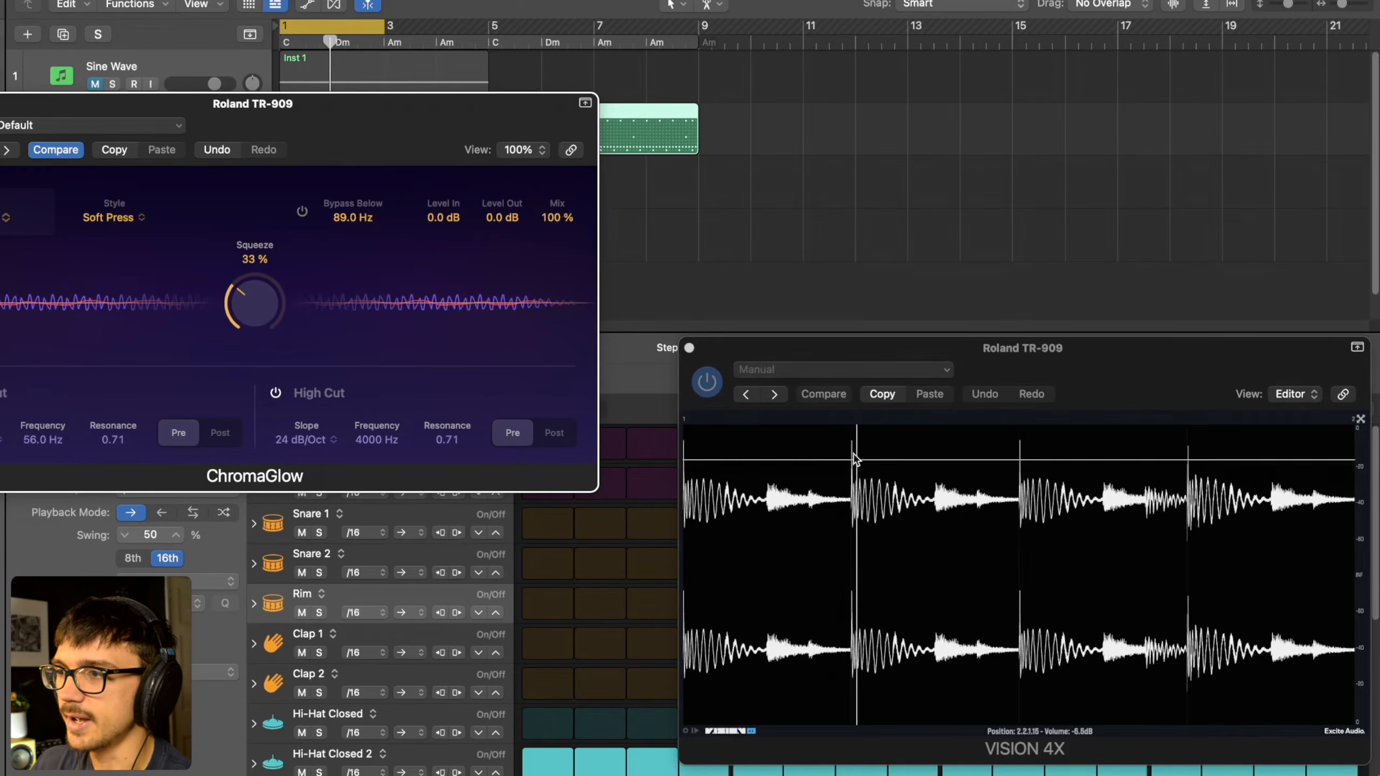
{"action": "mouse_move", "coordinate": [253, 276]}
{"action": "left_mouse_down"}
{"action": "mouse_move", "coordinate": [271, 309]}
{"action": "mouse_move", "coordinate": [271, 375]}
{"action": "mouse_move", "coordinate": [264, 278]}
{"action": "left_mouse_up"}
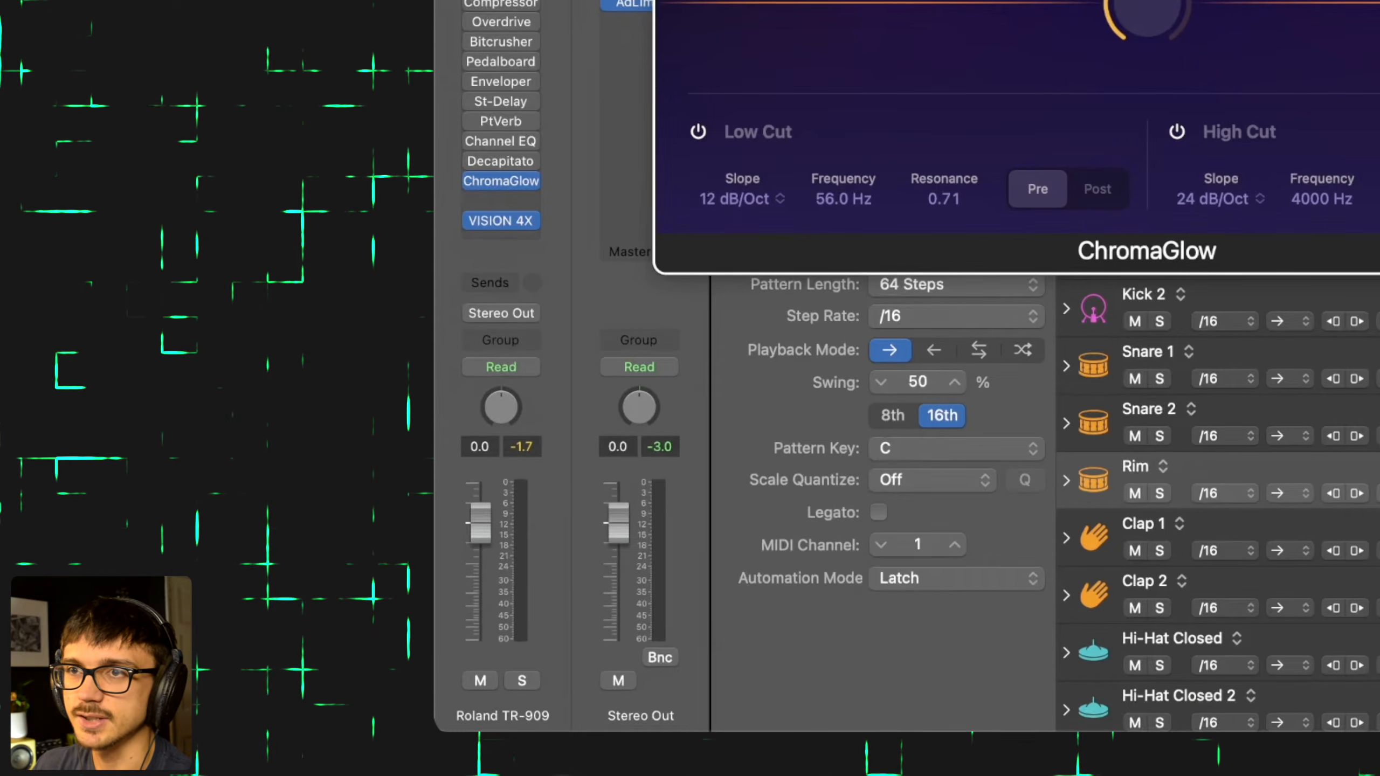
- Compare the drum channel's peak levels during playback with the Squeeze model, the Magnetic model at 100% Drive, and ChromaGlow bypassed
{"action": "key", "text": "space"}
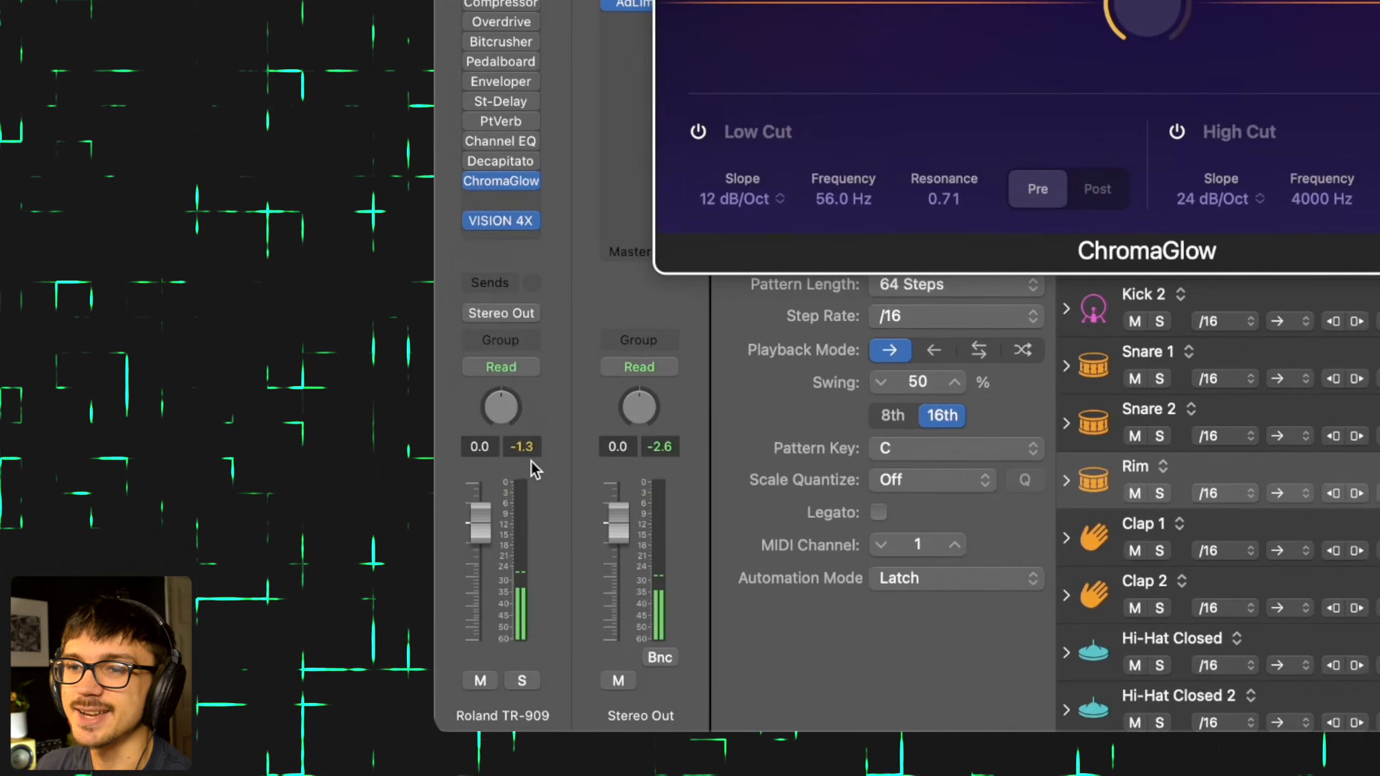
{"action": "left_click", "coordinate": [702, 6]}
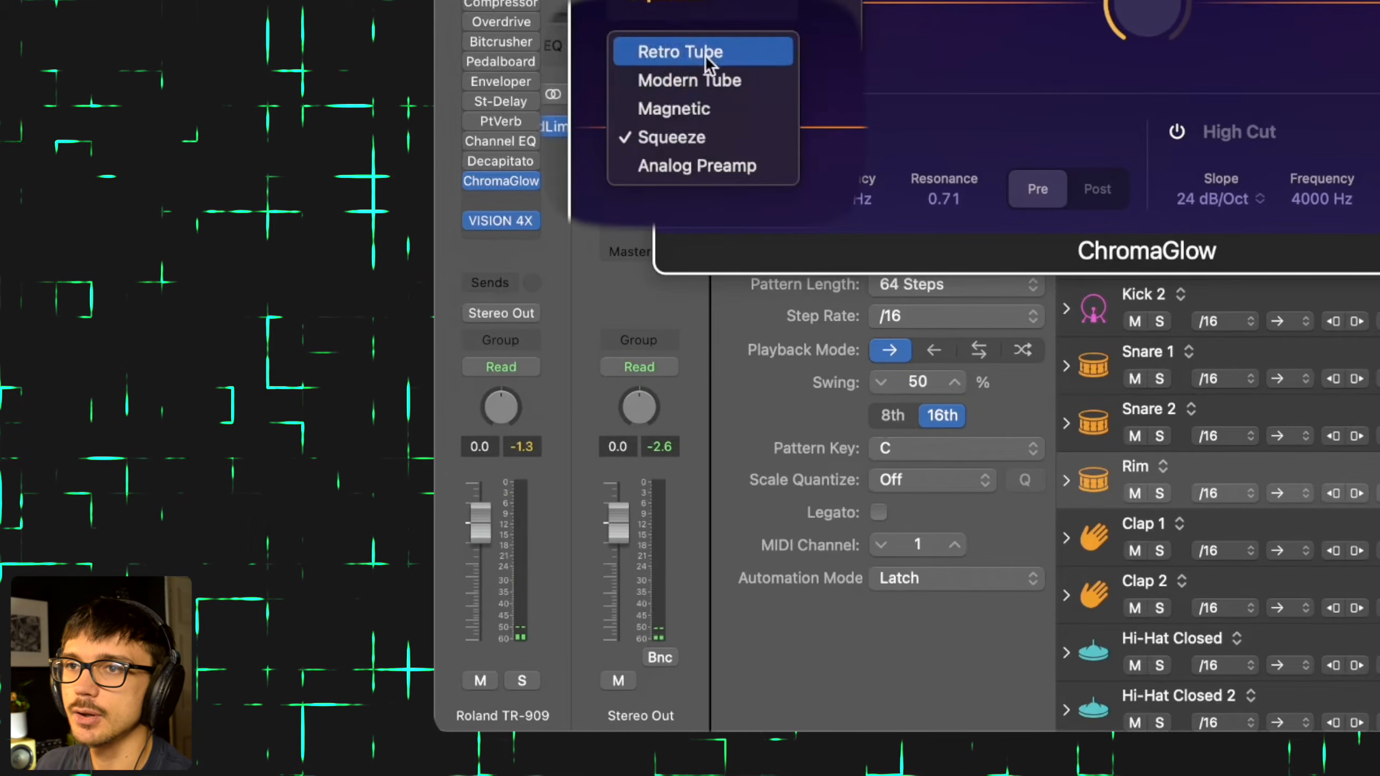
{"action": "left_click", "coordinate": [688, 105]}
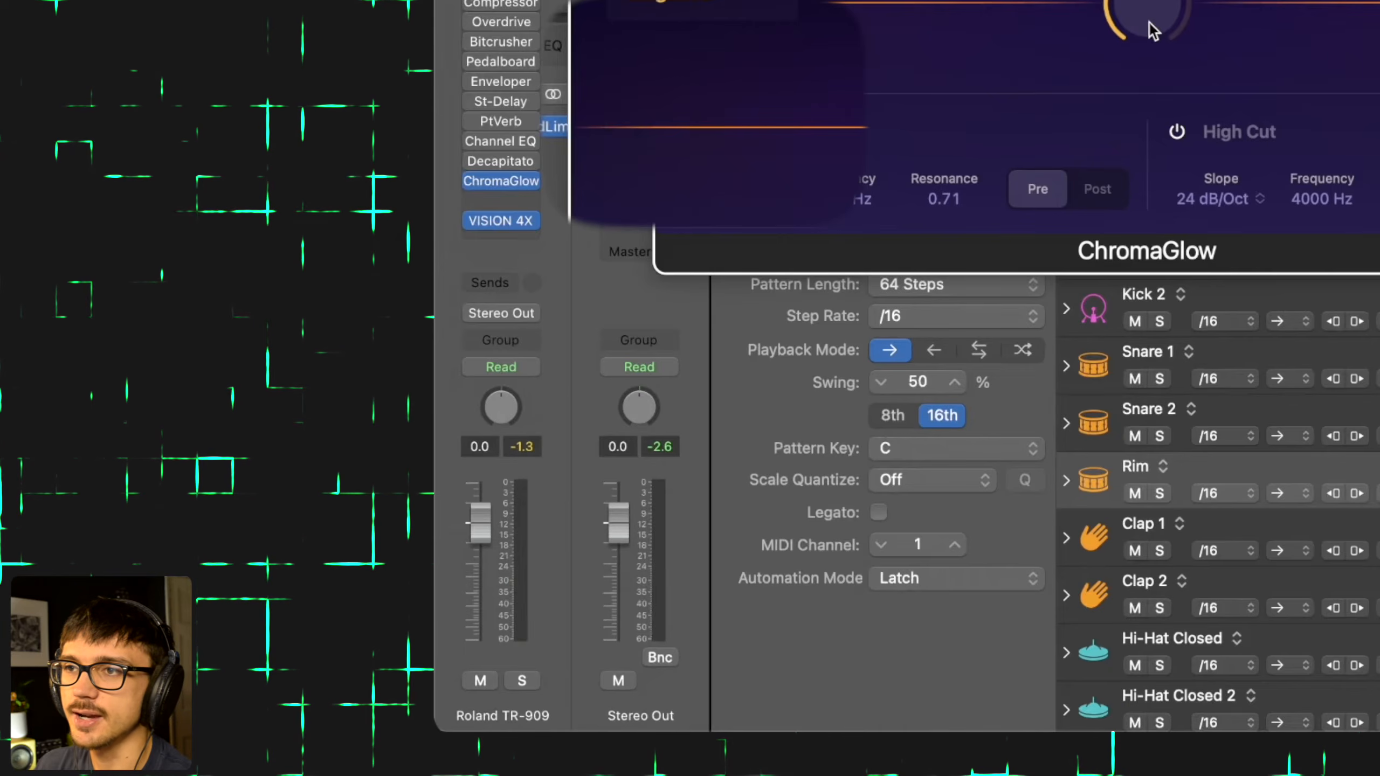
{"action": "key", "text": "space"}
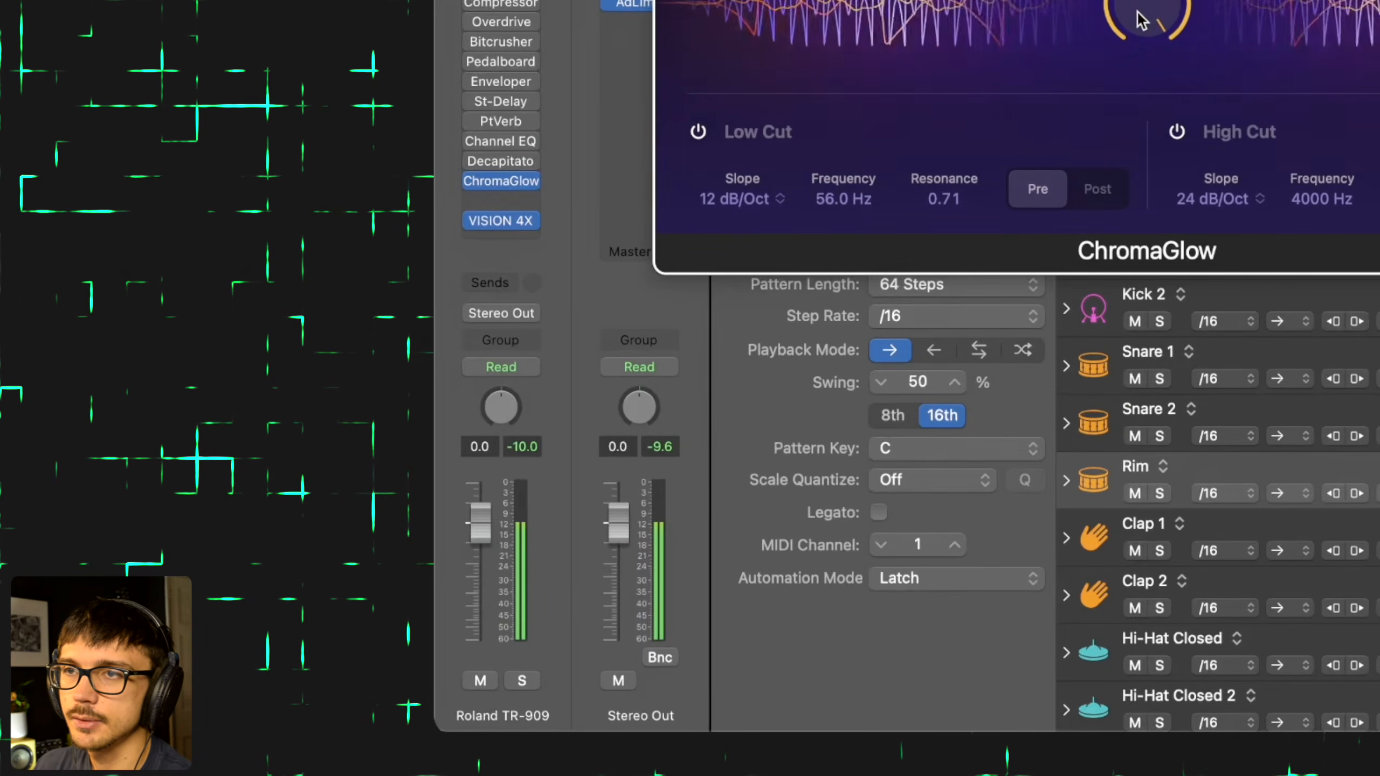
{"action": "key", "text": "space"}
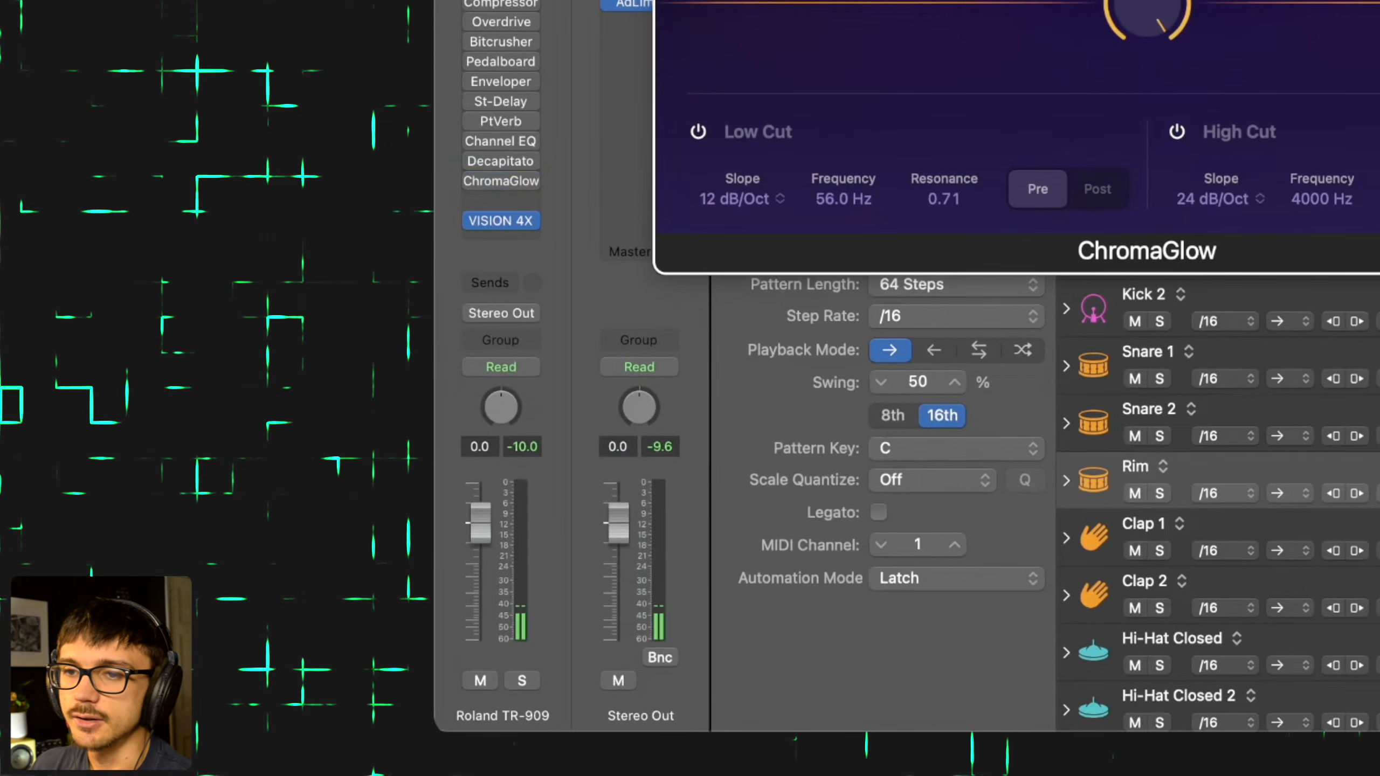
{"action": "key", "text": "space"}
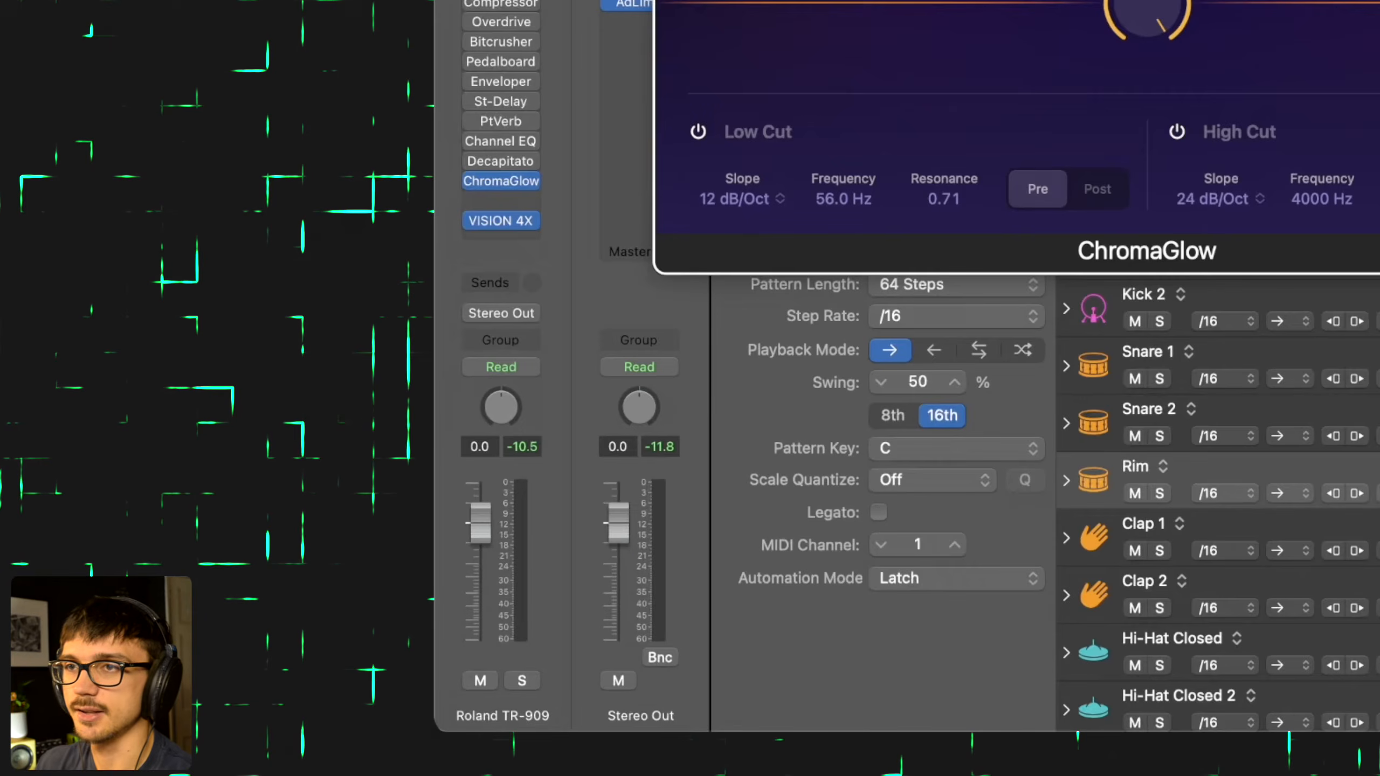
{"action": "key", "text": "space"}
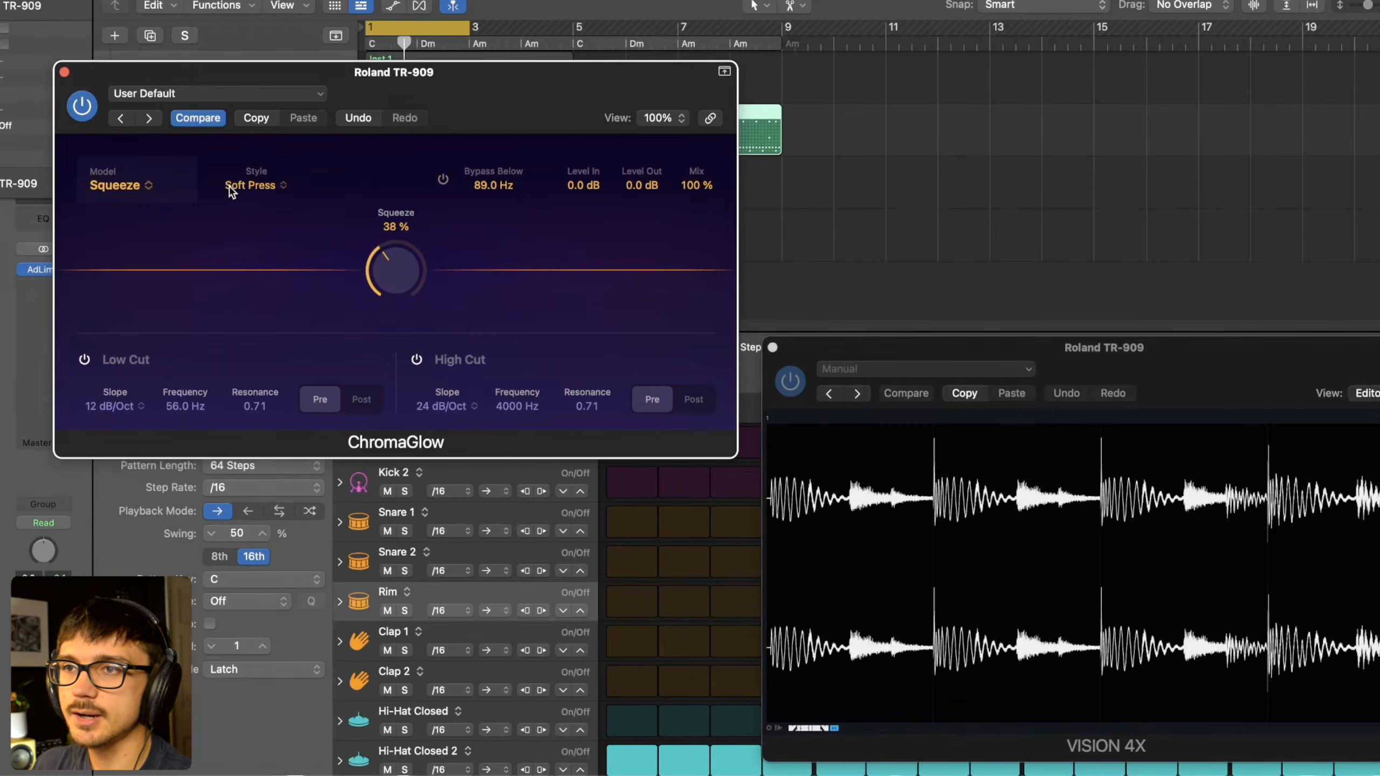
- Change the Squeeze style to Hard Press and audition Squeeze amounts of 96% and 88%, ending at 60%
{"action": "left_click", "coordinate": [235, 187]}
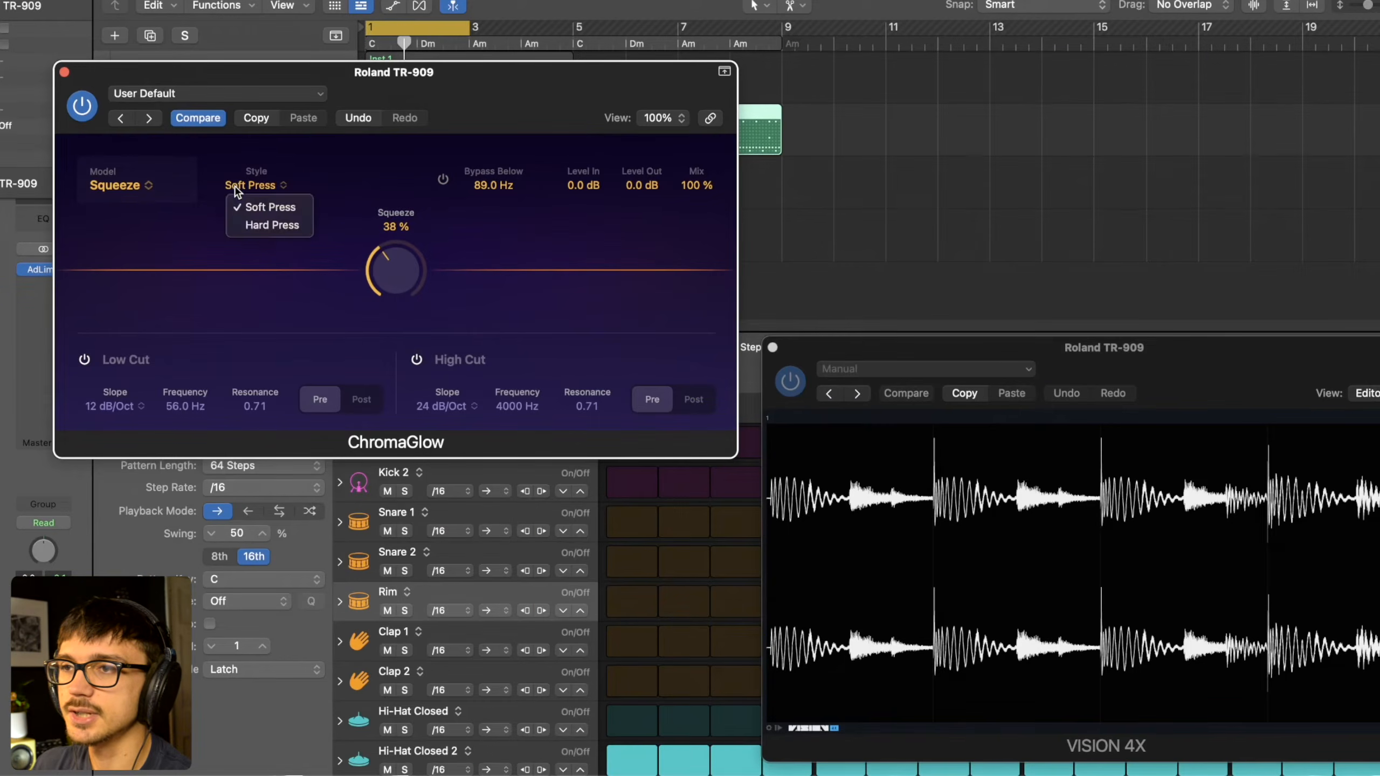
{"action": "left_click", "coordinate": [269, 226]}
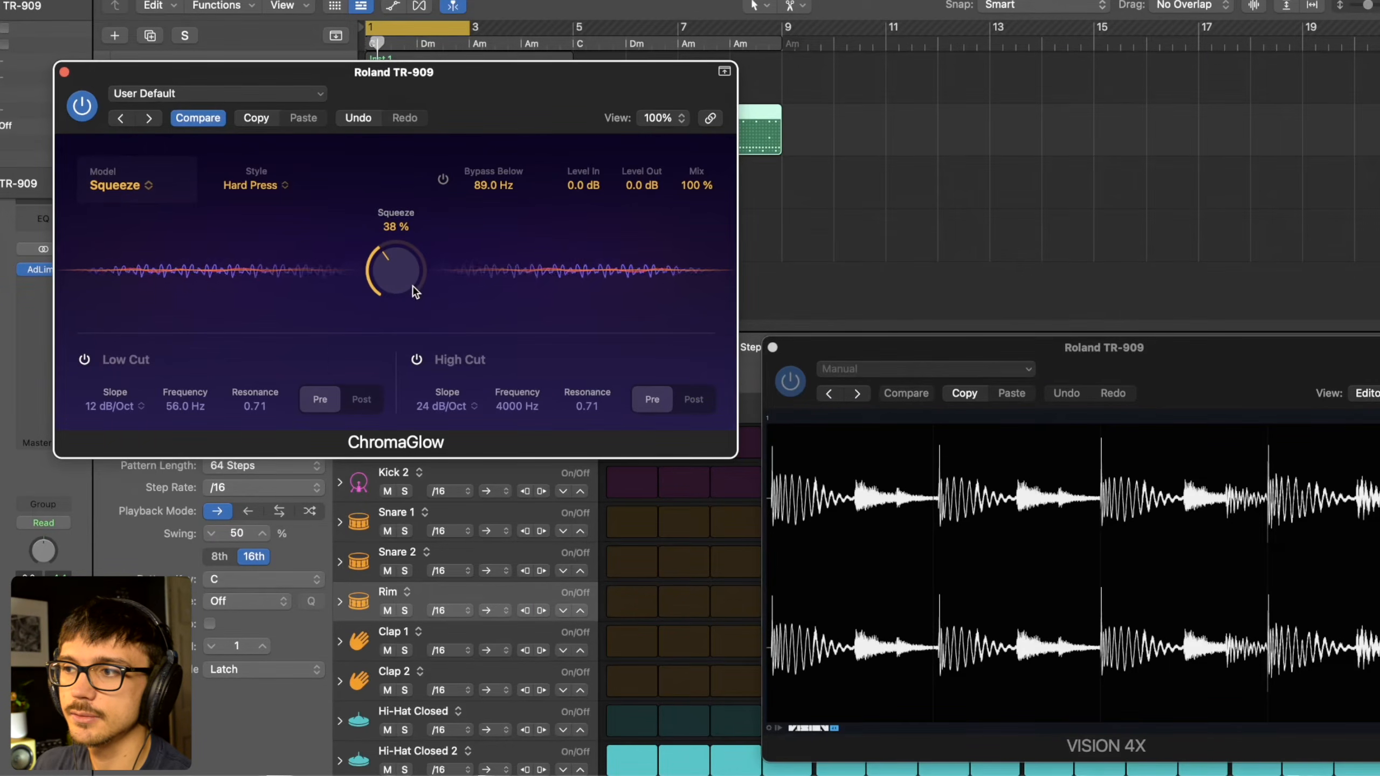
{"action": "left_click_drag", "start_coordinate": [406, 286], "coordinate": [403, 156]}
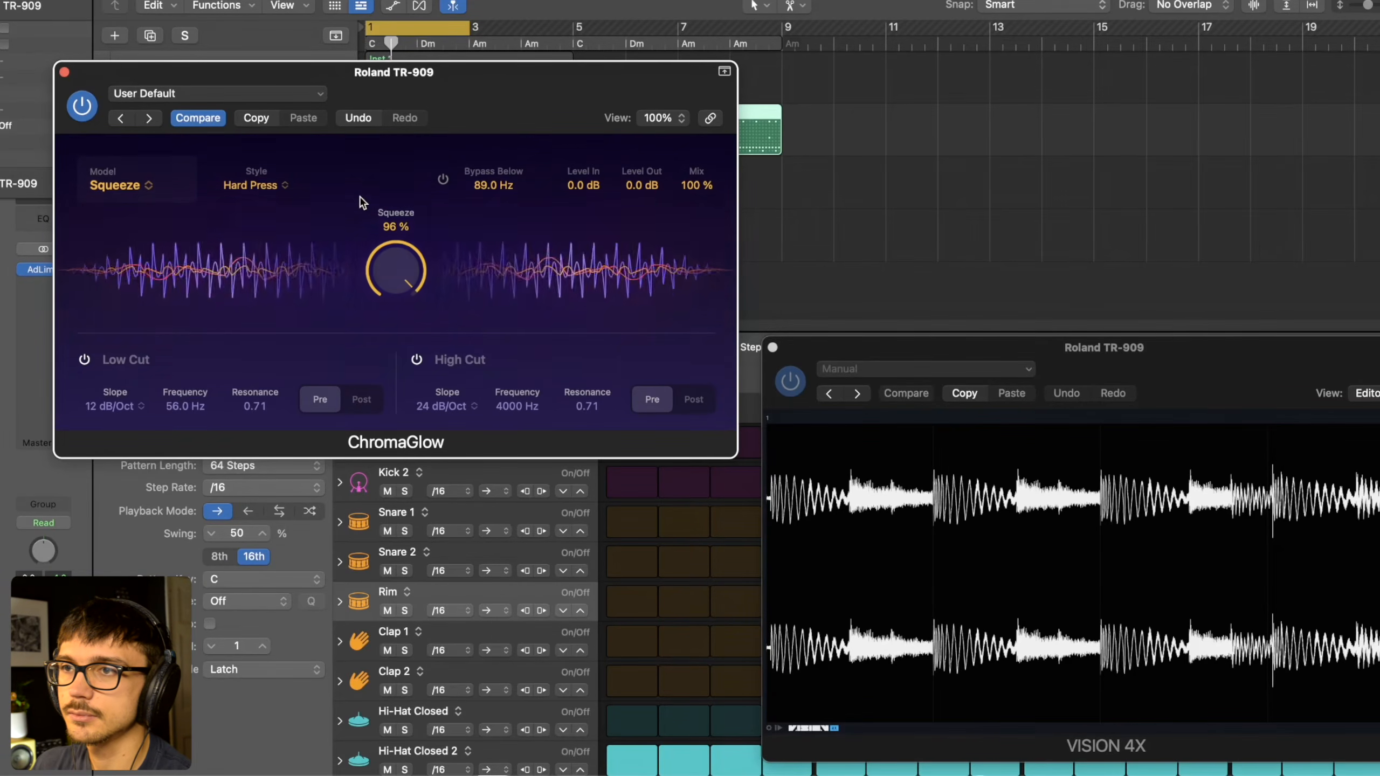
{"action": "left_click_drag", "start_coordinate": [381, 273], "coordinate": [378, 292]}
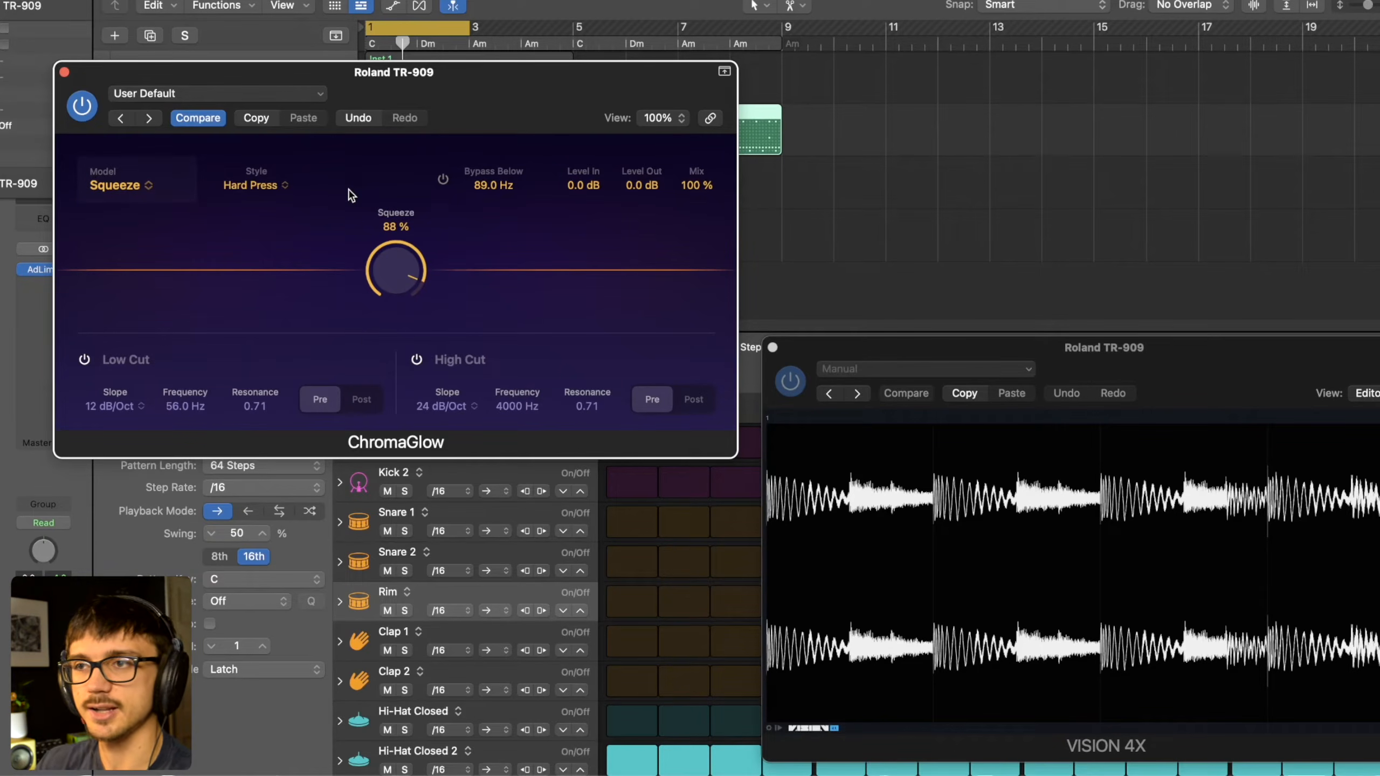
{"action": "left_click_drag", "start_coordinate": [400, 256], "coordinate": [400, 285]}
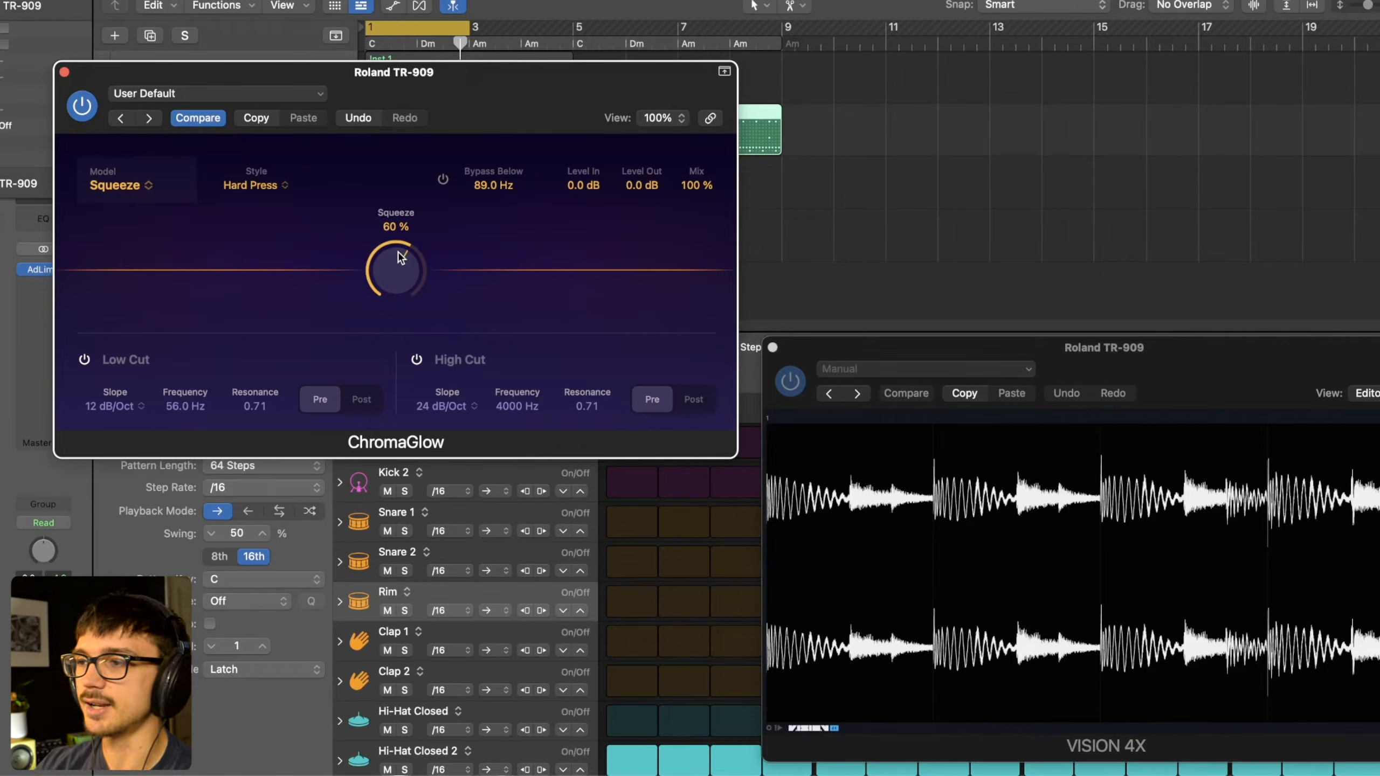
- Set the style to Soft Press with 36% Squeeze, and compare the drums' peak levels with ChromaGlow bypassed and active
{"action": "left_click", "coordinate": [247, 186]}
{"action": "left_click", "coordinate": [265, 208]}
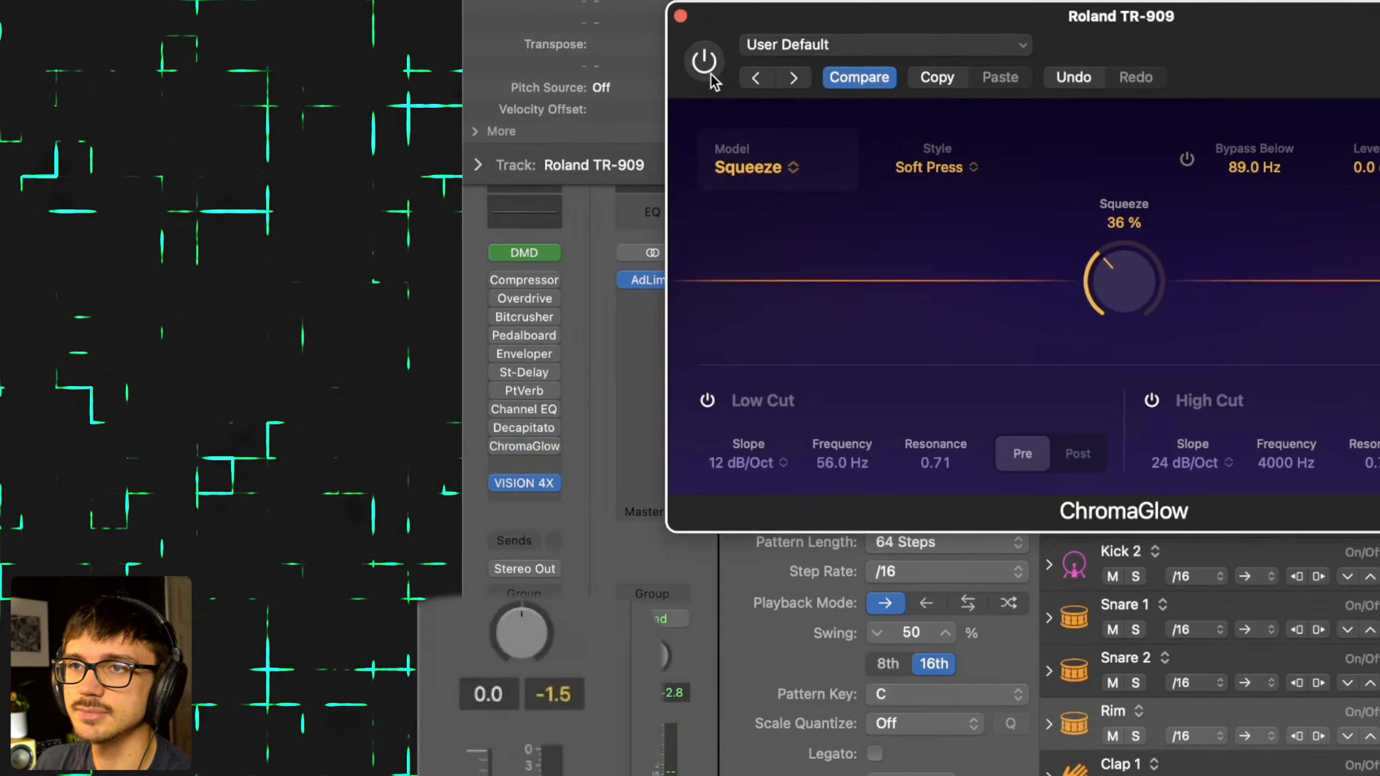
{"action": "left_click", "coordinate": [82, 106]}
{"action": "key", "text": "space"}
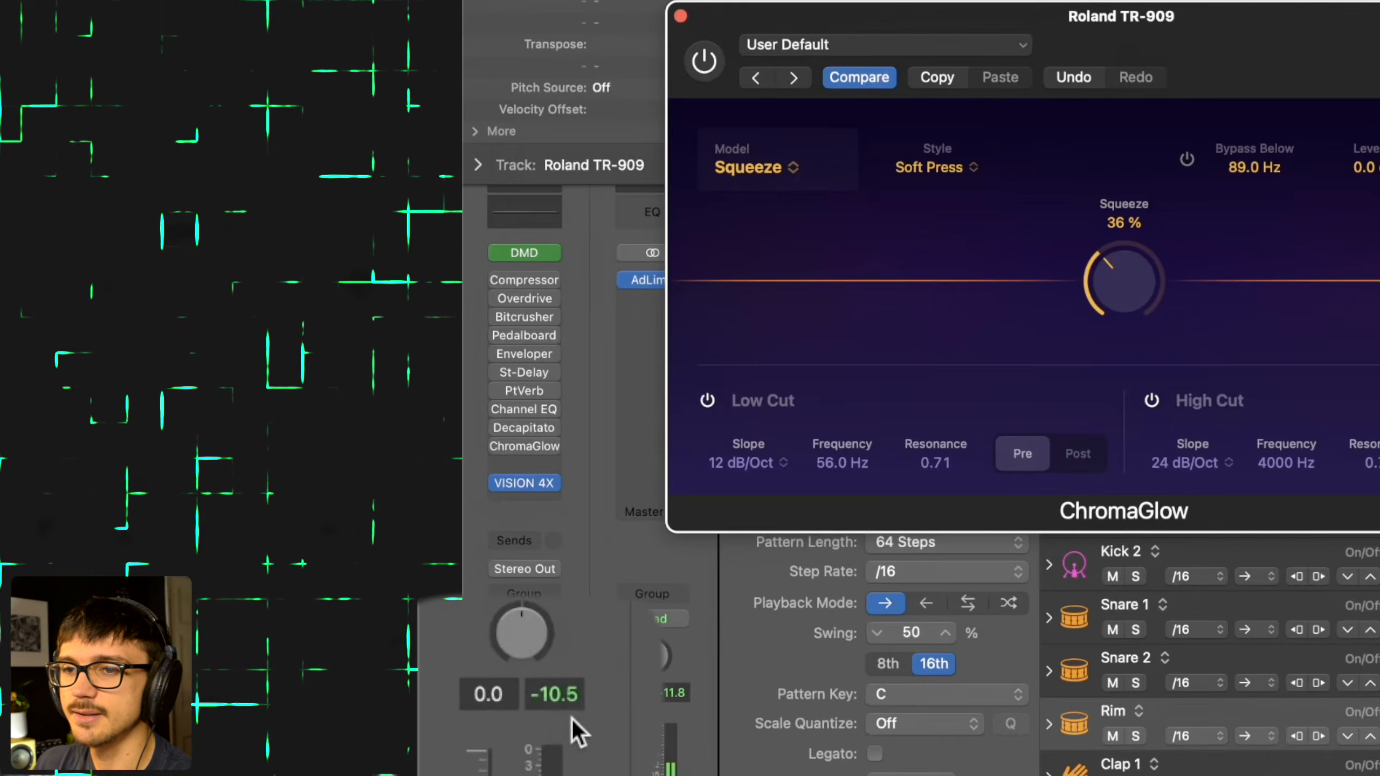
{"action": "left_click", "coordinate": [703, 61]}
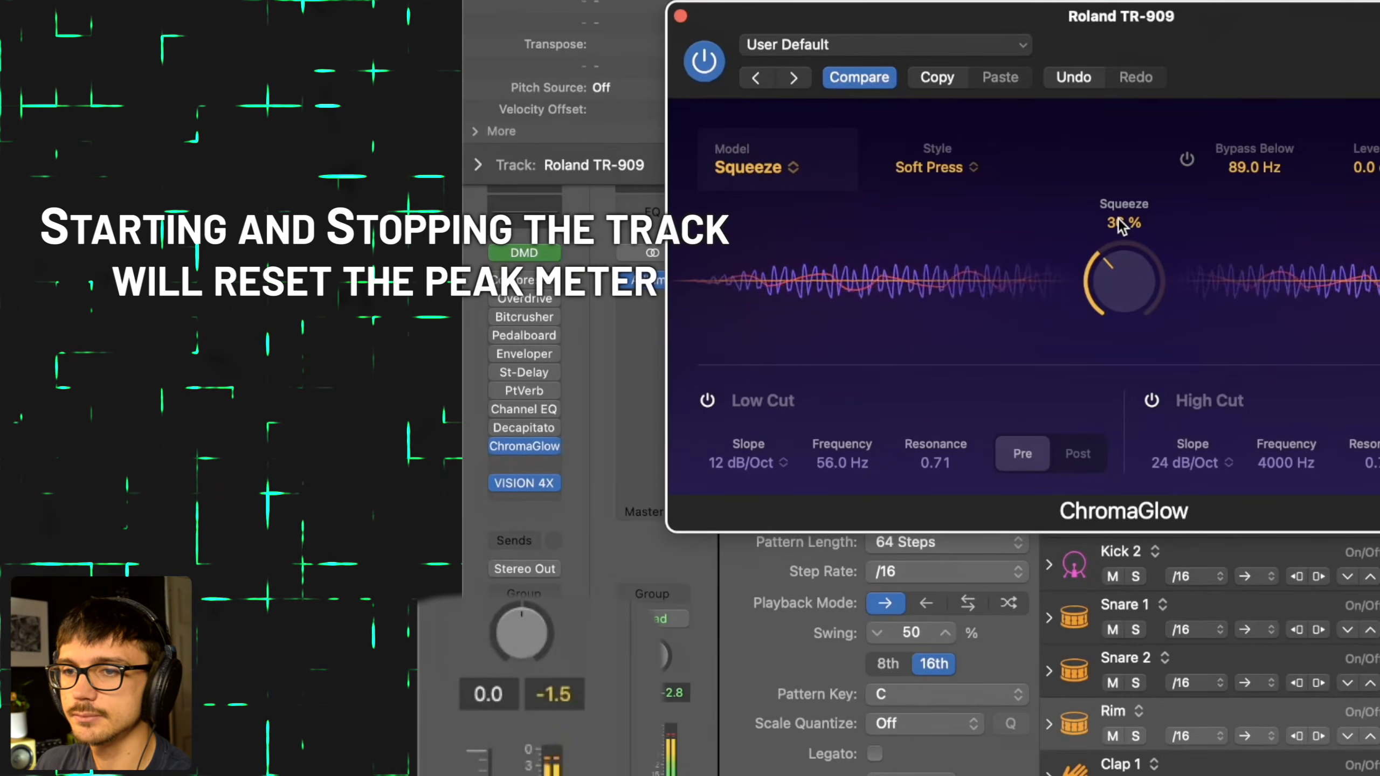
{"action": "key", "text": "space"}
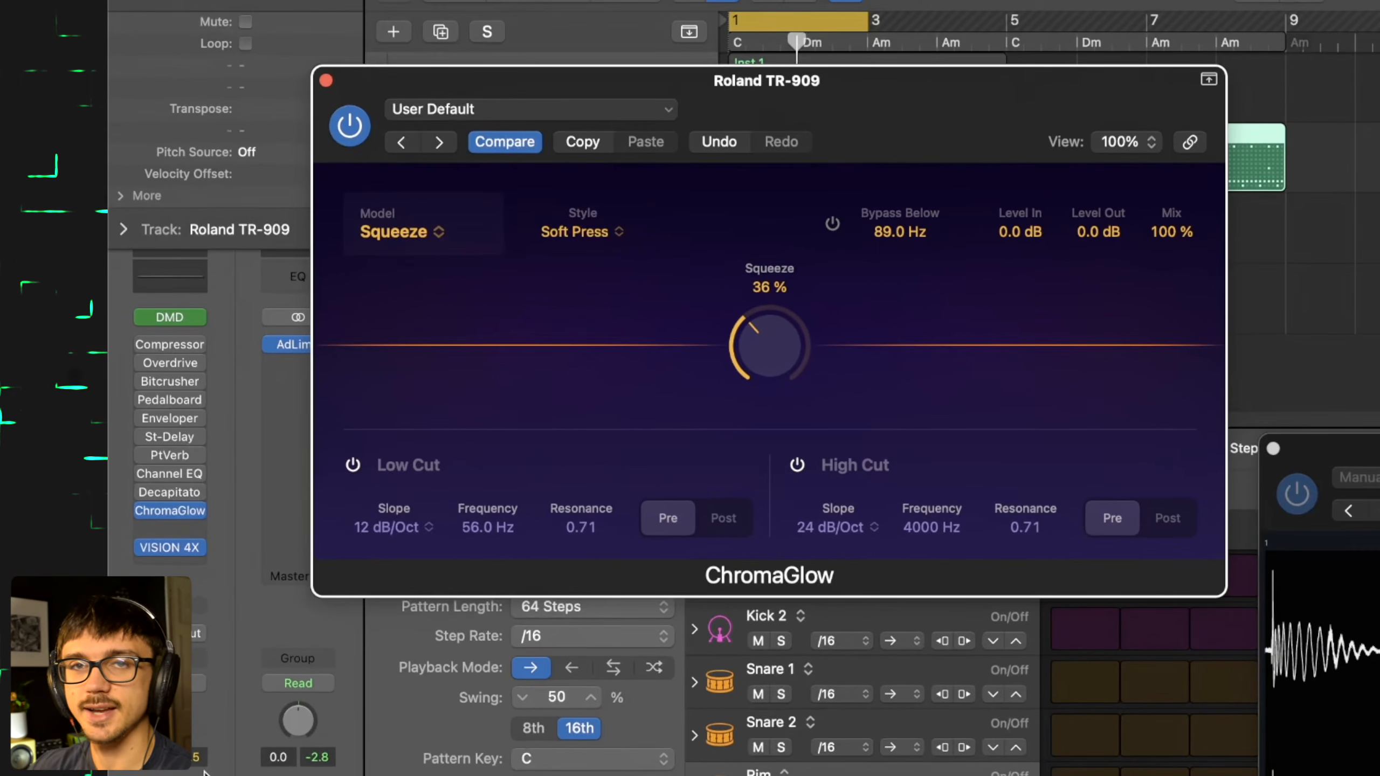
- Set Level Out to -9.0 dB and compare the drums with ChromaGlow bypassed and active, leaving it active
{"action": "double_click", "coordinate": [1096, 228]}
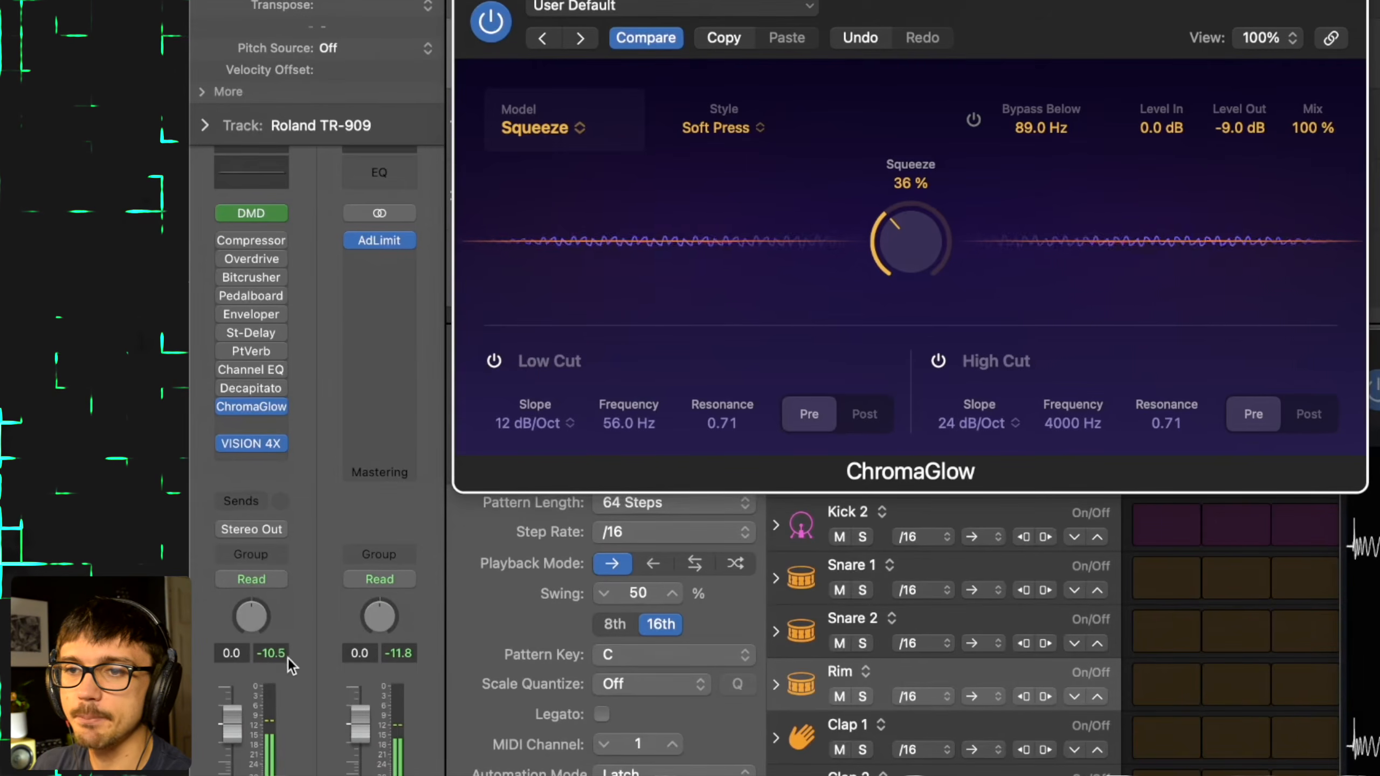
{"action": "left_click", "coordinate": [491, 21]}
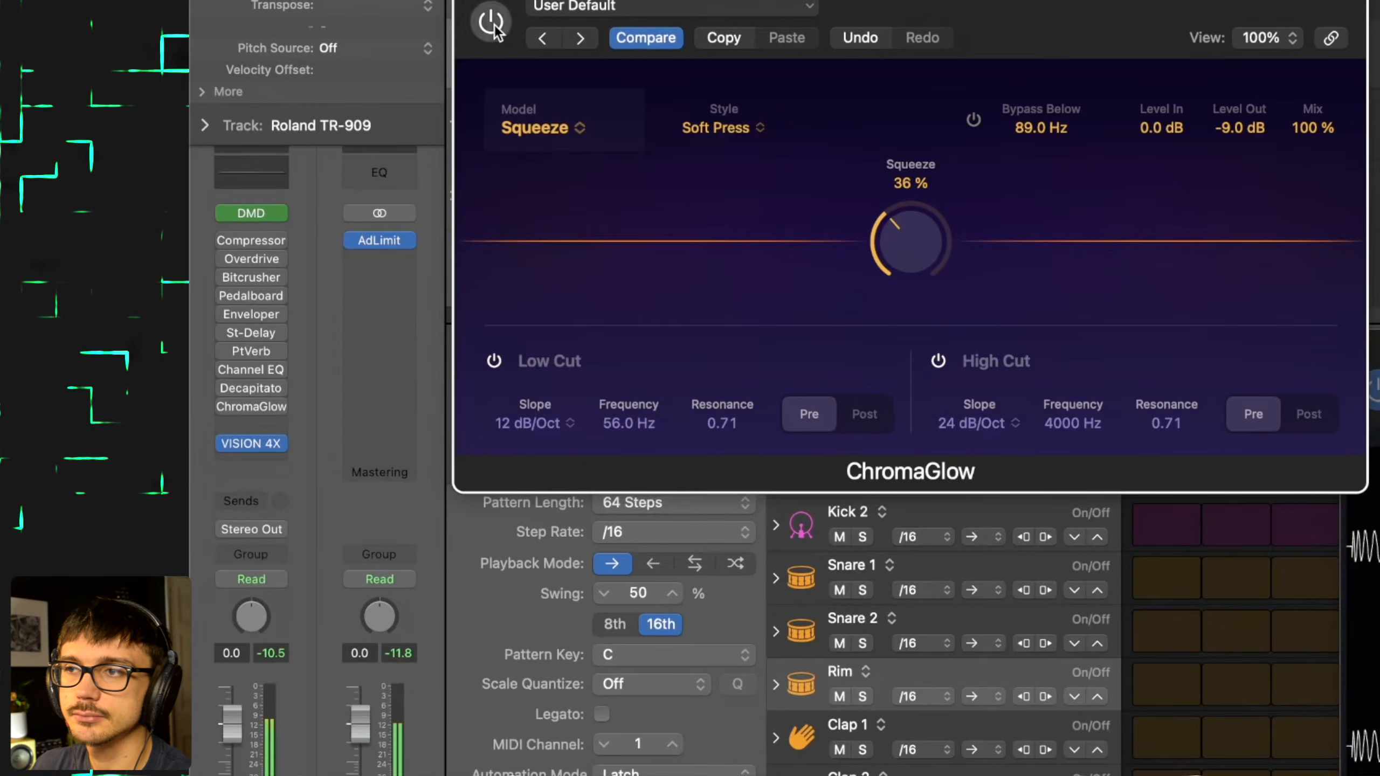
{"action": "left_click", "coordinate": [491, 22]}
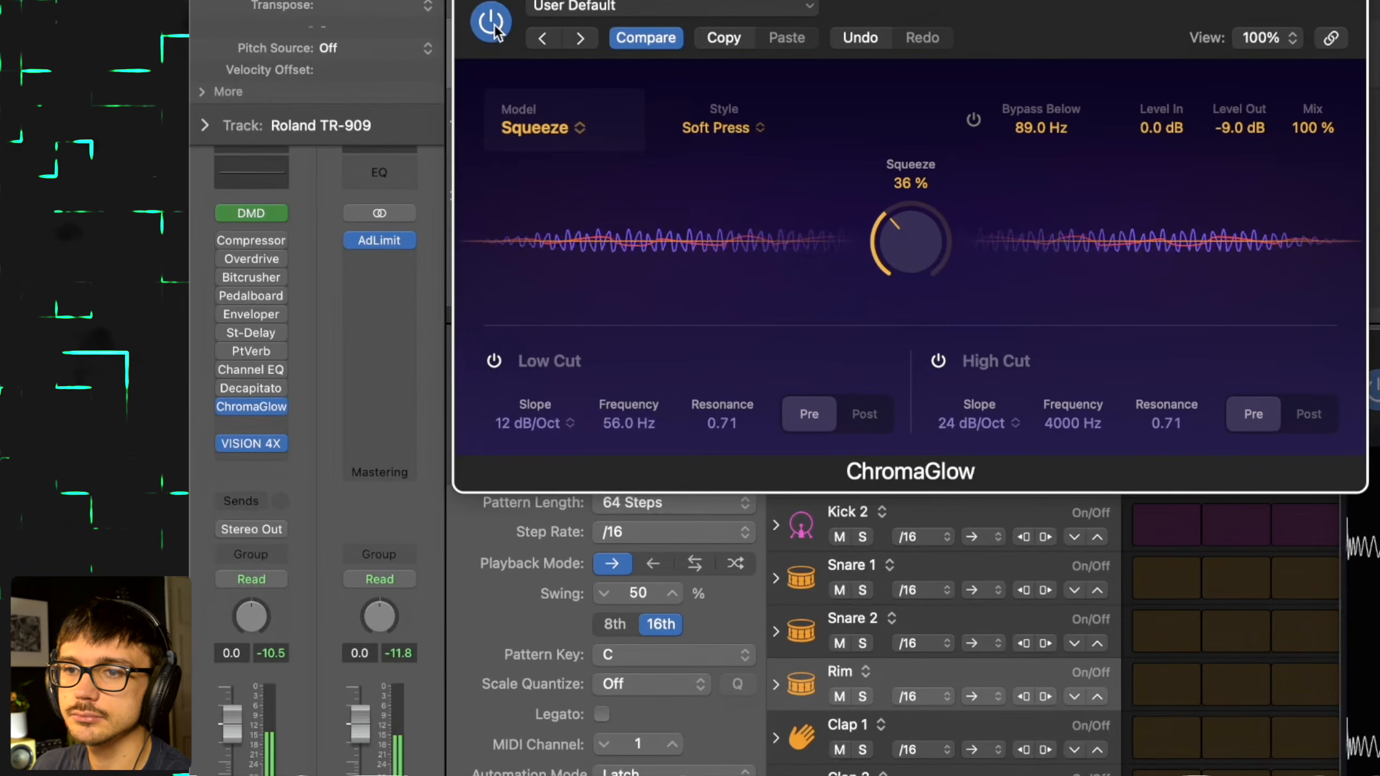
{"action": "key", "text": "space"}
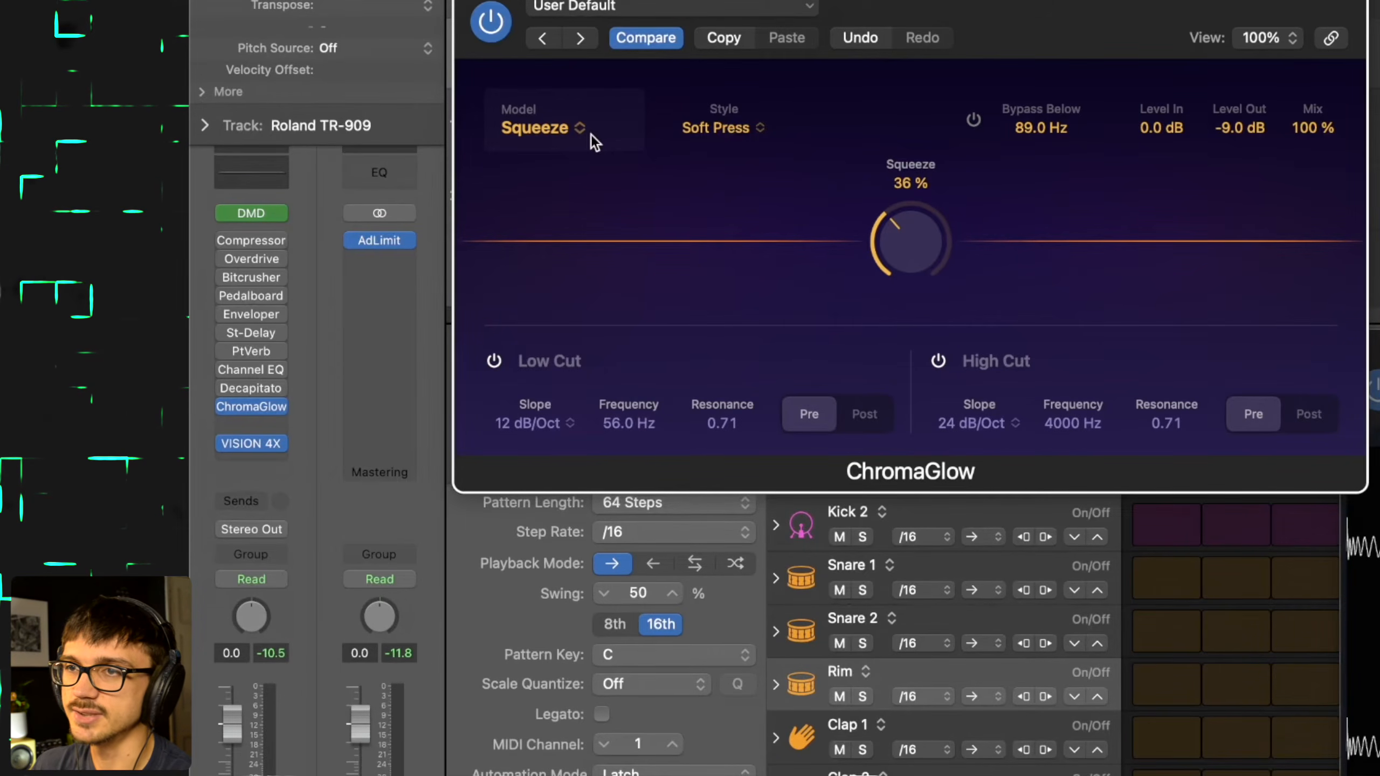
- Switch the model to Modern Tube in Clean style, with Level Out at 0 dB and Drive at 100%
{"action": "left_click", "coordinate": [553, 133]}
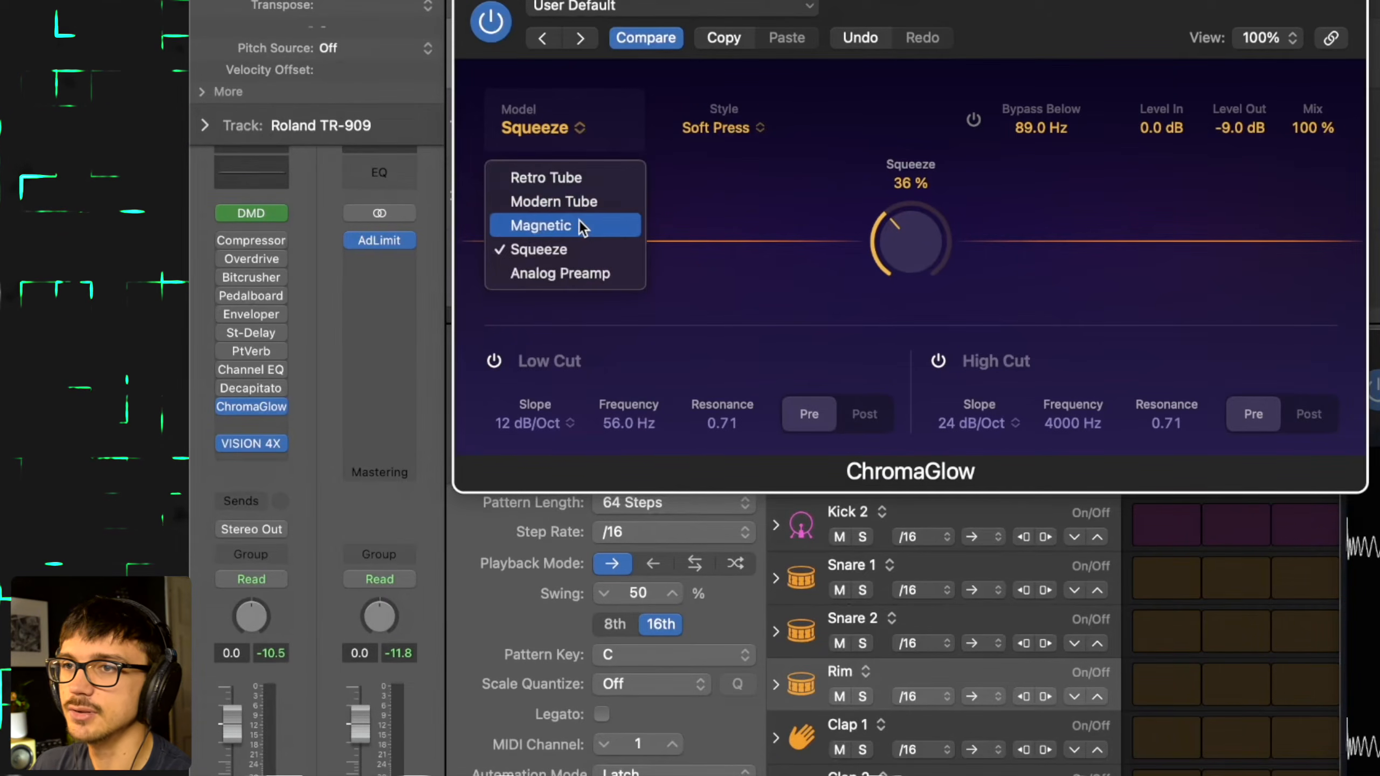
{"action": "left_click", "coordinate": [582, 196]}
{"action": "type", "text": "0"}
{"action": "key", "text": "Return"}
{"action": "left_click_drag", "start_coordinate": [901, 265], "coordinate": [917, 179]}
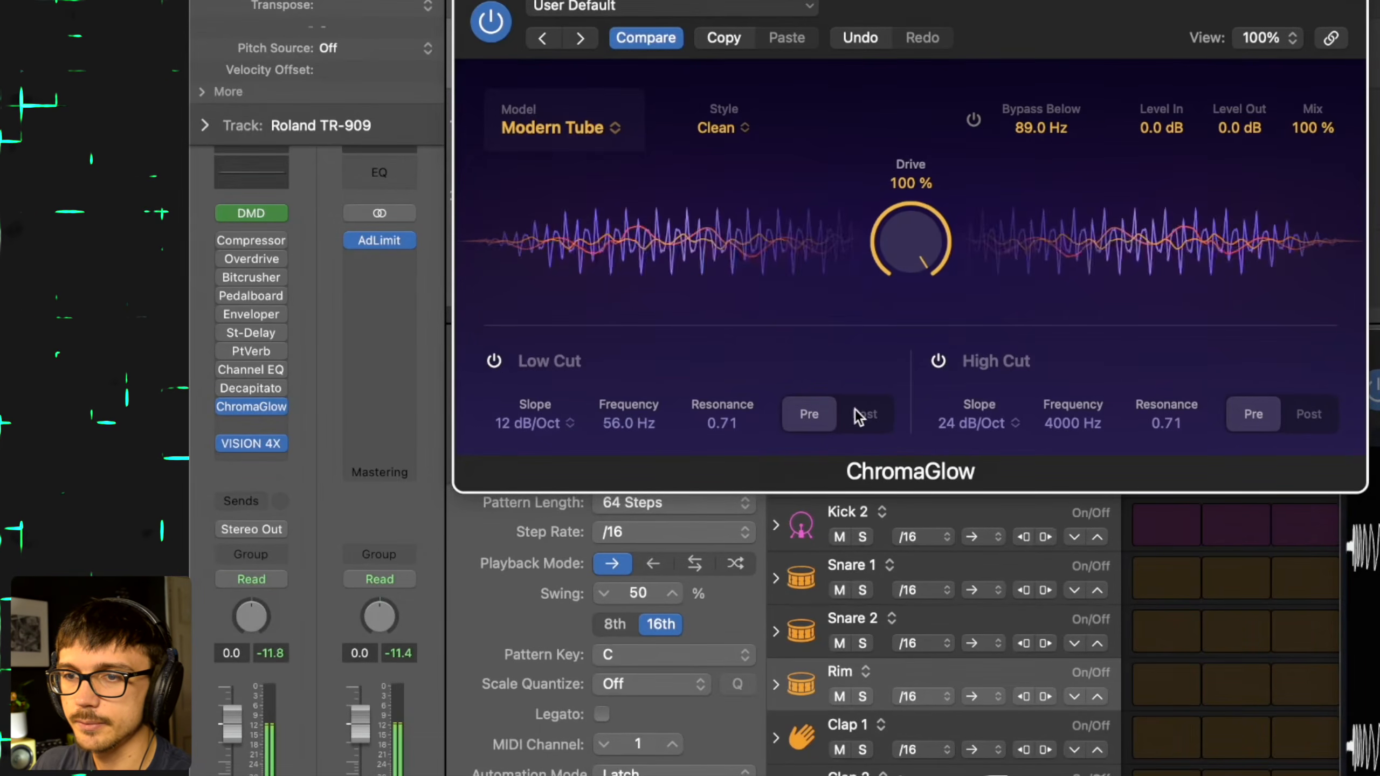
- Check the drum channel's peak level during playback, set Level Out to 1.3 dB, and resume playback
{"action": "key", "text": "space"}
{"action": "key", "text": "space"}
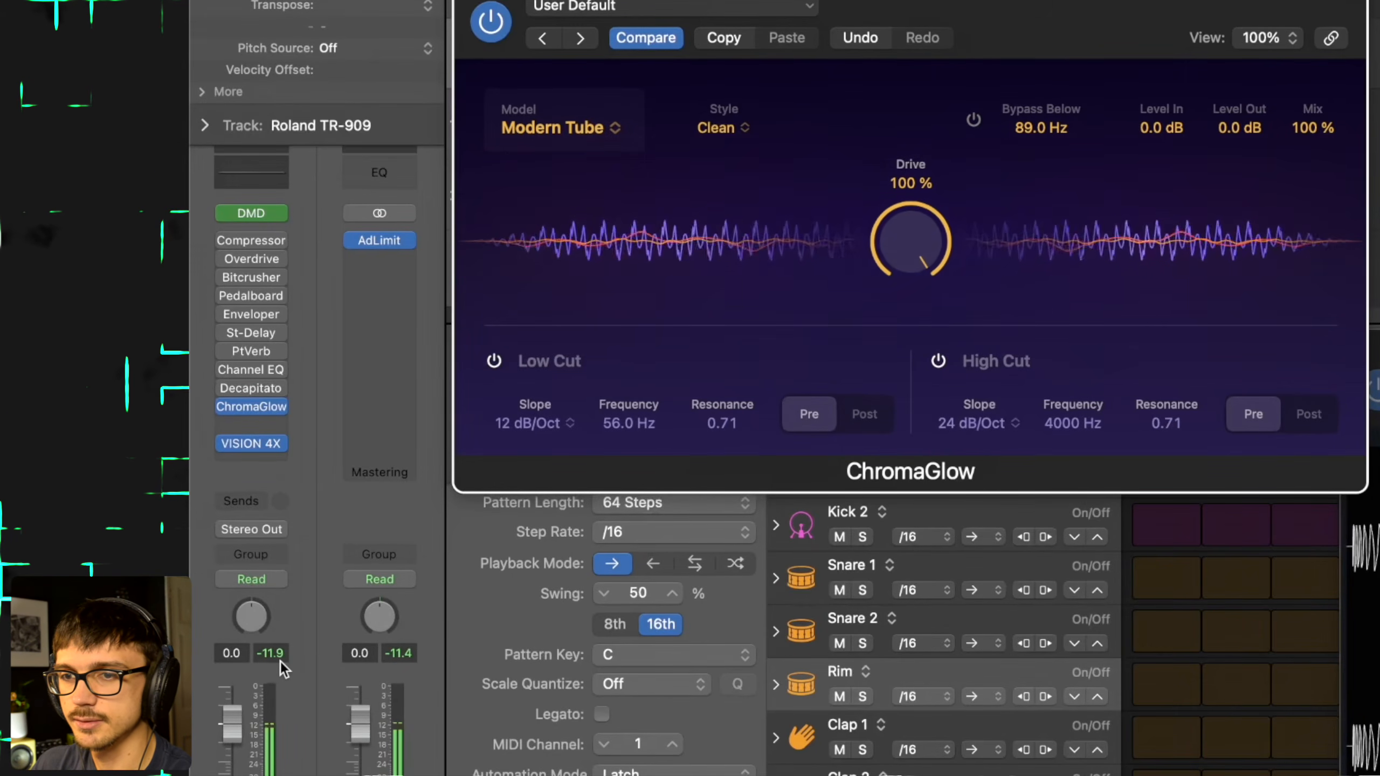
{"action": "key", "text": "space"}
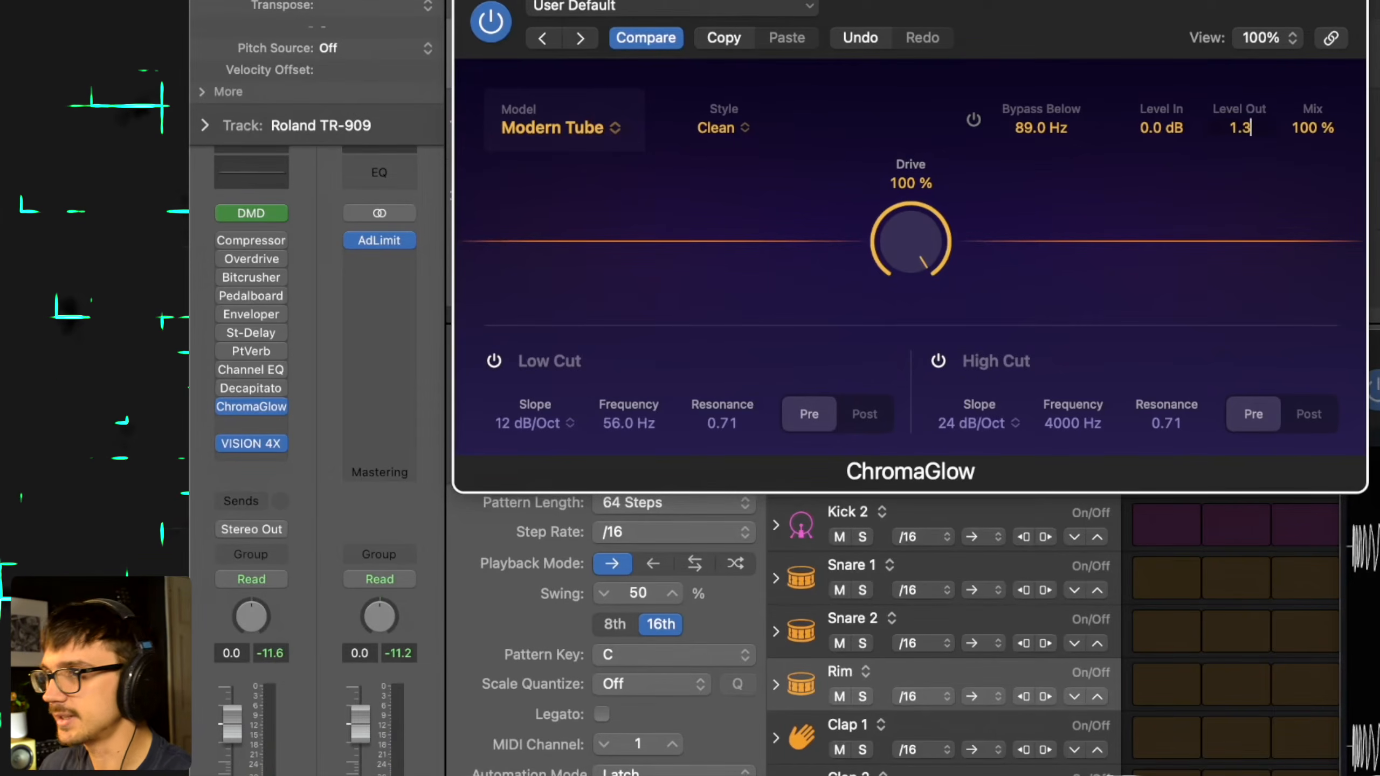
{"action": "key", "text": "space"}
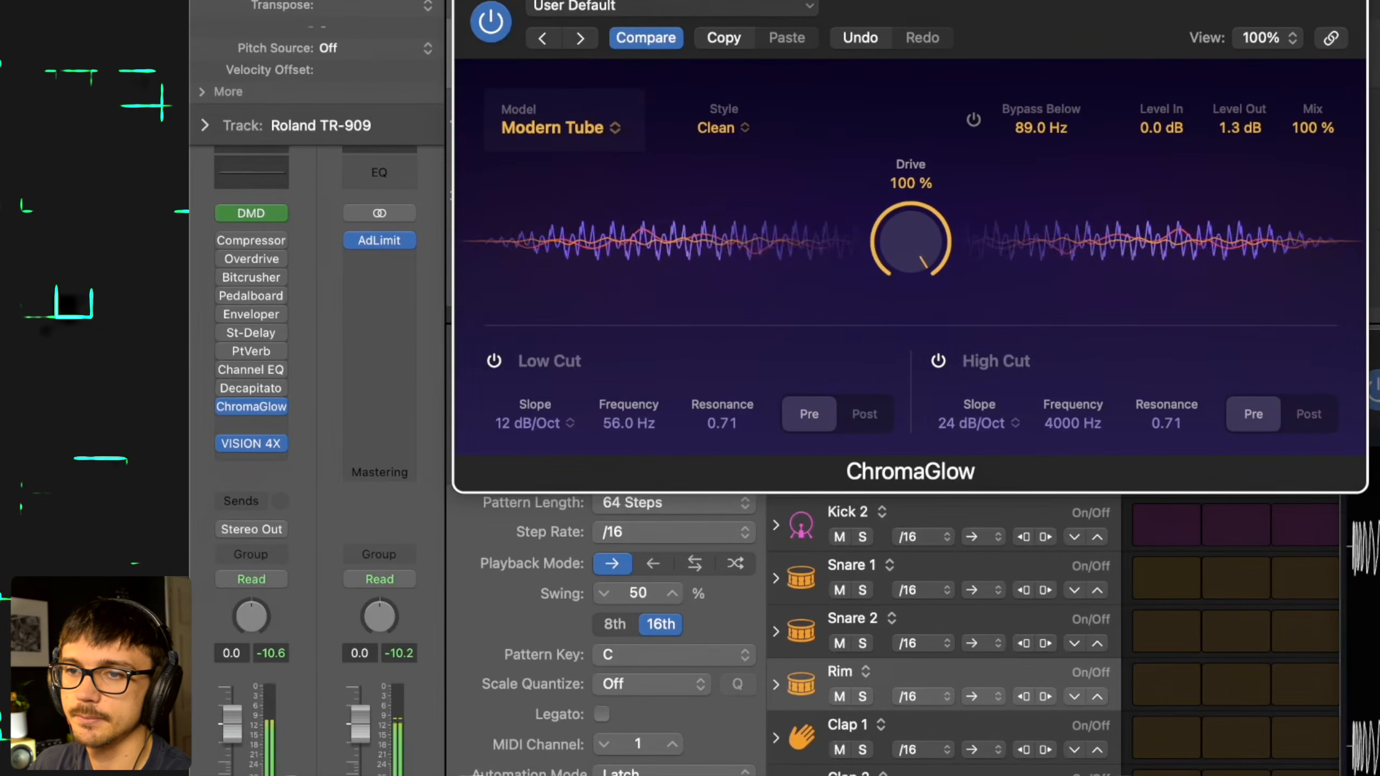
- Compare the drums with the Modern Tube ChromaGlow bypassed and active during playback, leaving it active
{"action": "left_click", "coordinate": [502, 31]}
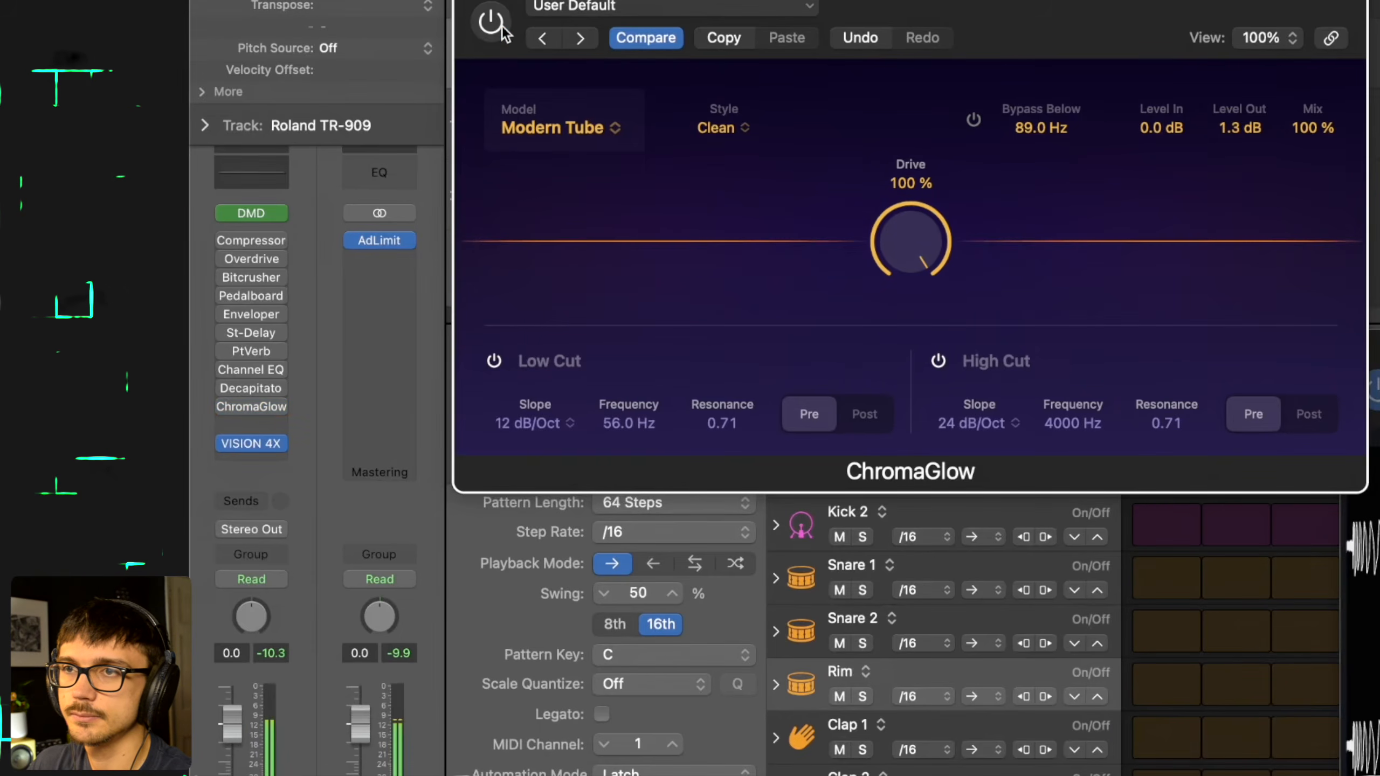
{"action": "left_click", "coordinate": [502, 27]}
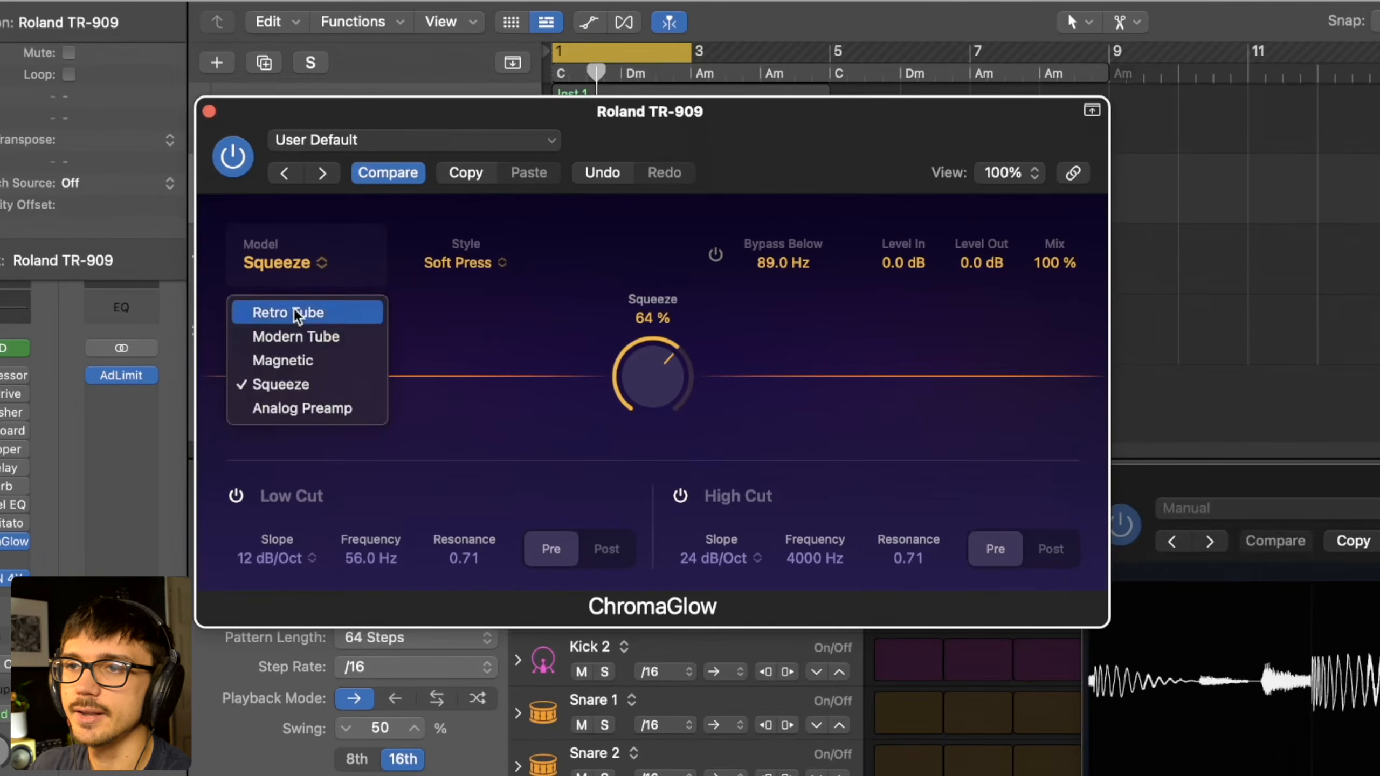
- Switch the drum ChromaGlow to the Analog Preamp model with Level Out at 0.0 dB, Drive at 100% and the Colorful style
{"action": "left_click", "coordinate": [302, 408]}
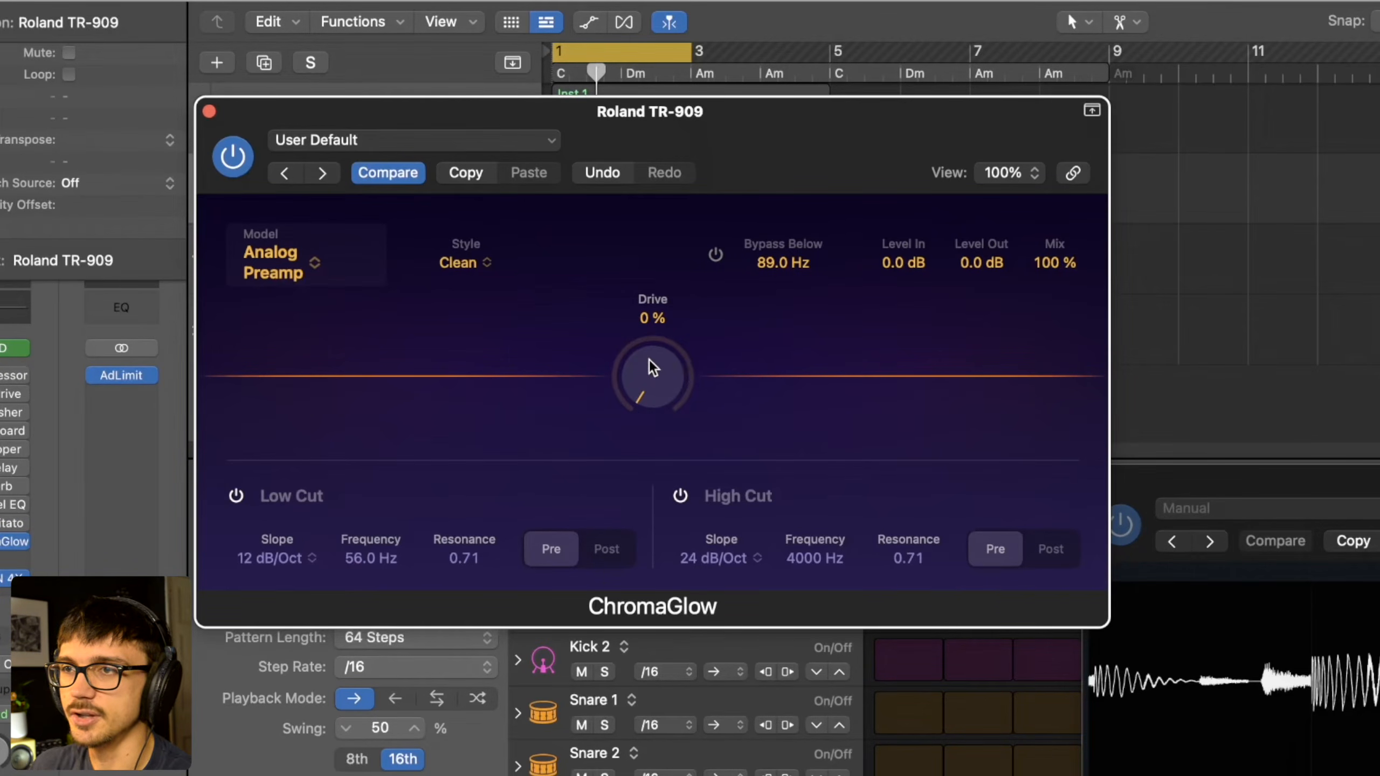
{"action": "left_click_drag", "start_coordinate": [657, 375], "coordinate": [673, 106]}
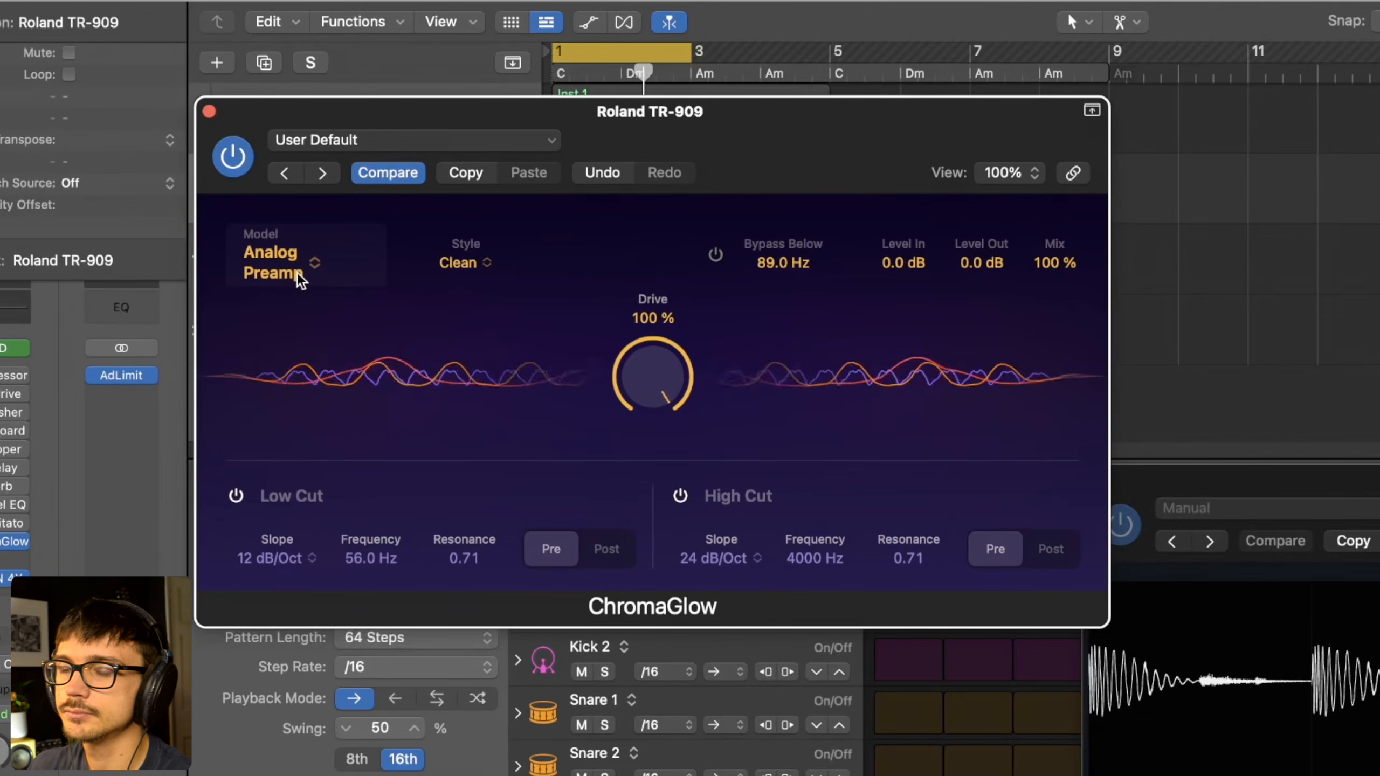
{"action": "left_click", "coordinate": [472, 264]}
{"action": "left_click", "coordinate": [478, 309]}
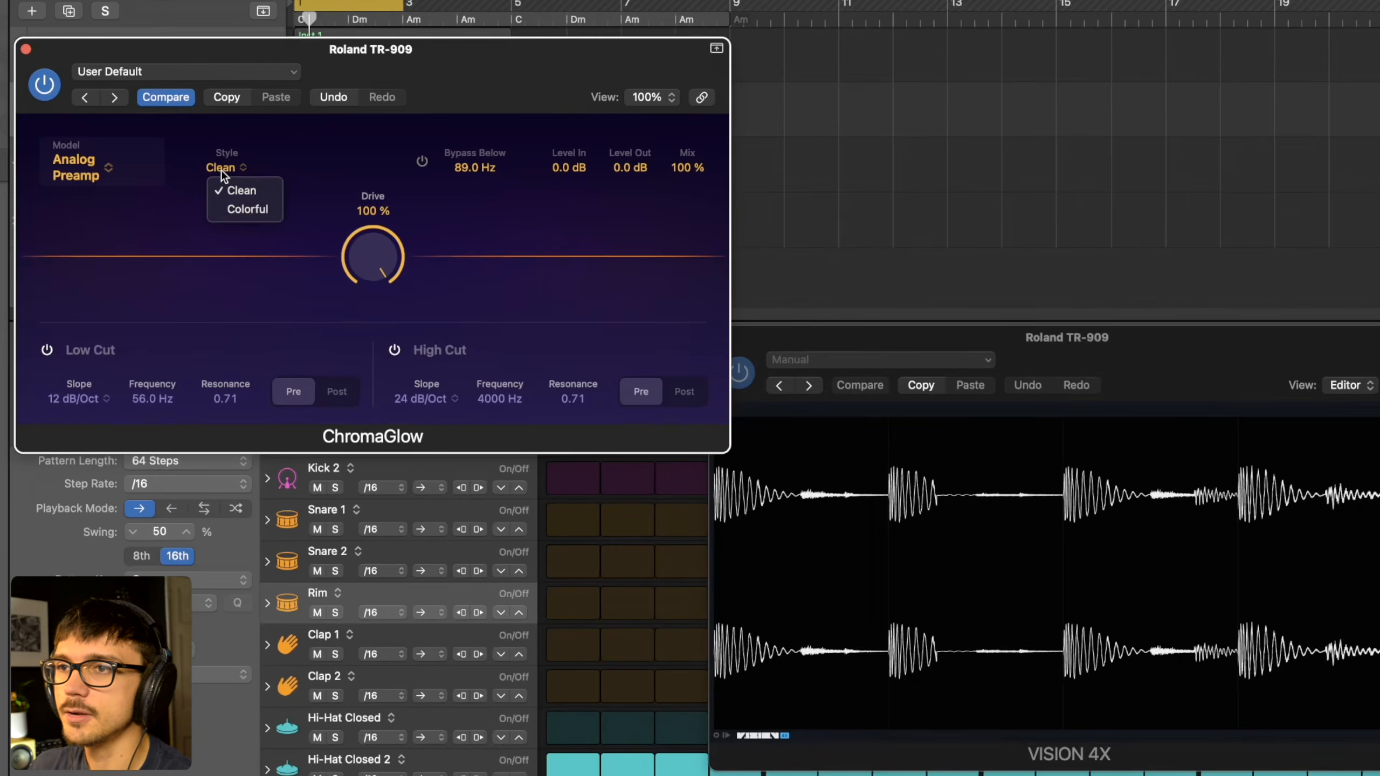
{"action": "left_click", "coordinate": [235, 210]}
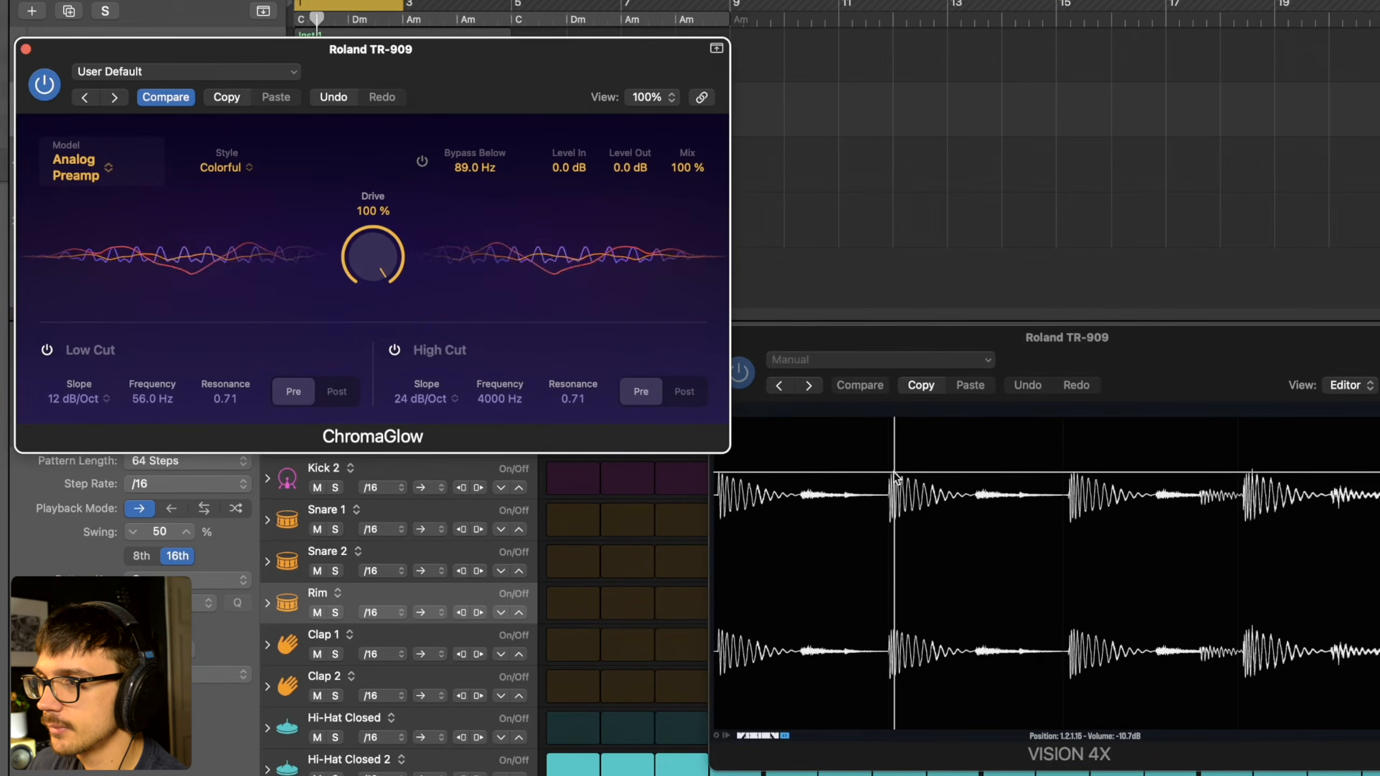
- Compare the Clean and Colorful styles of Analog Preamp on the looping drums, ending on Colorful with playback stopped
{"action": "key", "text": "space"}
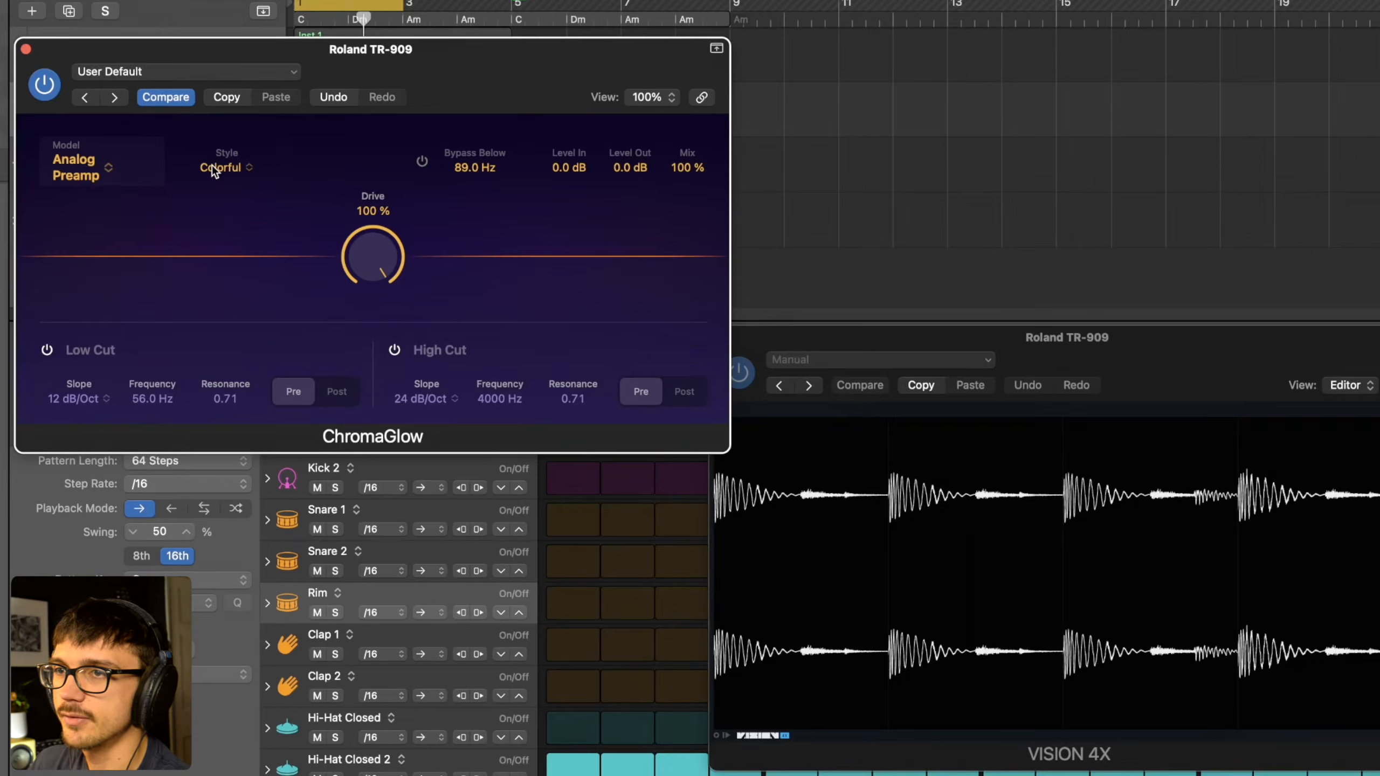
{"action": "key", "text": "space"}
{"action": "left_click", "coordinate": [214, 167]}
{"action": "left_click", "coordinate": [235, 183]}
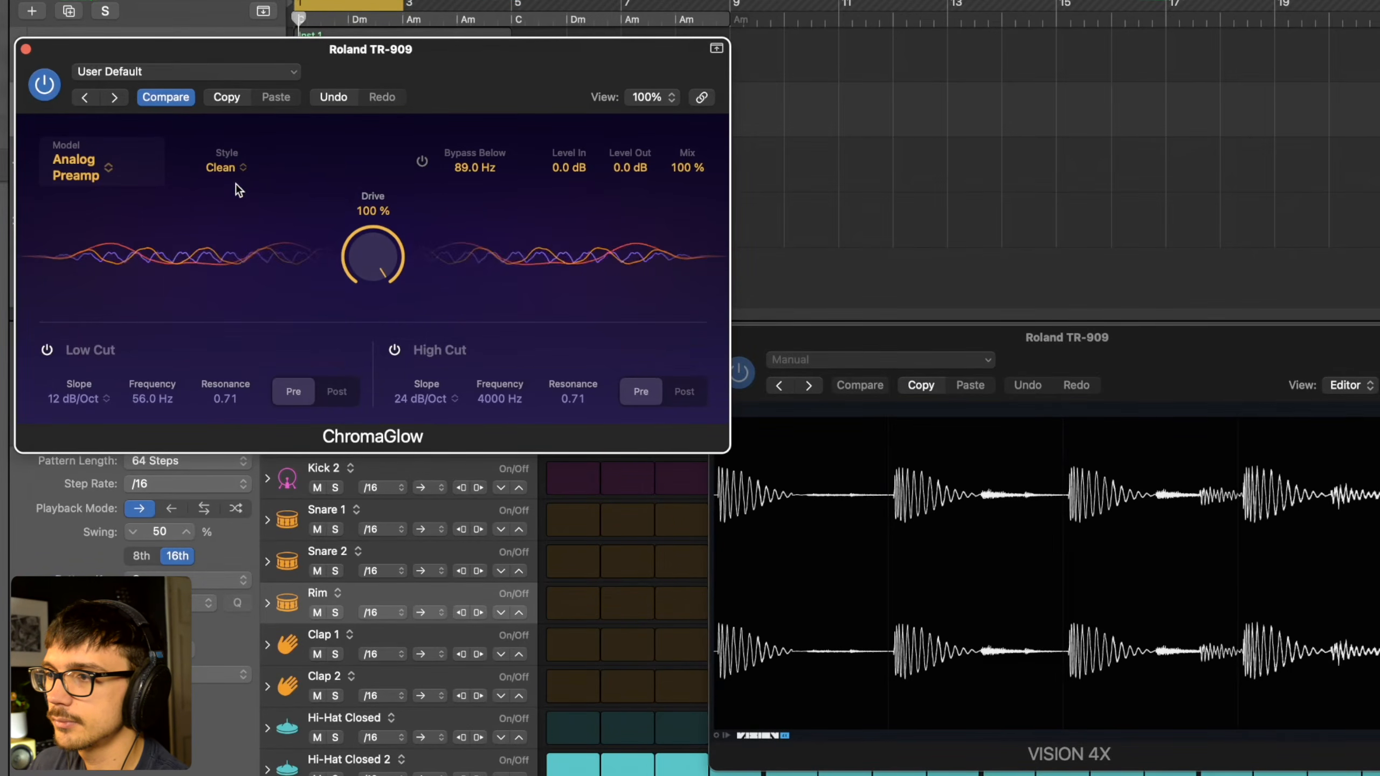
{"action": "left_click", "coordinate": [212, 164]}
{"action": "left_click", "coordinate": [228, 205]}
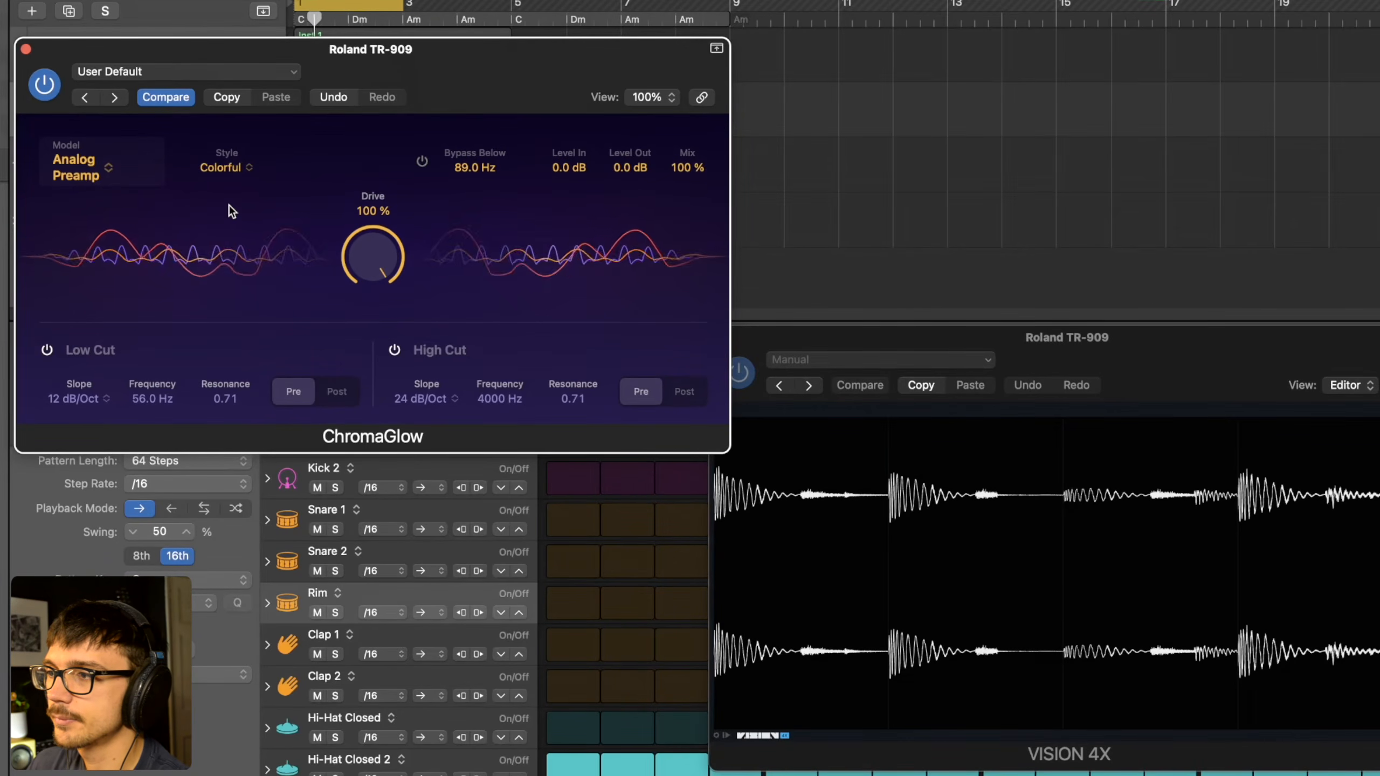
{"action": "key", "text": "space"}
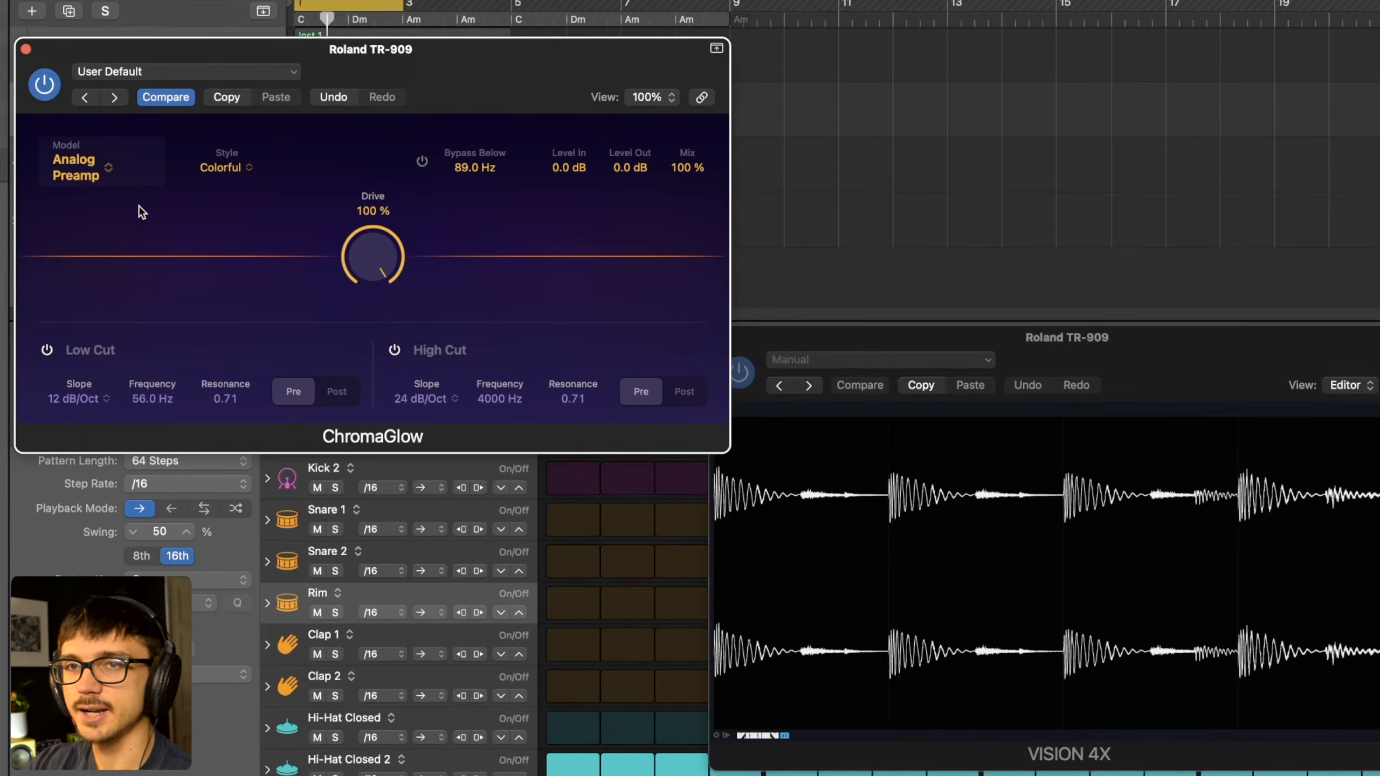
- Set the style to Clean and Drive to 0%, compare the drums with ChromaGlow bypassed and active, and raise the Drive
{"action": "left_click", "coordinate": [223, 168]}
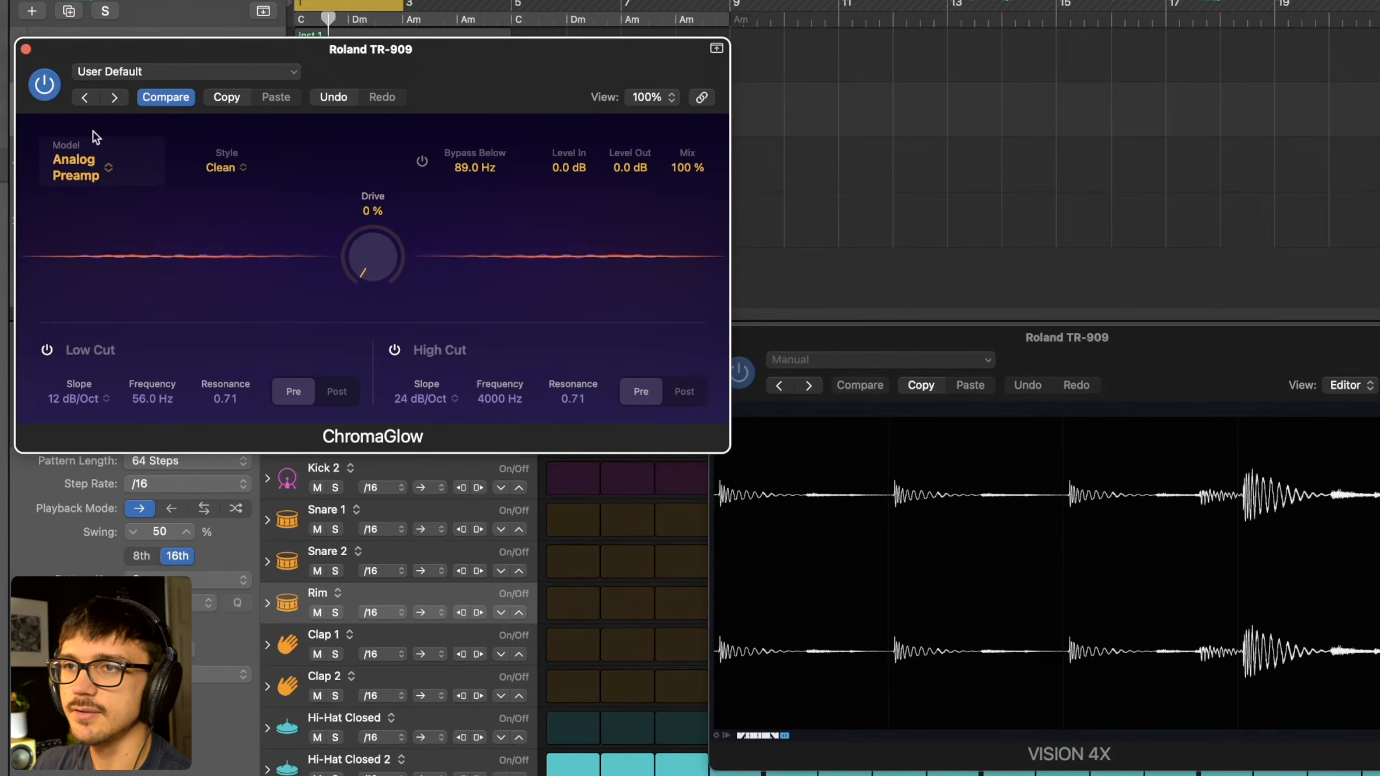
{"action": "left_click", "coordinate": [43, 88]}
{"action": "left_click", "coordinate": [43, 89]}
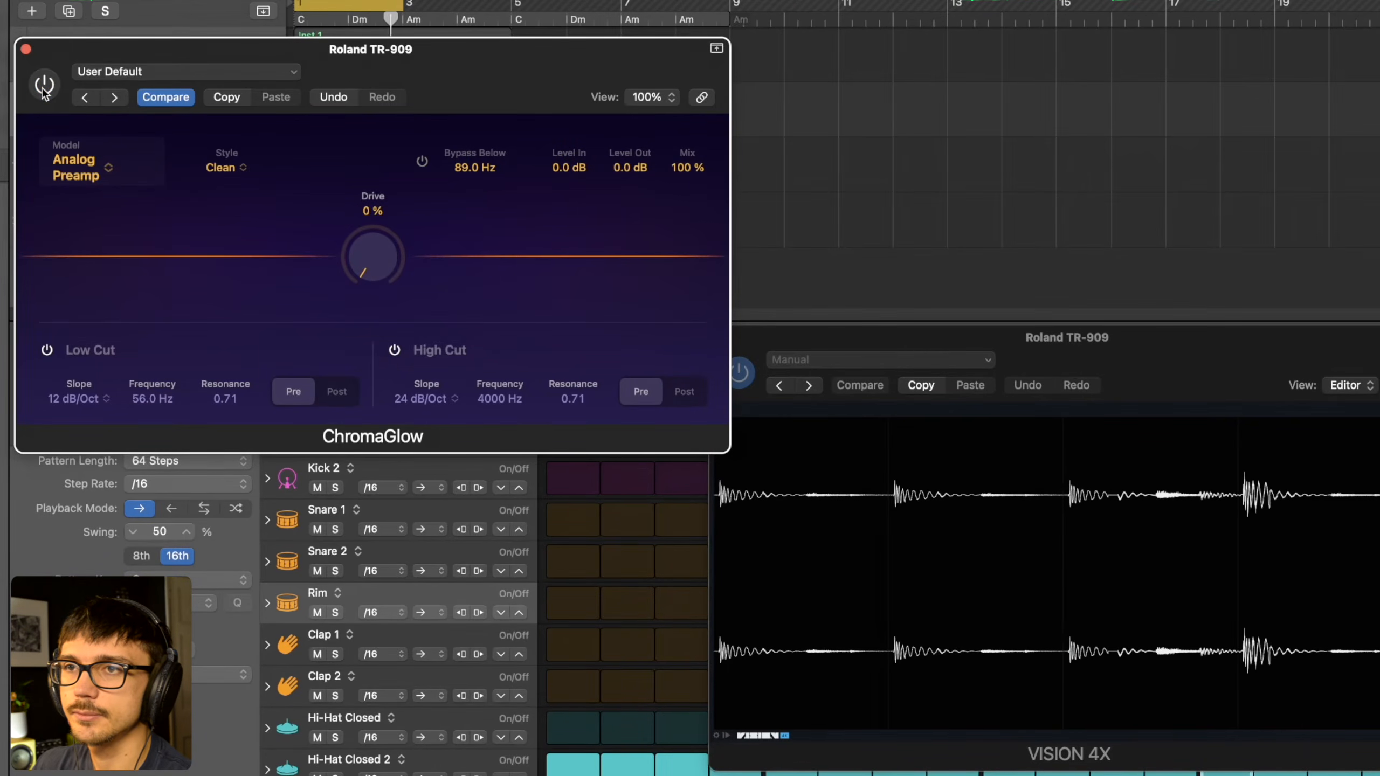
{"action": "left_click", "coordinate": [43, 90]}
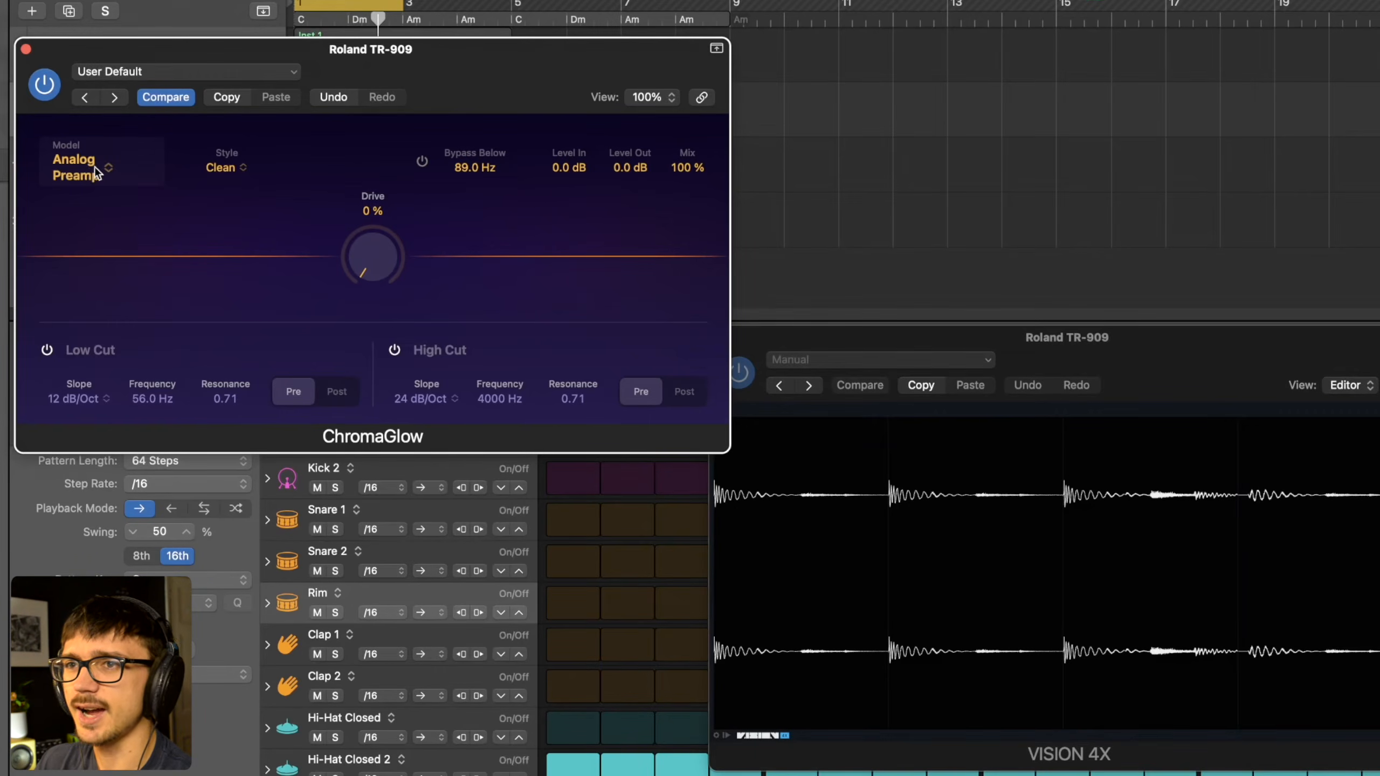
{"action": "mouse_move", "coordinate": [370, 199]}
{"action": "left_mouse_down"}
{"action": "mouse_move", "coordinate": [365, 153]}
{"action": "mouse_move", "coordinate": [373, 173]}
{"action": "left_mouse_up"}
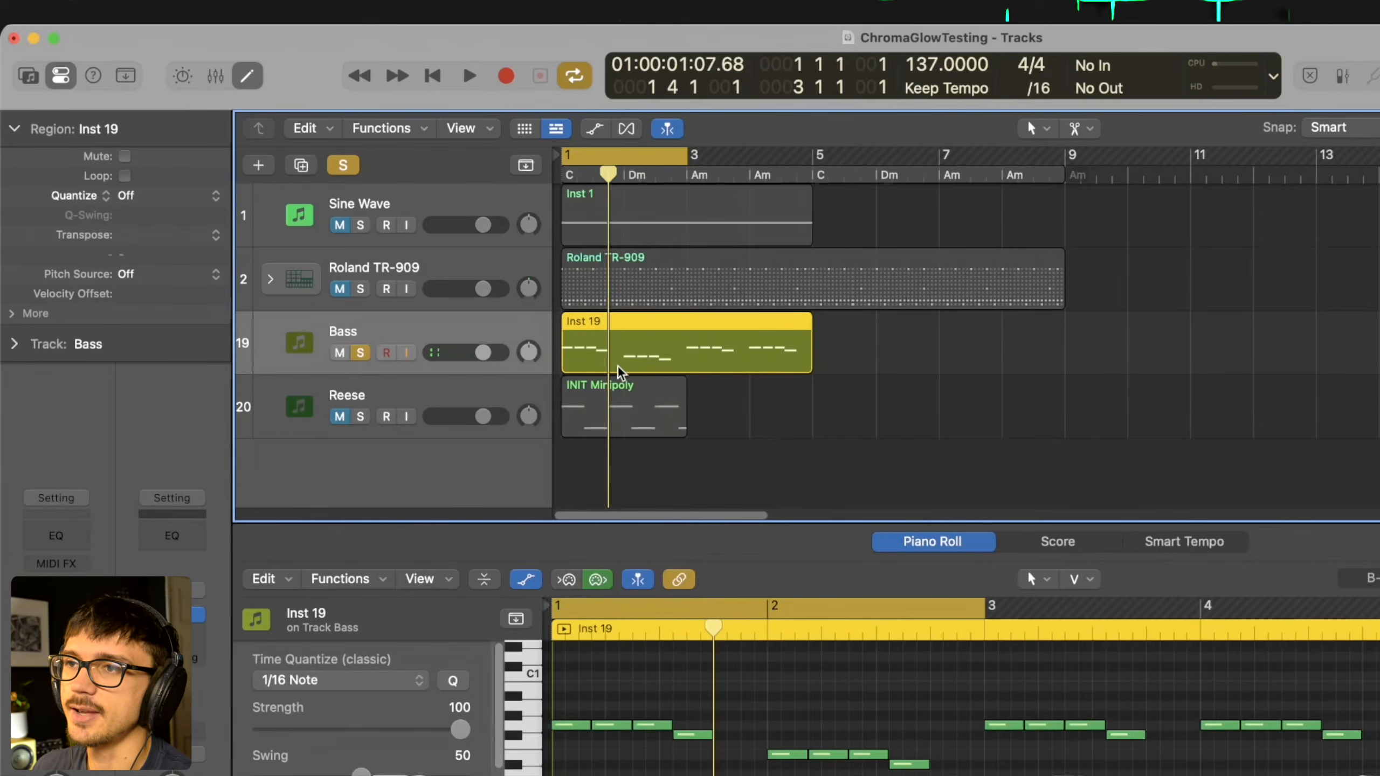
- Listen to the soloed Bass track without ChromaGlow, starting and stopping the playback
{"action": "key", "text": "space"}
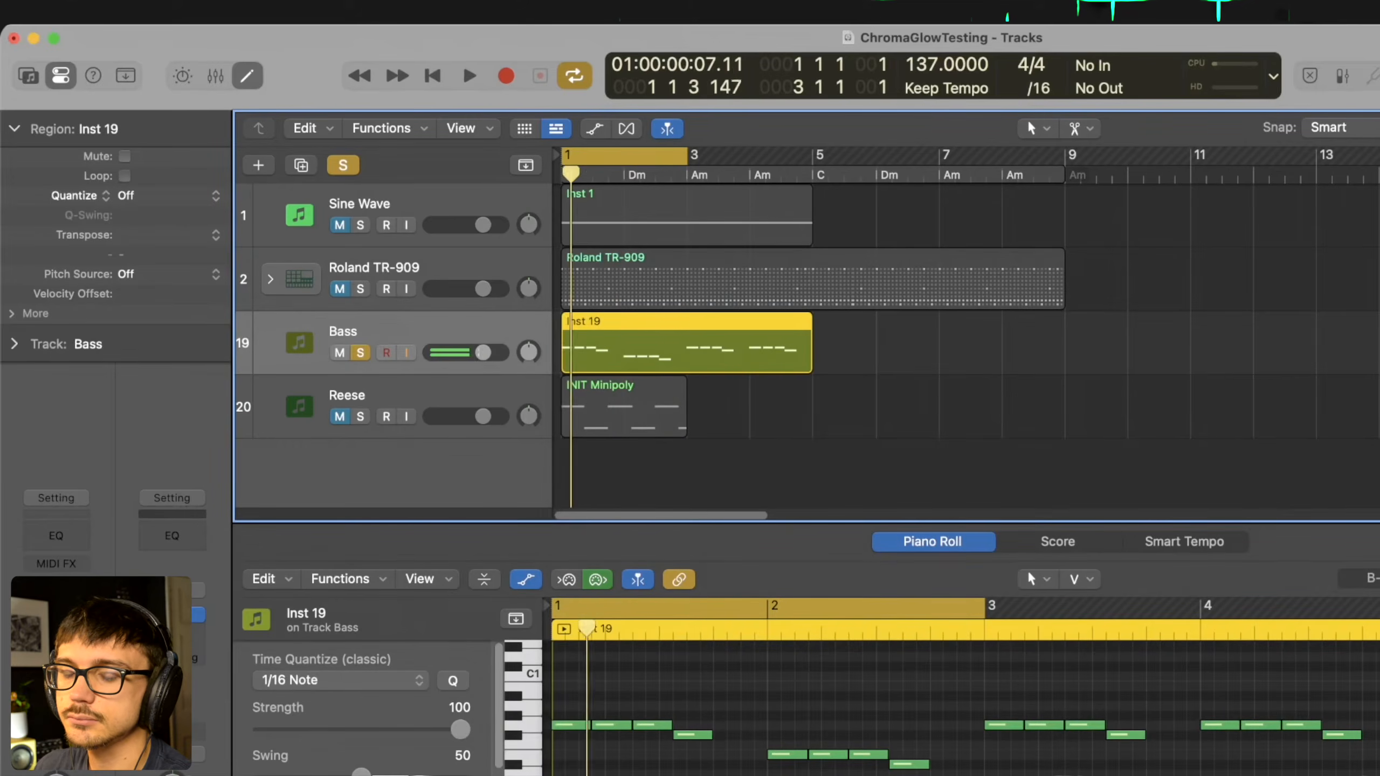
{"action": "key", "text": "space"}
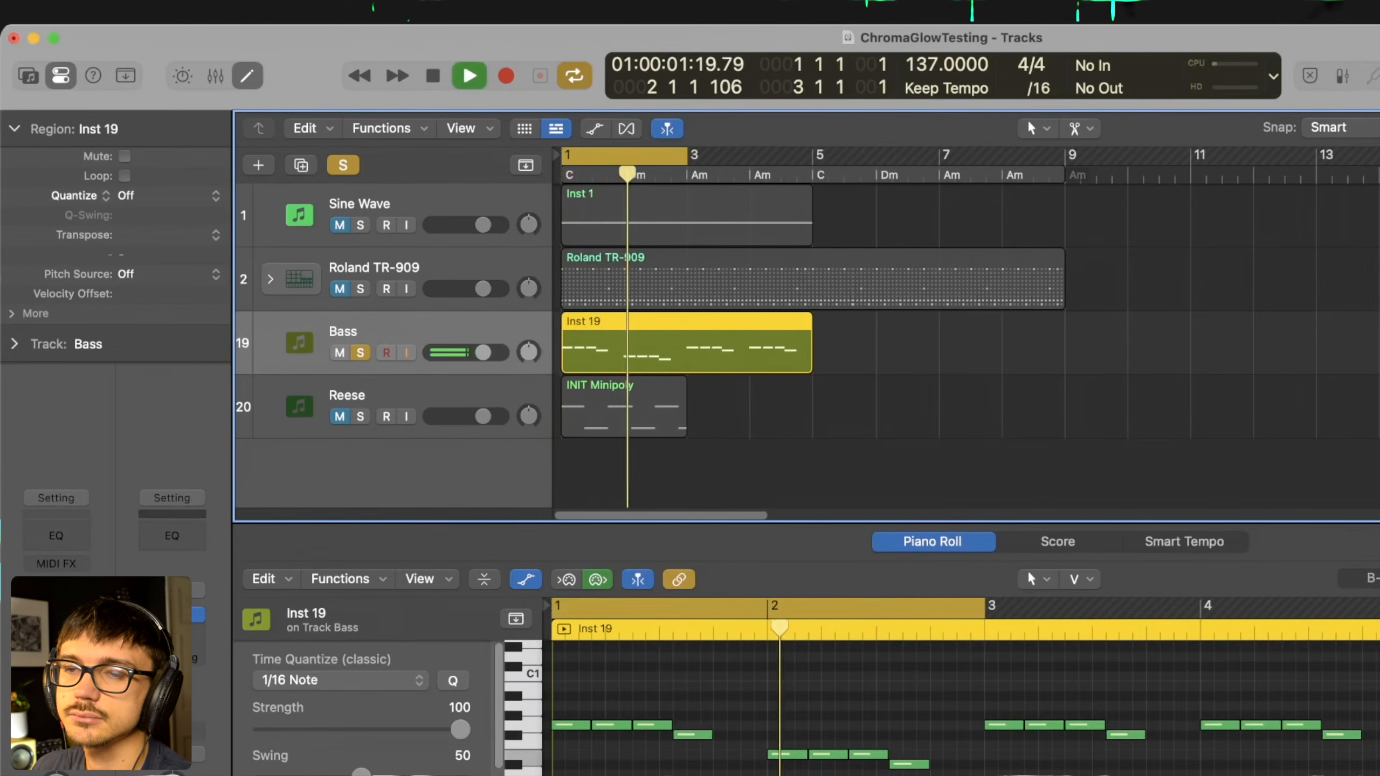
{"action": "key", "text": "space"}
- Insert ChromaGlow on the Bass track, using the Magnetic model in Clean style with Drive at 100%
{"action": "left_click", "coordinate": [57, 615]}
{"action": "mouse_move", "coordinate": [92, 761]}
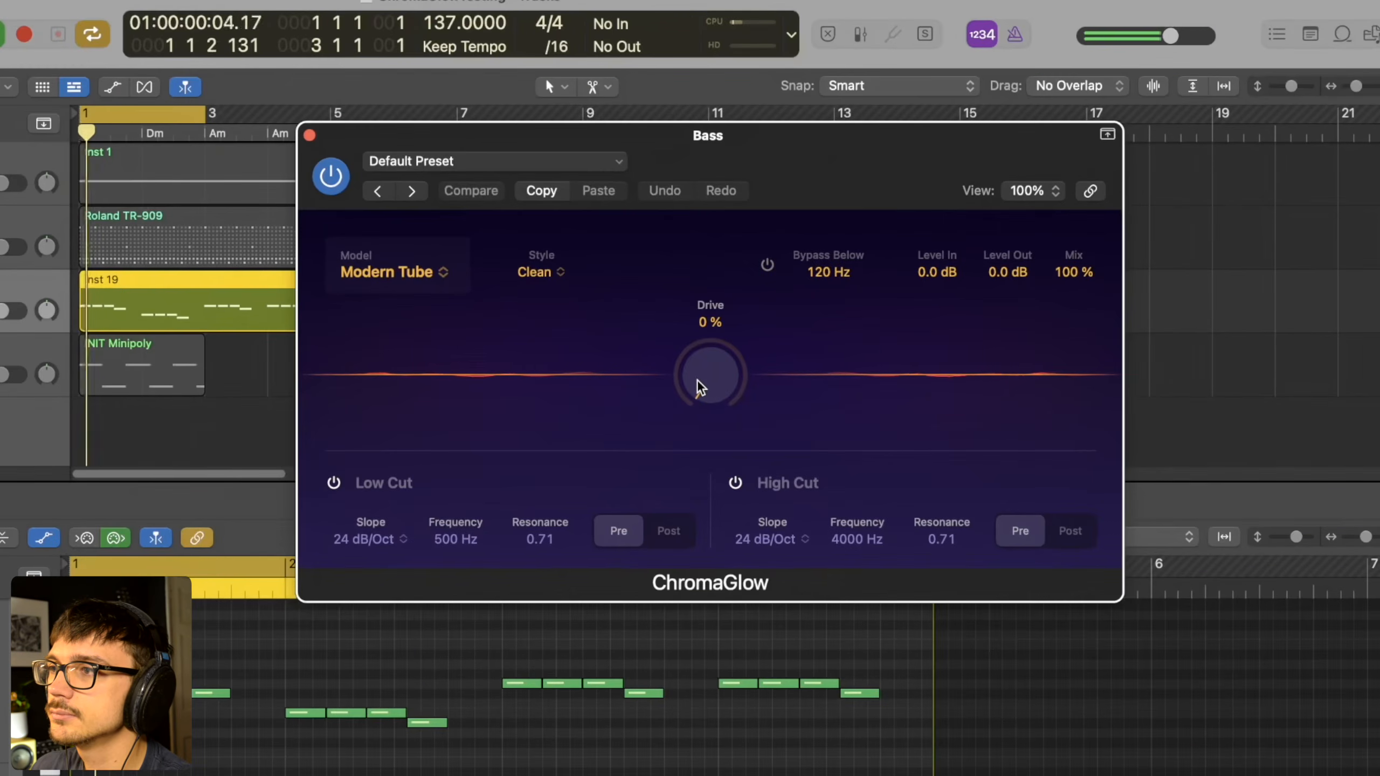
{"action": "left_click_drag", "start_coordinate": [1181, 428], "coordinate": [1183, 335]}
{"action": "left_click_drag", "start_coordinate": [702, 288], "coordinate": [715, 145]}
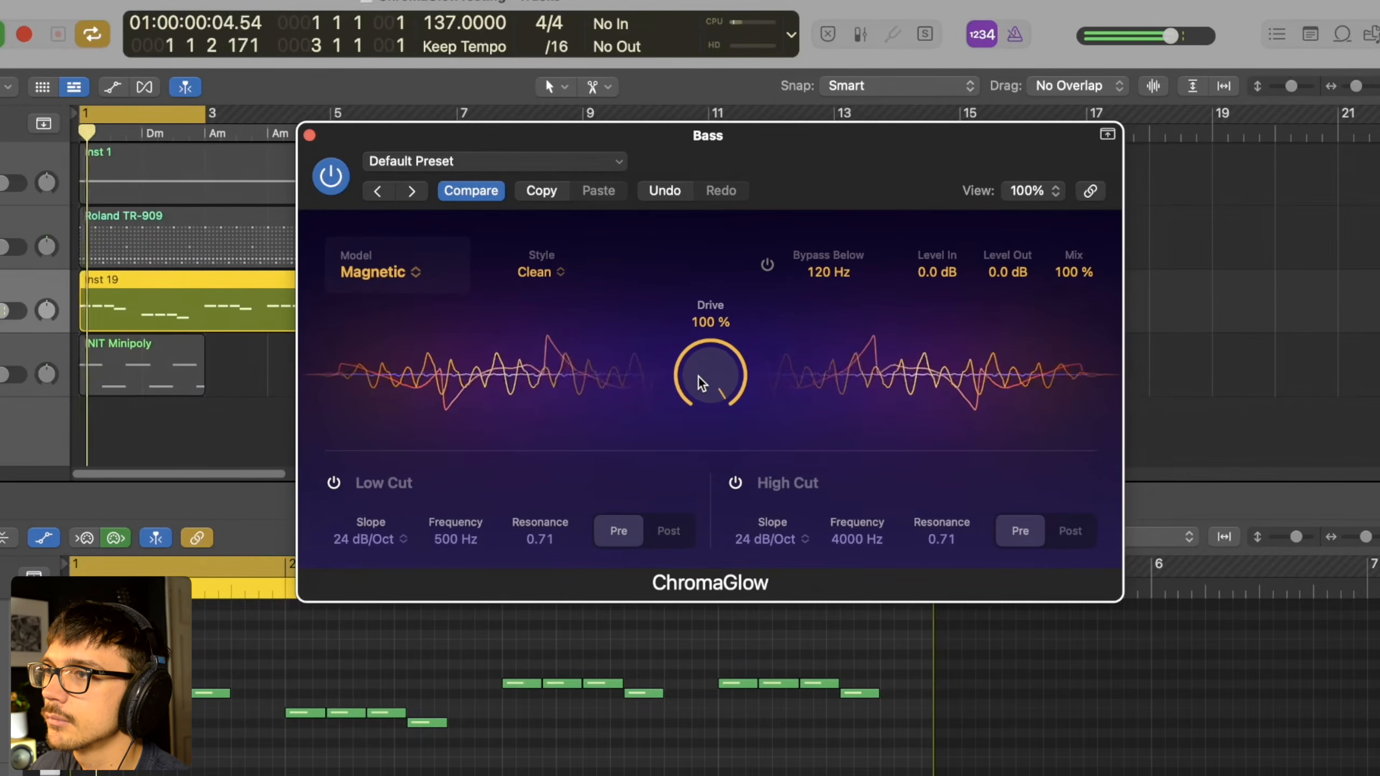
- Compare the Colorful and Clean styles of the Magnetic model on the bass at 100% Drive, leaving Clean selected
{"action": "left_click", "coordinate": [543, 271]}
{"action": "left_click", "coordinate": [565, 320]}
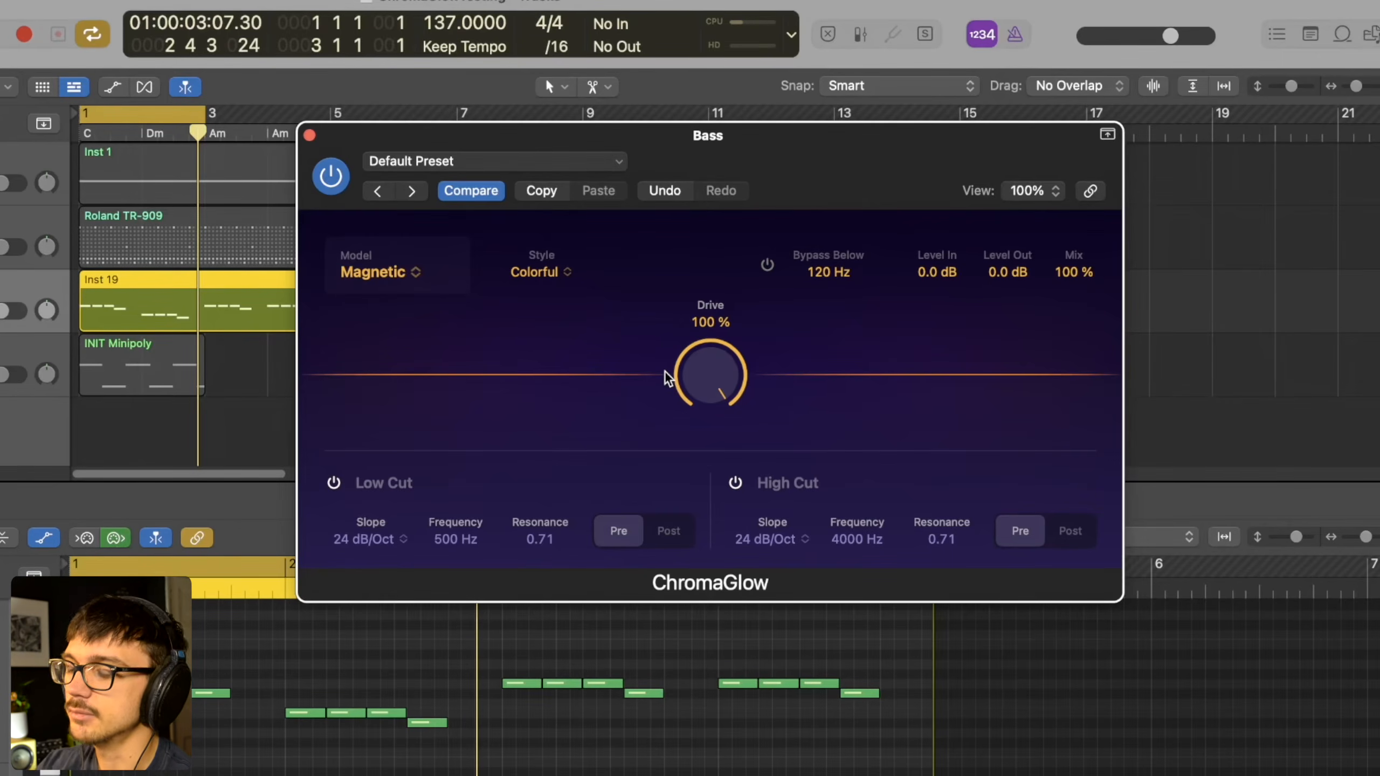
{"action": "left_click", "coordinate": [551, 274]}
{"action": "left_click", "coordinate": [551, 299]}
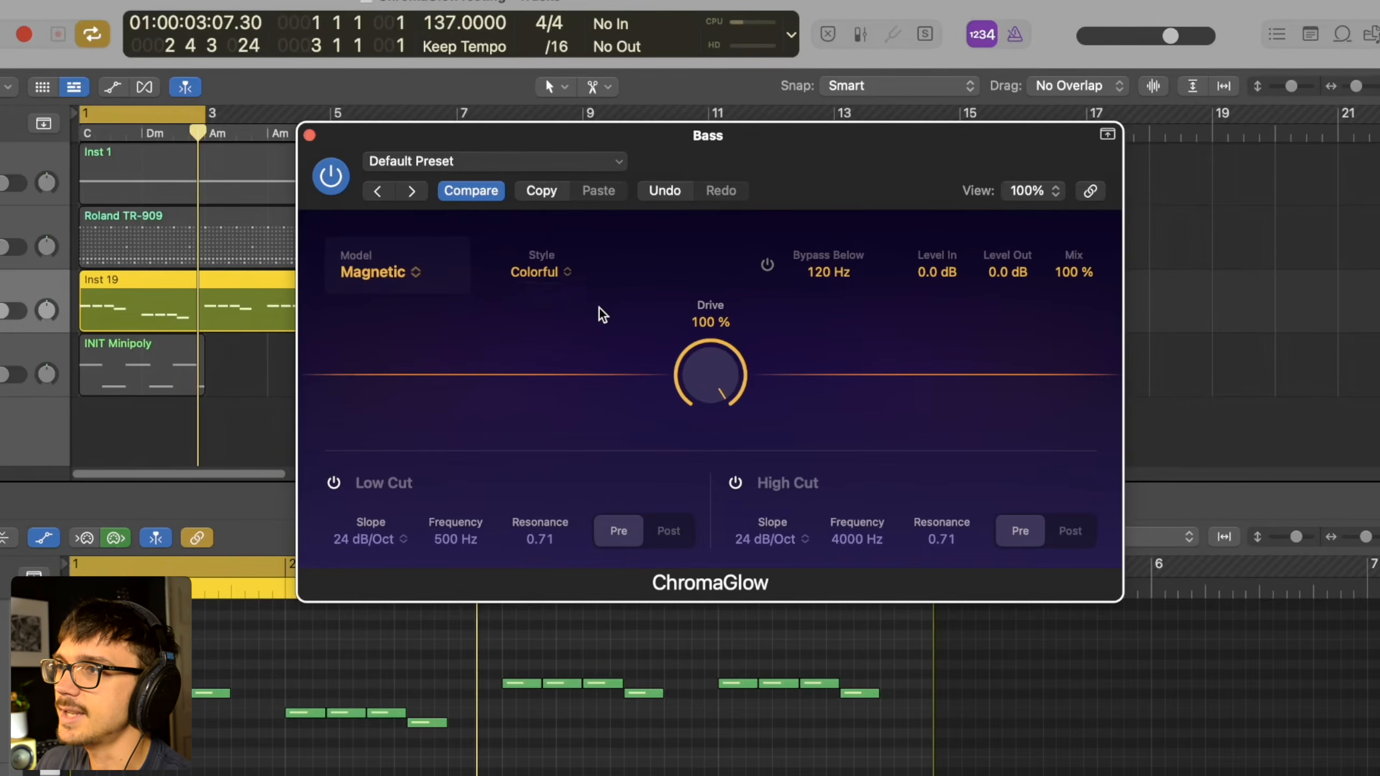
{"action": "left_click_drag", "start_coordinate": [728, 158], "coordinate": [664, 201]}
{"action": "key", "text": "space"}
{"action": "left_click_drag", "start_coordinate": [636, 422], "coordinate": [616, 158]}
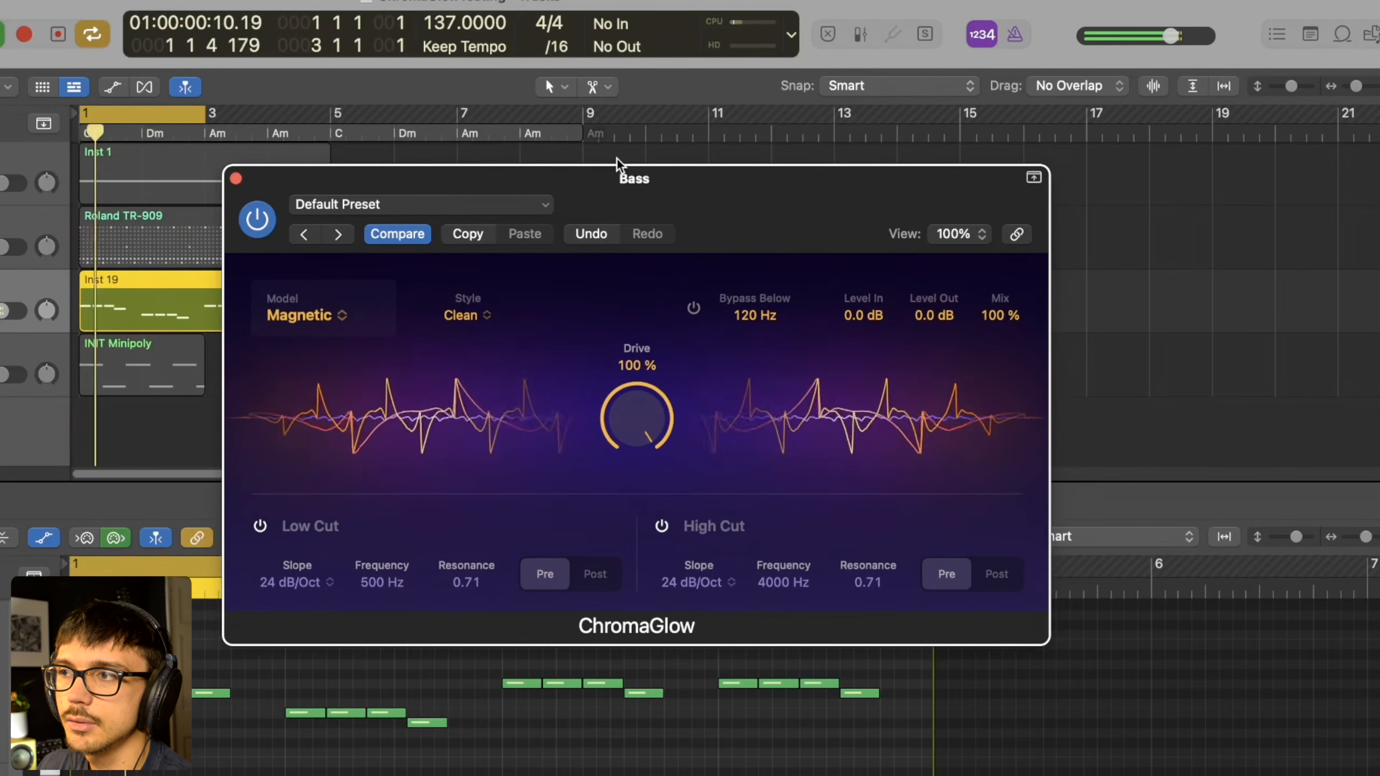
- Raise the bass ChromaGlow's Level In to 9.1 dB while checking the effect in playback
{"action": "key", "text": "space"}
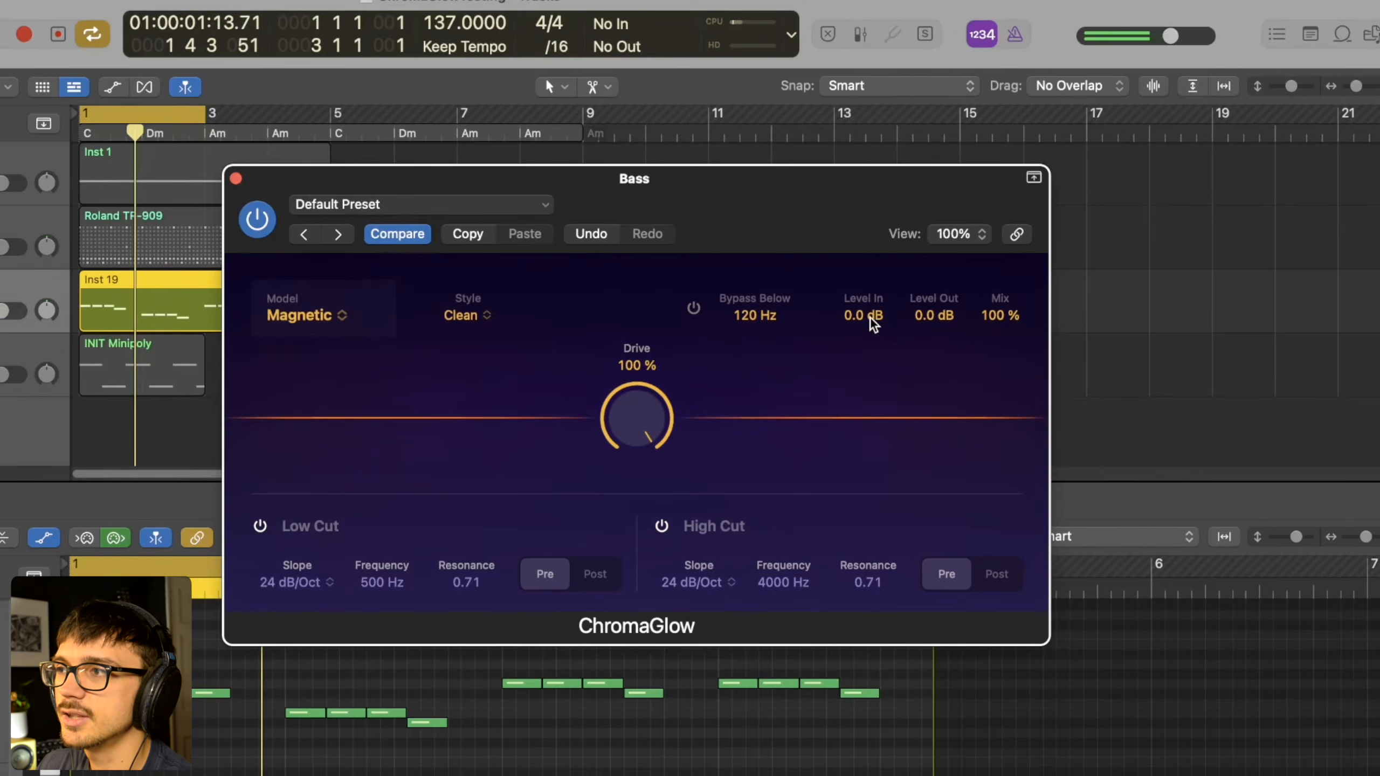
{"action": "key", "text": "space"}
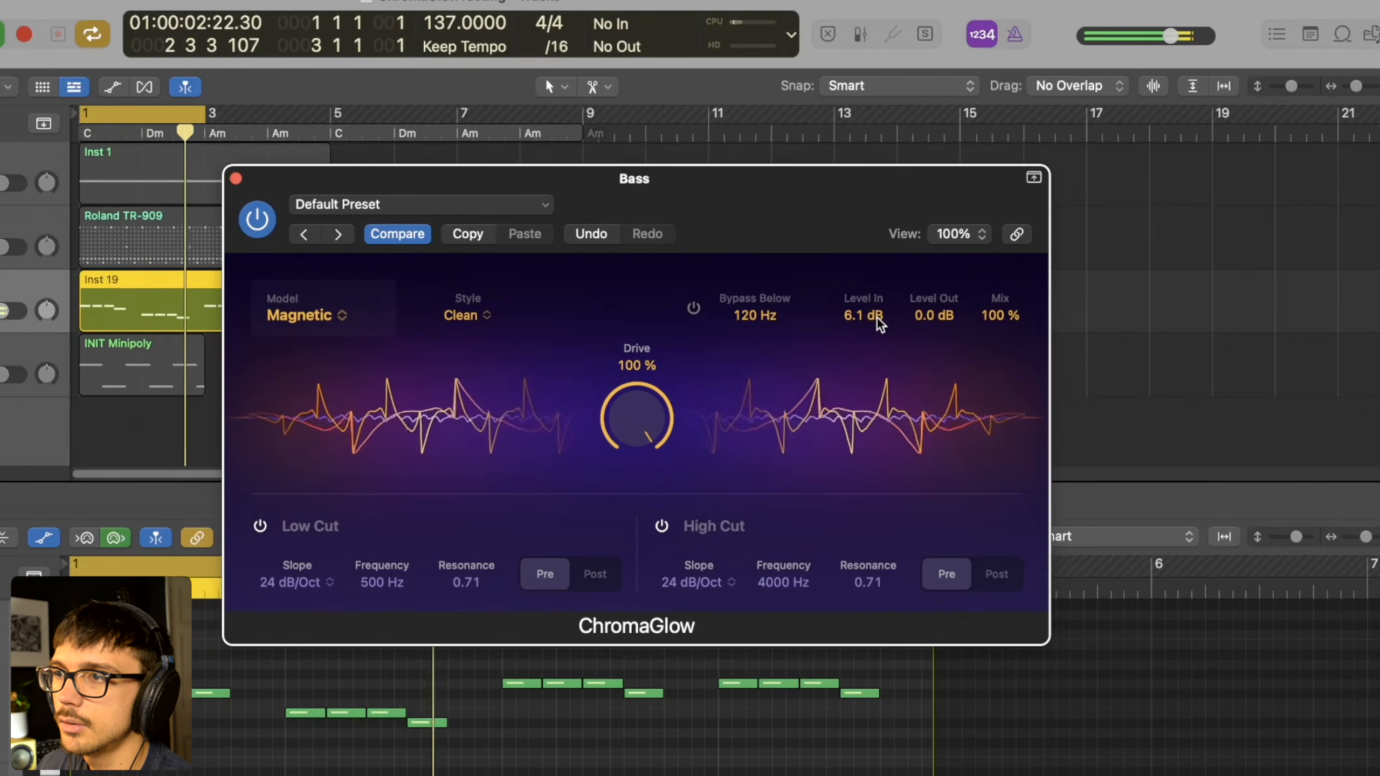
{"action": "left_click_drag", "start_coordinate": [876, 316], "coordinate": [879, 313]}
{"action": "key", "text": "space"}
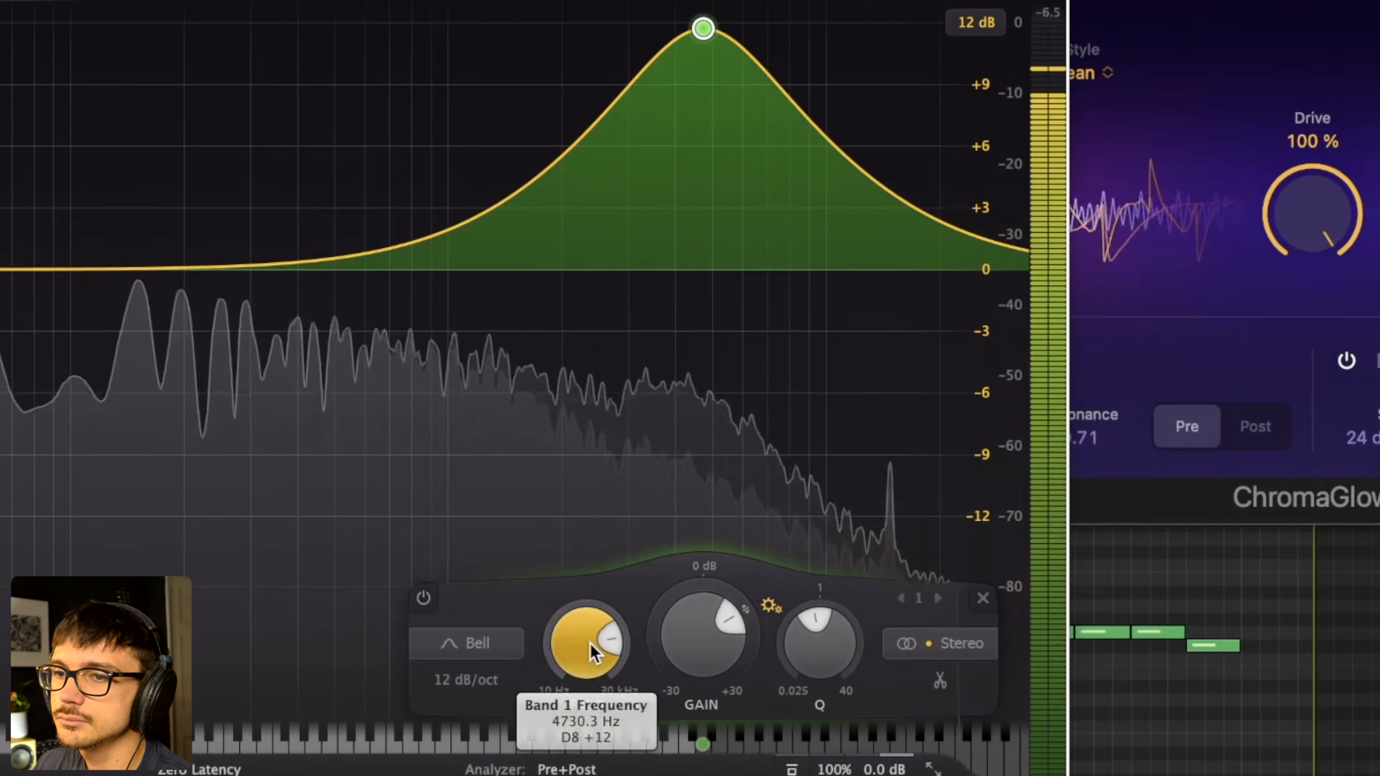
- Sweep the EQ's bell boost up to about 14353 Hz on the bass and try different Q and gain settings
{"action": "left_click_drag", "start_coordinate": [590, 645], "coordinate": [587, 606]}
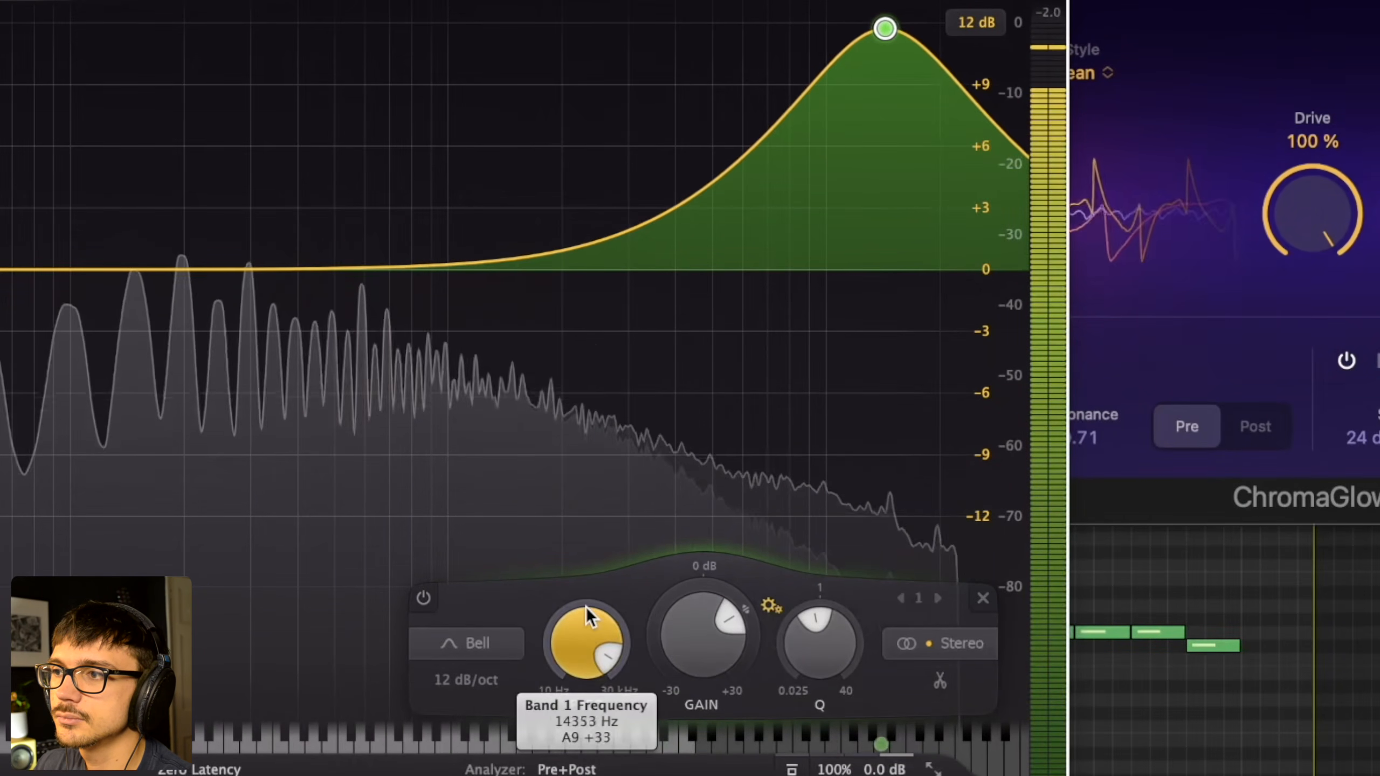
{"action": "left_click_drag", "start_coordinate": [818, 625], "coordinate": [832, 606]}
{"action": "mouse_move", "coordinate": [694, 638]}
{"action": "left_mouse_down"}
{"action": "mouse_move", "coordinate": [695, 686]}
{"action": "mouse_move", "coordinate": [697, 632]}
{"action": "left_mouse_up"}
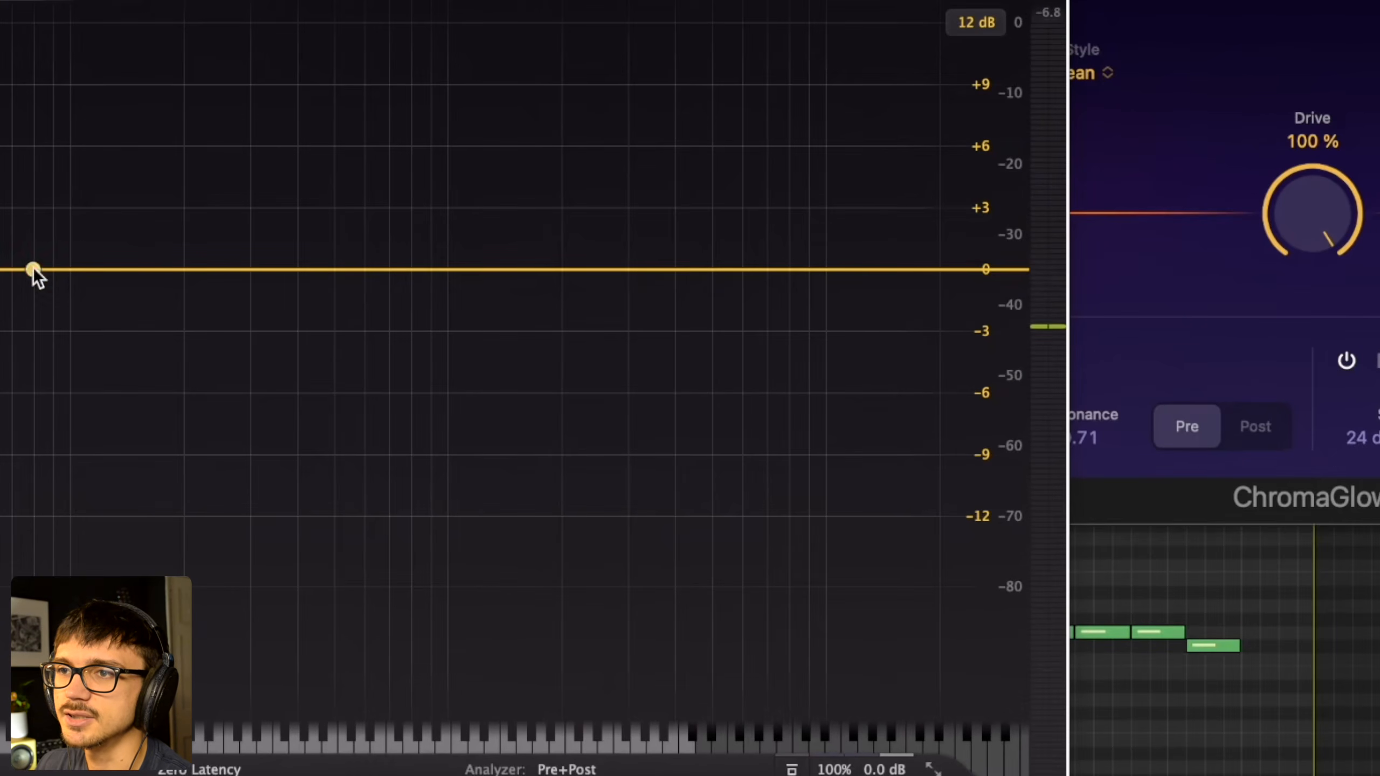
- Sweep a low cut band in Pro-Q 3 to about 3572 Hz, disable the band, and close the EQ
{"action": "left_click", "coordinate": [33, 269]}
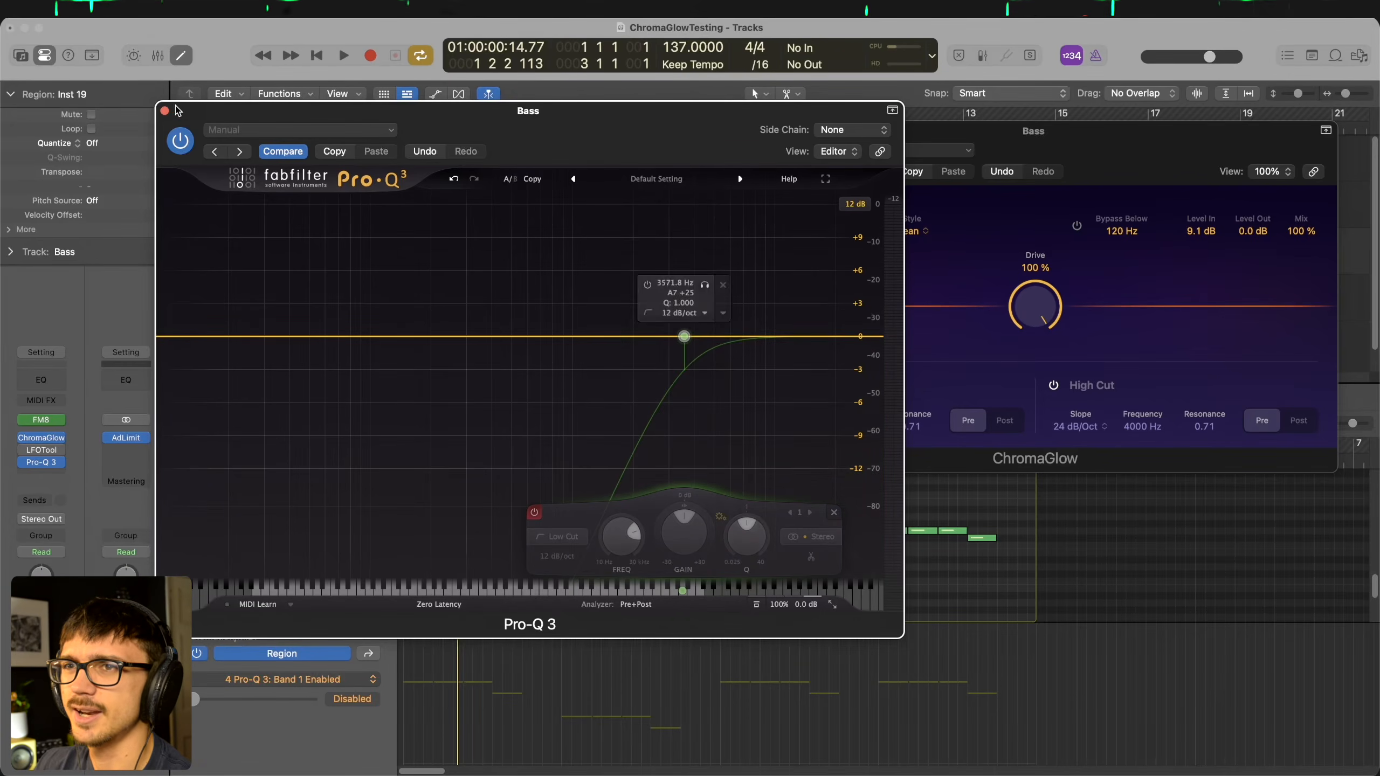
{"action": "left_click", "coordinate": [165, 111]}
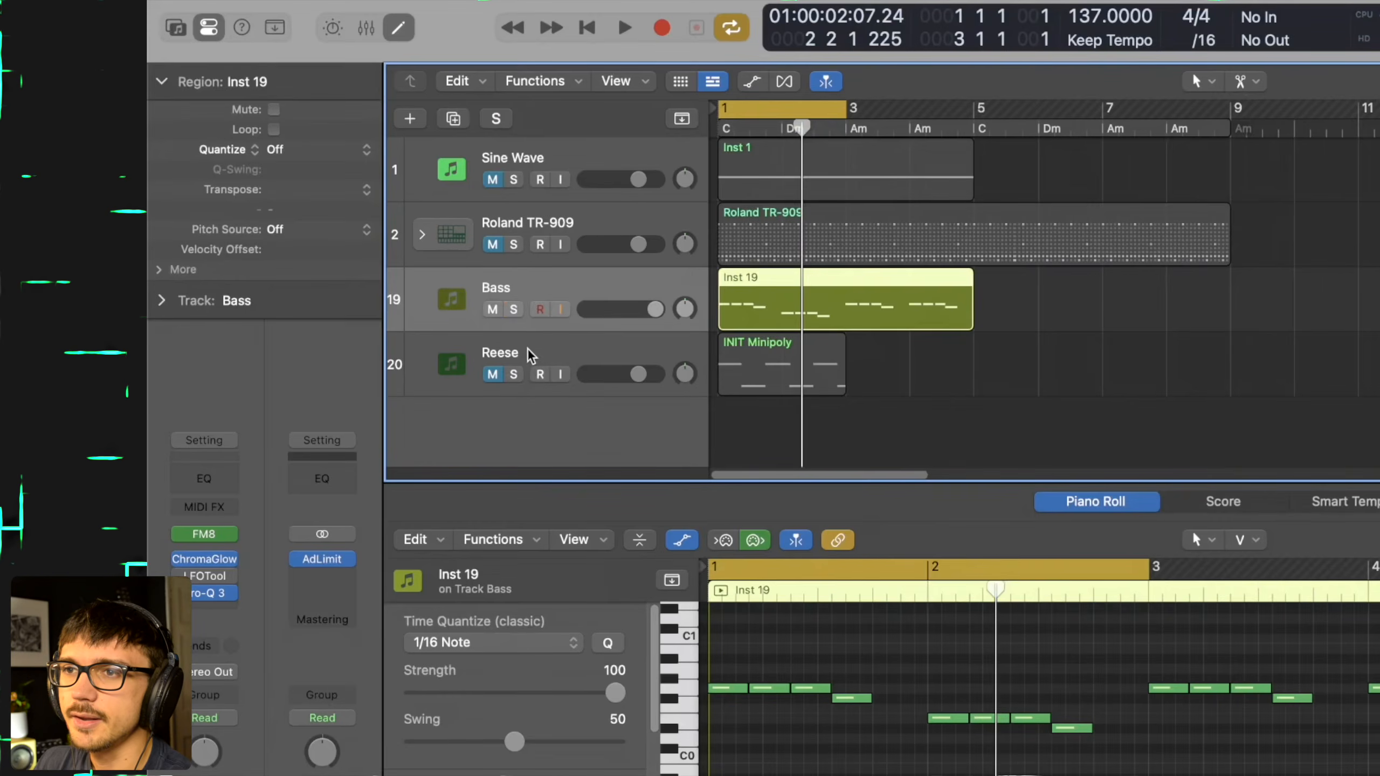
- Unmute and solo the Reese track, and play it with a newly inserted ChromaGlow bypassed
{"action": "left_click", "coordinate": [498, 375]}
{"action": "left_click", "coordinate": [512, 374]}
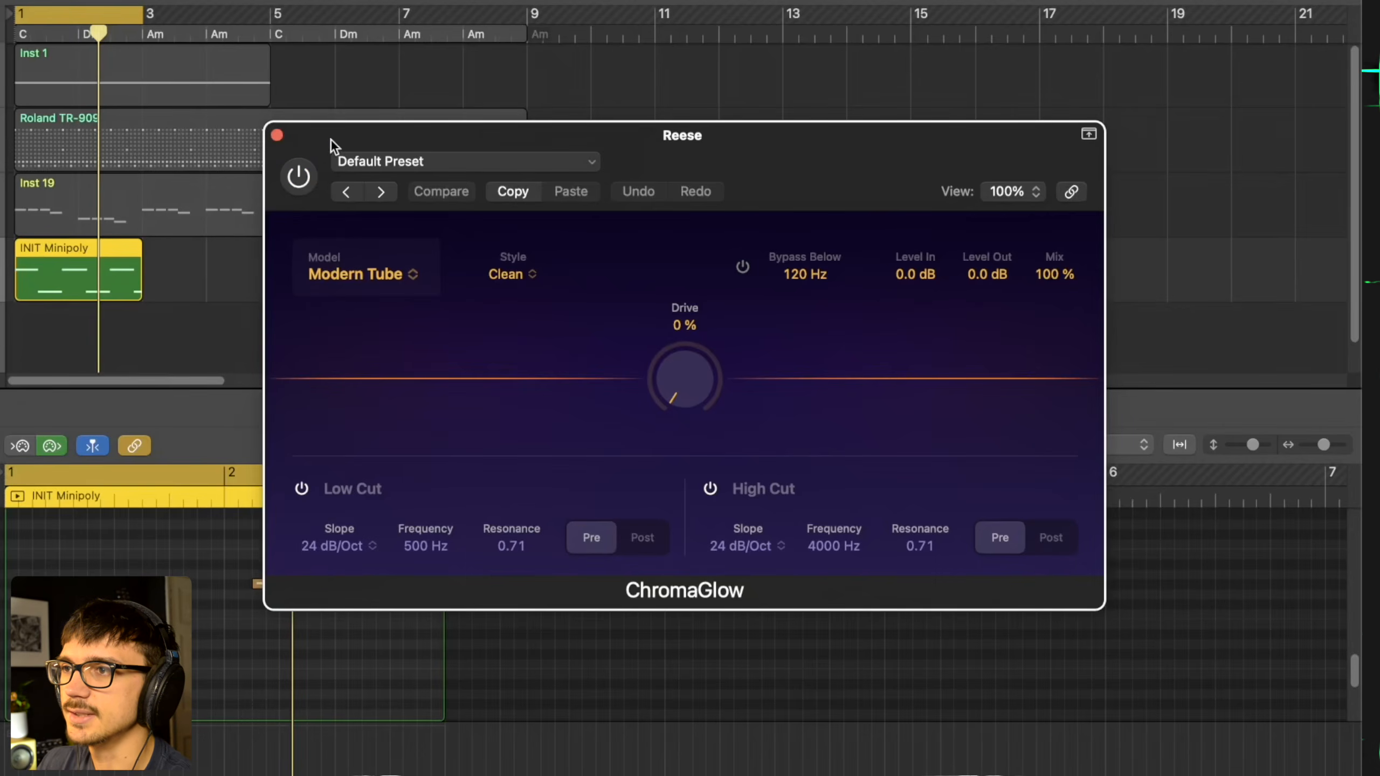
{"action": "left_click_drag", "start_coordinate": [330, 136], "coordinate": [334, 106]}
{"action": "key", "text": "space"}
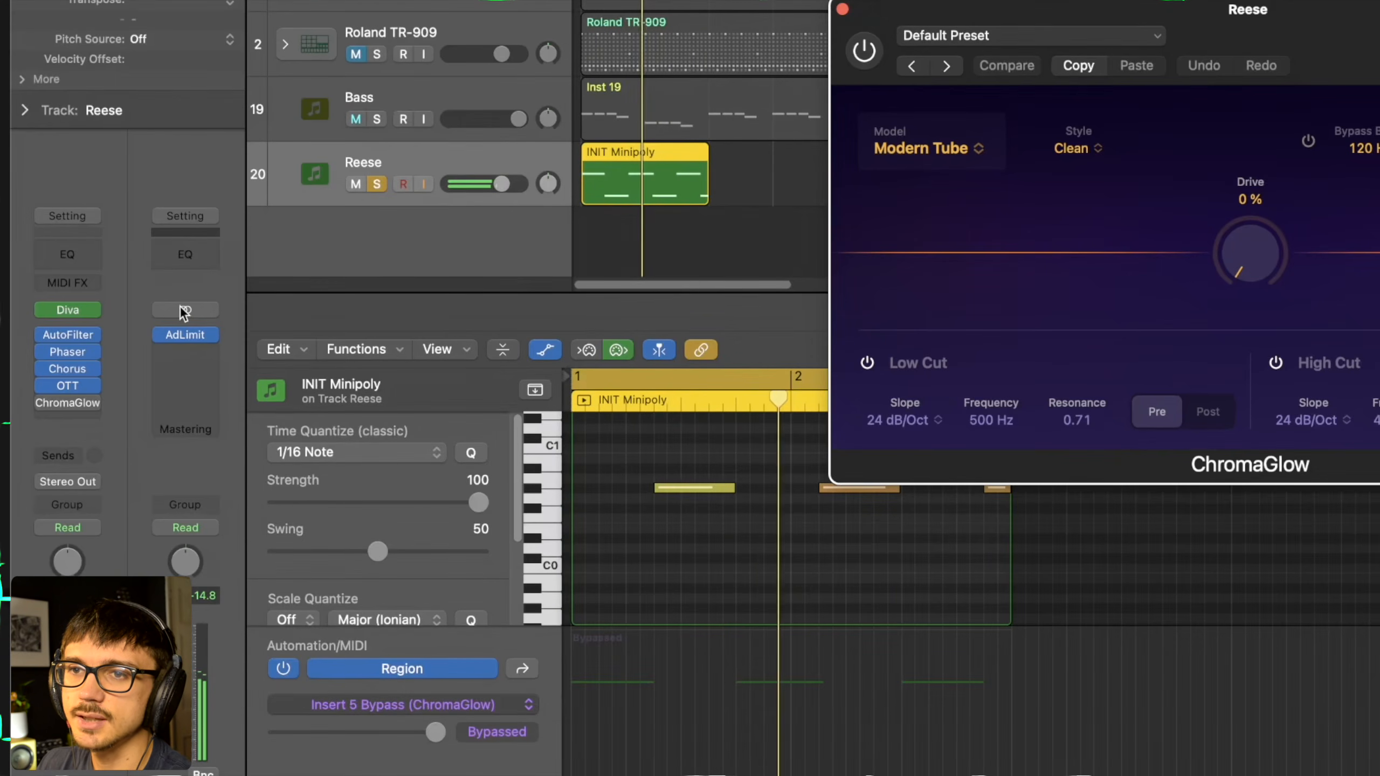
- Enable ChromaGlow on the Reese track and raise the Modern Tube Drive to 93%
{"action": "mouse_move", "coordinate": [63, 335]}
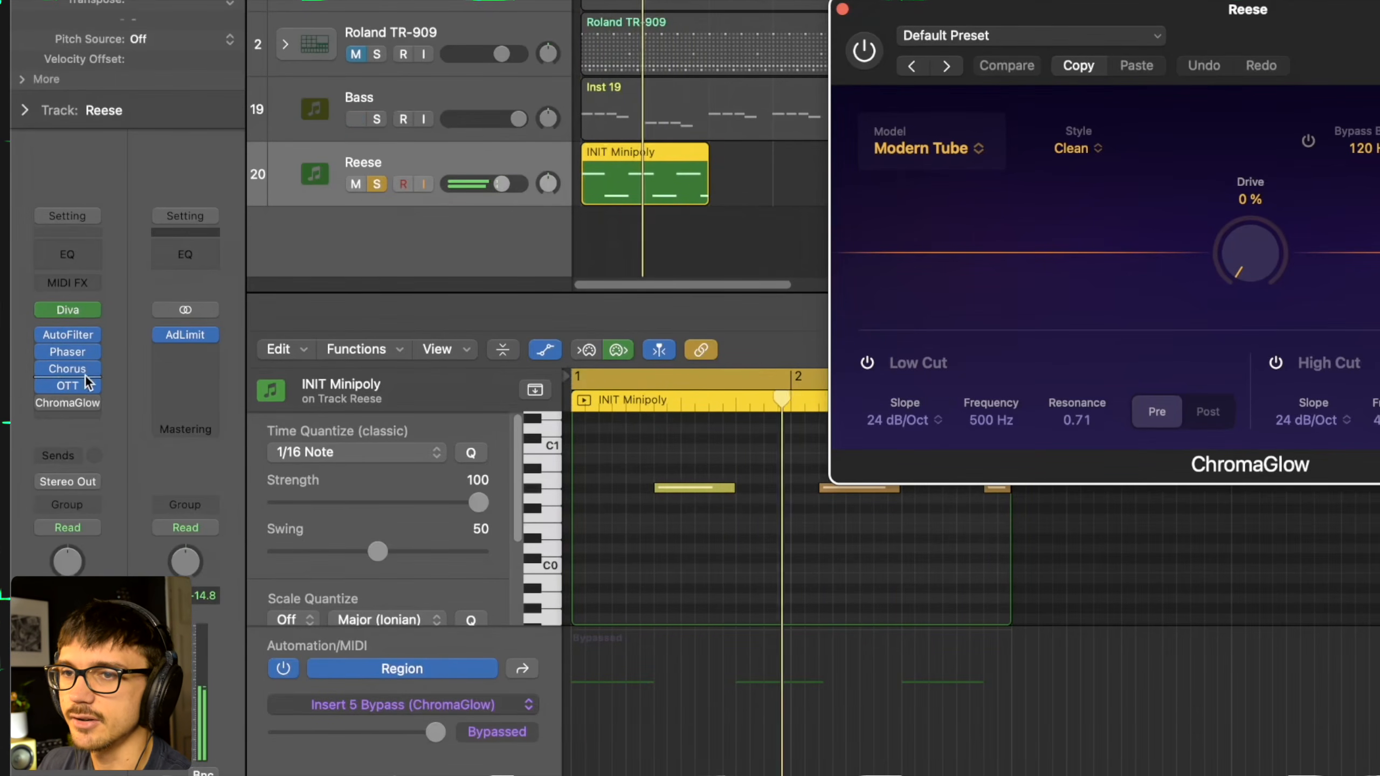
{"action": "left_click_drag", "start_coordinate": [1288, 33], "coordinate": [832, 138]}
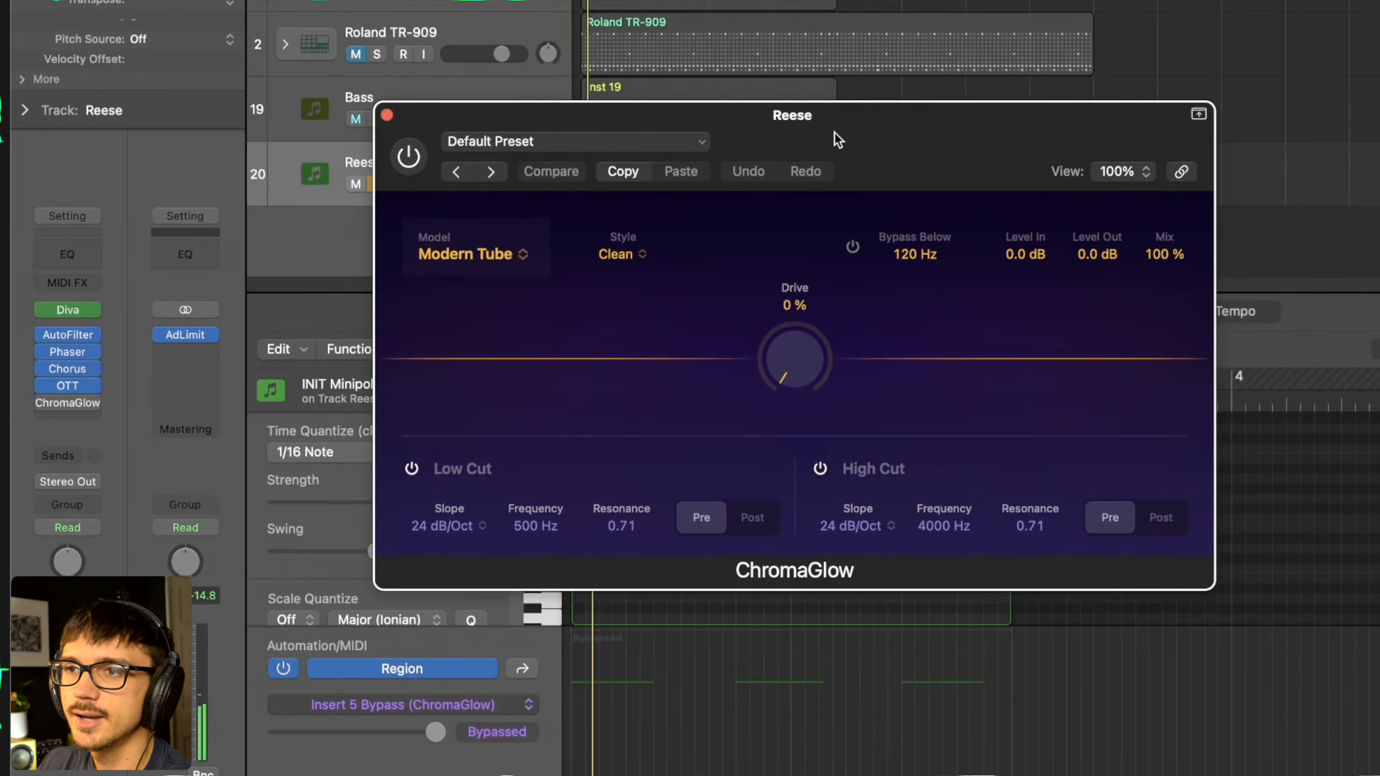
{"action": "left_click", "coordinate": [411, 164]}
{"action": "left_click_drag", "start_coordinate": [784, 356], "coordinate": [790, 89]}
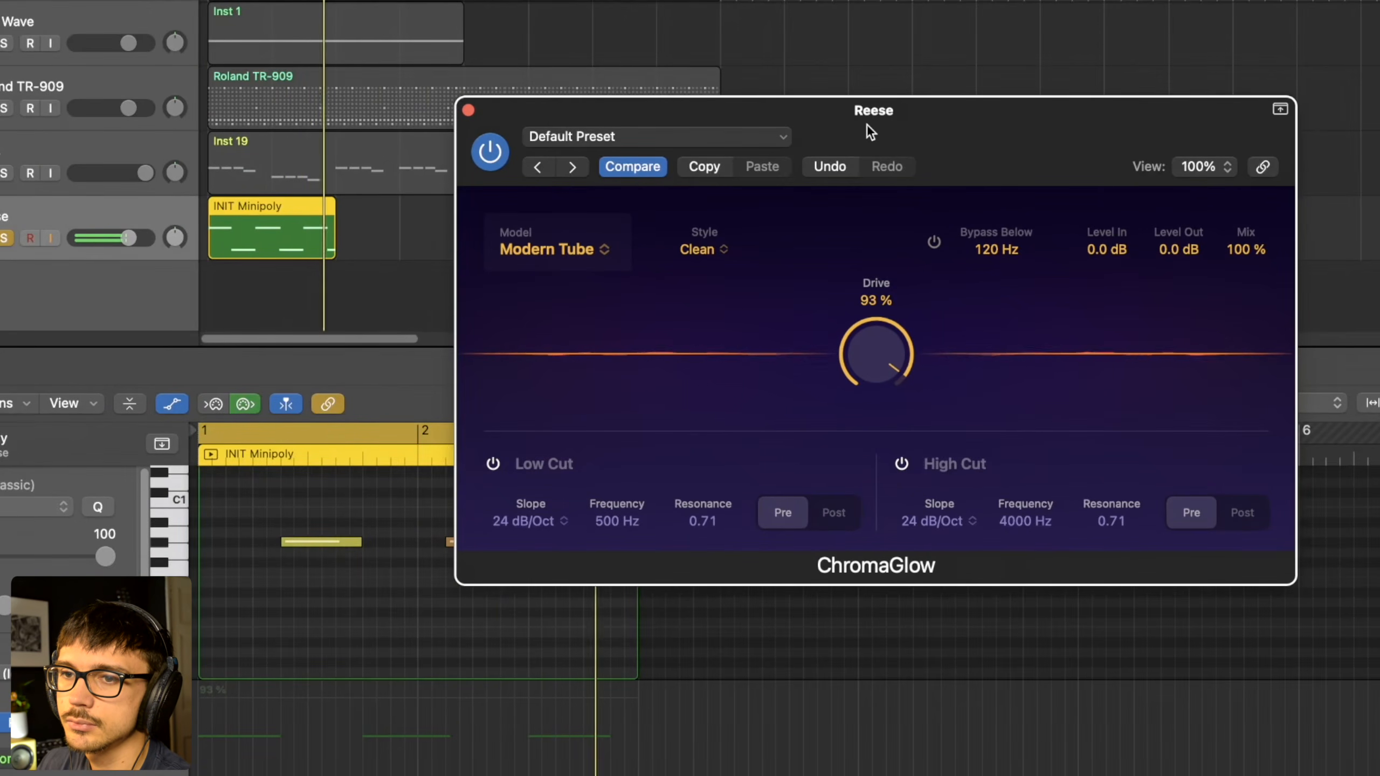
- Switch ChromaGlow on the Reese track to the Retro Tube model with Drive at 100% and the Colorful style
{"action": "left_click", "coordinate": [567, 248]}
{"action": "left_click", "coordinate": [562, 295]}
{"action": "left_click_drag", "start_coordinate": [882, 362], "coordinate": [879, 301]}
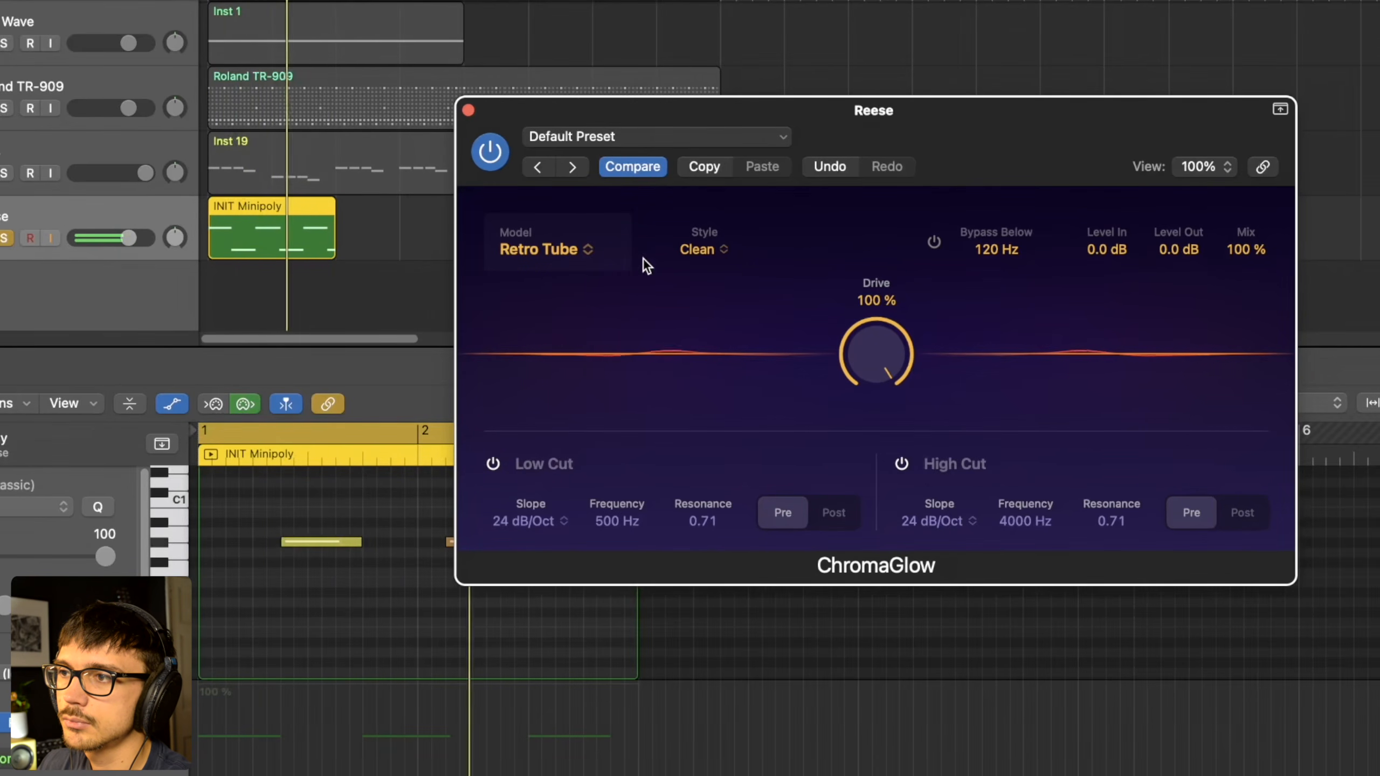
{"action": "left_click", "coordinate": [699, 250]}
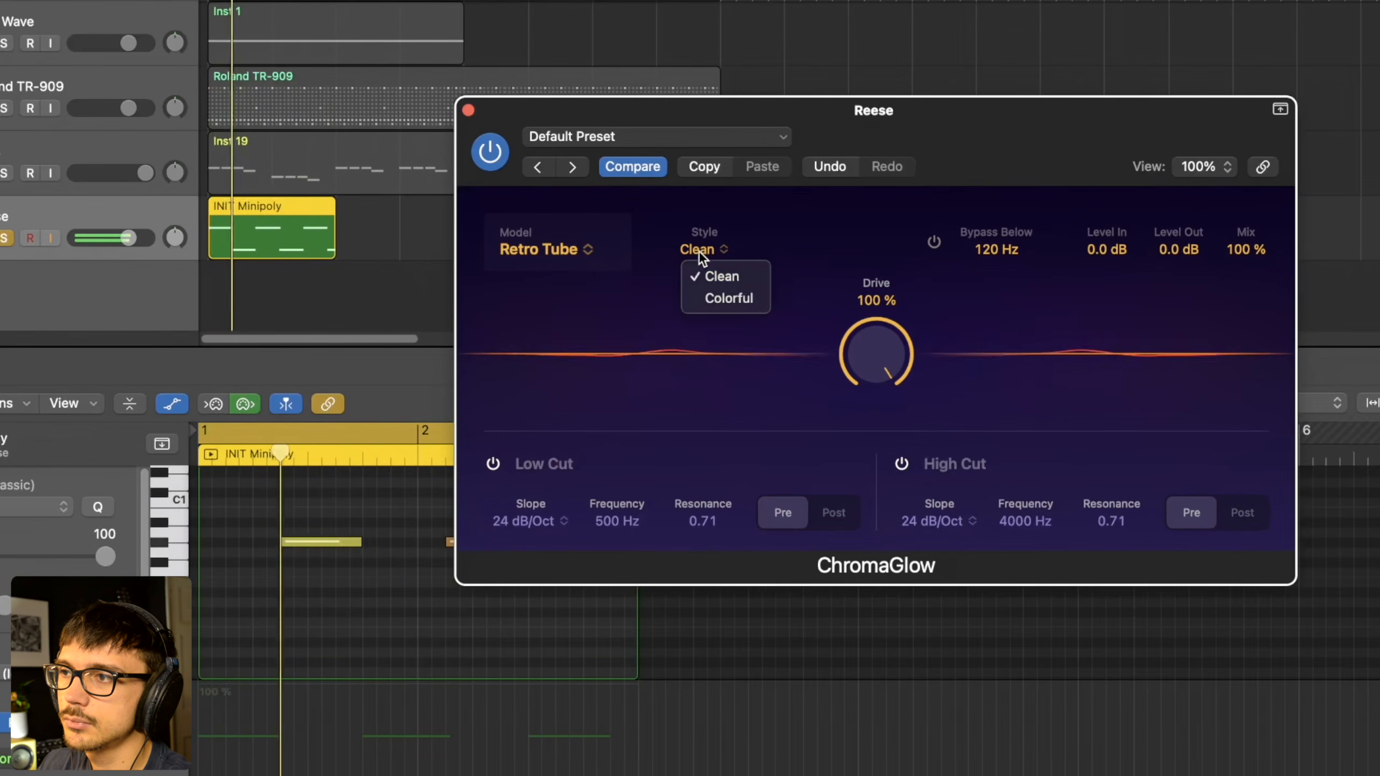
{"action": "left_click", "coordinate": [732, 296]}
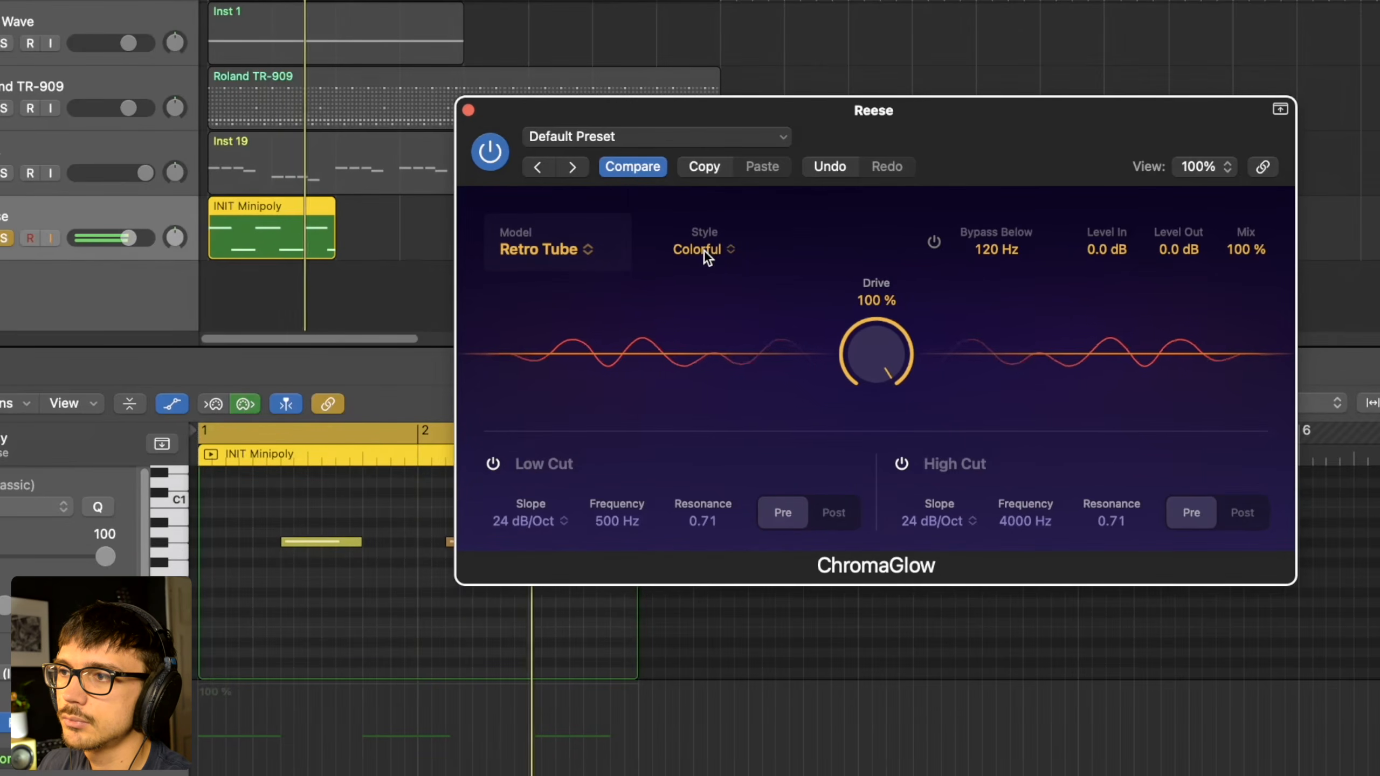
- Try the Magnetic model on the Reese, comparing its Colorful style with Clean
{"action": "left_click", "coordinate": [540, 250]}
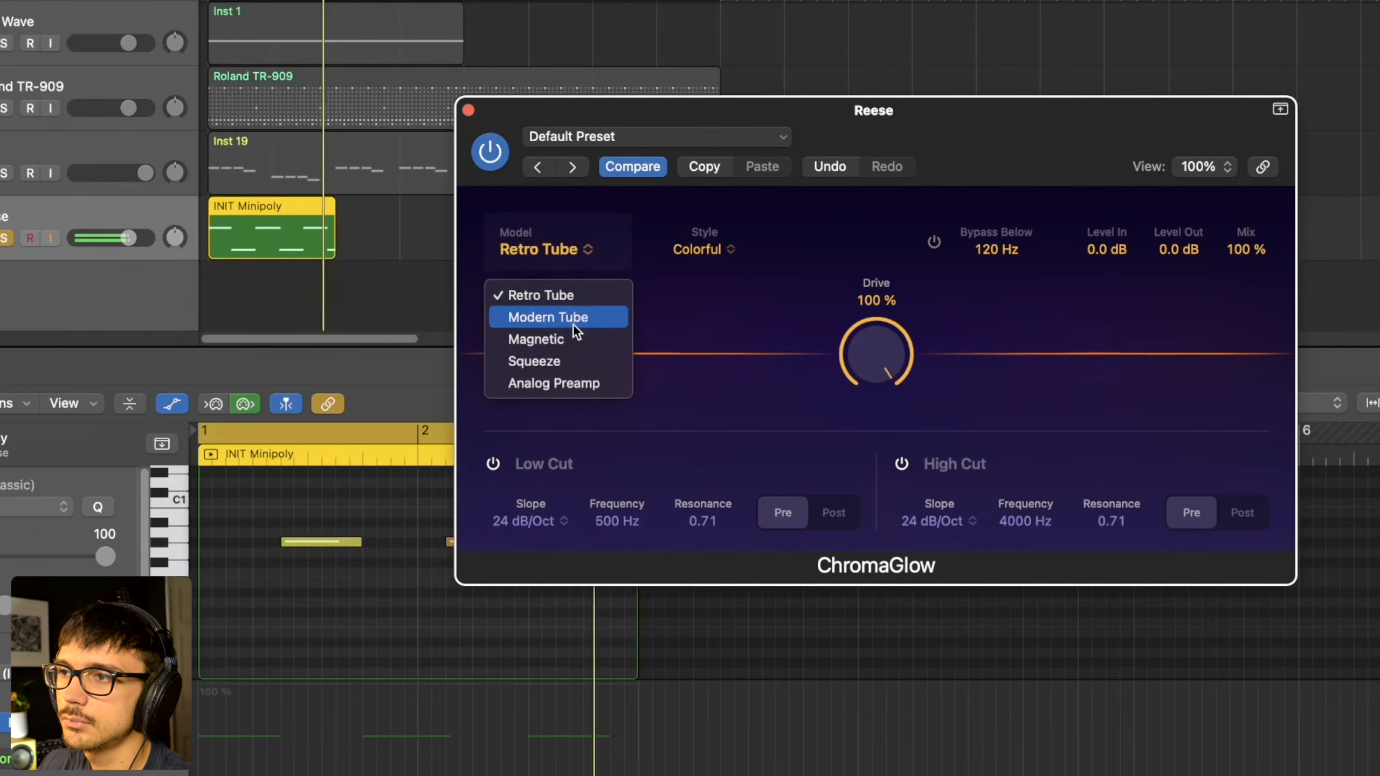
{"action": "left_click", "coordinate": [546, 337]}
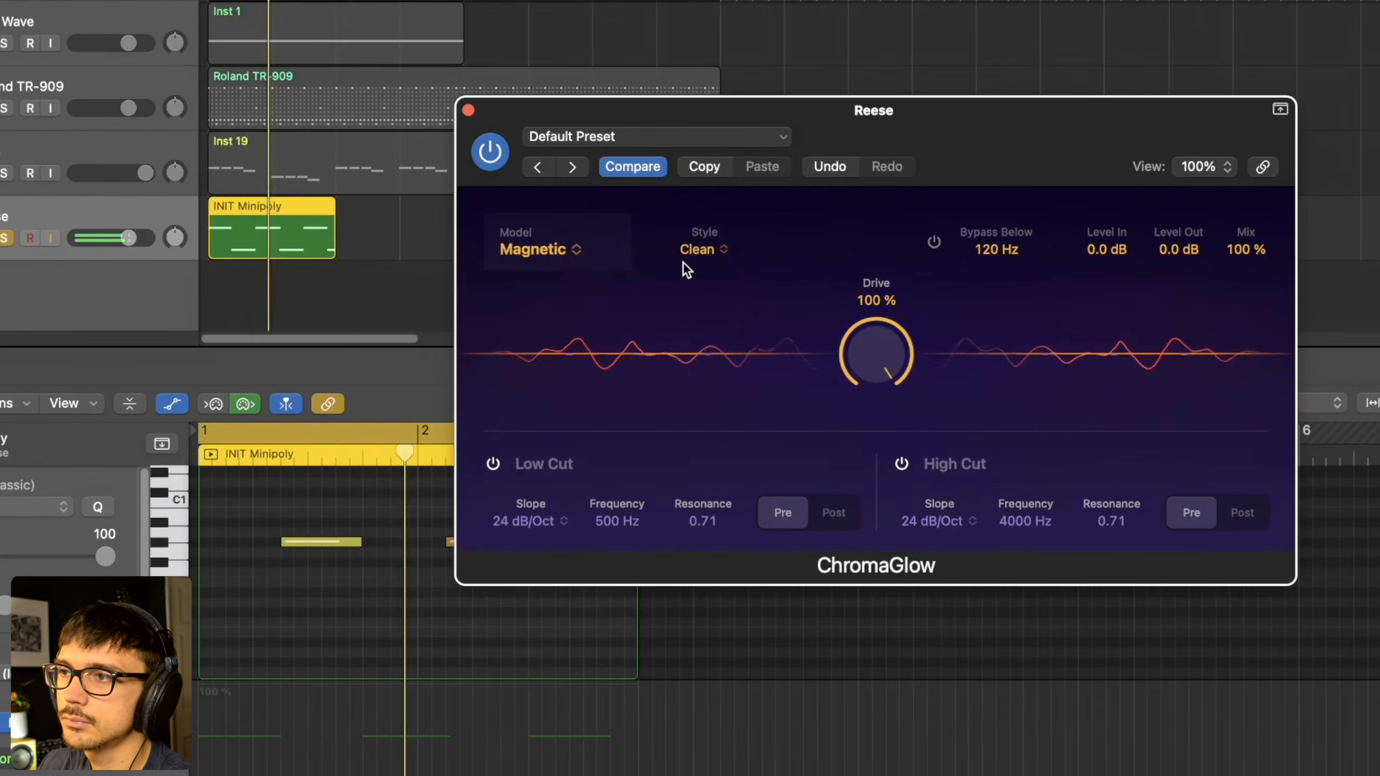
{"action": "left_click", "coordinate": [696, 251]}
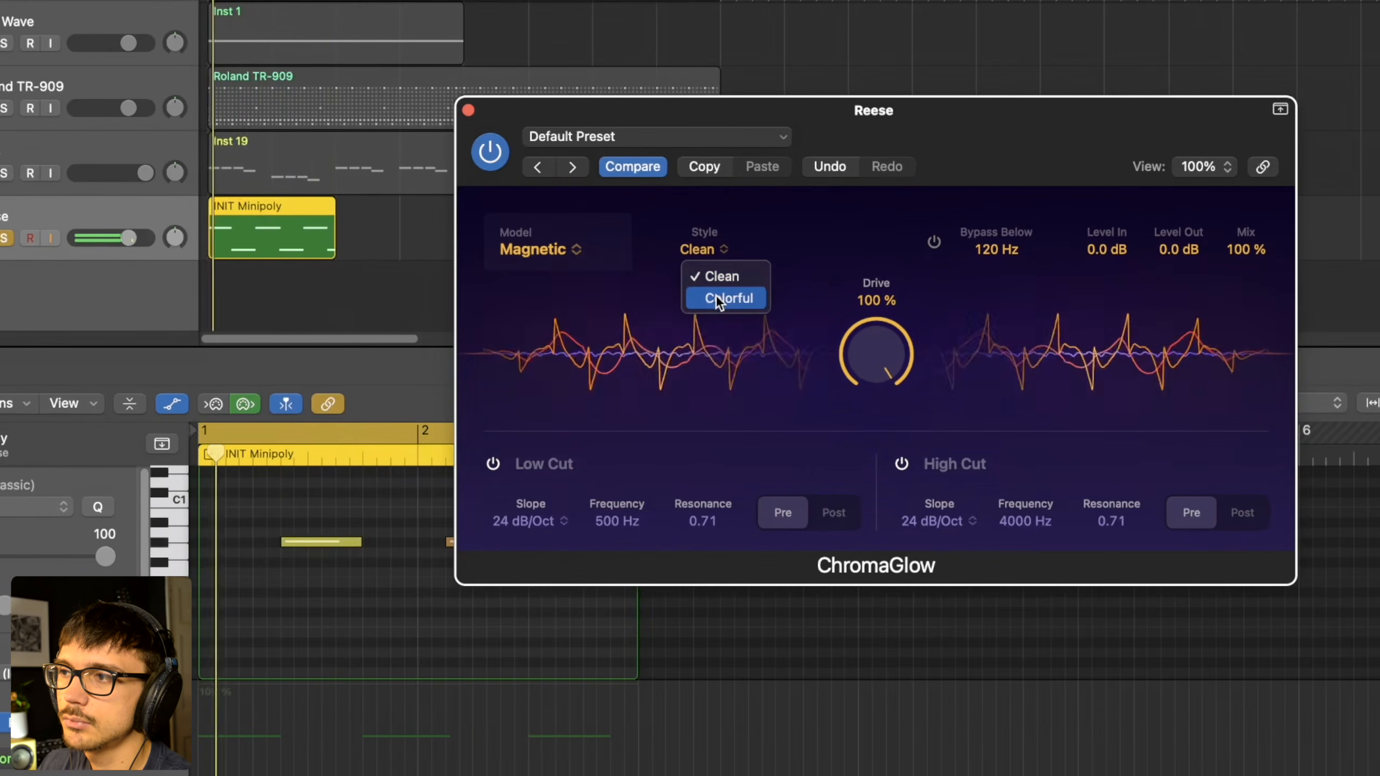
{"action": "left_click", "coordinate": [716, 298]}
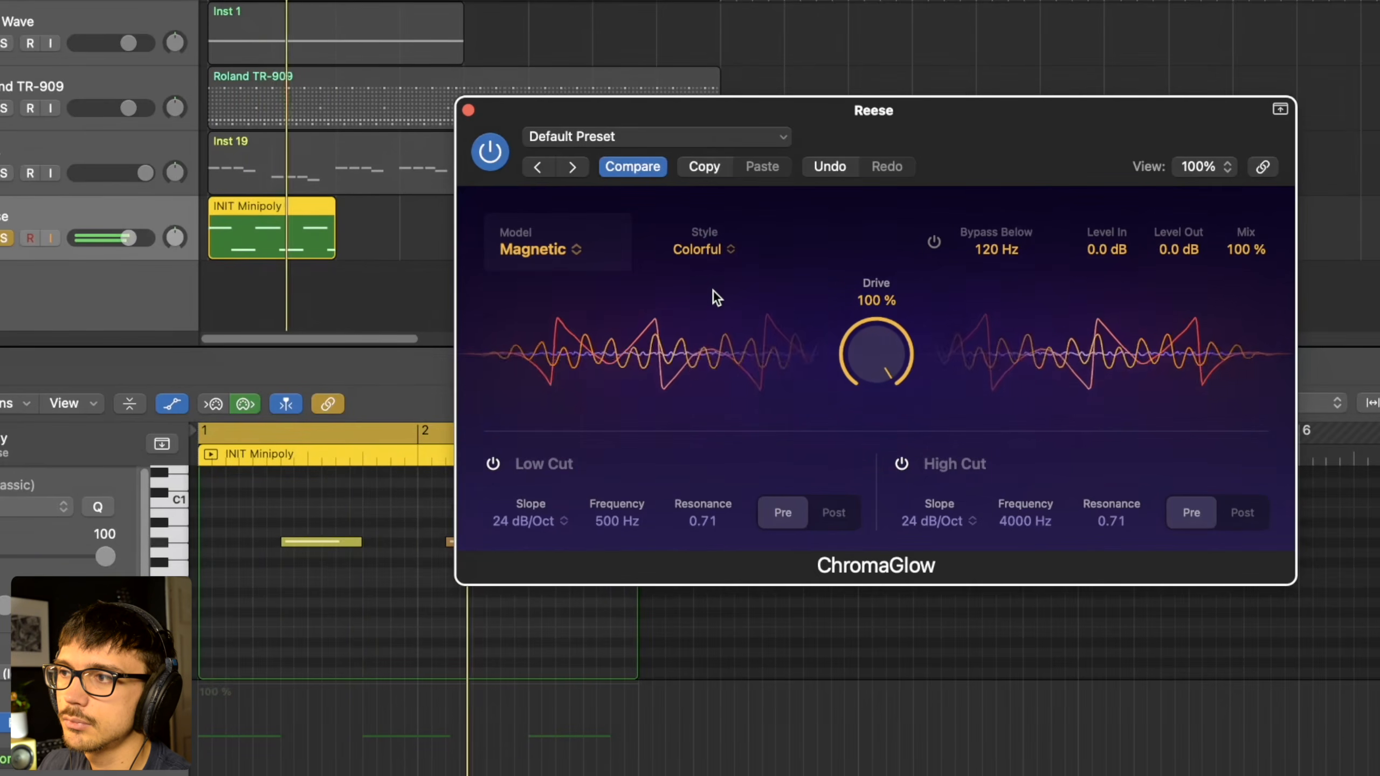
{"action": "left_click", "coordinate": [692, 250]}
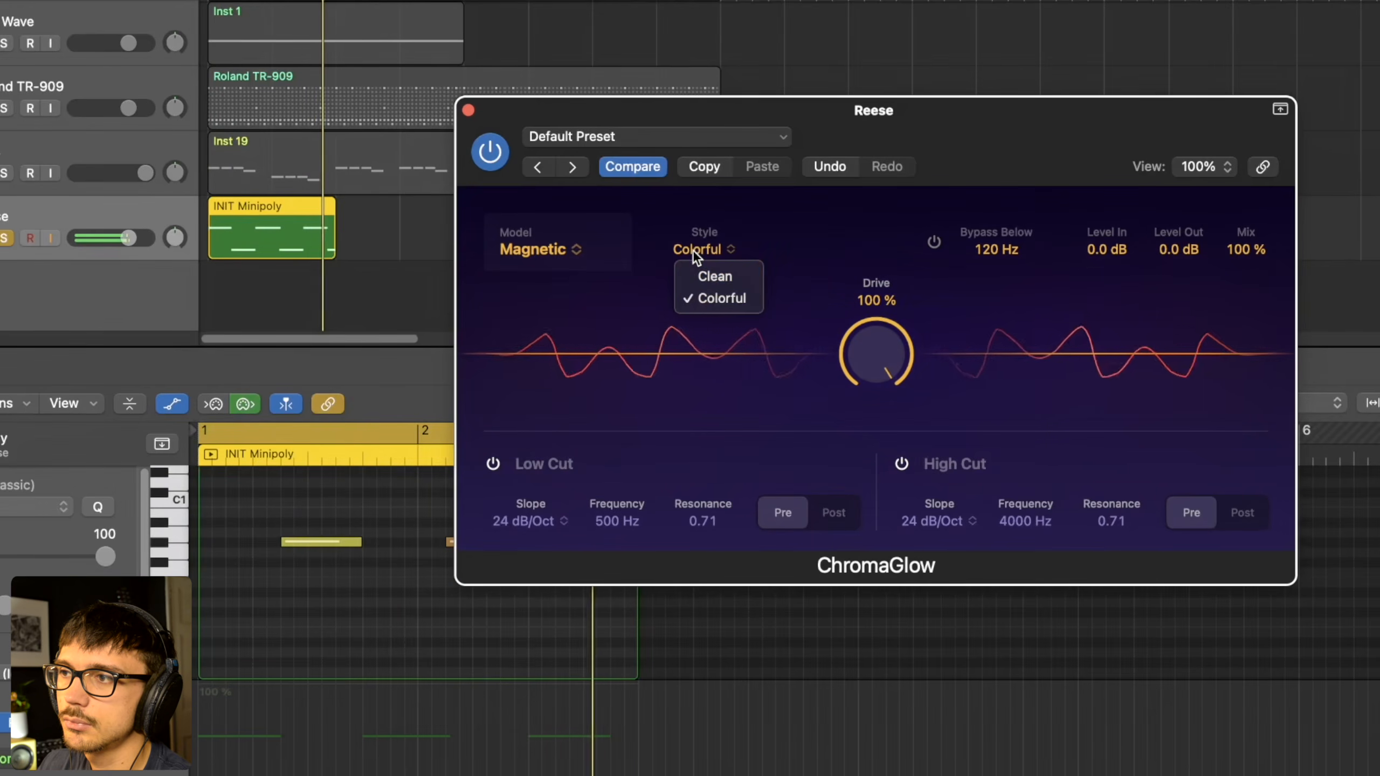
{"action": "left_click", "coordinate": [707, 277]}
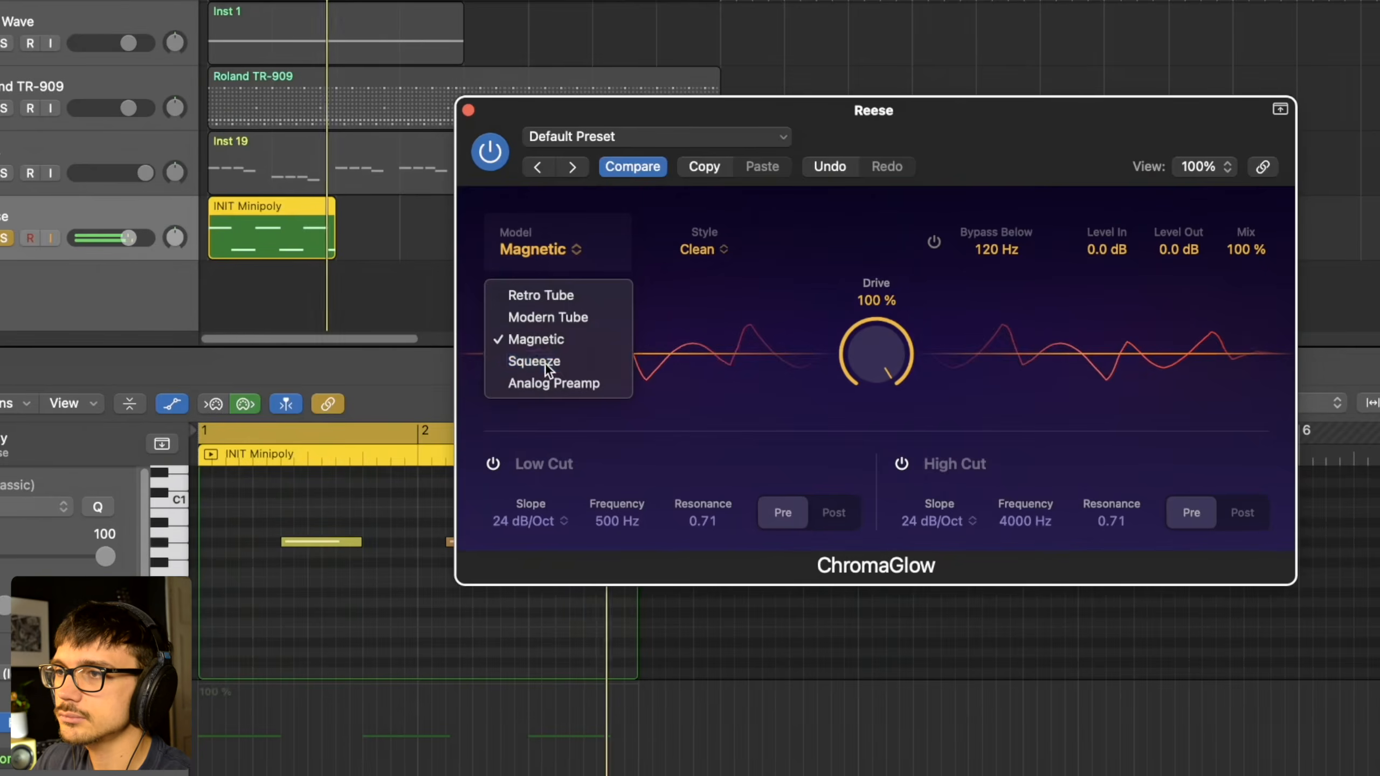
- Try the Squeeze model on the Reese, and return to Modern Tube with Drive lowered to 85%
{"action": "left_click", "coordinate": [545, 363]}
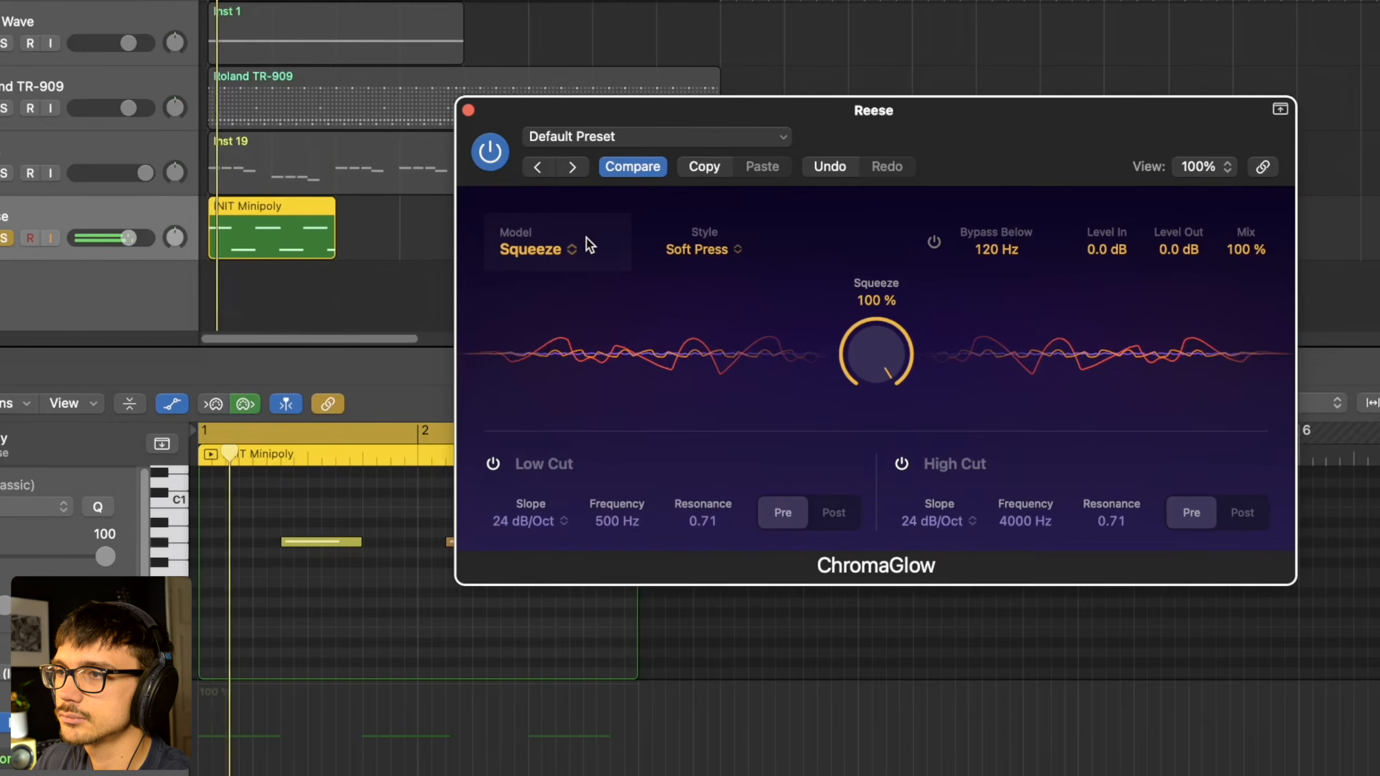
{"action": "left_click", "coordinate": [557, 251]}
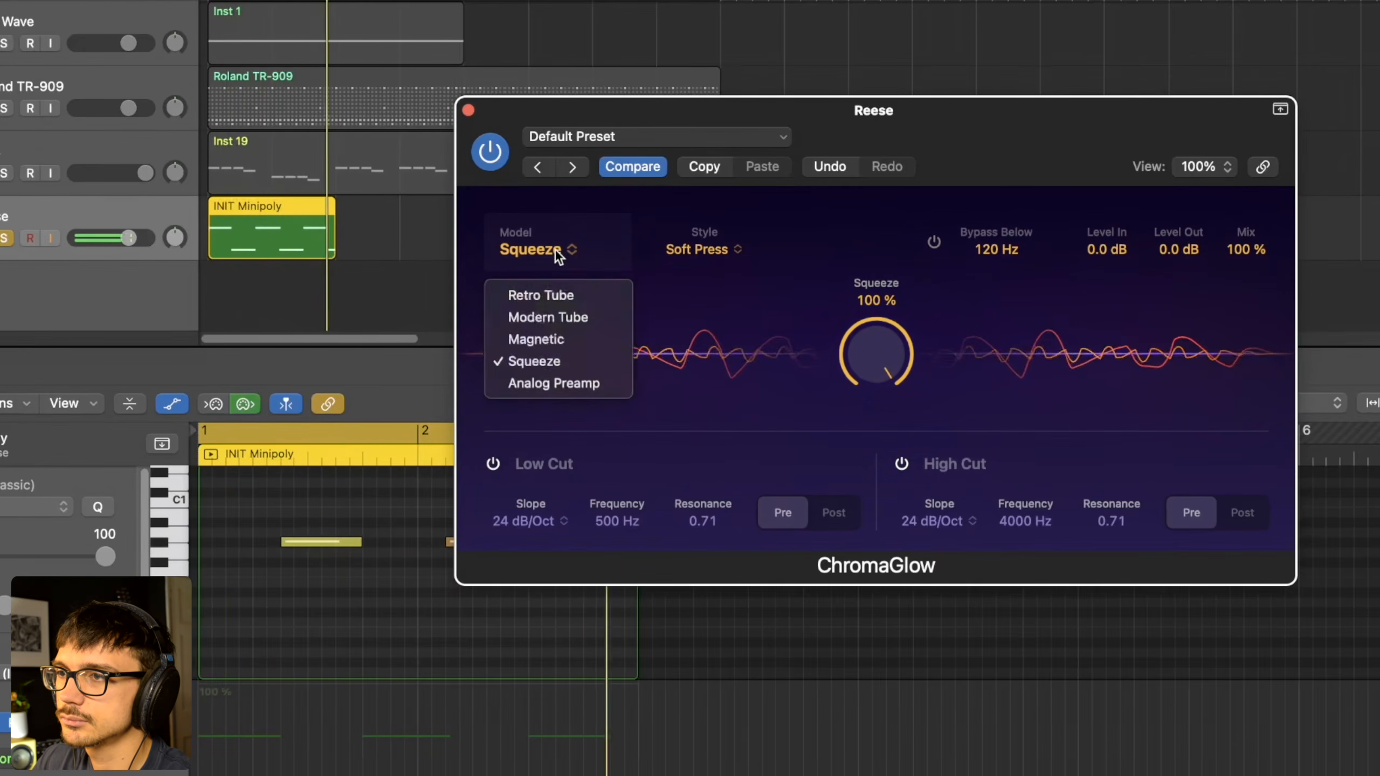
{"action": "left_click", "coordinate": [569, 318]}
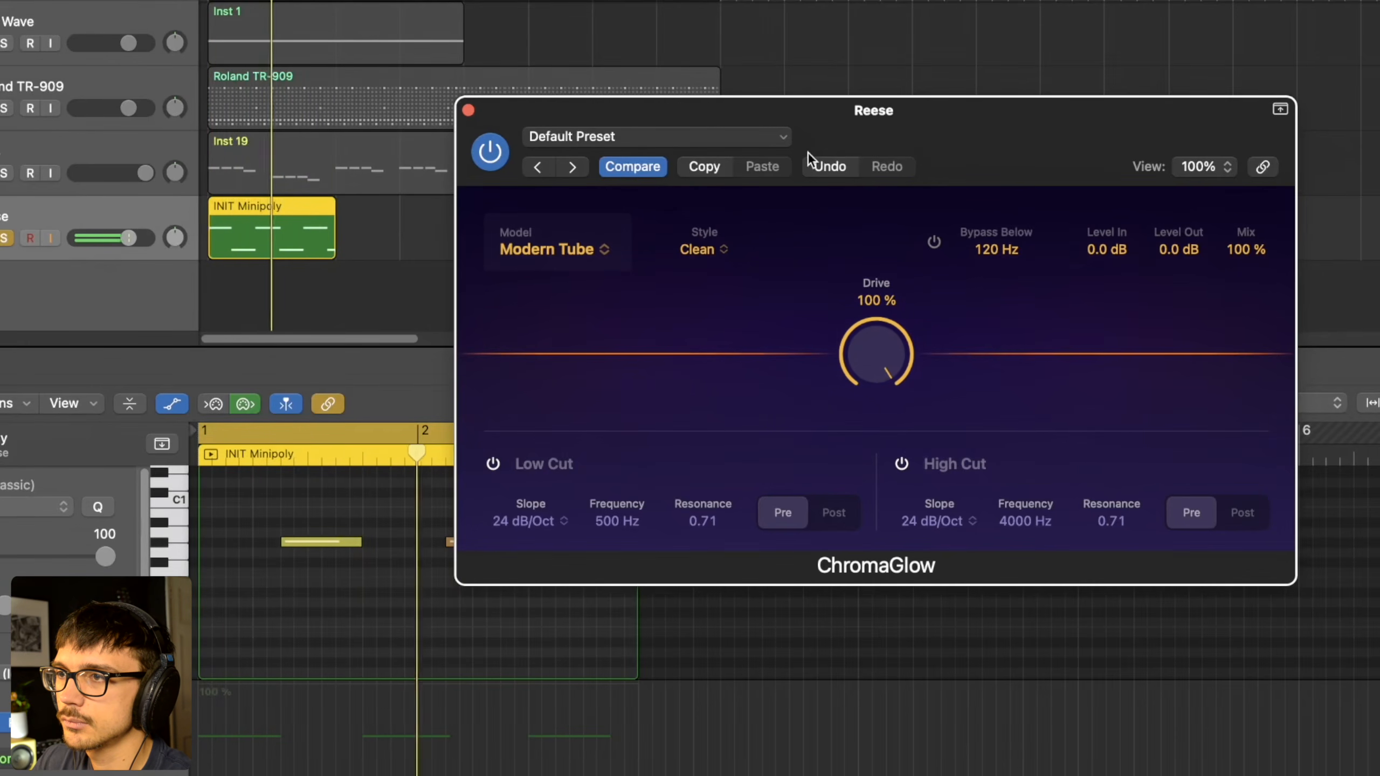
{"action": "left_click_drag", "start_coordinate": [869, 335], "coordinate": [871, 369]}
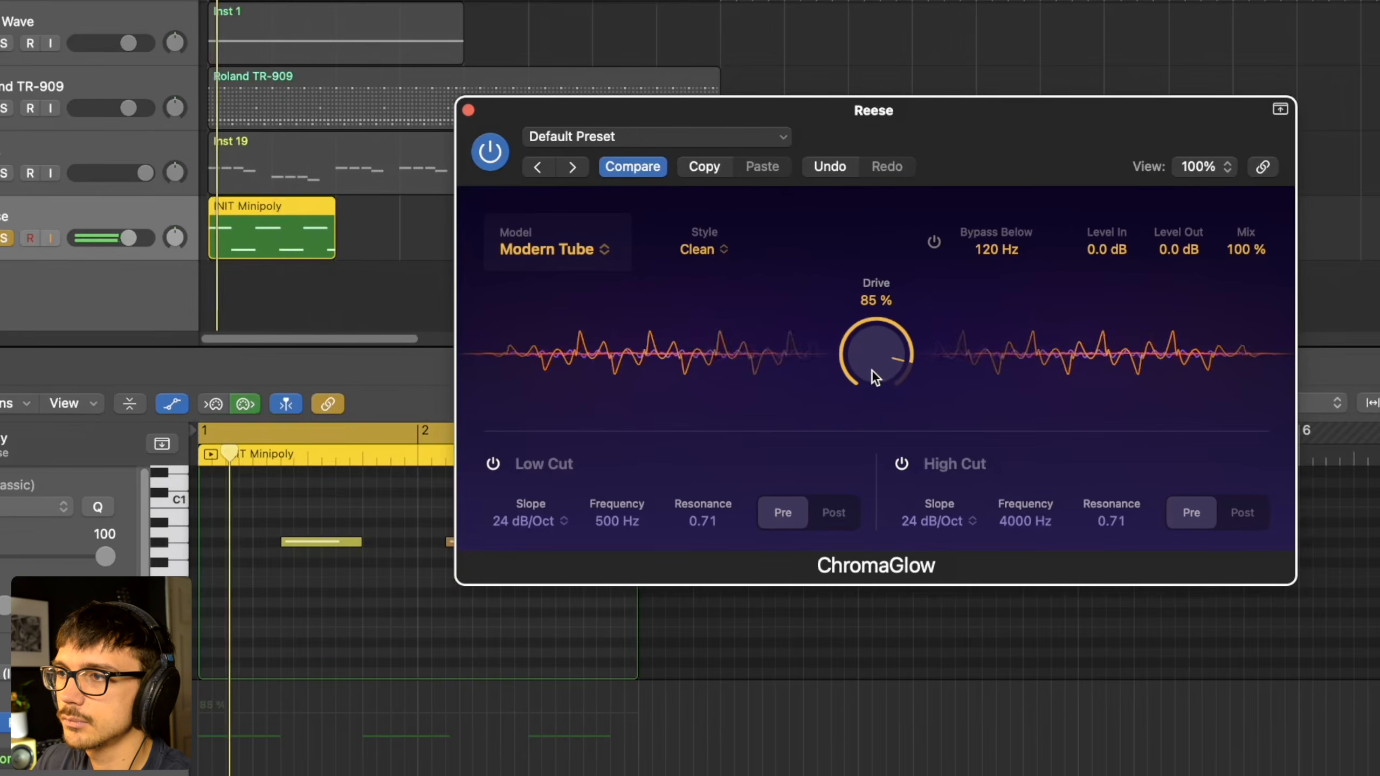